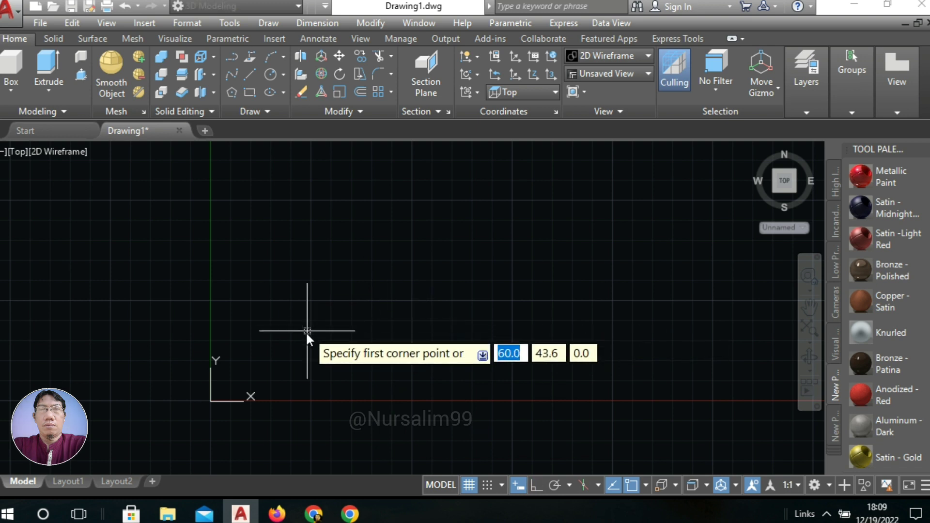
Step: Draw a 60 by 40 rectangle from a freely placed first corner, using relative coordinates for the opposite corner
{"action": "left_click", "coordinate": [305, 335]}
{"action": "middle_click_drag", "start_coordinate": [390, 272], "coordinate": [359, 315]}
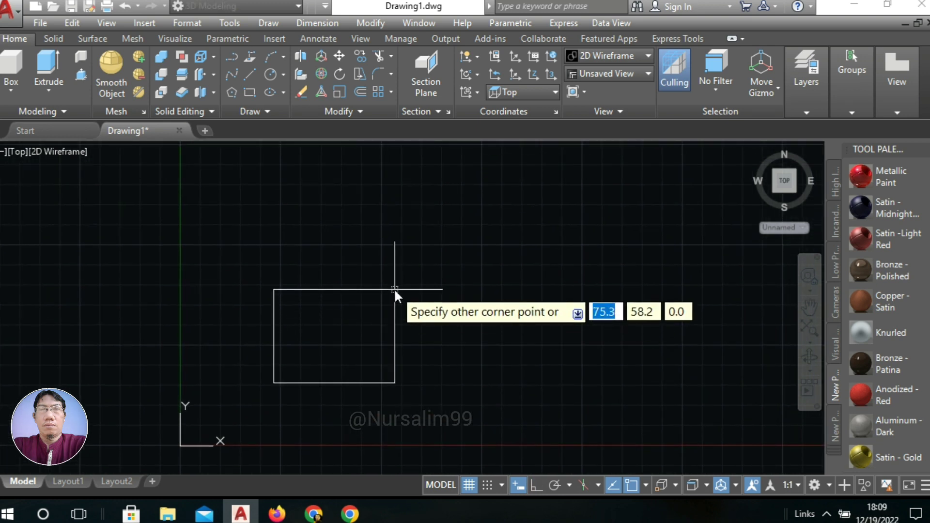
{"action": "type", "text": "@"}
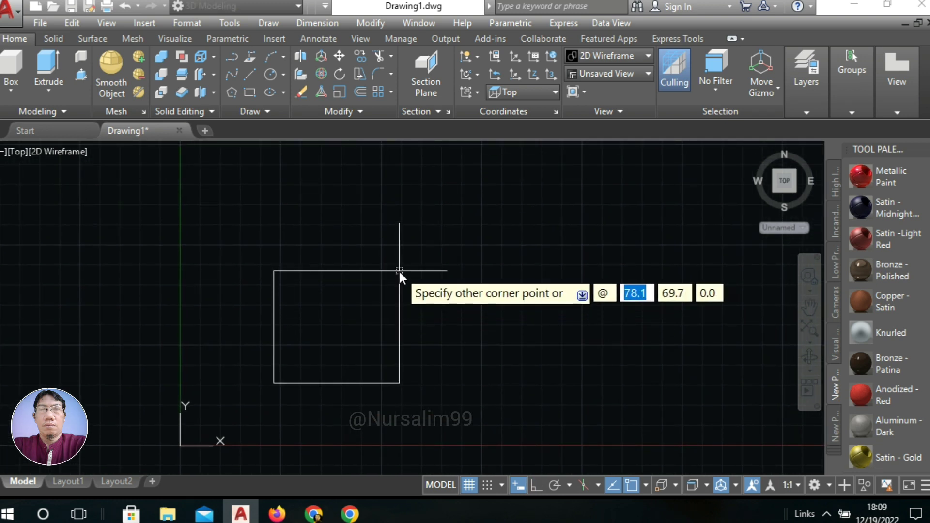
{"action": "type", "text": "60"}
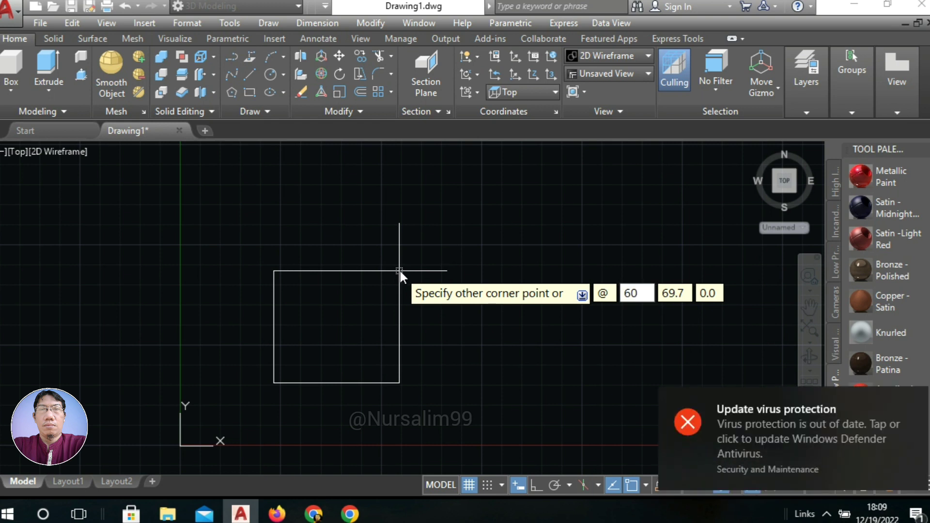
{"action": "key", "text": "Tab"}
{"action": "type", "text": "4"}
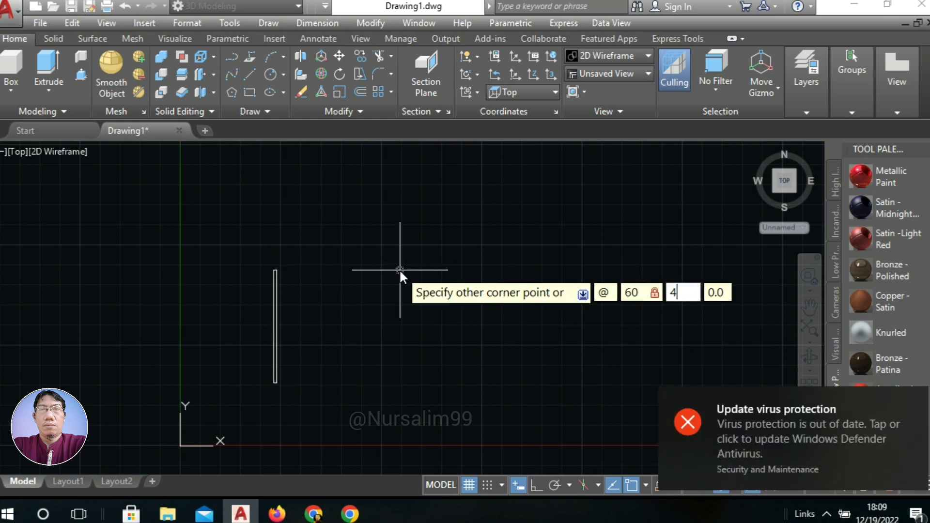
{"action": "type", "text": "0"}
{"action": "right_click", "coordinate": [399, 269]}
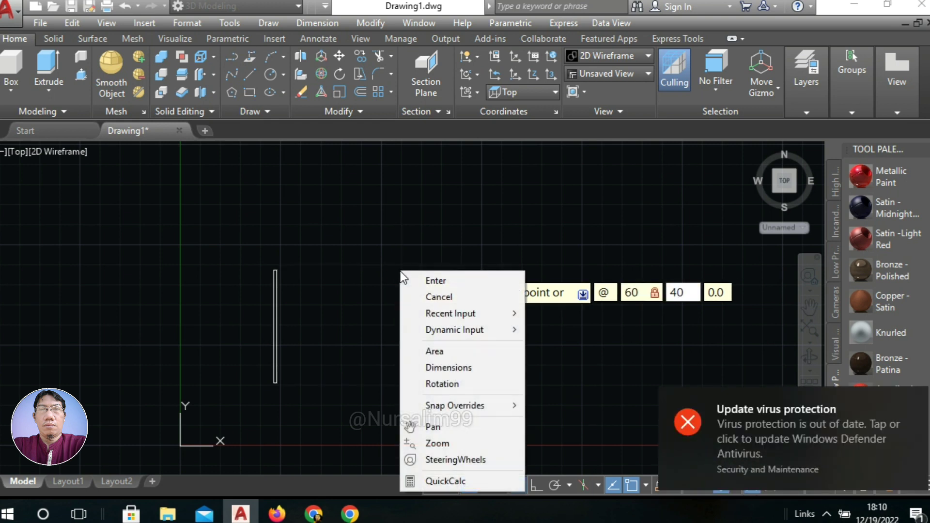
{"action": "left_click", "coordinate": [430, 276]}
Step: Draw a 100 by 80 rectangle extending up and right from the lower-right corner of the 60 by 40 rectangle
{"action": "middle_click_drag", "start_coordinate": [381, 304], "coordinate": [426, 241]}
{"action": "scroll", "coordinate": [366, 276], "scroll_direction": "up", "scroll_amount": 4}
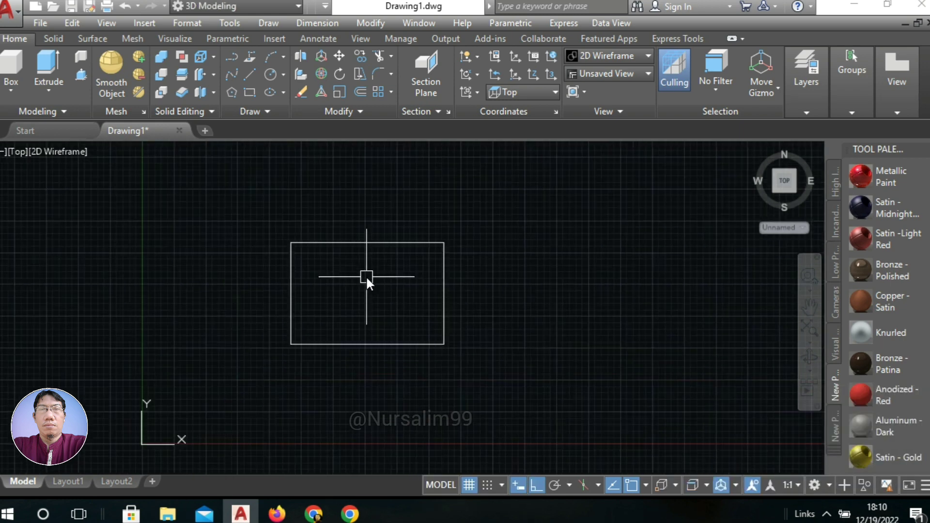
{"action": "middle_click_drag", "start_coordinate": [367, 280], "coordinate": [330, 288]}
{"action": "type", "text": "REC"}
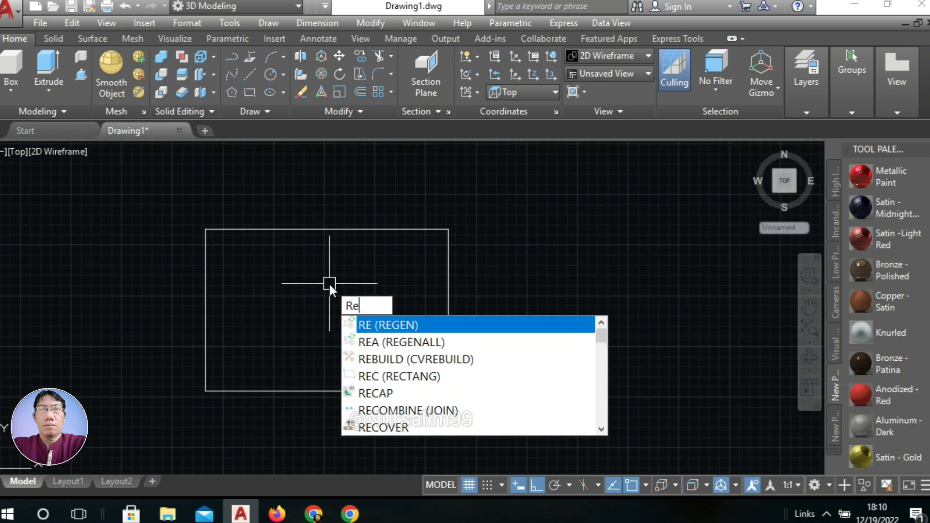
{"action": "left_click", "coordinate": [429, 325]}
{"action": "left_click", "coordinate": [448, 391]}
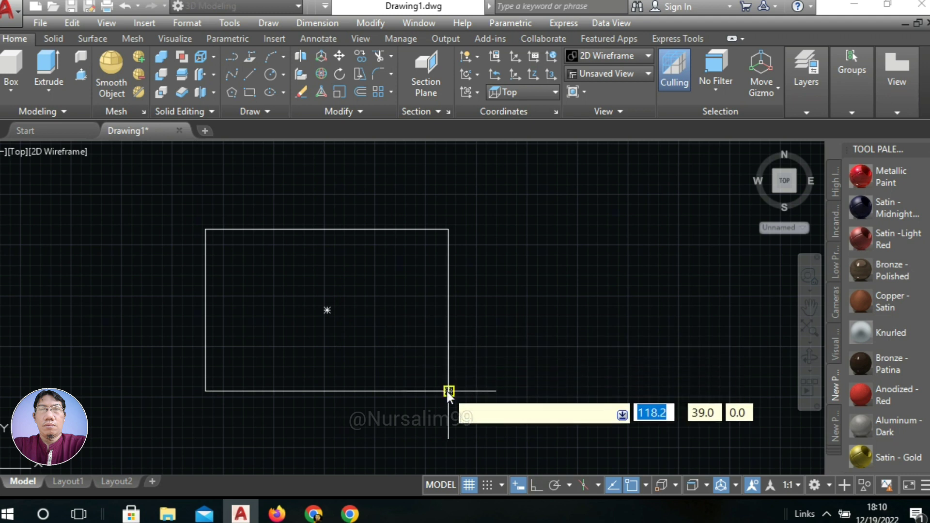
{"action": "scroll", "coordinate": [479, 332], "scroll_direction": "down", "scroll_amount": 4}
{"action": "middle_click_drag", "start_coordinate": [475, 333], "coordinate": [396, 323]}
{"action": "scroll", "coordinate": [396, 324], "scroll_direction": "up", "scroll_amount": 2}
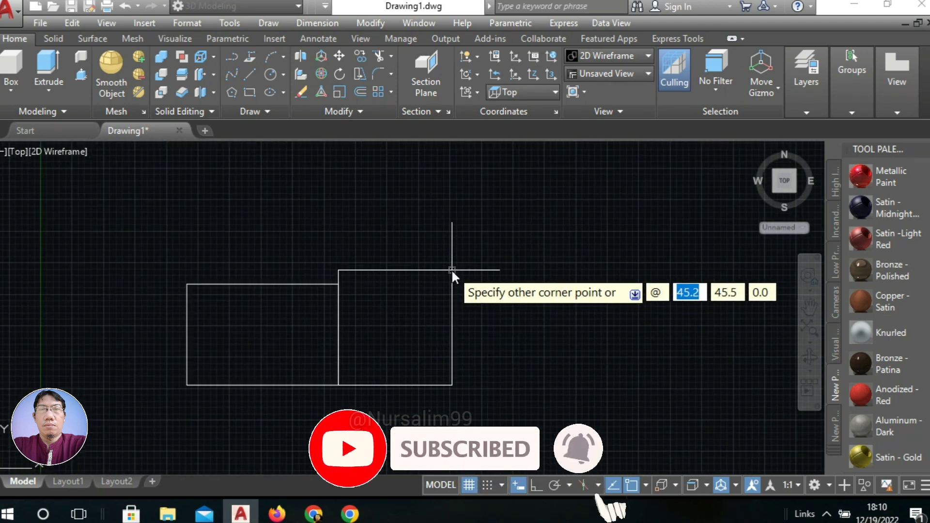
{"action": "type", "text": "1"}
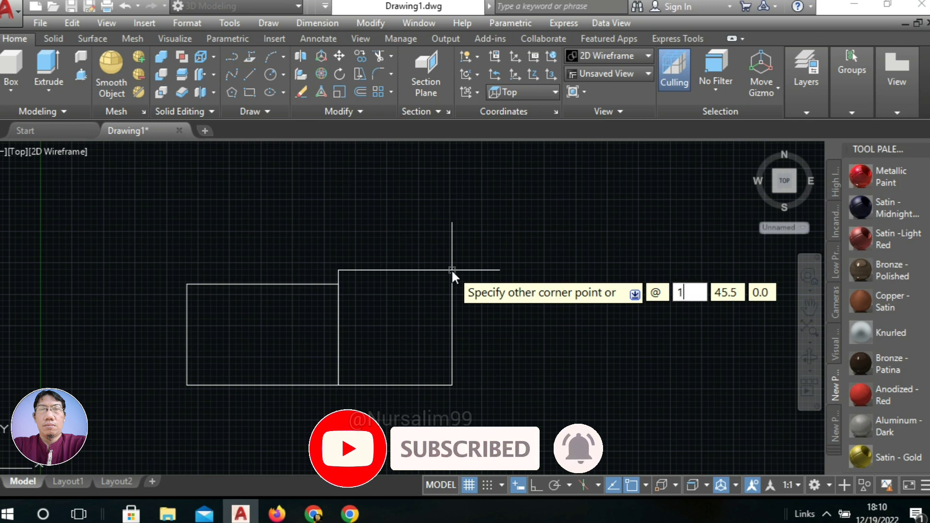
{"action": "type", "text": "00"}
{"action": "key", "text": "Tab"}
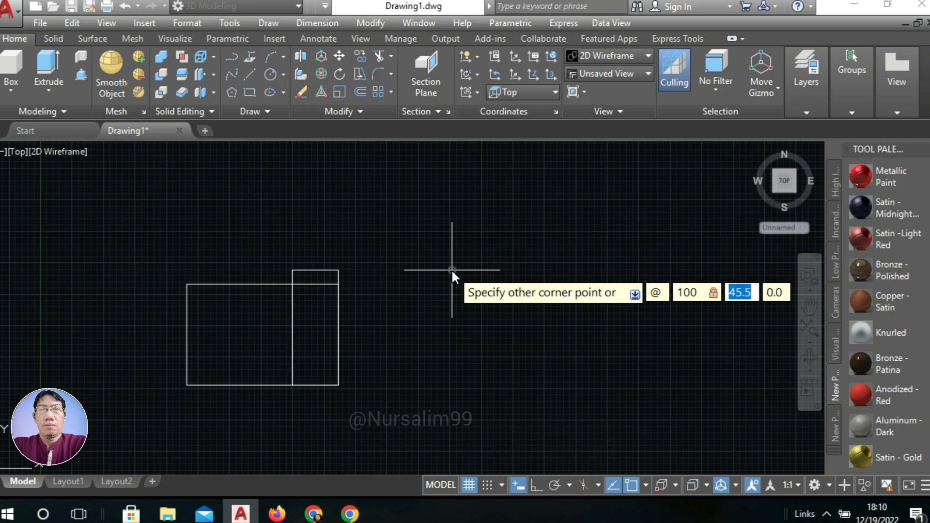
{"action": "type", "text": "80"}
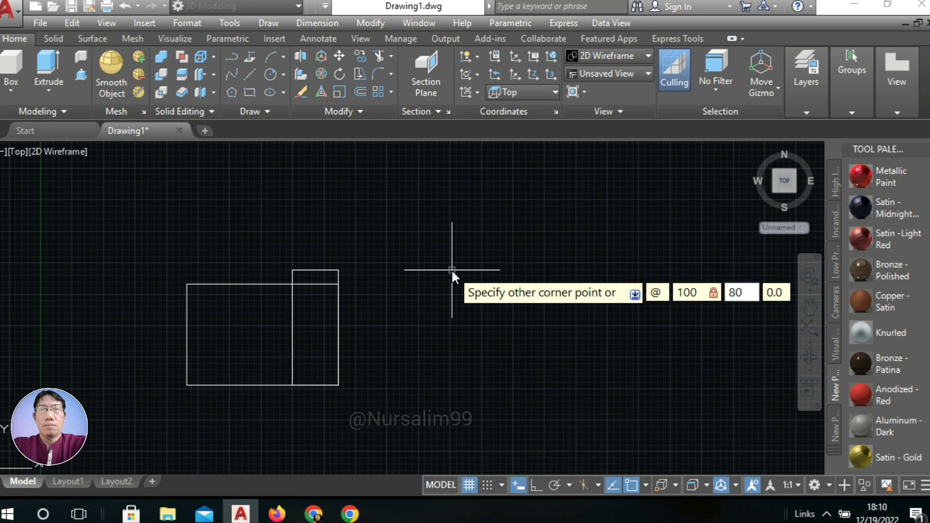
{"action": "right_click", "coordinate": [452, 269]}
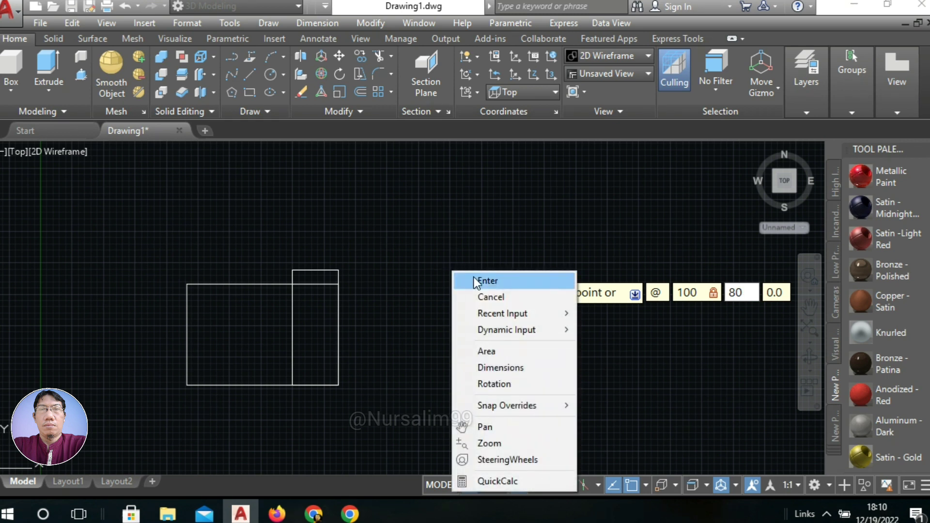
{"action": "left_click", "coordinate": [473, 277]}
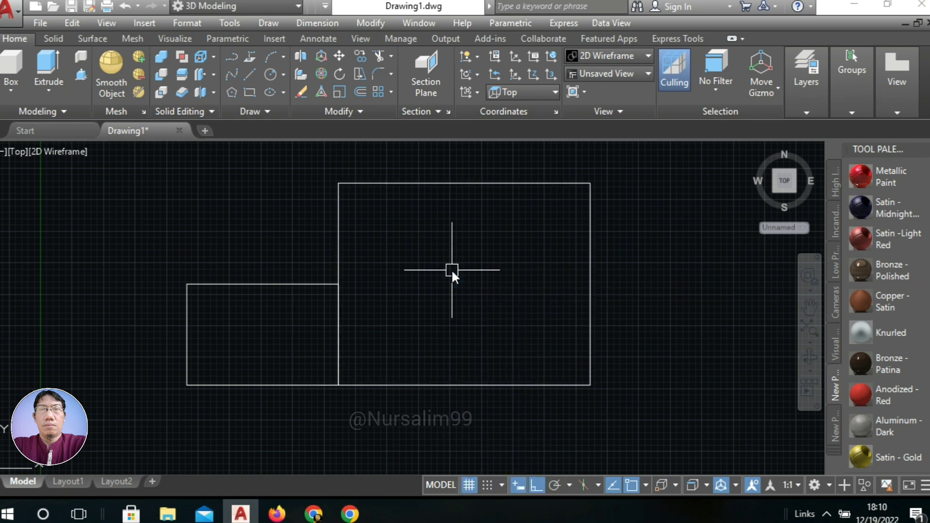
Step: Move the small rectangle from its right edge's midpoint to the midpoint of the large rectangle's left edge
{"action": "type", "text": "m"}
{"action": "key", "text": "Return"}
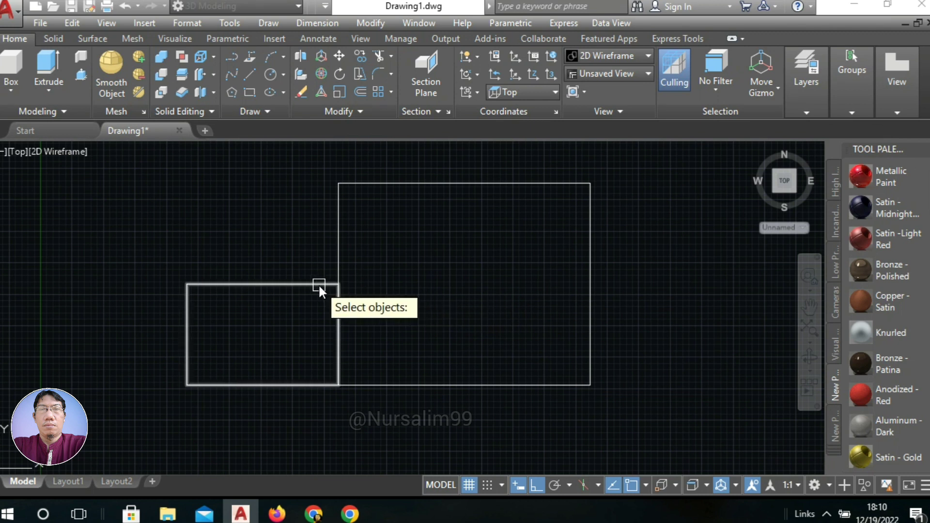
{"action": "left_click", "coordinate": [318, 284]}
{"action": "right_click", "coordinate": [288, 227]}
{"action": "left_click", "coordinate": [321, 236]}
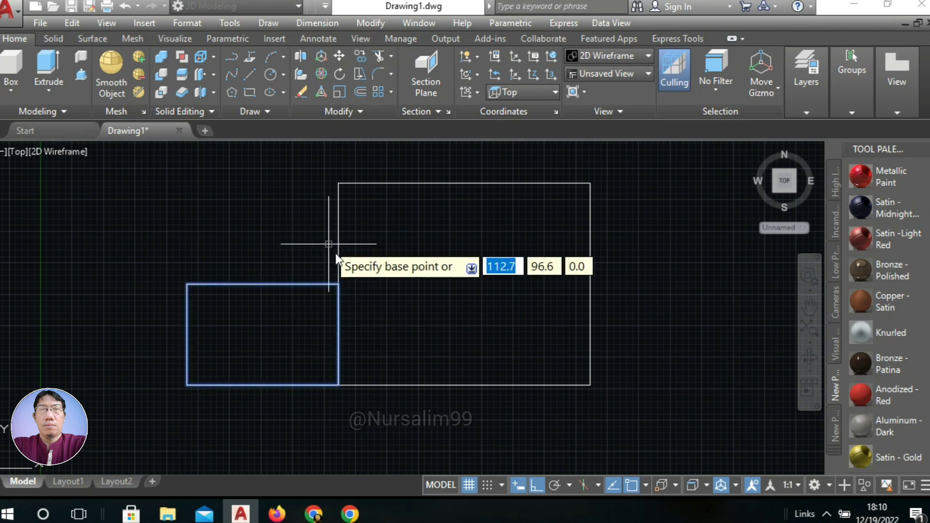
{"action": "left_click", "coordinate": [341, 338]}
{"action": "left_click", "coordinate": [338, 286]}
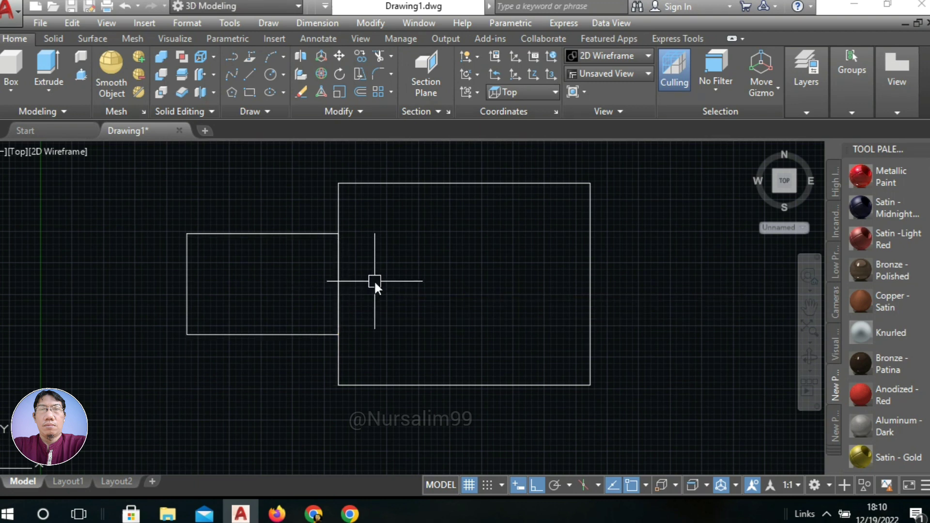
Step: Explode the large rectangle into separate lines
{"action": "mouse_move", "coordinate": [374, 283]}
{"action": "middle_mouse_down"}
{"action": "mouse_move", "coordinate": [425, 290]}
{"action": "mouse_move", "coordinate": [417, 303]}
{"action": "mouse_move", "coordinate": [394, 300]}
{"action": "middle_mouse_up"}
{"action": "type", "text": "x"}
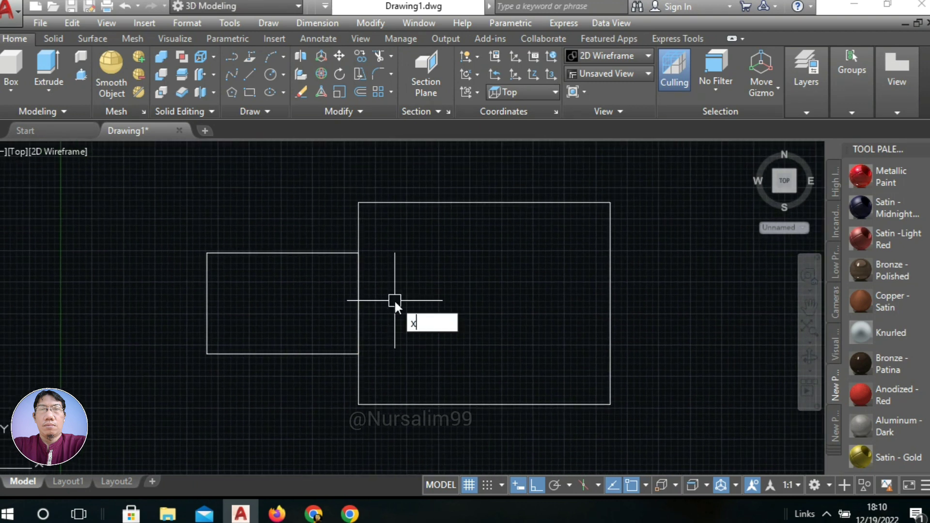
{"action": "key", "text": "Return"}
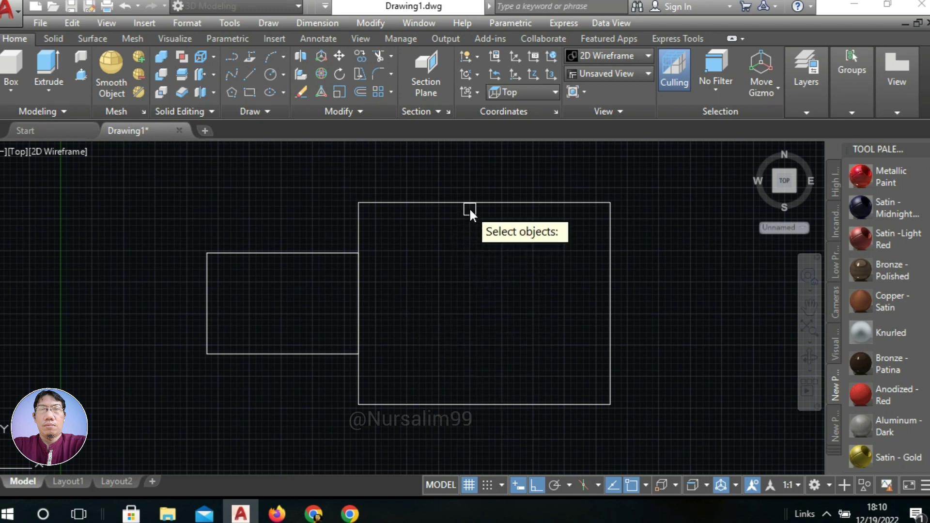
{"action": "left_click", "coordinate": [470, 203]}
{"action": "right_click", "coordinate": [463, 236]}
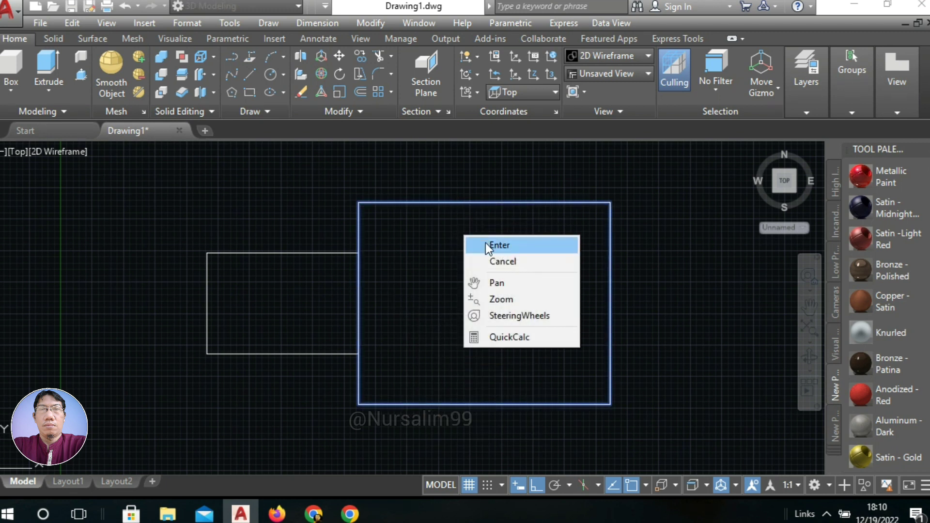
{"action": "left_click", "coordinate": [485, 243]}
Step: Offset the large rectangle's right edge 60 units inward to the left
{"action": "middle_click_drag", "start_coordinate": [484, 241], "coordinate": [451, 241]}
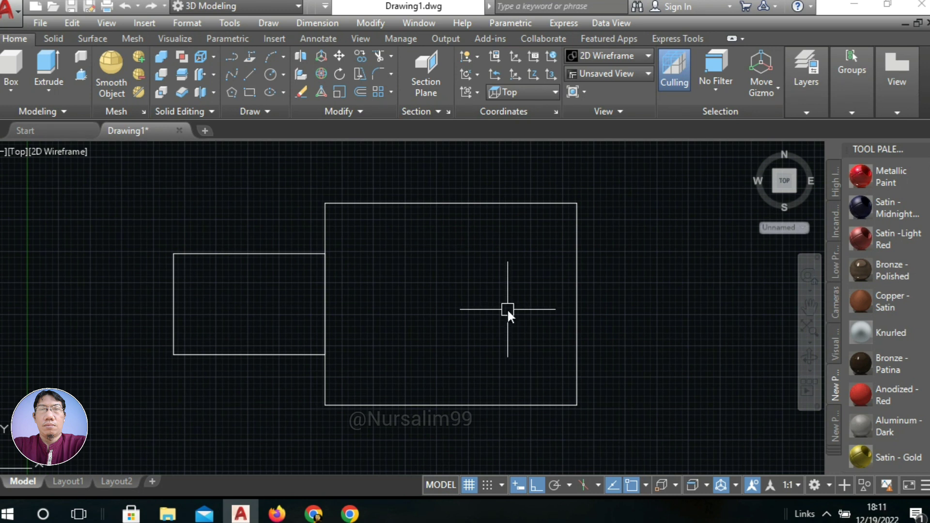
{"action": "type", "text": "o"}
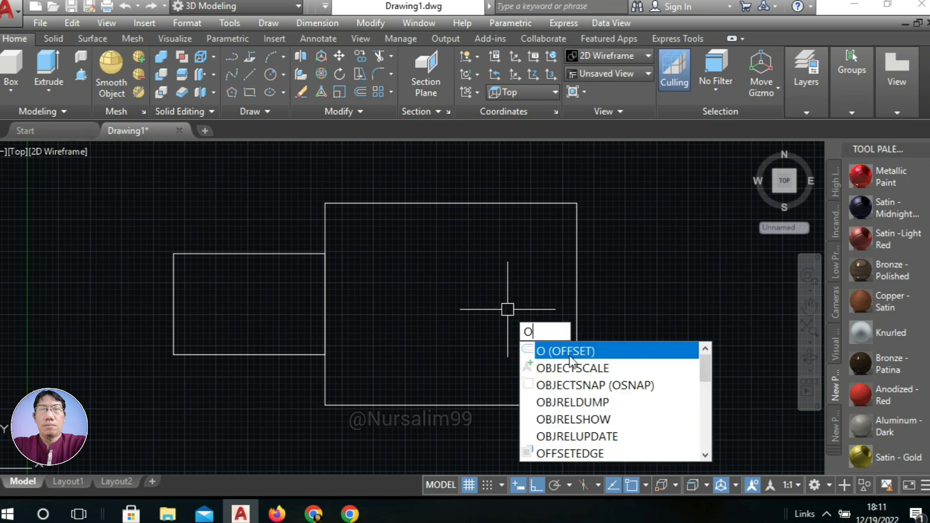
{"action": "key", "text": "Return"}
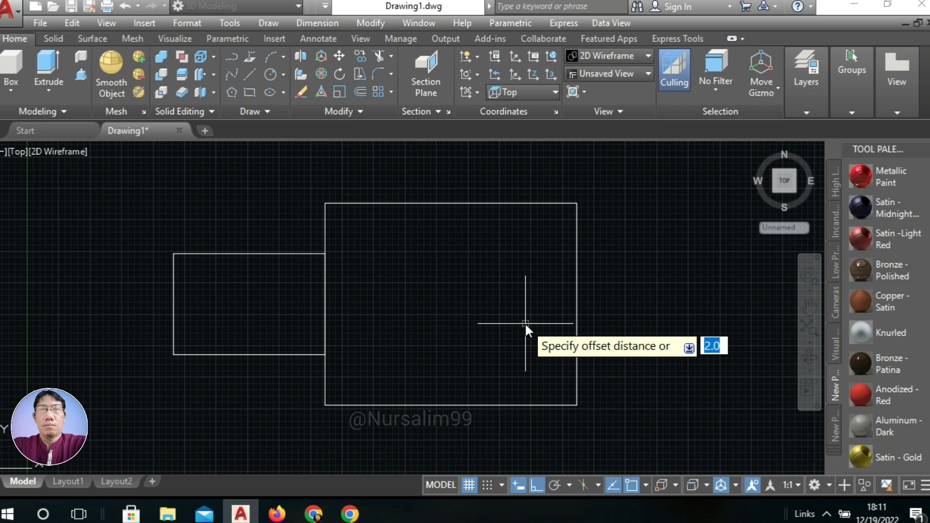
{"action": "type", "text": "60"}
{"action": "right_click", "coordinate": [524, 325]}
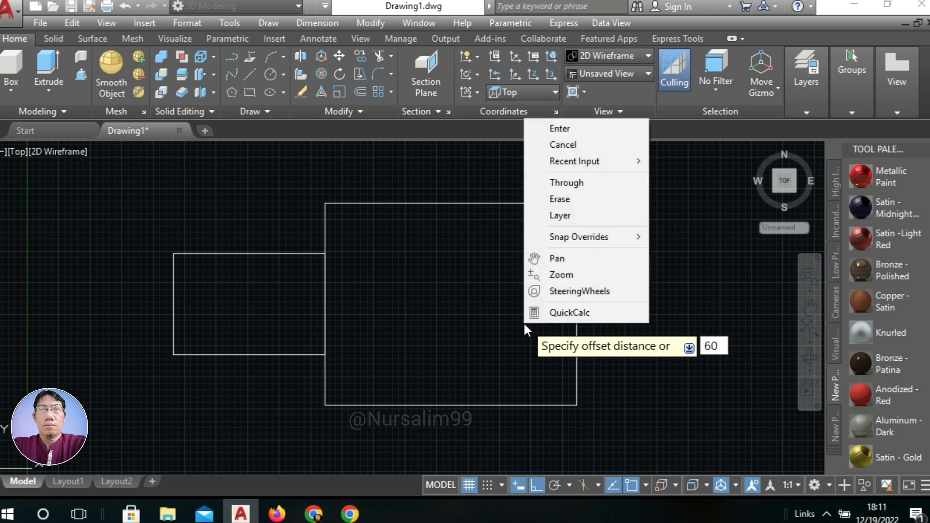
{"action": "left_click", "coordinate": [595, 128]}
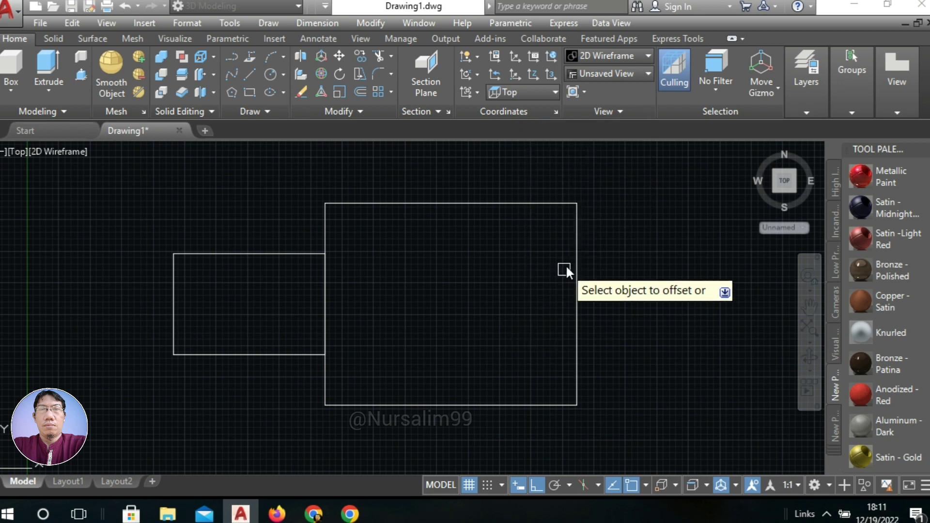
{"action": "left_click", "coordinate": [575, 250]}
{"action": "left_click", "coordinate": [501, 265]}
{"action": "right_click", "coordinate": [477, 266]}
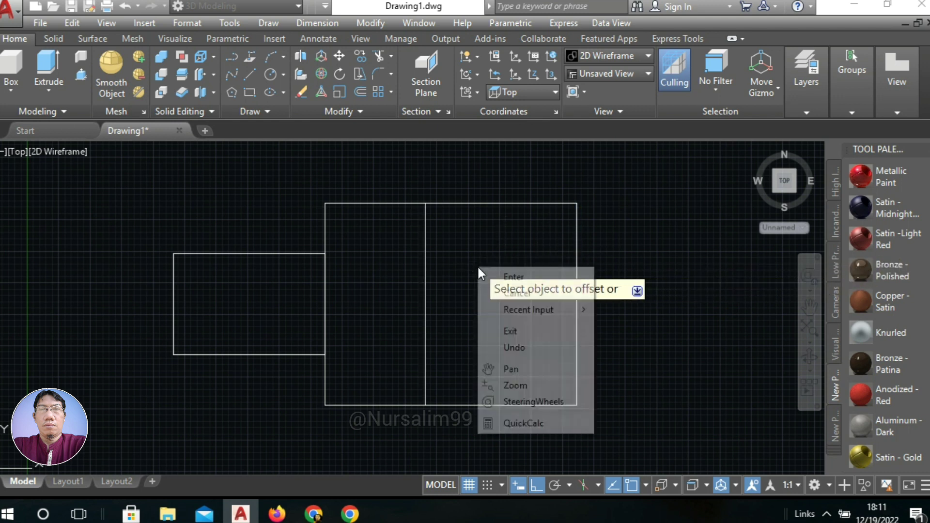
{"action": "left_click", "coordinate": [502, 273]}
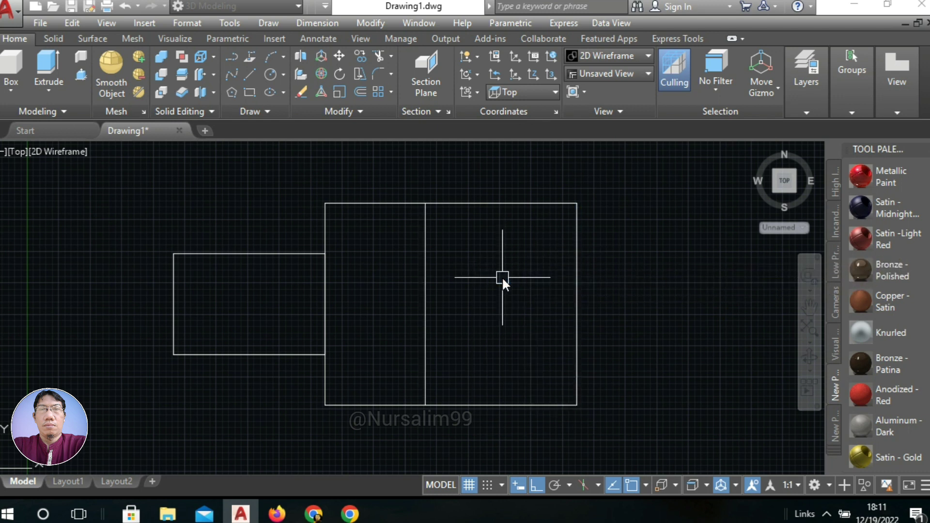
Step: Draw a 10 by 40 rectangle inside the small rectangle, starting from its lower-left corner
{"action": "middle_click_drag", "start_coordinate": [498, 277], "coordinate": [519, 273]}
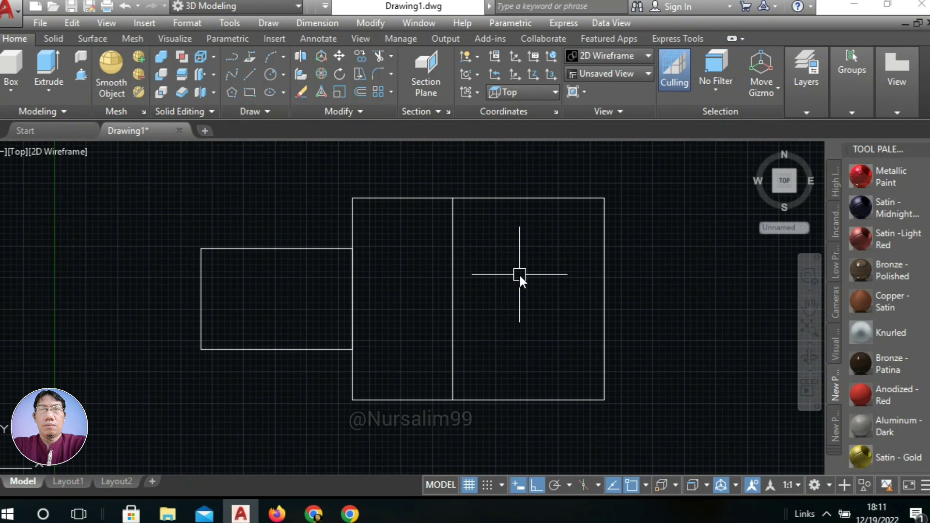
{"action": "type", "text": "REC"}
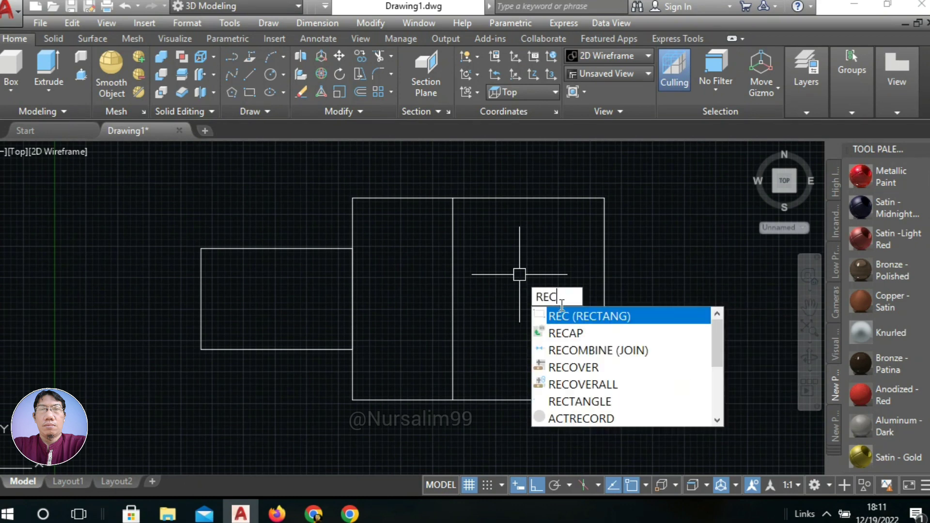
{"action": "key", "text": "Return"}
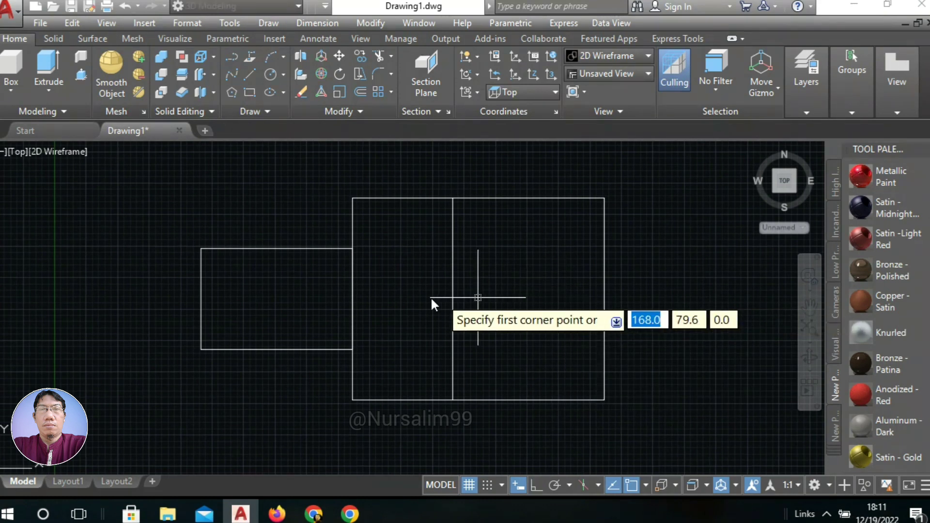
{"action": "left_click", "coordinate": [201, 349]}
{"action": "middle_click_drag", "start_coordinate": [248, 287], "coordinate": [276, 298]}
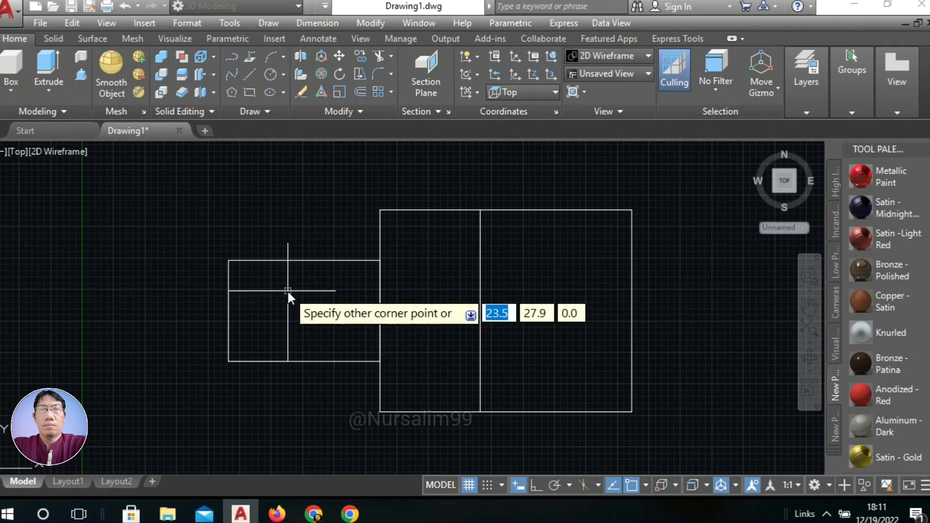
{"action": "type", "text": "@10"}
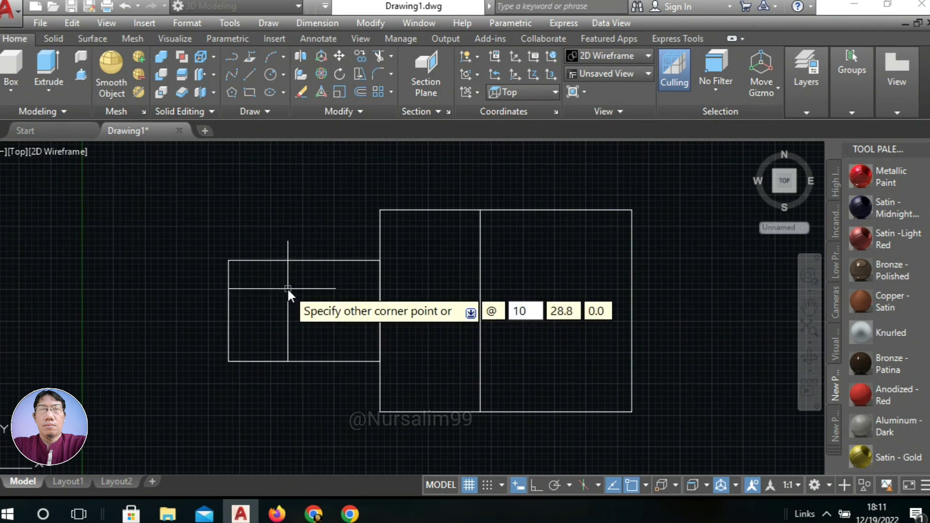
{"action": "key", "text": "Tab"}
{"action": "type", "text": "4"}
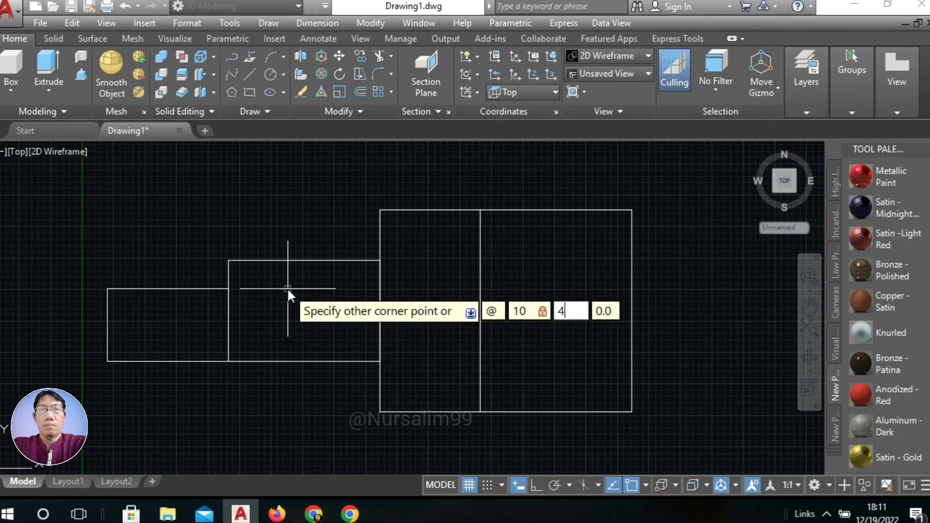
{"action": "right_click", "coordinate": [286, 287]}
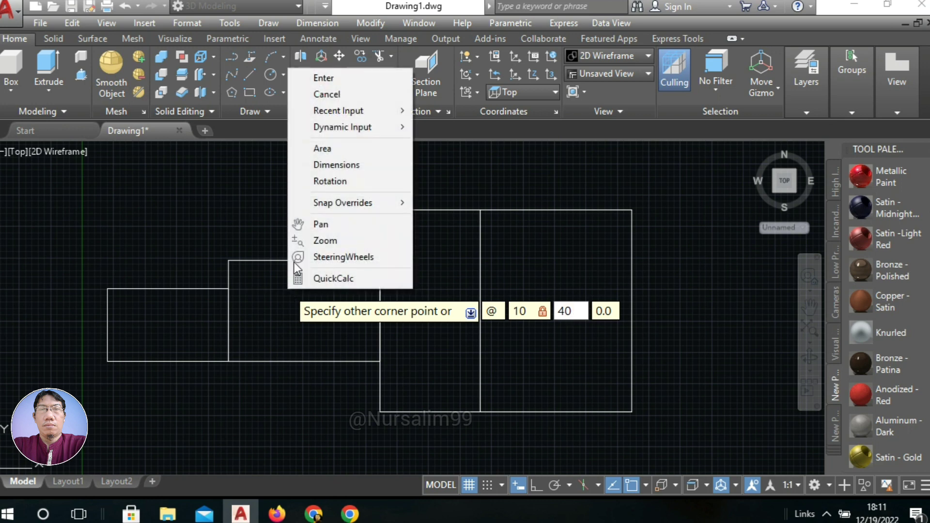
{"action": "left_click", "coordinate": [335, 78]}
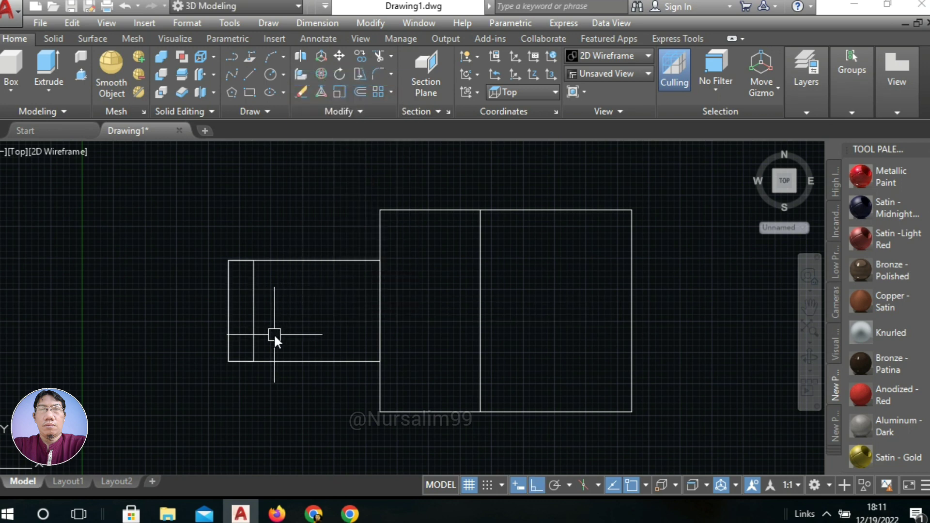
Step: Draw a 10-diameter circle centred on the large rectangle's upper-right corner
{"action": "mouse_move", "coordinate": [275, 320]}
{"action": "middle_mouse_down"}
{"action": "mouse_move", "coordinate": [325, 298]}
{"action": "mouse_move", "coordinate": [259, 311]}
{"action": "middle_mouse_up"}
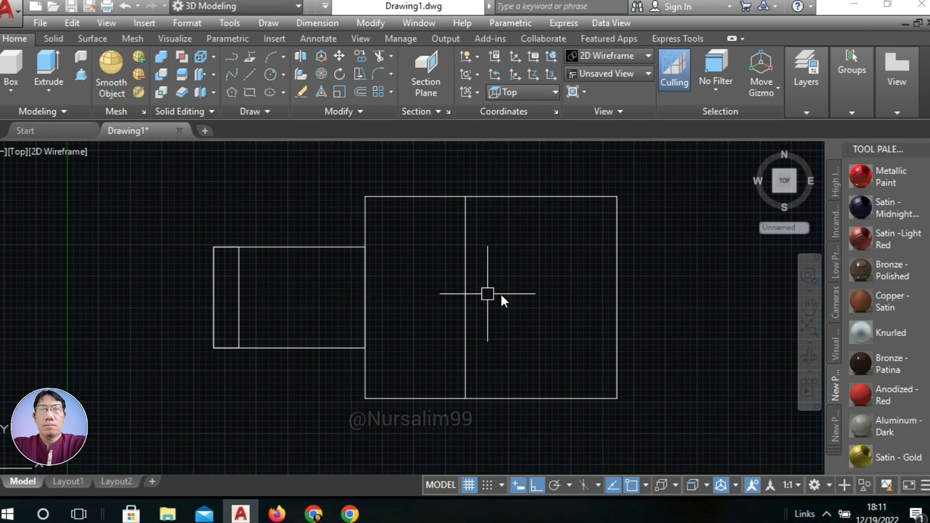
{"action": "middle_click_drag", "start_coordinate": [504, 294], "coordinate": [442, 304]}
{"action": "type", "text": "c"}
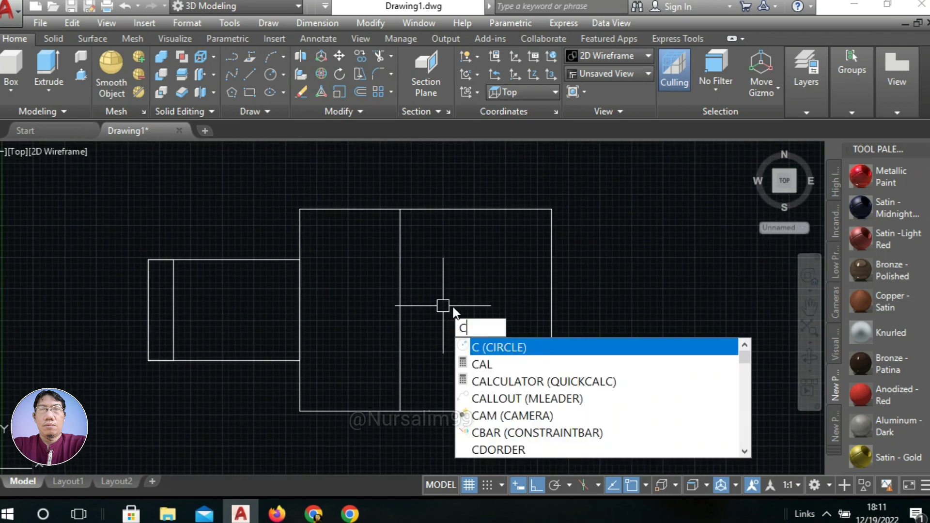
{"action": "left_click", "coordinate": [501, 348]}
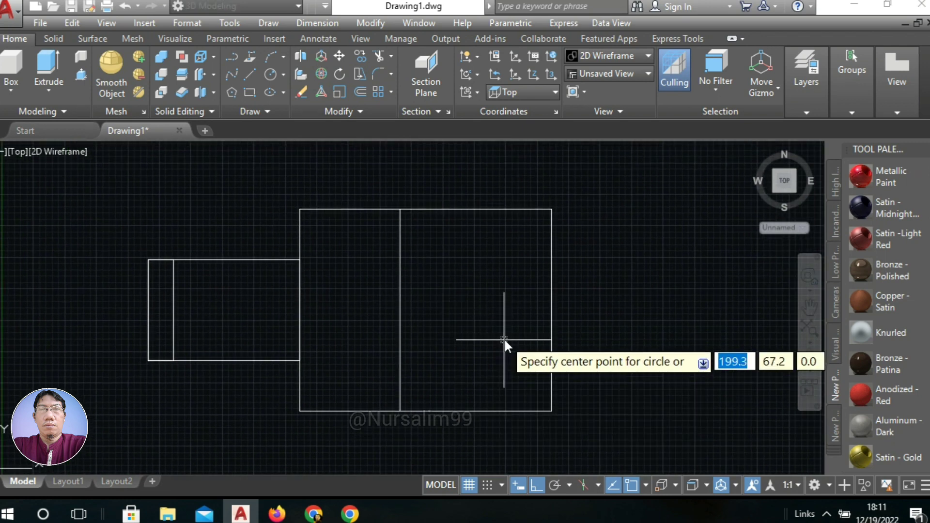
{"action": "left_click", "coordinate": [551, 209]}
{"action": "right_click", "coordinate": [568, 214]}
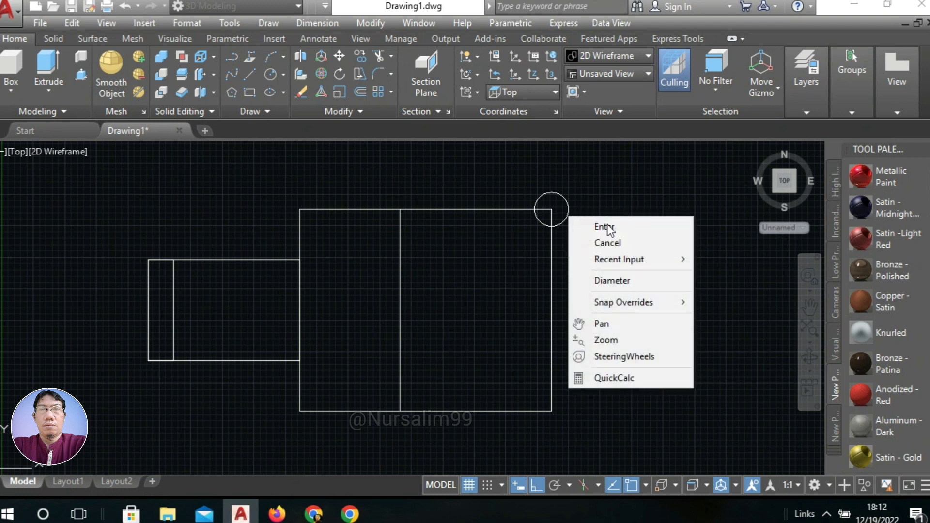
{"action": "left_click", "coordinate": [614, 281]}
{"action": "type", "text": "1"}
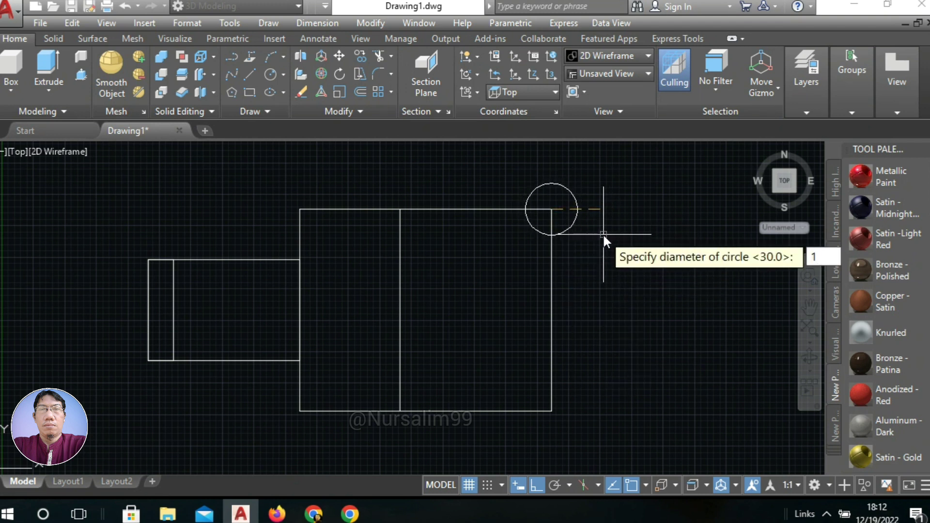
{"action": "type", "text": "0"}
{"action": "right_click", "coordinate": [602, 234]}
{"action": "left_click", "coordinate": [620, 242]}
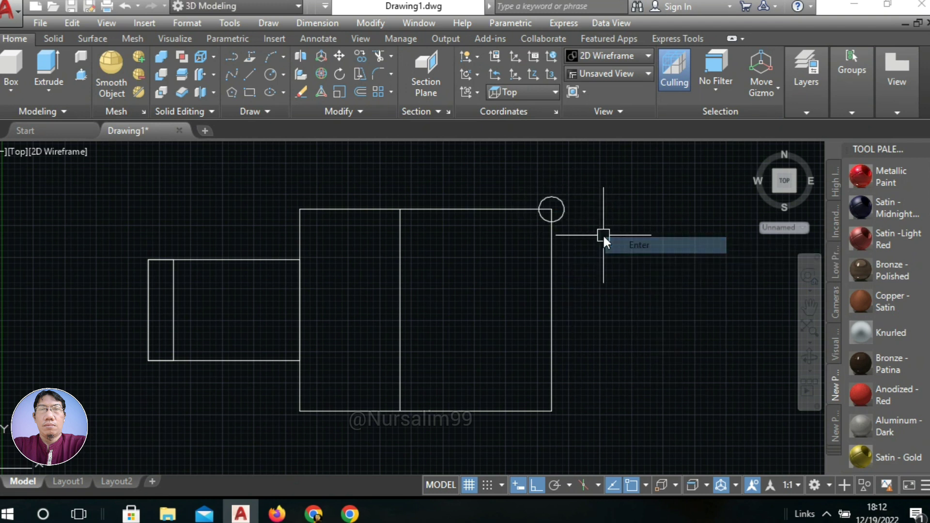
Step: Draw a concentric 6-diameter circle at the centre of the circle on the upper-right corner
{"action": "type", "text": "c"}
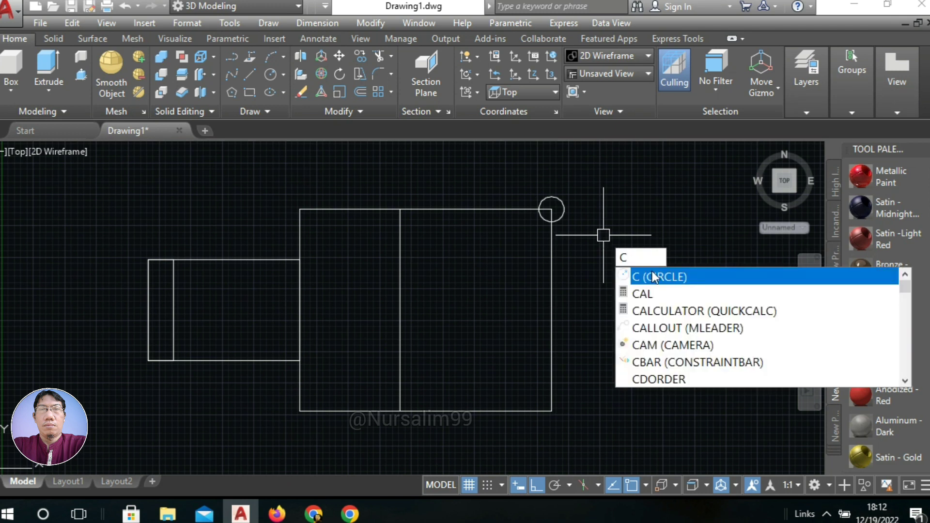
{"action": "key", "text": "Return"}
{"action": "left_click", "coordinate": [551, 209]}
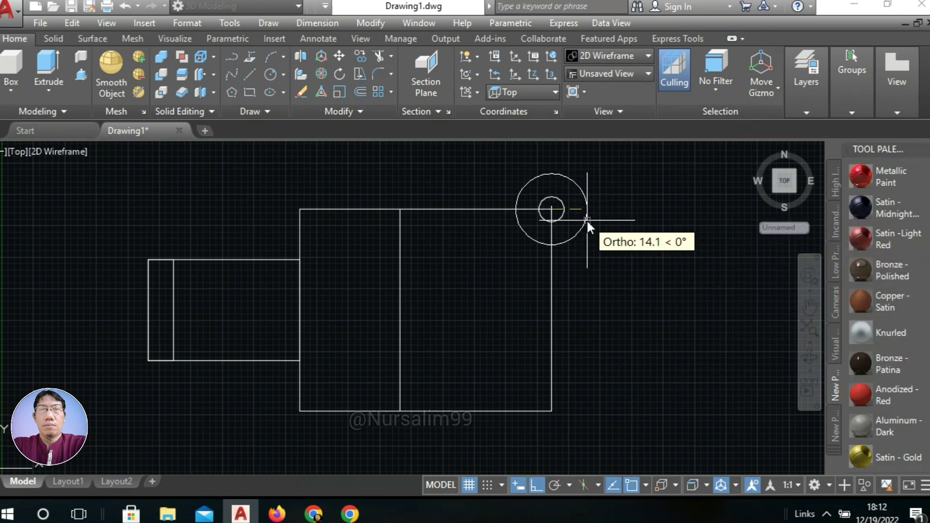
{"action": "right_click", "coordinate": [588, 222]}
{"action": "left_click", "coordinate": [650, 288]}
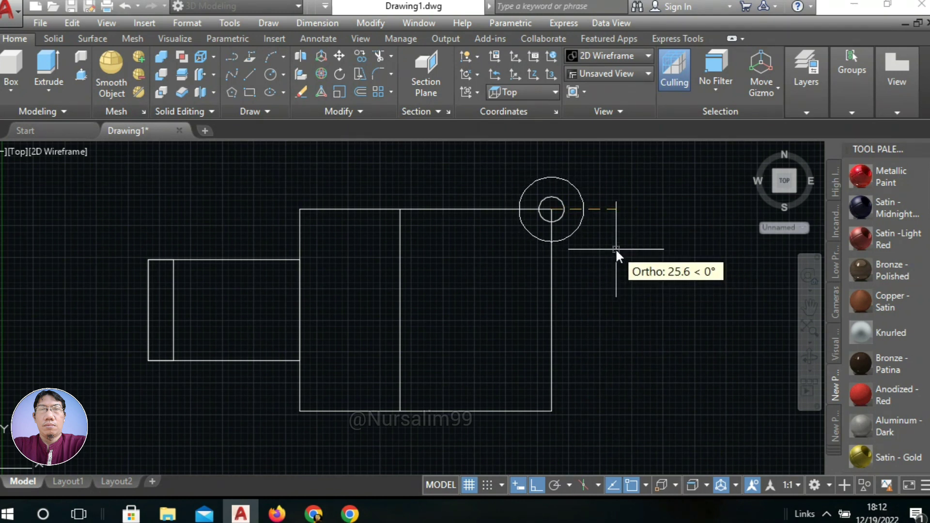
{"action": "type", "text": "6"}
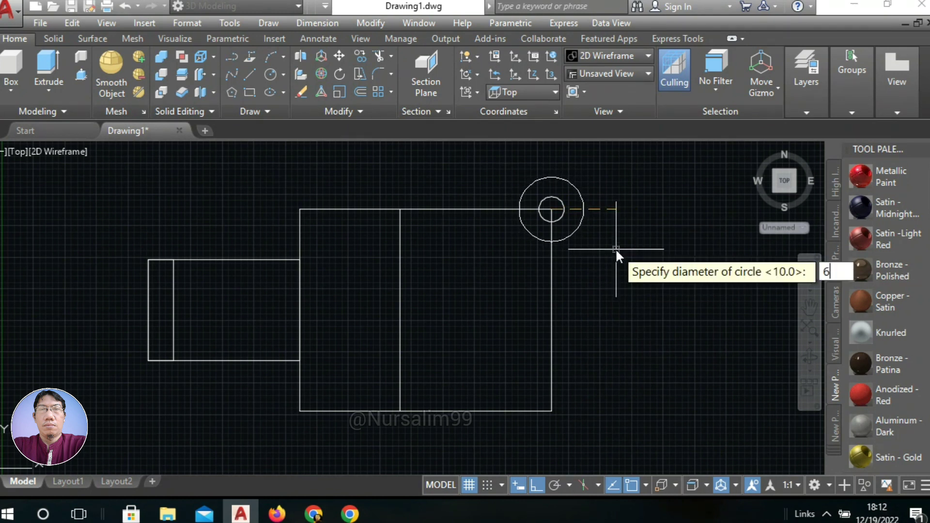
{"action": "right_click", "coordinate": [614, 248]}
{"action": "left_click", "coordinate": [636, 257]}
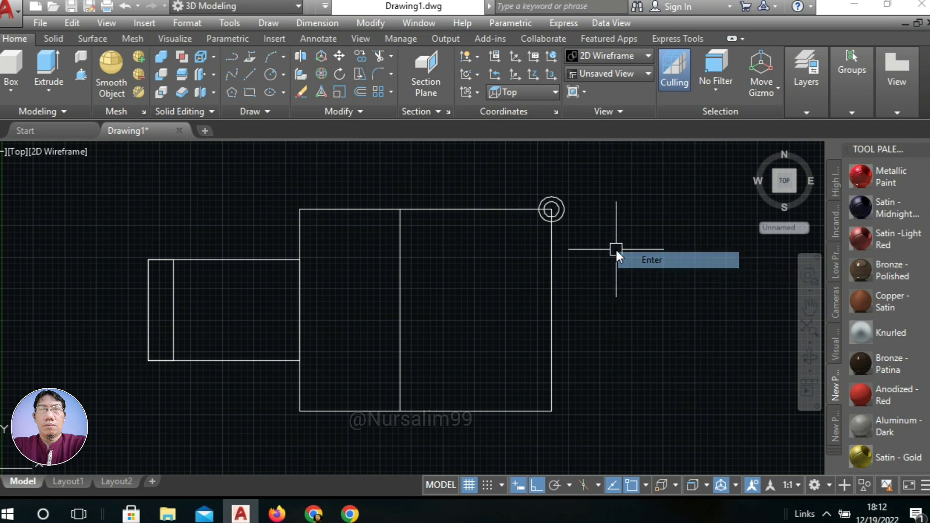
Step: Move both concentric circles 15 units straight down along the large rectangle's right edge
{"action": "type", "text": "M"}
{"action": "left_click", "coordinate": [664, 309]}
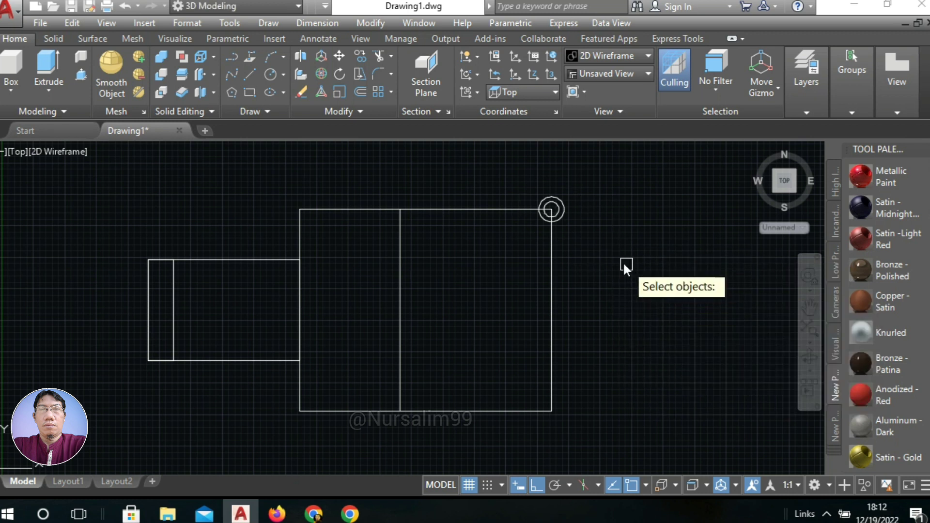
{"action": "left_click", "coordinate": [525, 184]}
{"action": "left_click", "coordinate": [574, 226]}
{"action": "right_click", "coordinate": [572, 201]}
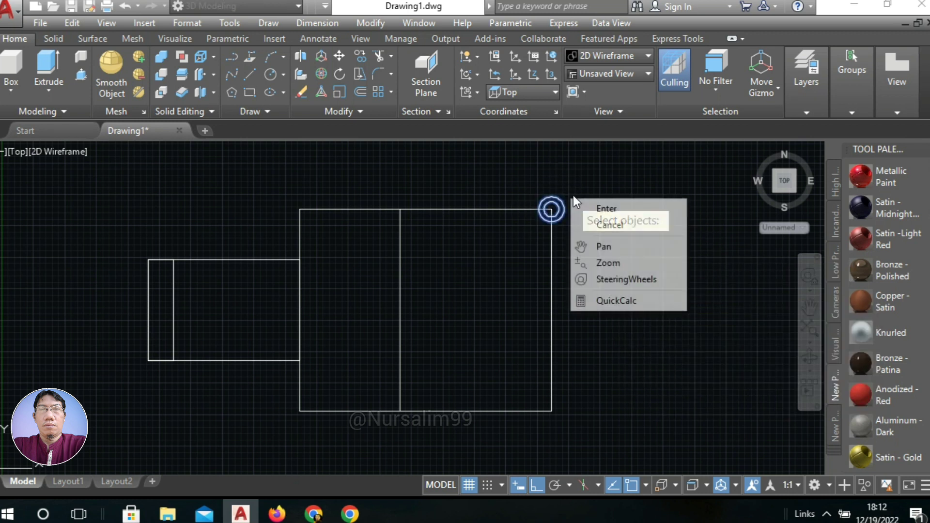
{"action": "left_click", "coordinate": [602, 206]}
{"action": "left_click", "coordinate": [601, 225]}
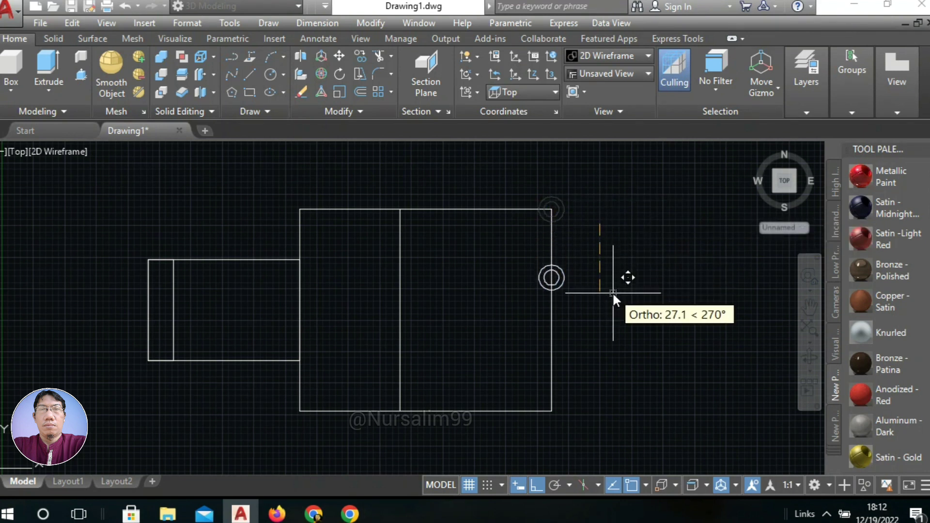
{"action": "type", "text": "15"}
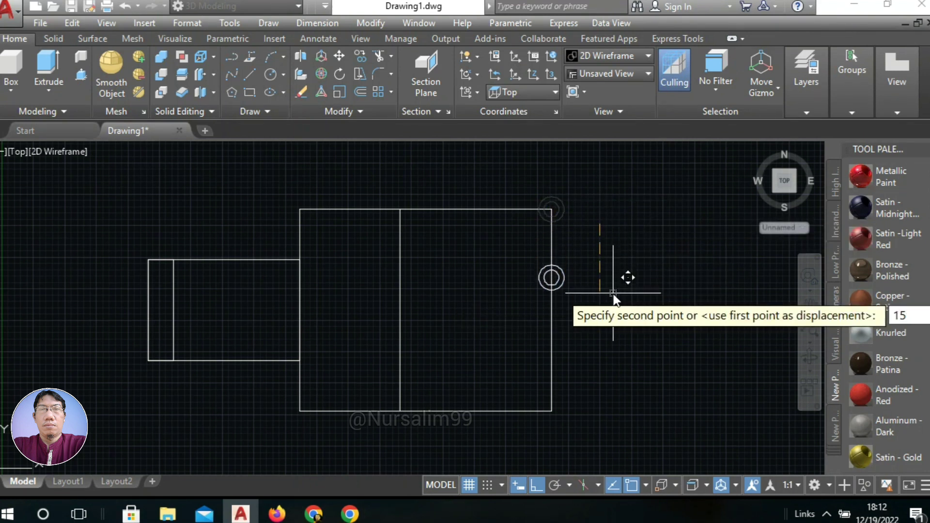
{"action": "right_click", "coordinate": [613, 295]}
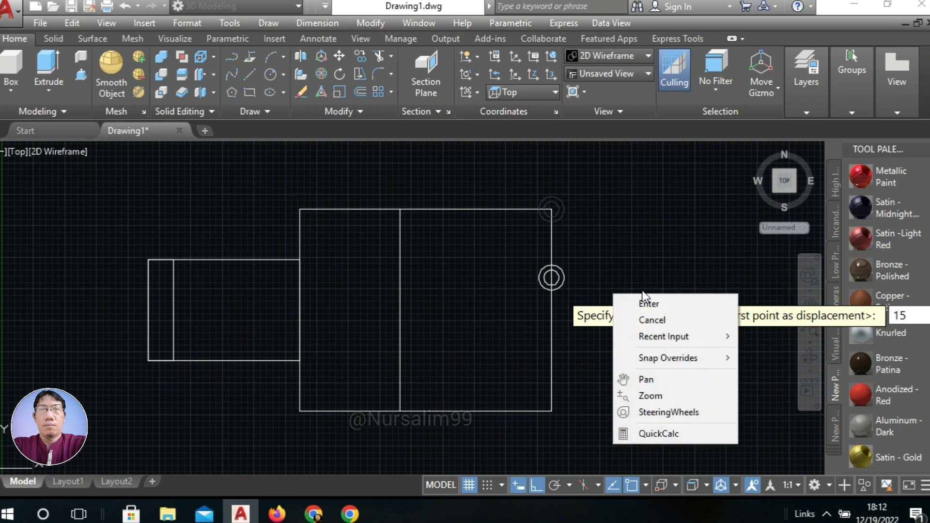
{"action": "left_click", "coordinate": [646, 302]}
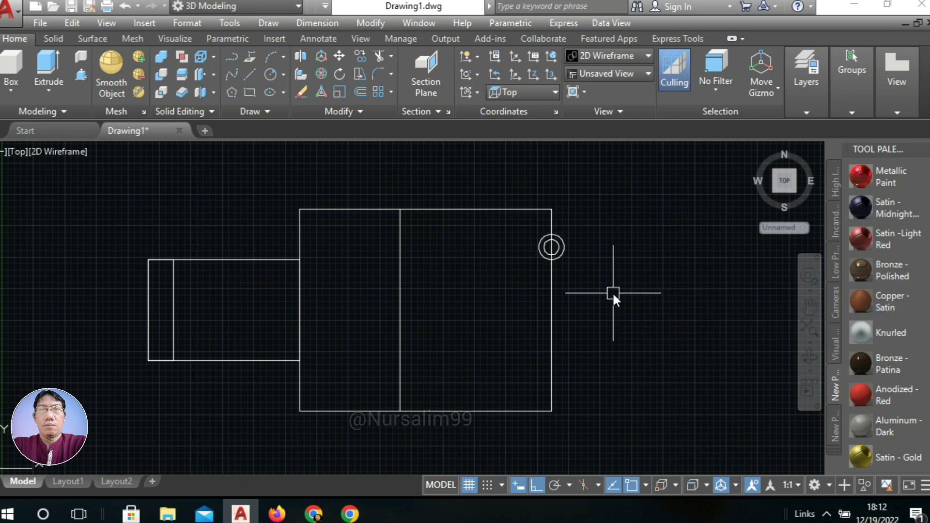
Step: Mirror the concentric circles about the large rectangle's horizontal centreline, starting at the right edge's midpoint and keeping the originals
{"action": "type", "text": "MI"}
{"action": "left_click", "coordinate": [661, 334]}
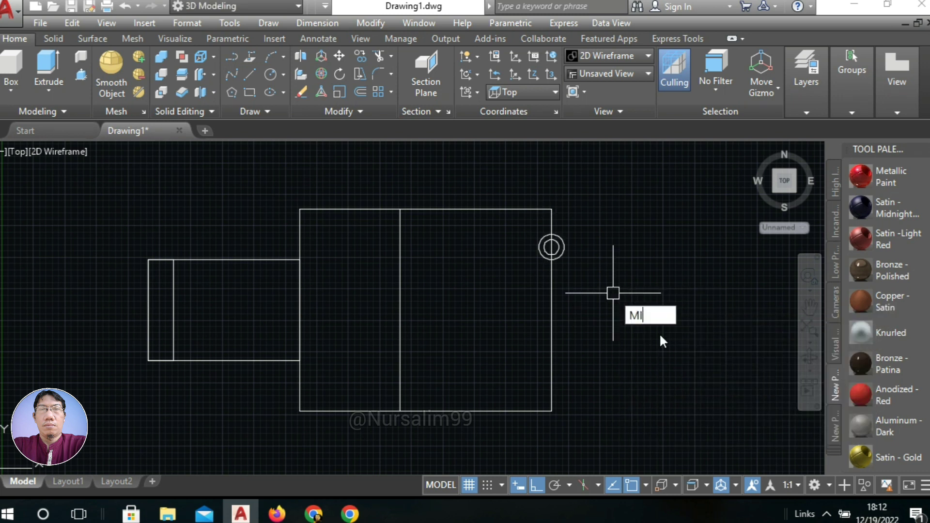
{"action": "left_click", "coordinate": [522, 225]}
{"action": "left_click", "coordinate": [567, 262]}
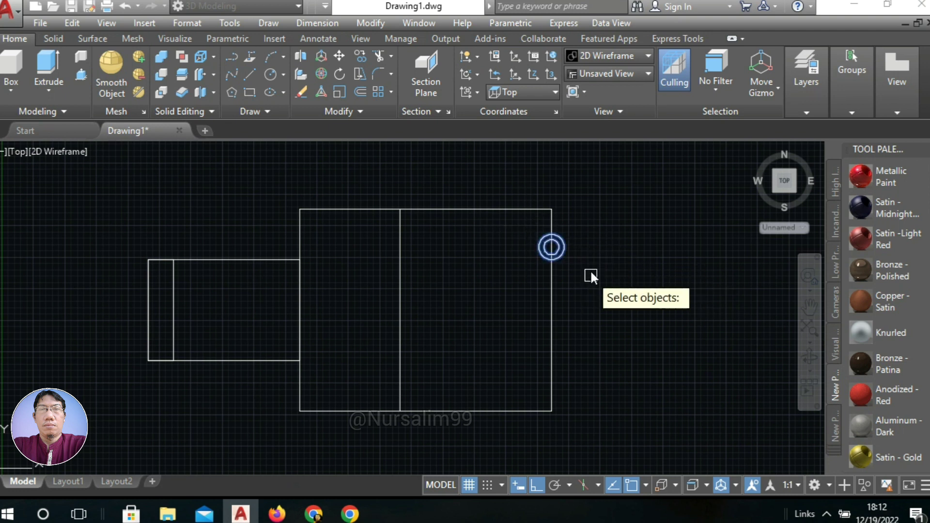
{"action": "right_click", "coordinate": [586, 241]}
{"action": "left_click", "coordinate": [616, 251]}
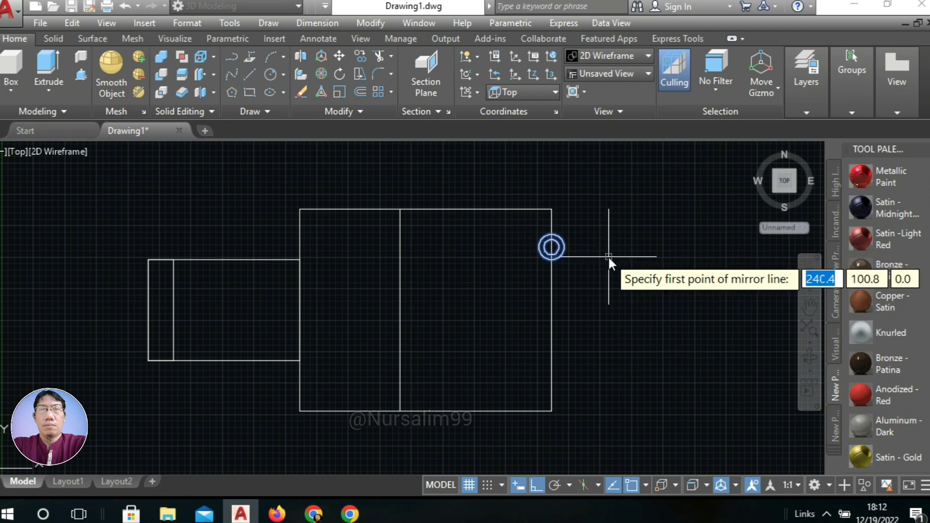
{"action": "left_click", "coordinate": [551, 311]}
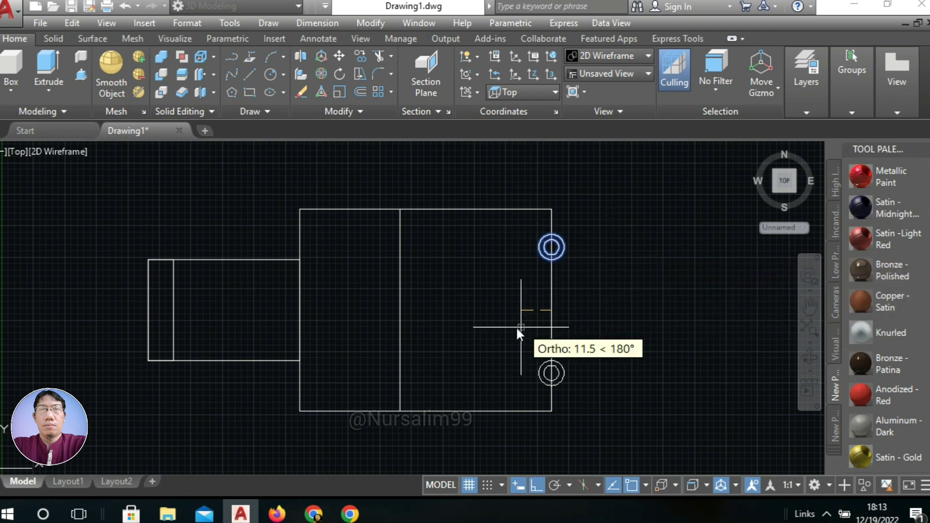
{"action": "left_click", "coordinate": [399, 309]}
{"action": "left_click", "coordinate": [439, 375]}
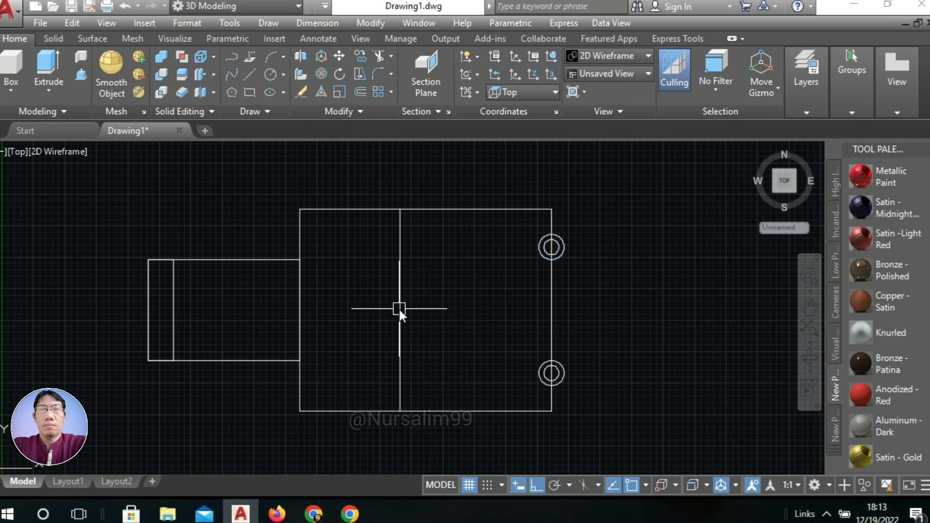
Step: Move both pairs of concentric circles 15 units left, into the large rectangle
{"action": "middle_click_drag", "start_coordinate": [484, 289], "coordinate": [510, 294]}
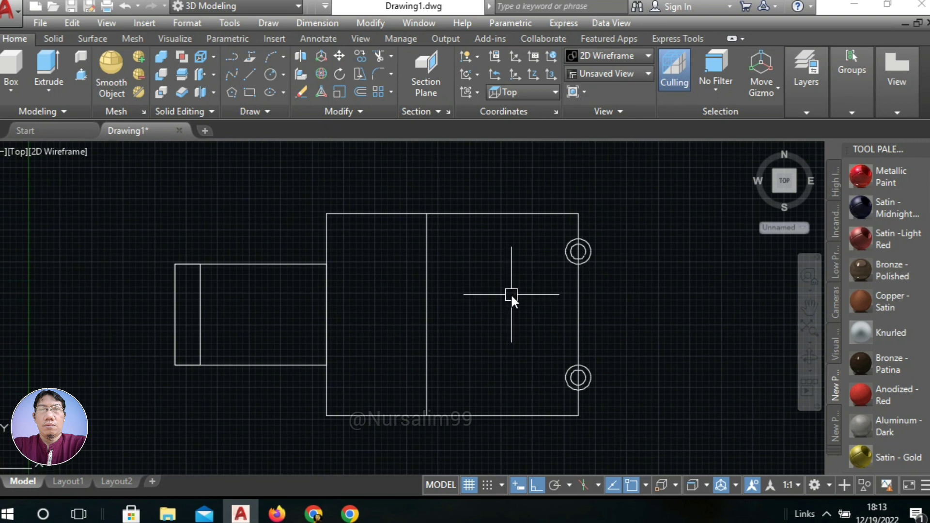
{"action": "type", "text": "M"}
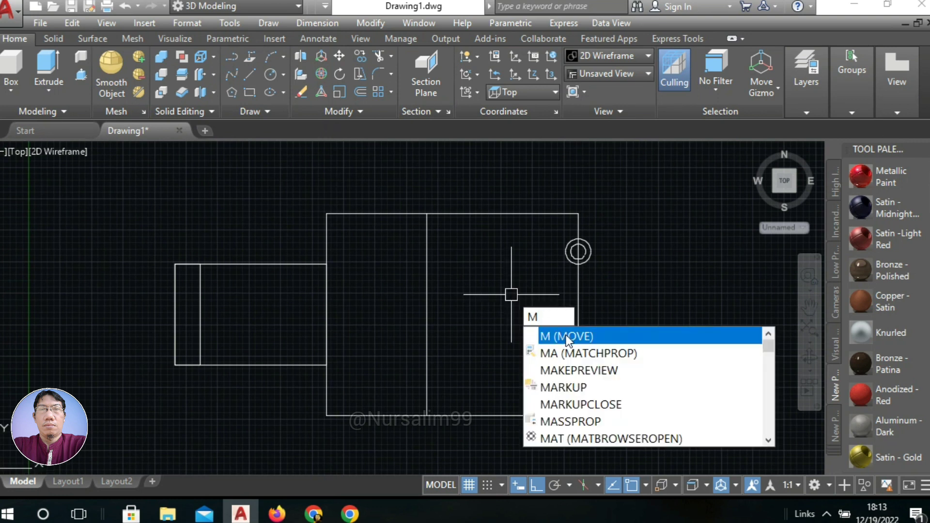
{"action": "key", "text": "Return"}
{"action": "left_click", "coordinate": [555, 230]}
{"action": "left_click", "coordinate": [630, 409]}
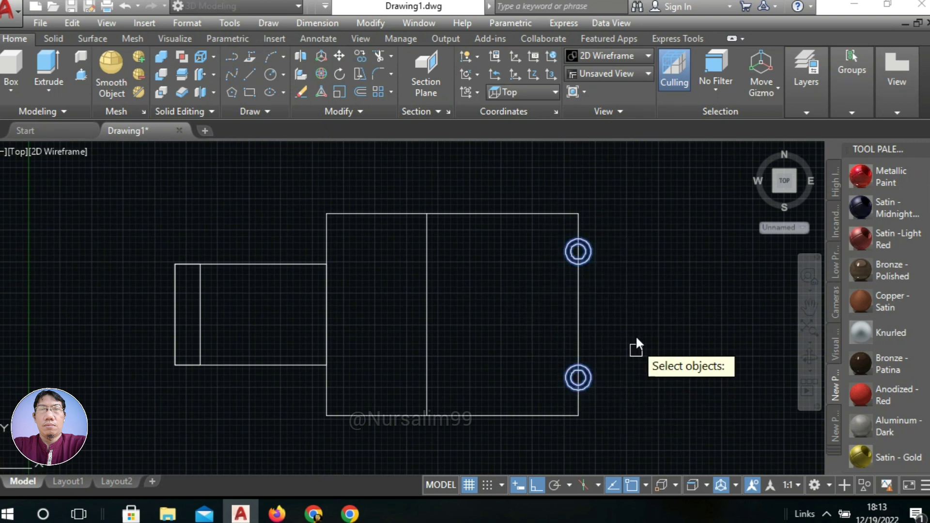
{"action": "right_click", "coordinate": [635, 283]}
{"action": "left_click", "coordinate": [672, 292]}
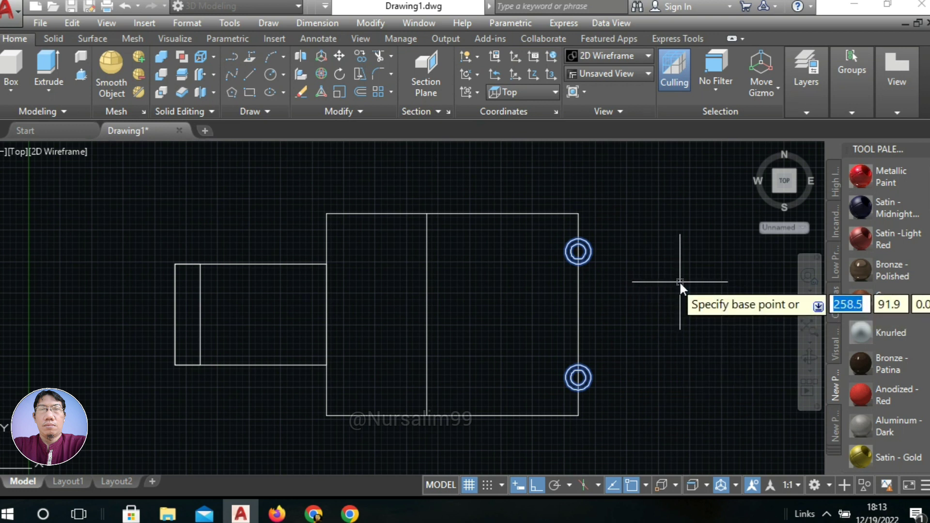
{"action": "left_click", "coordinate": [680, 284]}
{"action": "type", "text": "1"}
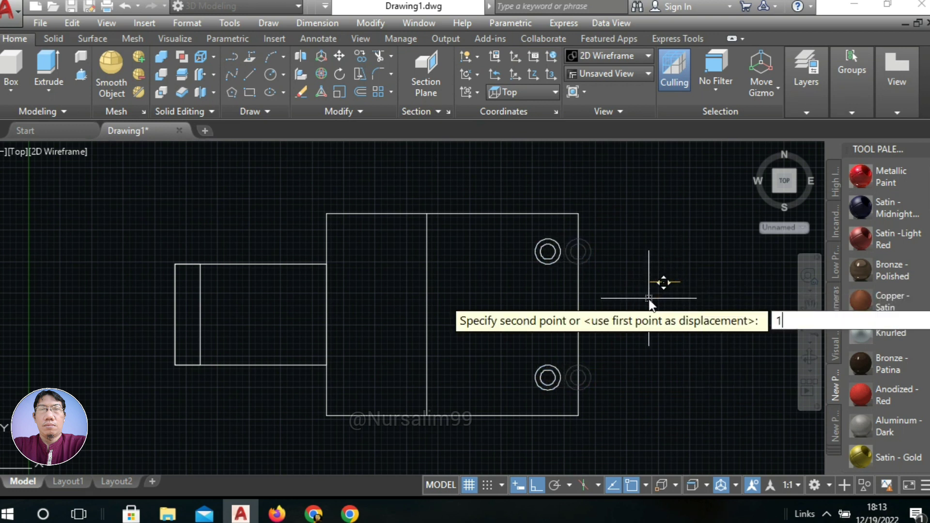
{"action": "type", "text": "5"}
{"action": "right_click", "coordinate": [649, 299]}
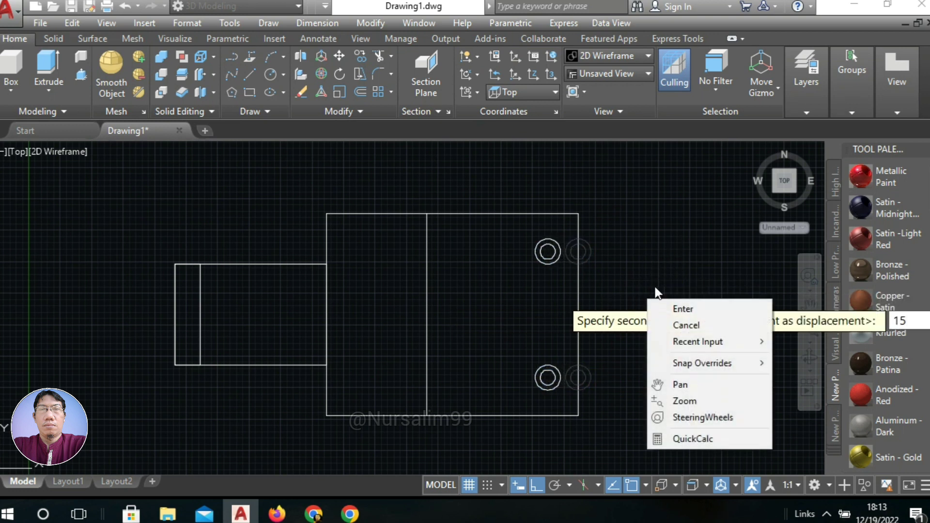
{"action": "left_click", "coordinate": [669, 304]}
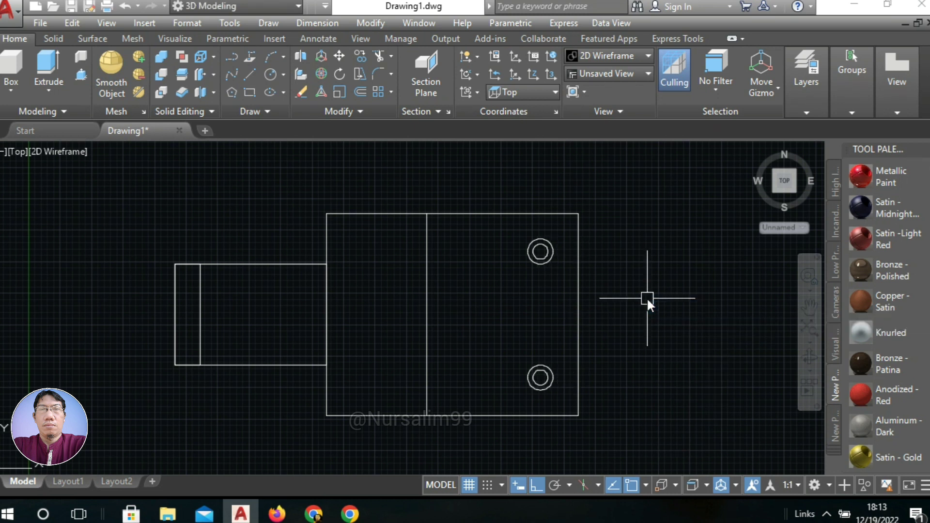
Step: Mirror both pairs of concentric circles about the vertical line midway between the right edge and inner vertical line, keeping the originals
{"action": "type", "text": "MI"}
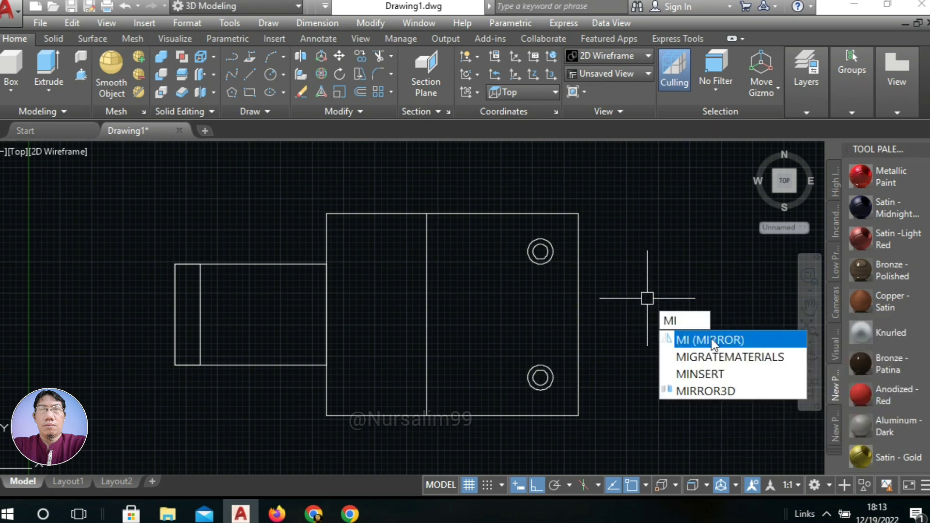
{"action": "left_click", "coordinate": [710, 339]}
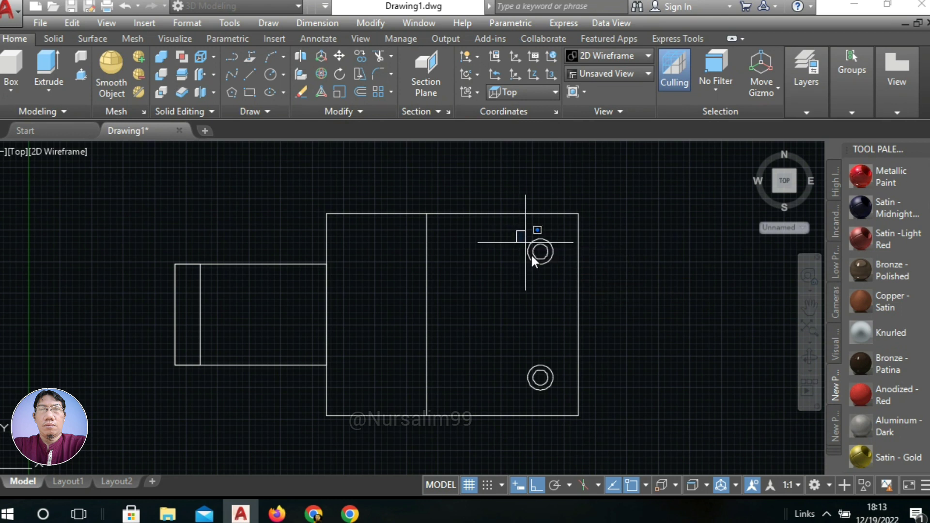
{"action": "left_click", "coordinate": [525, 242]}
{"action": "left_click", "coordinate": [563, 398]}
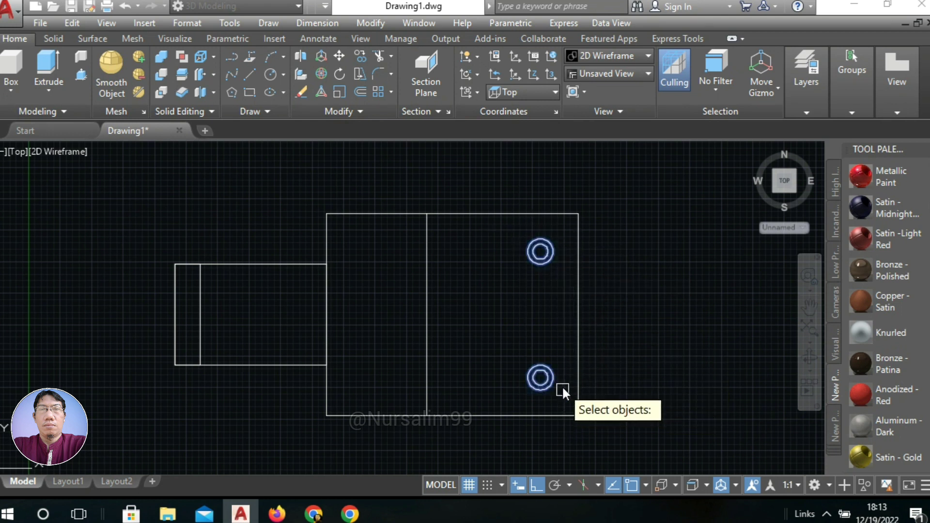
{"action": "right_click", "coordinate": [596, 264]}
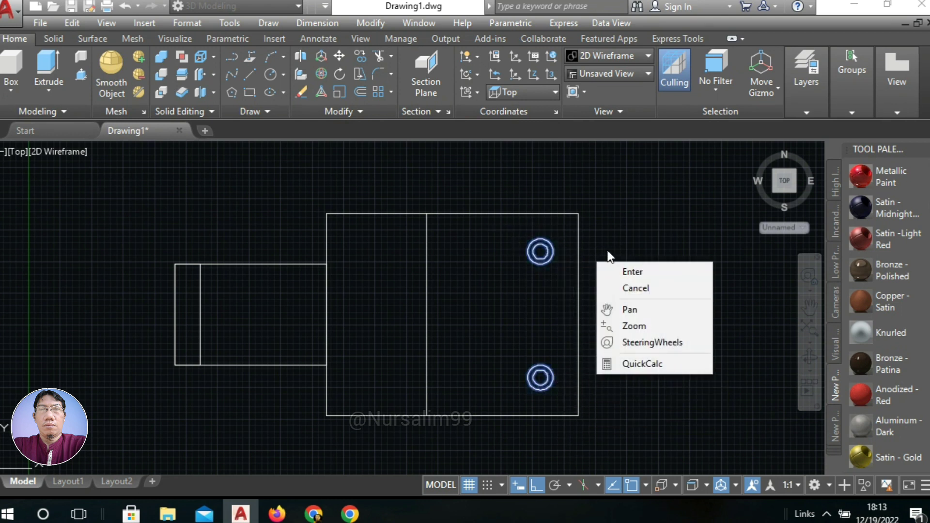
{"action": "left_click", "coordinate": [627, 272]}
{"action": "right_click", "coordinate": [493, 269]}
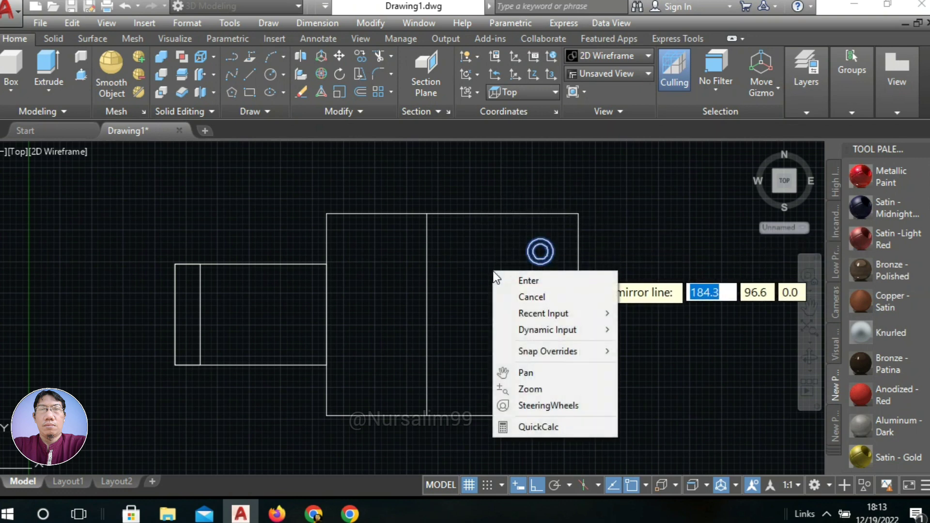
{"action": "mouse_move", "coordinate": [575, 353]}
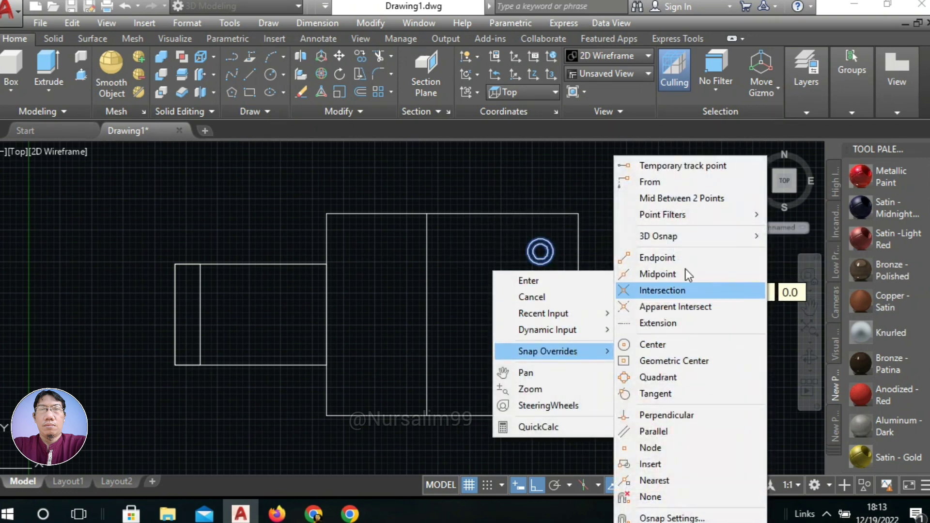
{"action": "left_click", "coordinate": [674, 198]}
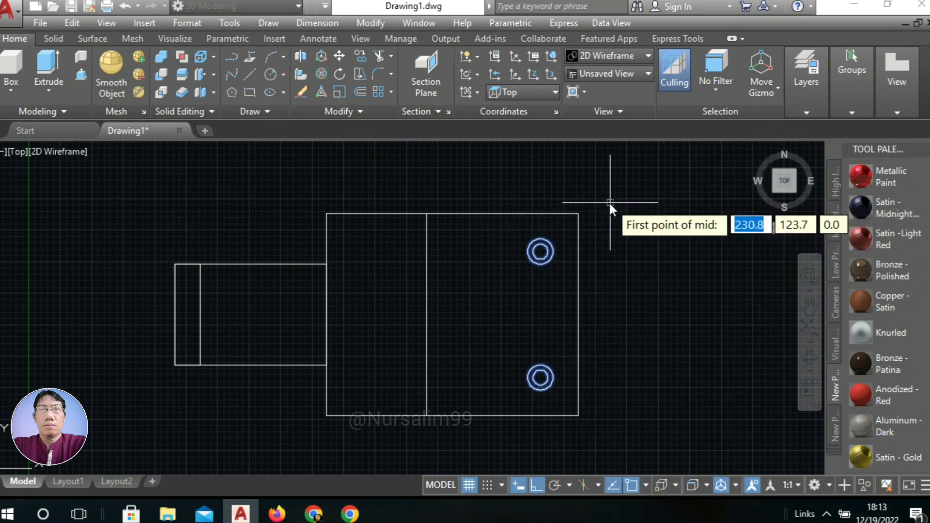
{"action": "left_click", "coordinate": [578, 315]}
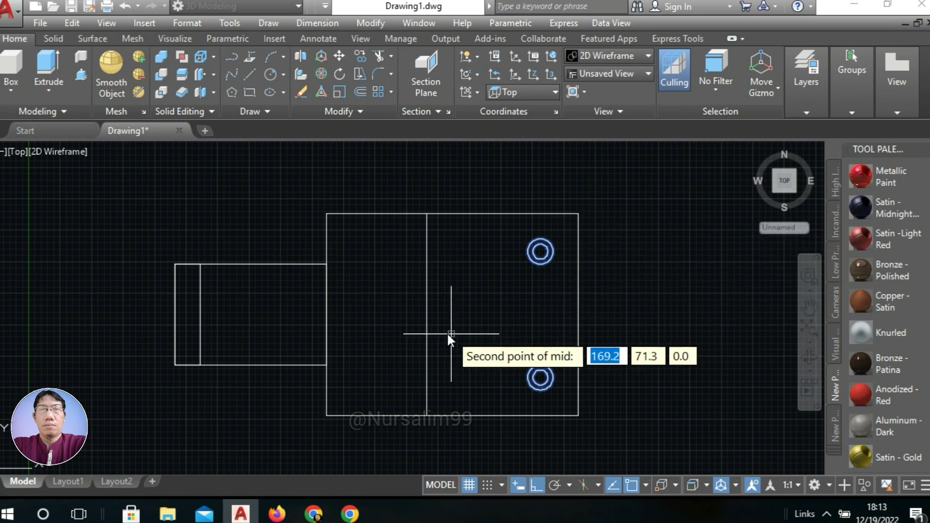
{"action": "left_click", "coordinate": [426, 315]}
{"action": "left_click", "coordinate": [427, 302]}
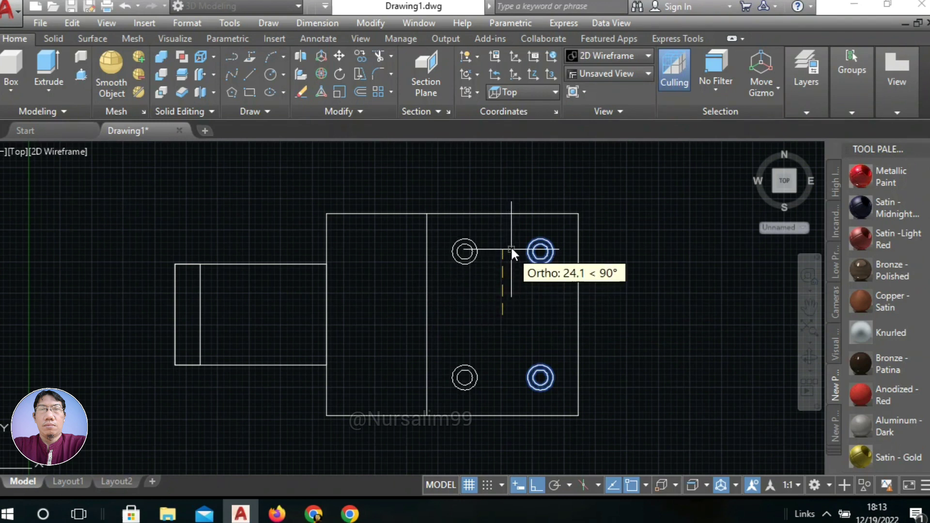
{"action": "left_click", "coordinate": [512, 186]}
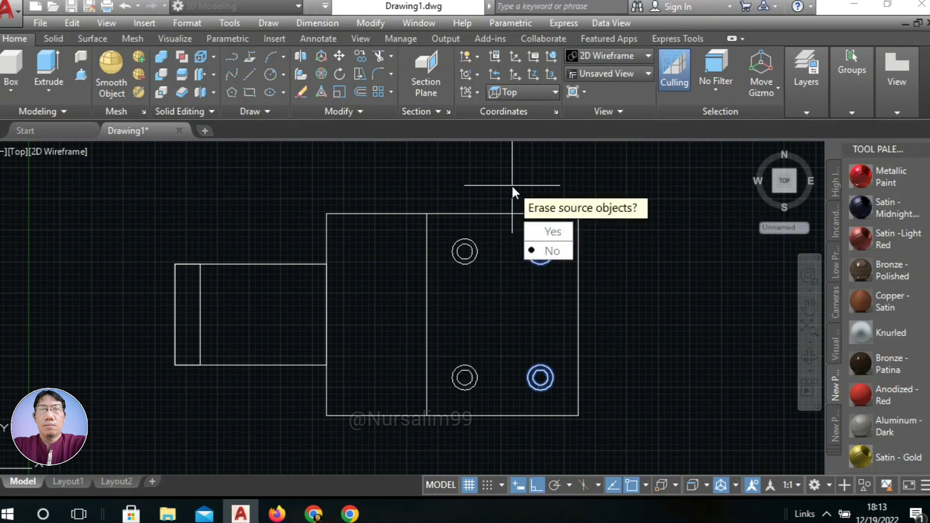
{"action": "left_click", "coordinate": [552, 251]}
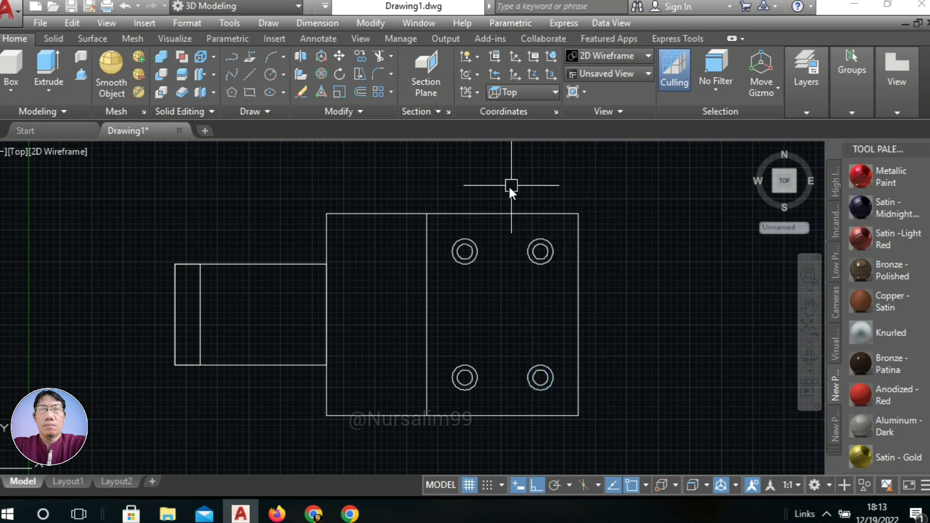
Step: Draw a 42 by 25 rectangle freely placed between the four pairs of concentric circles
{"action": "middle_click_drag", "start_coordinate": [505, 288], "coordinate": [540, 279]}
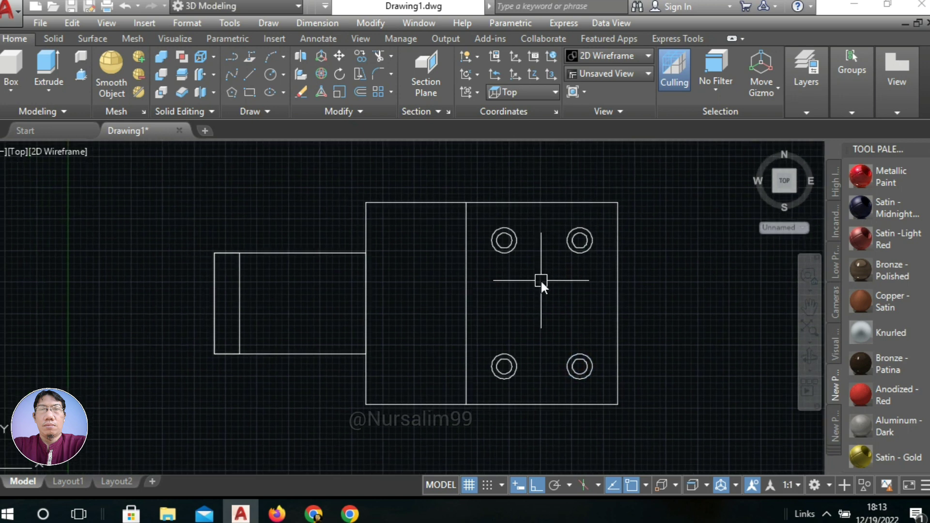
{"action": "type", "text": "REc"}
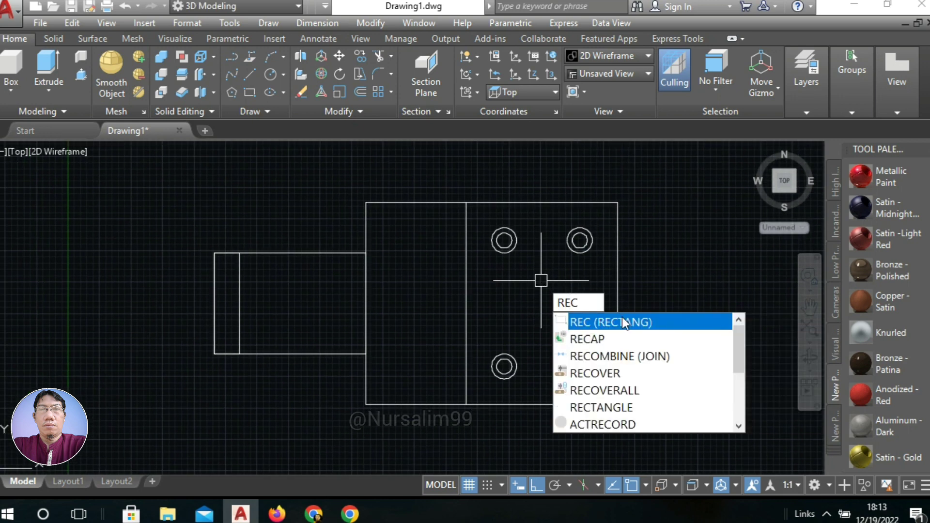
{"action": "left_click", "coordinate": [622, 321]}
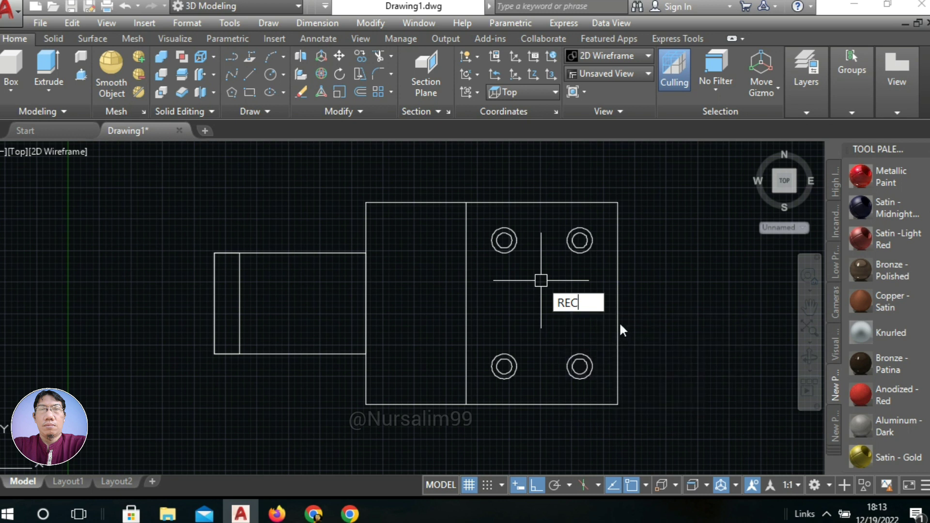
{"action": "left_click", "coordinate": [482, 337]}
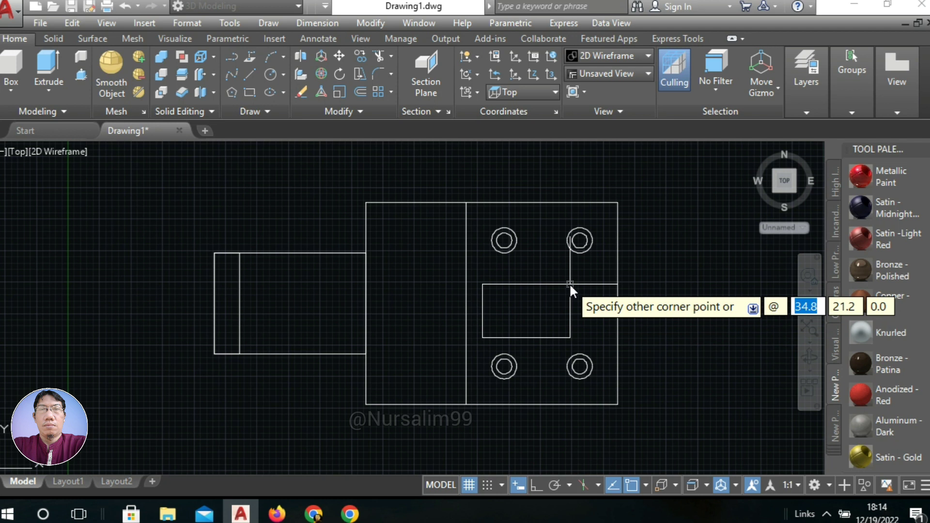
{"action": "type", "text": "4"}
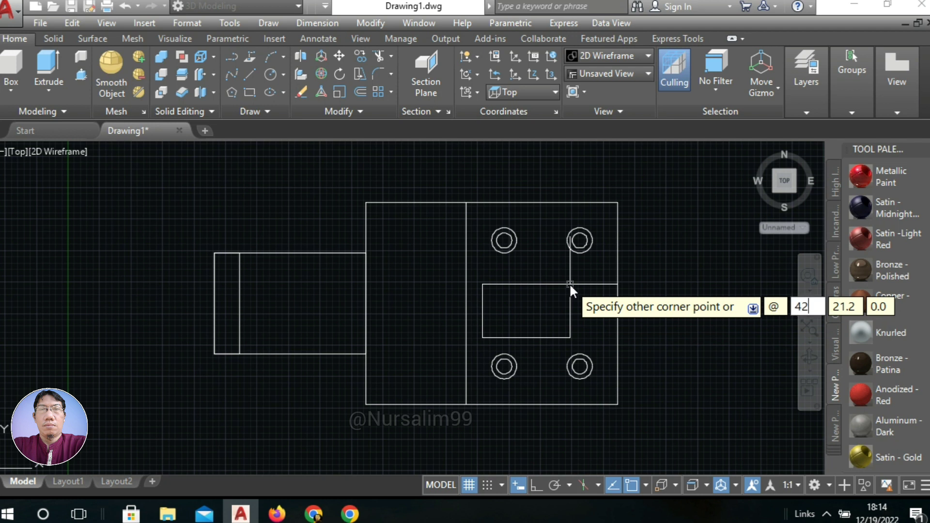
{"action": "type", "text": "2"}
{"action": "key", "text": "Tab"}
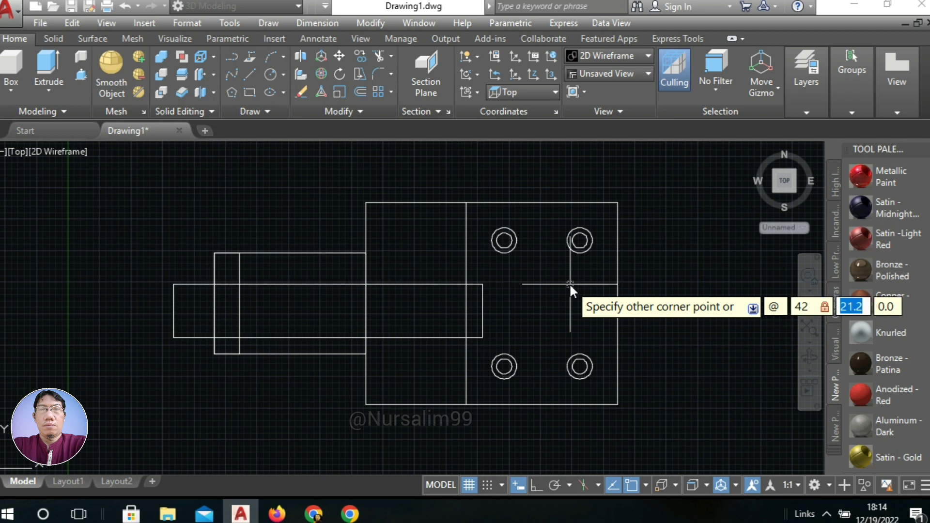
{"action": "type", "text": "25"}
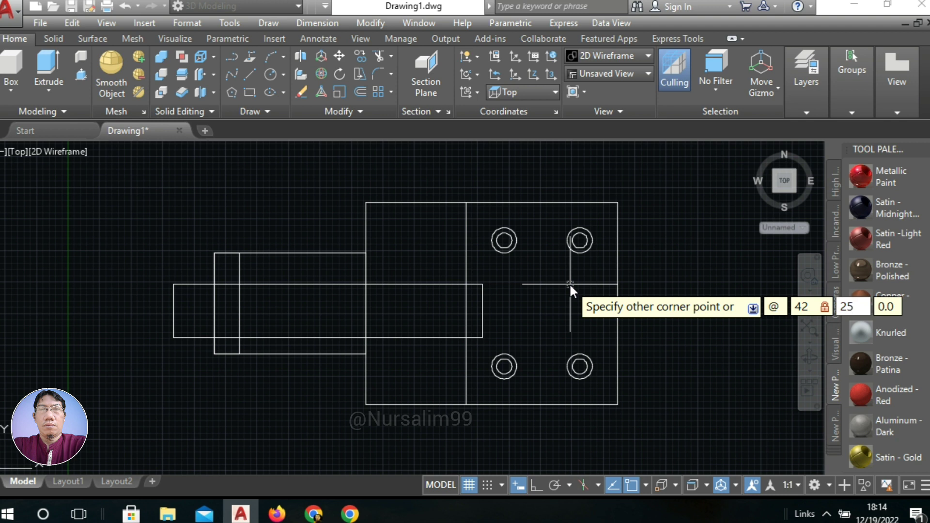
{"action": "right_click", "coordinate": [569, 283]}
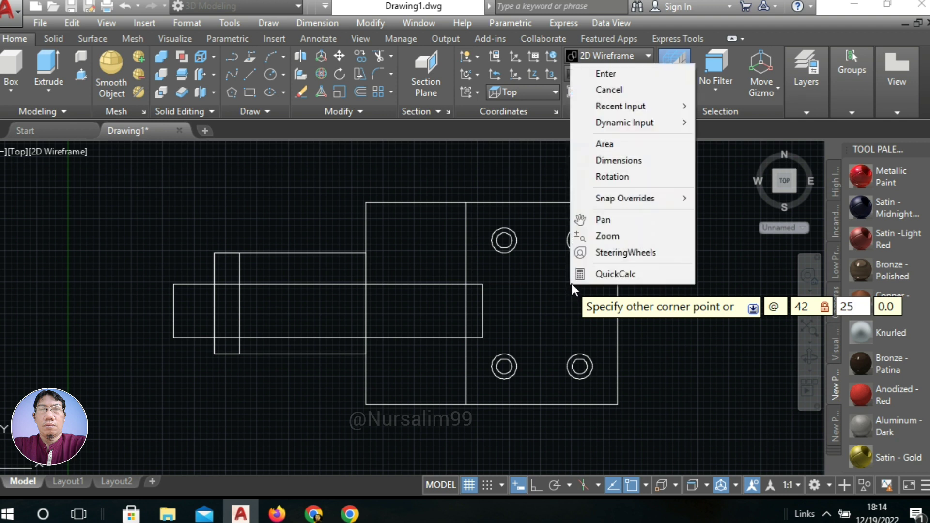
{"action": "left_click", "coordinate": [609, 73]}
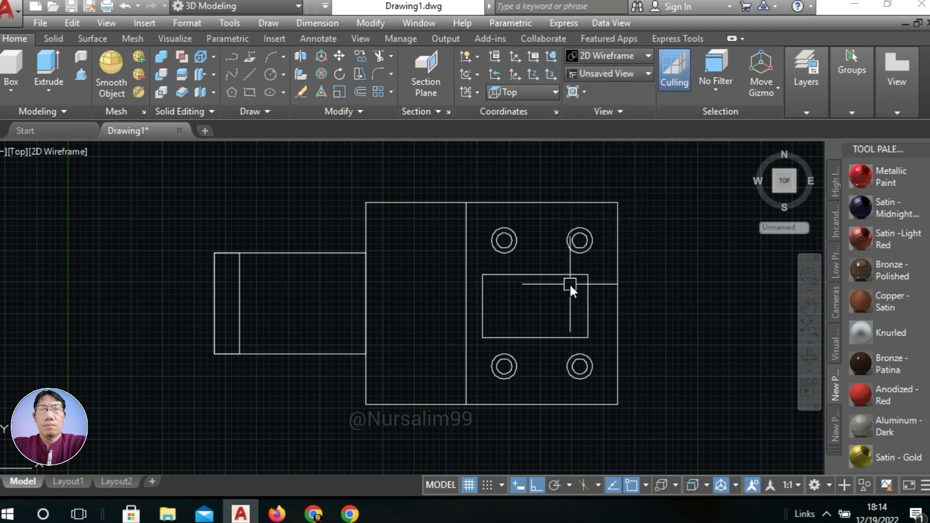
Step: Draw a 3-diameter circle centred on the upper-left corner of the 42 by 25 rectangle
{"action": "middle_click_drag", "start_coordinate": [540, 312], "coordinate": [545, 289]}
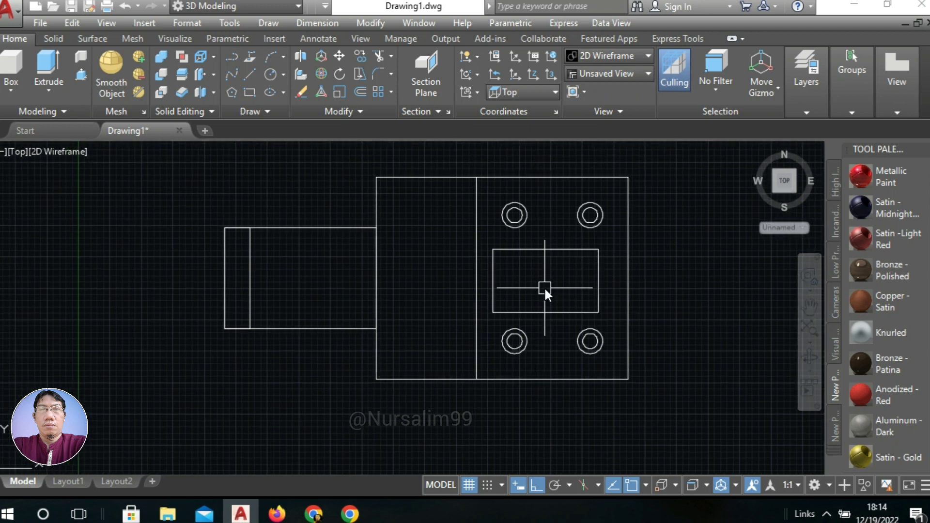
{"action": "type", "text": "c"}
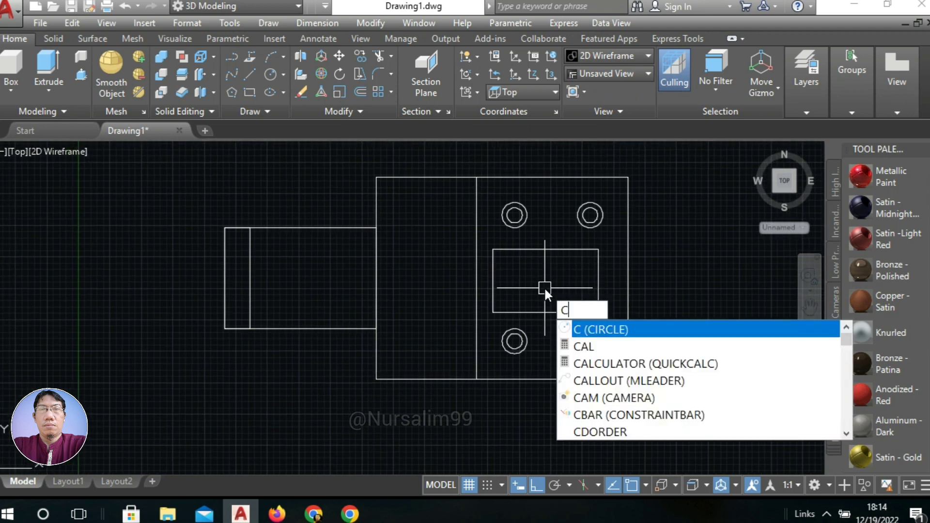
{"action": "key", "text": "Return"}
{"action": "scroll", "coordinate": [502, 240], "scroll_direction": "up", "scroll_amount": 4}
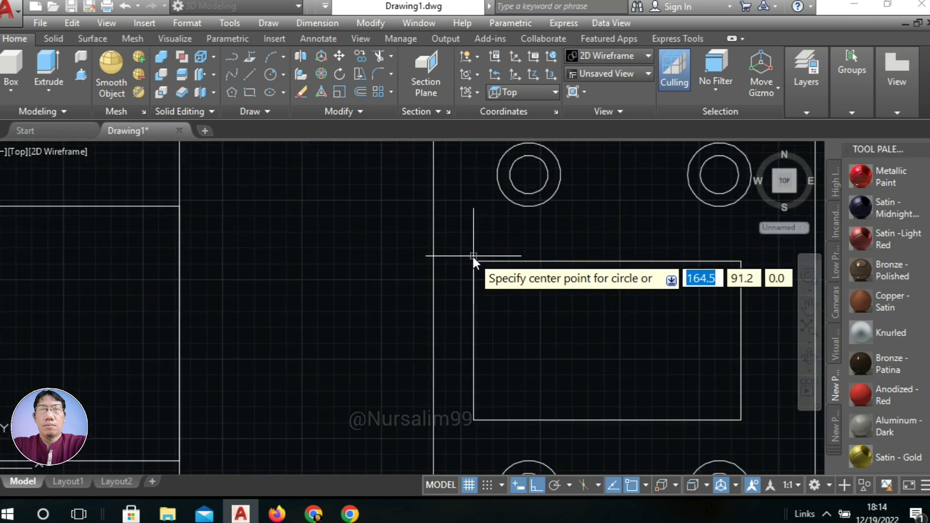
{"action": "right_click", "coordinate": [494, 269]}
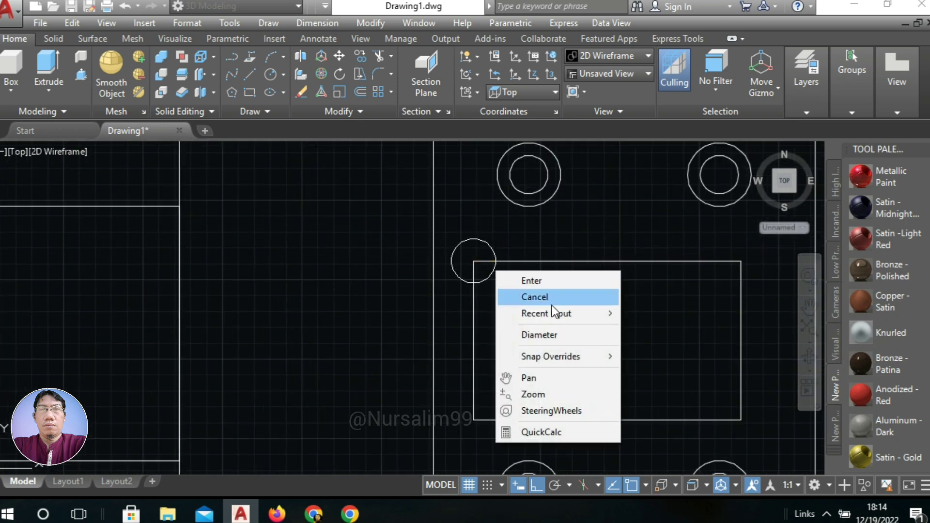
{"action": "left_click", "coordinate": [545, 332]}
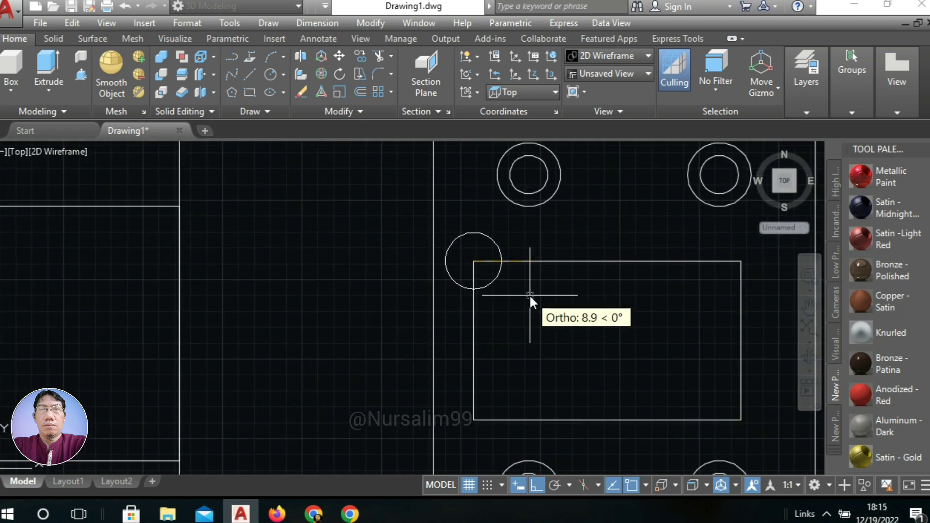
{"action": "type", "text": "3"}
{"action": "right_click", "coordinate": [529, 296]}
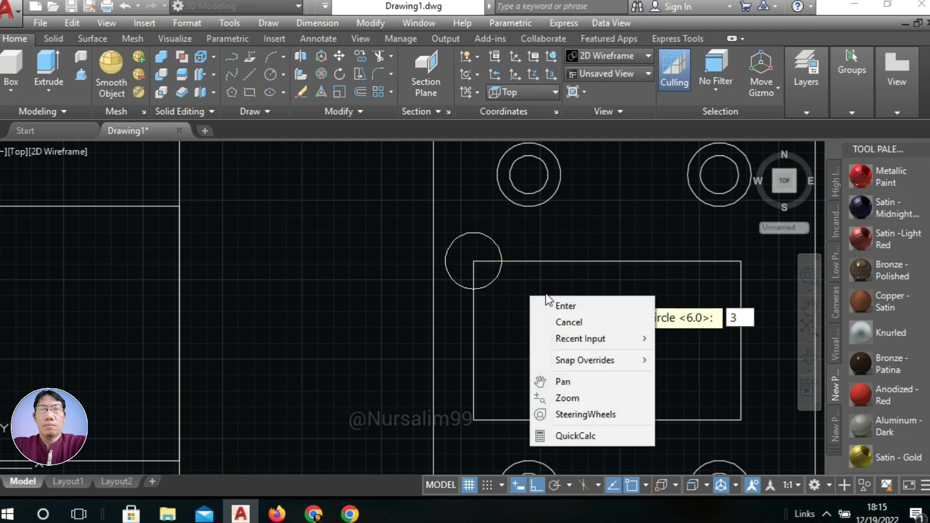
{"action": "left_click", "coordinate": [556, 307]}
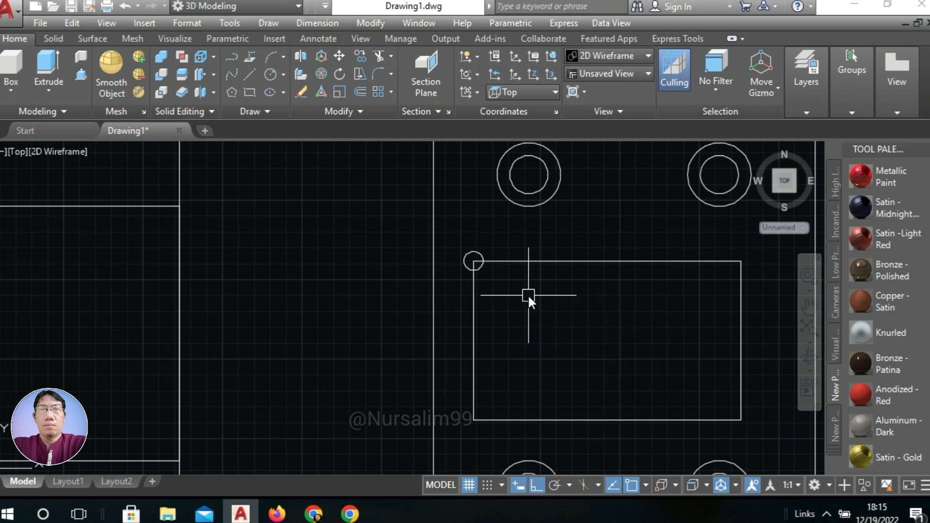
Step: Mirror the 3-diameter circle about the 42 by 25 rectangle's vertical centreline, starting at the top edge's midpoint and keeping the original
{"action": "type", "text": "MI"}
{"action": "key", "text": "Return"}
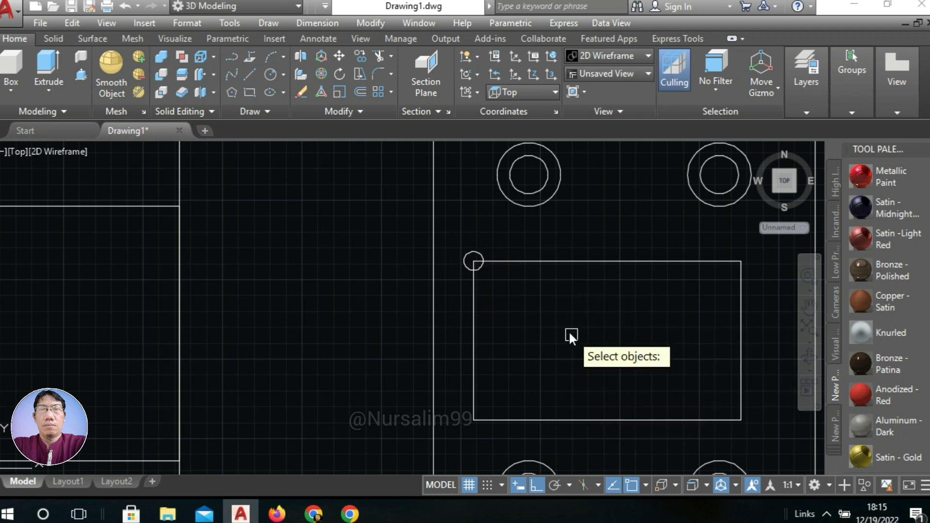
{"action": "left_click", "coordinate": [454, 240]}
{"action": "left_click", "coordinate": [502, 282]}
{"action": "right_click", "coordinate": [514, 241]}
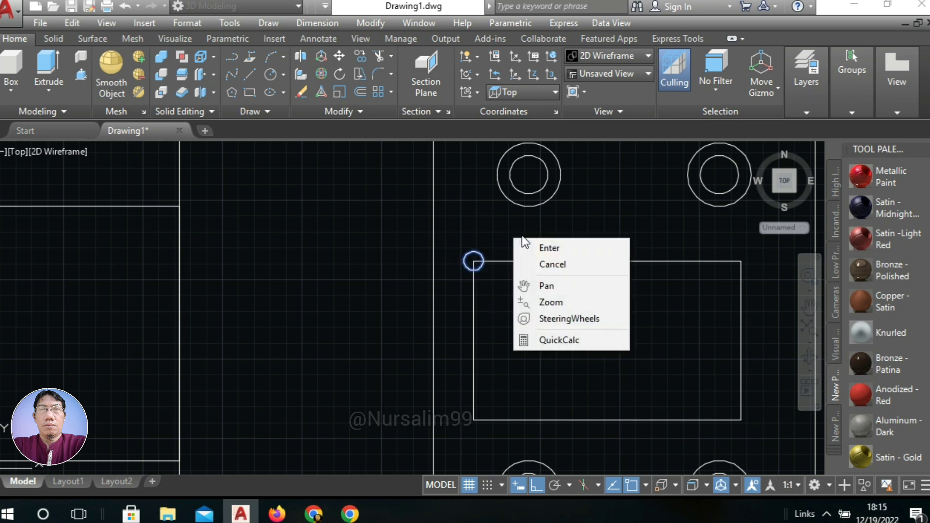
{"action": "left_click", "coordinate": [545, 247]}
{"action": "left_click", "coordinate": [607, 261]}
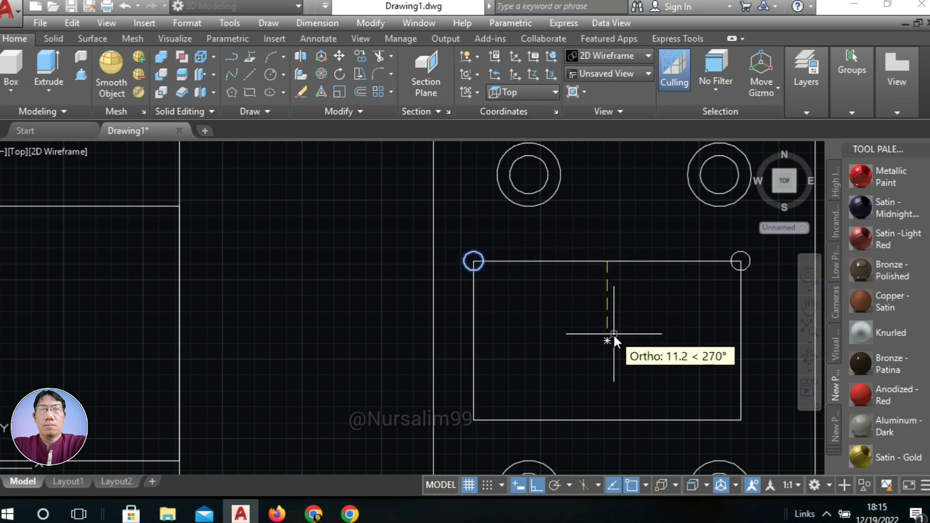
{"action": "left_click", "coordinate": [608, 338]}
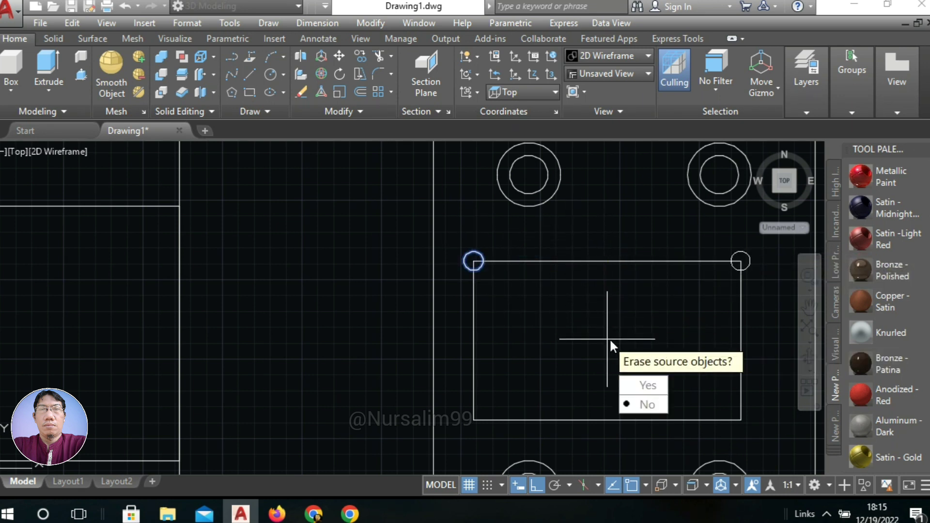
{"action": "left_click", "coordinate": [649, 405]}
Step: Mirror both upper corner circles about the 42 by 25 rectangle's horizontal centreline, keeping the originals
{"action": "middle_click_drag", "start_coordinate": [586, 319], "coordinate": [552, 298]}
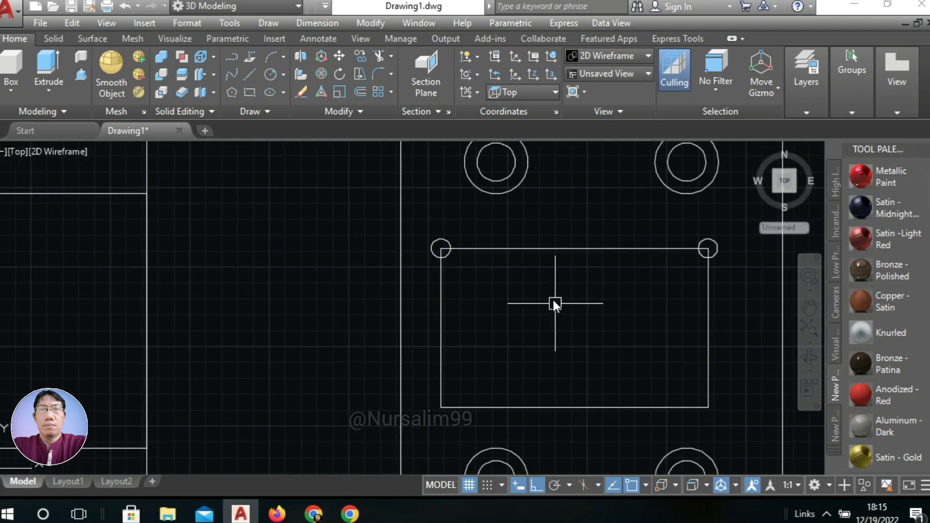
{"action": "right_click", "coordinate": [541, 275]}
{"action": "left_click", "coordinate": [548, 298]}
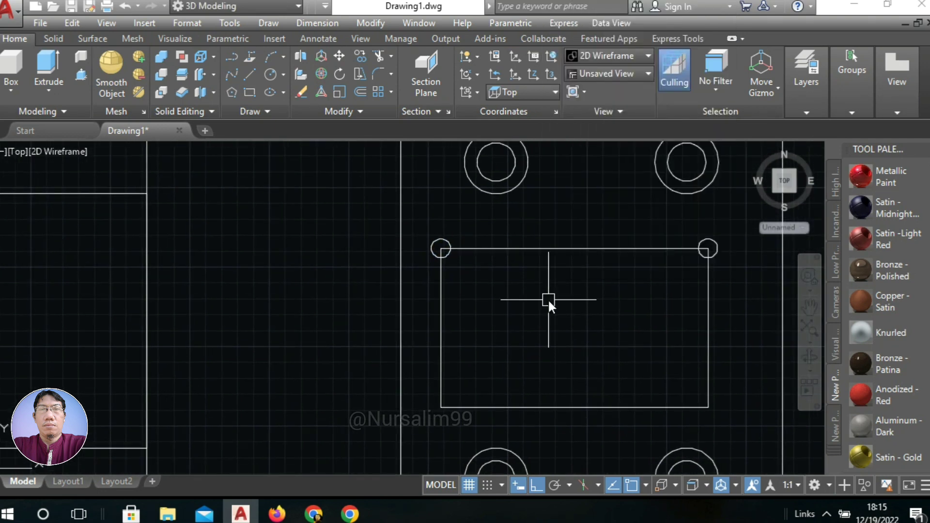
{"action": "type", "text": "MI"}
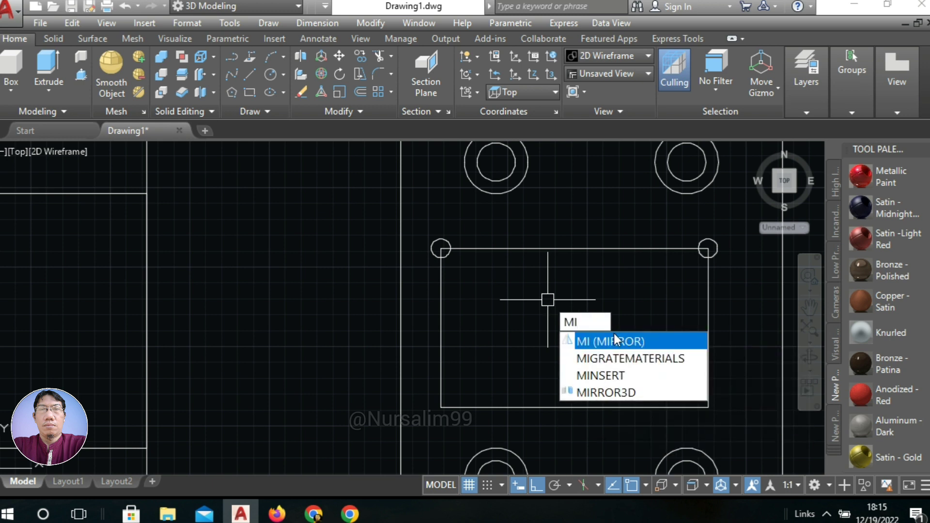
{"action": "left_click", "coordinate": [613, 340]}
{"action": "left_click", "coordinate": [421, 224]}
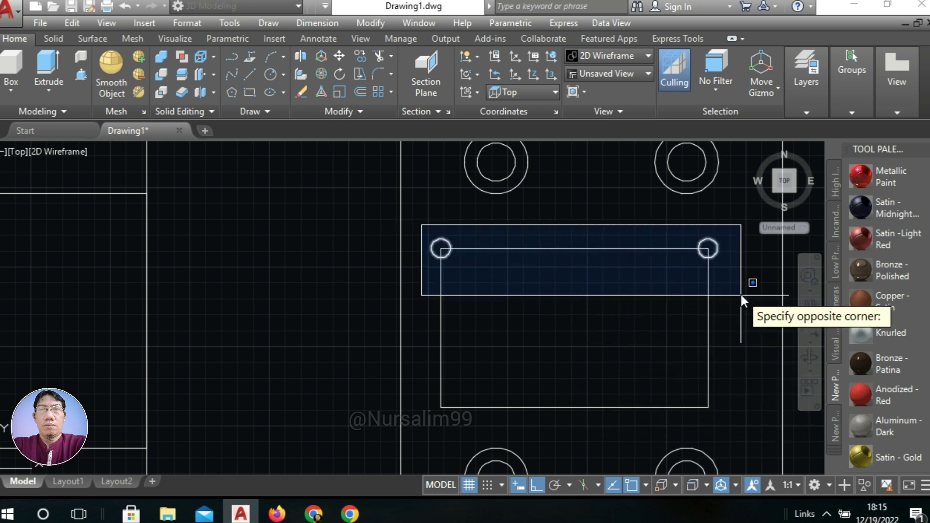
{"action": "left_click", "coordinate": [740, 292]}
{"action": "right_click", "coordinate": [579, 216]}
{"action": "left_click", "coordinate": [605, 227]}
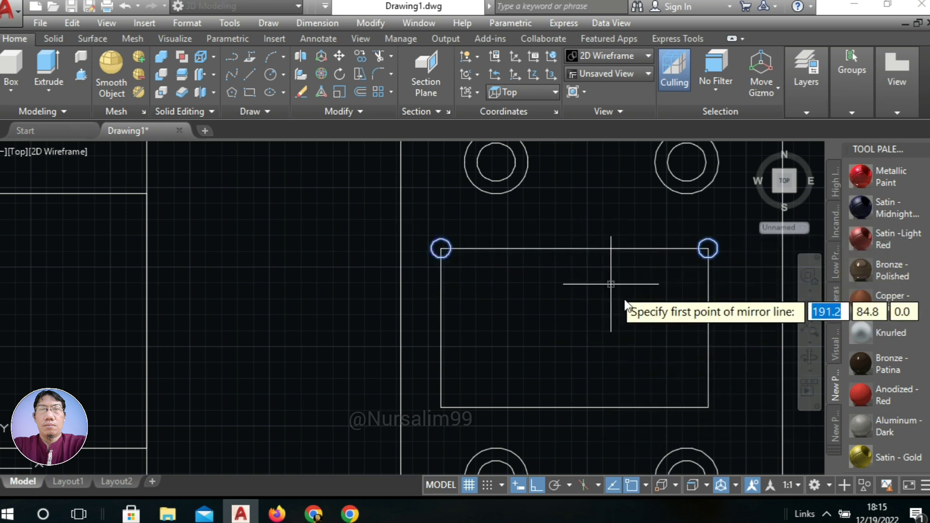
{"action": "left_click", "coordinate": [708, 327]}
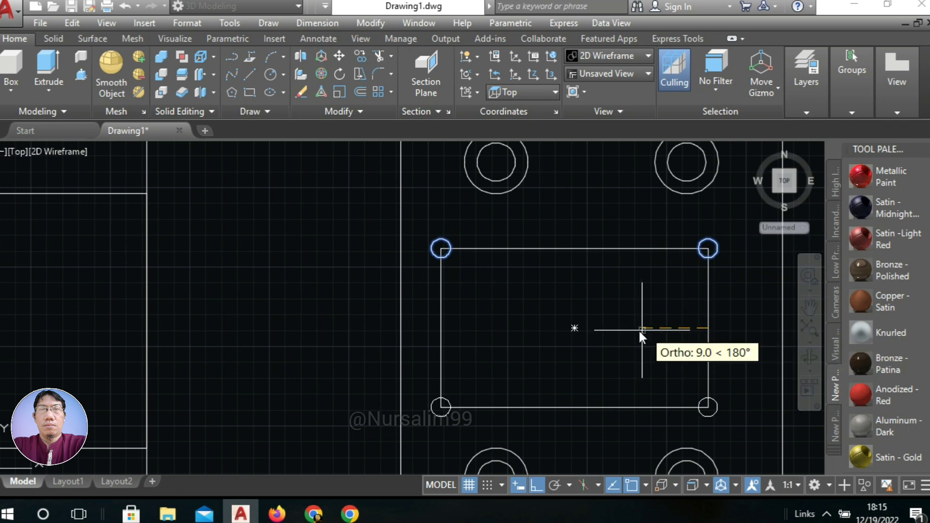
{"action": "left_click", "coordinate": [575, 328]}
{"action": "left_click", "coordinate": [604, 389]}
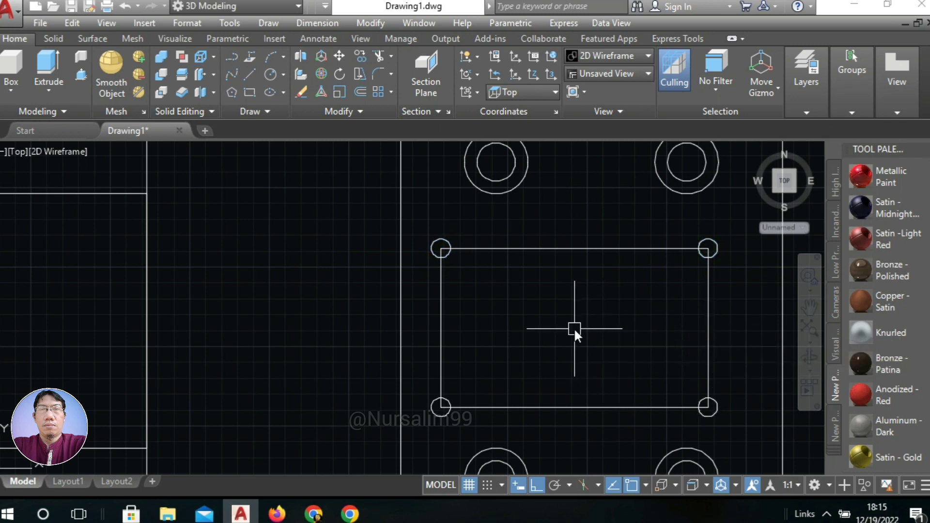
Step: Trim the upper-left corner circle and the rectangle lines inside it, leaving only the arc outside the rectangle
{"action": "type", "text": "TR"}
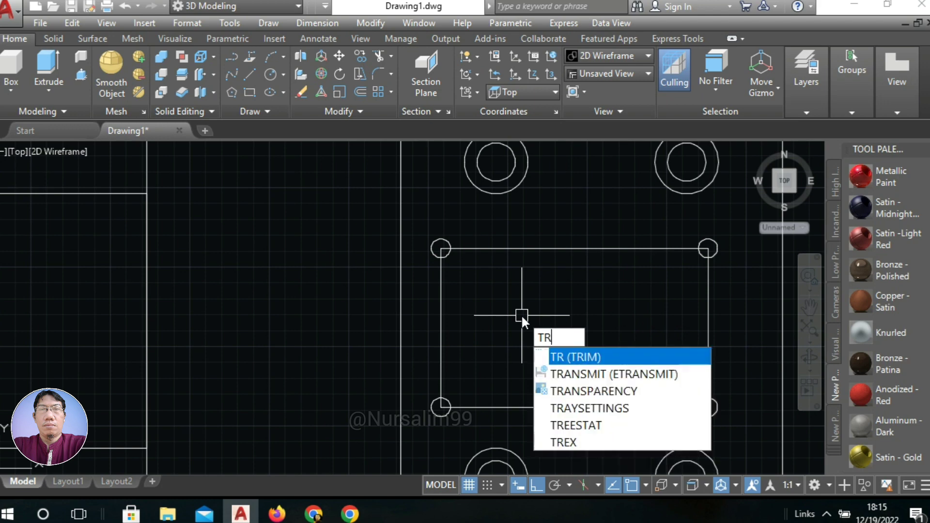
{"action": "key", "text": "Return"}
{"action": "scroll", "coordinate": [442, 245], "scroll_direction": "up", "scroll_amount": 5}
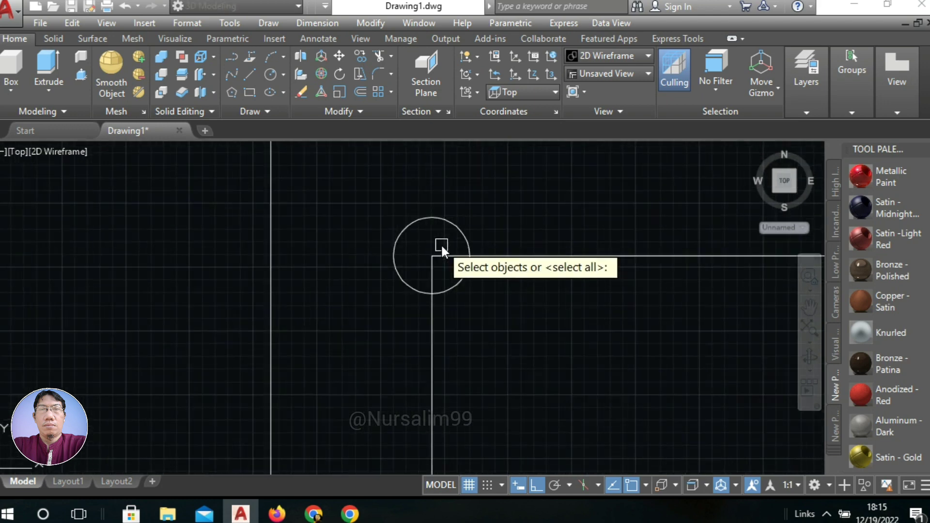
{"action": "scroll", "coordinate": [441, 245], "scroll_direction": "up", "scroll_amount": 3}
{"action": "right_click", "coordinate": [457, 253]}
{"action": "left_click", "coordinate": [490, 260]}
{"action": "left_click", "coordinate": [464, 257]}
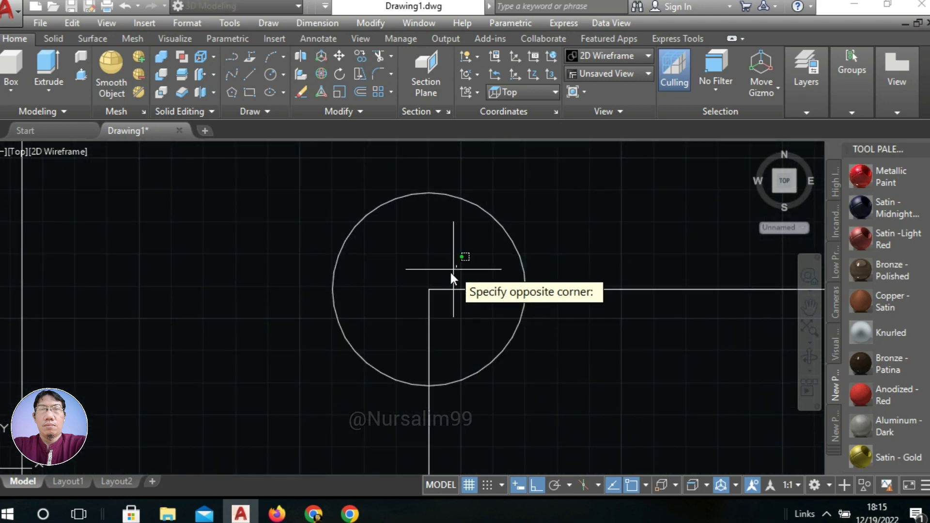
{"action": "left_click", "coordinate": [413, 315]}
{"action": "left_click", "coordinate": [515, 330]}
{"action": "scroll", "coordinate": [418, 241], "scroll_direction": "down", "scroll_amount": 5}
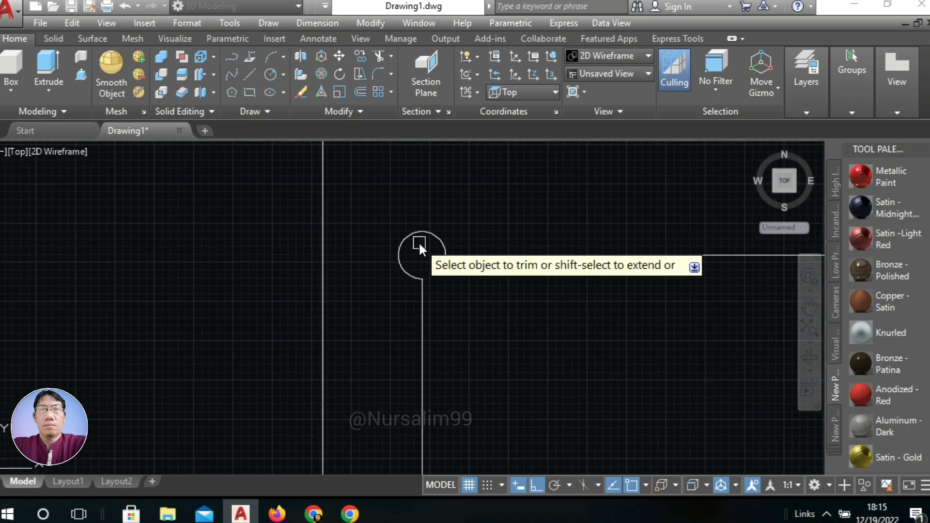
Step: Trim the rectangle lines and inner arcs at both lower corner circles, leaving only the arcs outside the rectangle
{"action": "scroll", "coordinate": [418, 241], "scroll_direction": "down", "scroll_amount": 5}
{"action": "scroll", "coordinate": [408, 354], "scroll_direction": "up", "scroll_amount": 5}
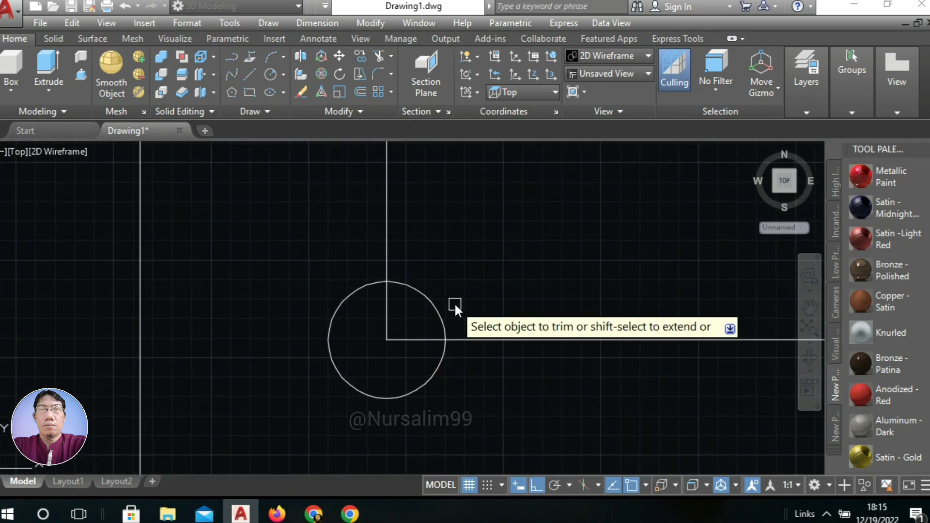
{"action": "left_click", "coordinate": [436, 285]}
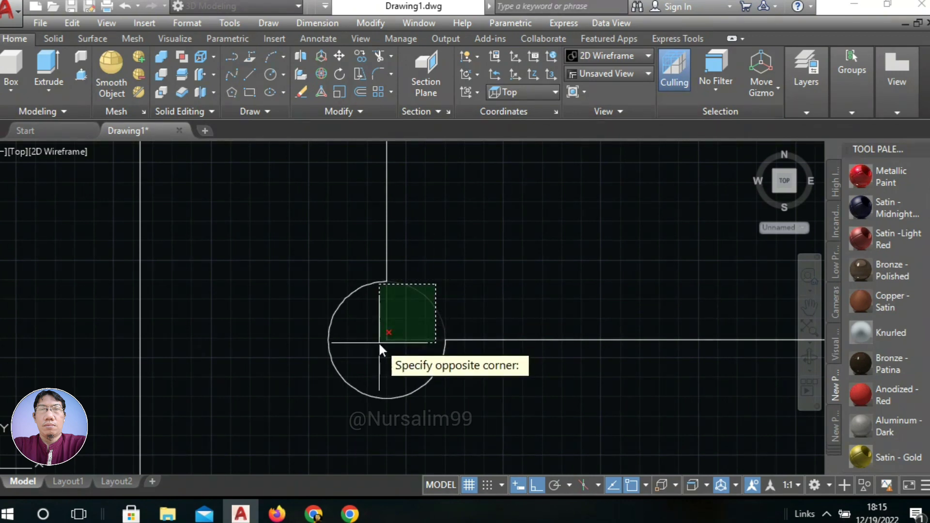
{"action": "left_click", "coordinate": [379, 342]}
{"action": "scroll", "coordinate": [400, 283], "scroll_direction": "down", "scroll_amount": 4}
{"action": "scroll", "coordinate": [616, 275], "scroll_direction": "up", "scroll_amount": 4}
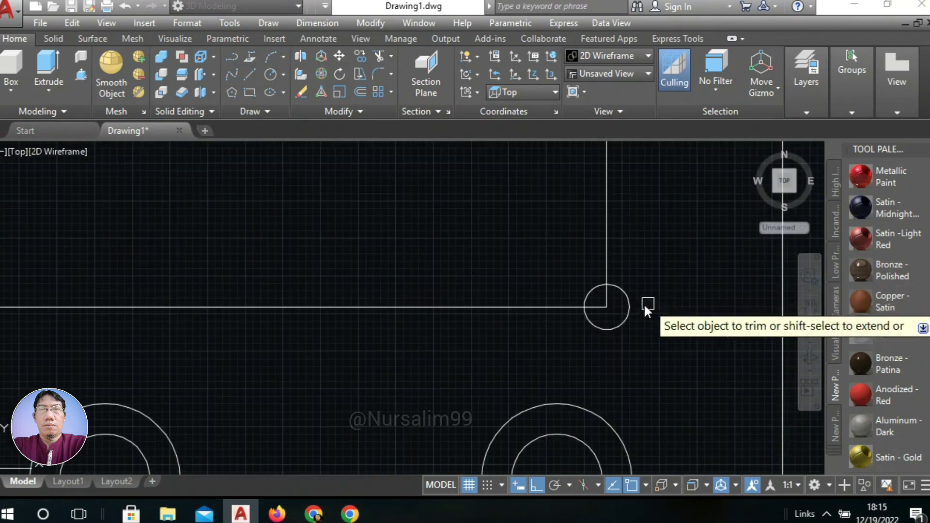
{"action": "scroll", "coordinate": [643, 303], "scroll_direction": "up", "scroll_amount": 3}
{"action": "scroll", "coordinate": [594, 315], "scroll_direction": "up", "scroll_amount": 3}
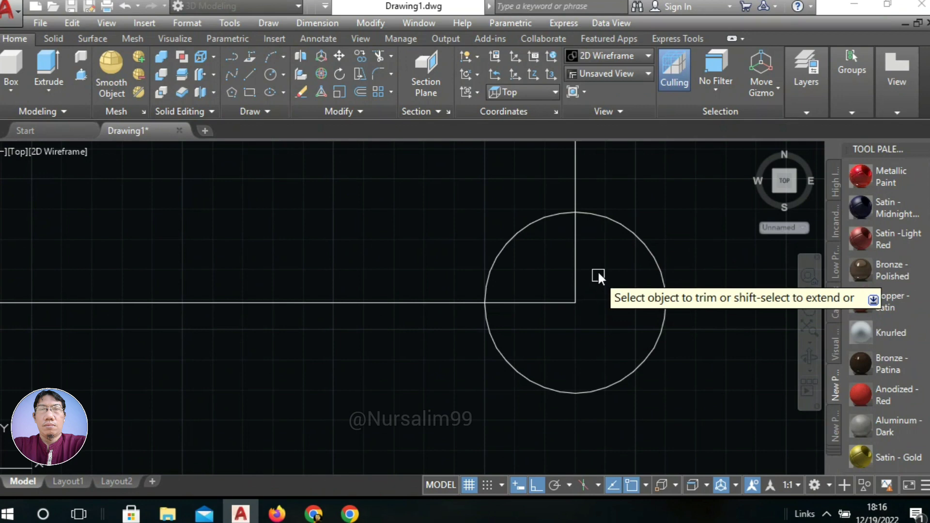
{"action": "left_click", "coordinate": [602, 233]}
{"action": "left_click", "coordinate": [499, 340]}
Step: Trim the rectangle lines and inner arc at the upper-right corner circle and finish trimming
{"action": "scroll", "coordinate": [513, 310], "scroll_direction": "down", "scroll_amount": 4}
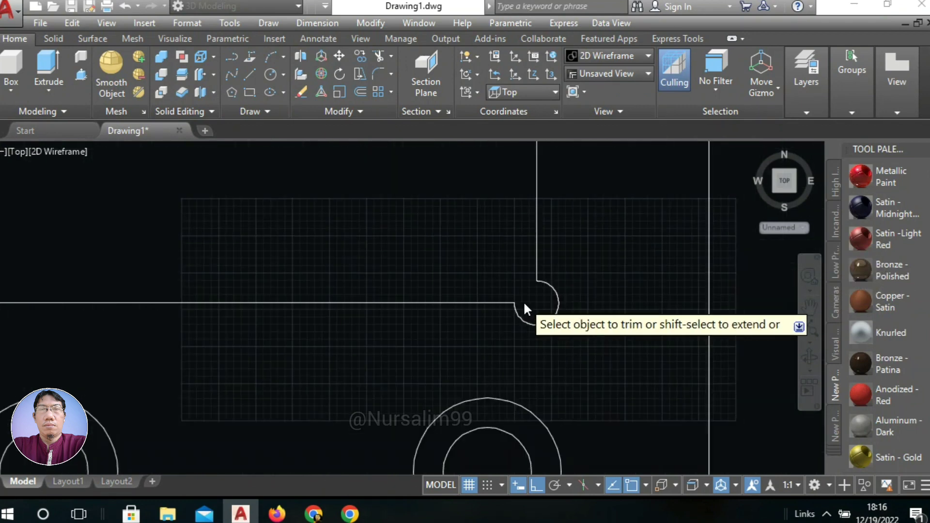
{"action": "scroll", "coordinate": [523, 291], "scroll_direction": "down", "scroll_amount": 4}
{"action": "scroll", "coordinate": [531, 155], "scroll_direction": "up", "scroll_amount": 4}
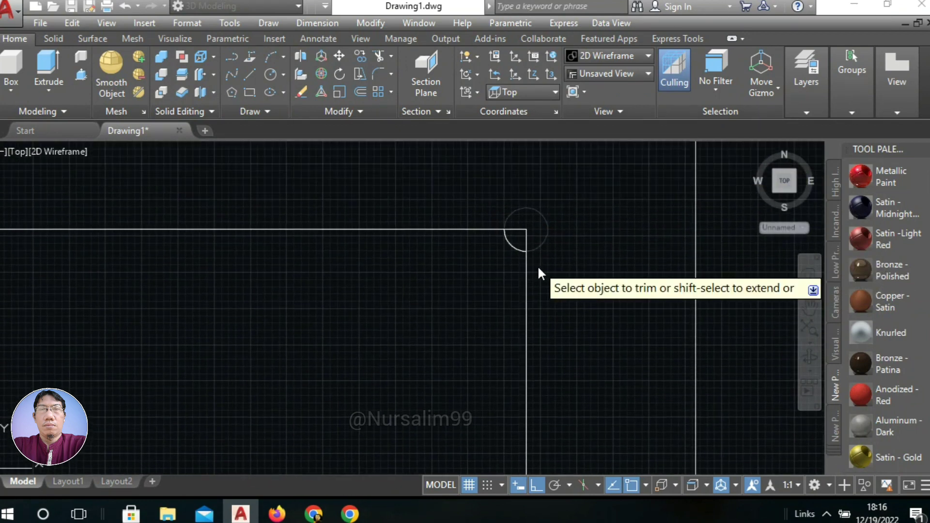
{"action": "scroll", "coordinate": [530, 242], "scroll_direction": "up", "scroll_amount": 5}
{"action": "left_click", "coordinate": [526, 223]}
{"action": "left_click", "coordinate": [451, 301]}
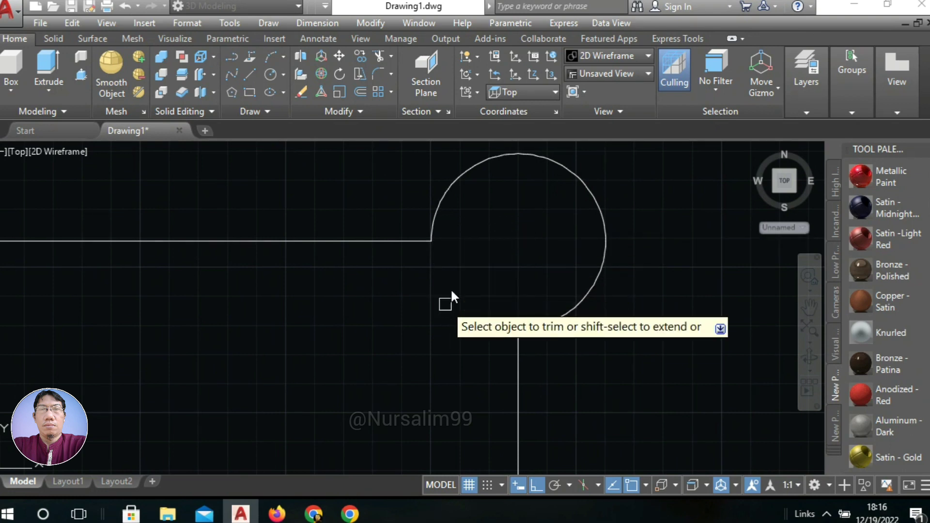
{"action": "scroll", "coordinate": [513, 206], "scroll_direction": "down", "scroll_amount": 5}
{"action": "right_click", "coordinate": [526, 188]}
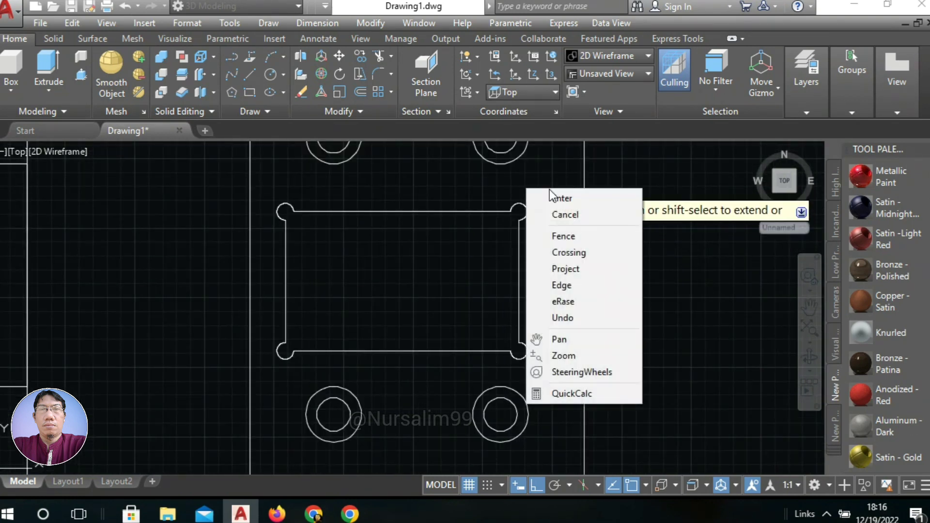
{"action": "left_click", "coordinate": [549, 198]}
Step: Join the four trimmed rectangle sides and the four corner arcs into one closed outline
{"action": "type", "text": "J"}
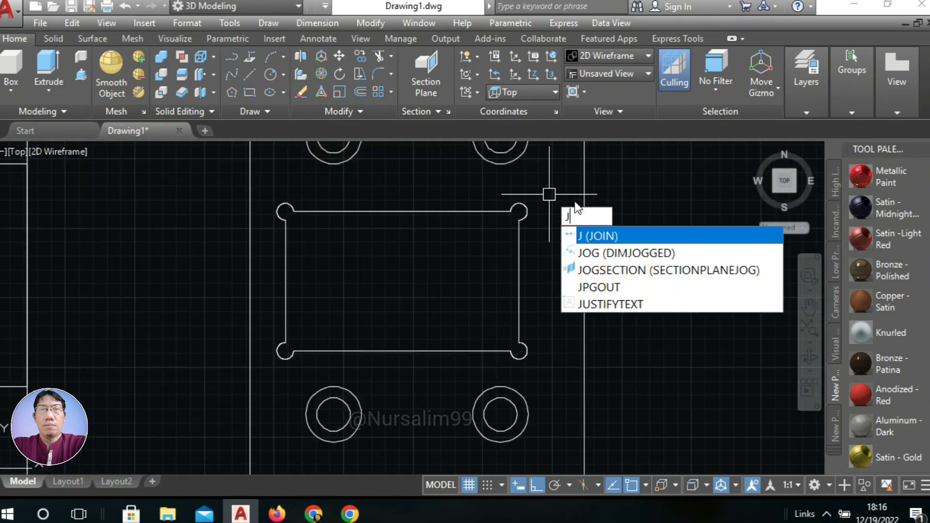
{"action": "key", "text": "Return"}
{"action": "left_click", "coordinate": [541, 366]}
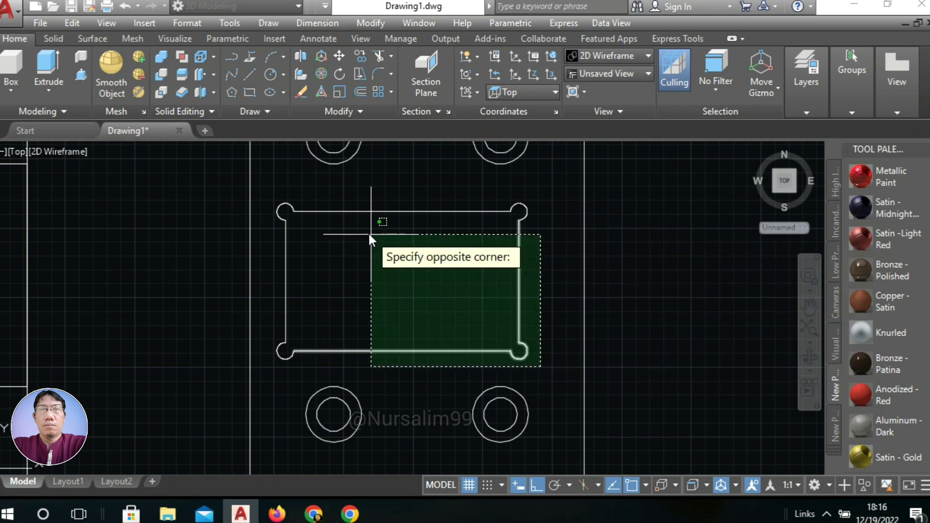
{"action": "left_click", "coordinate": [263, 185]}
{"action": "right_click", "coordinate": [280, 178]}
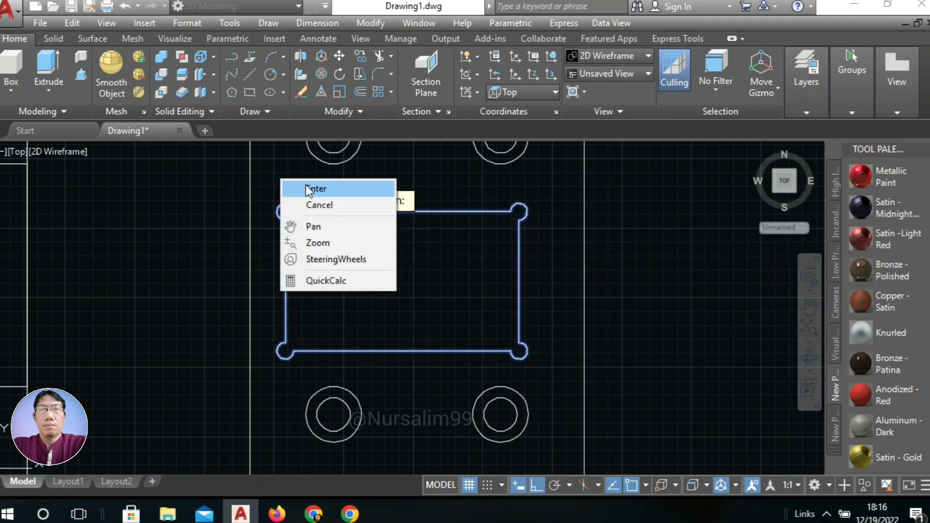
{"action": "left_click", "coordinate": [307, 189]}
Step: Move the joined outline from its geometric centre to the point midway between the midpoints of the right edge and the inner vertical line
{"action": "type", "text": "M"}
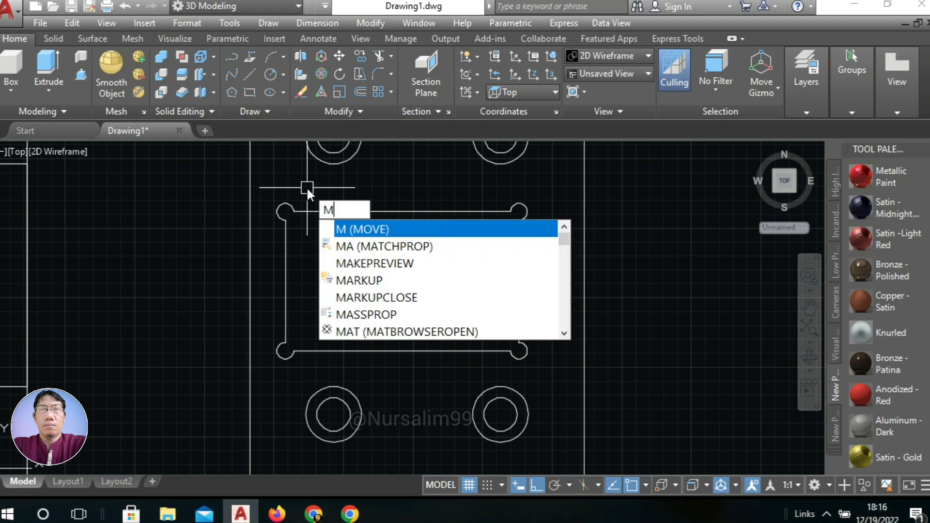
{"action": "key", "text": "Return"}
{"action": "left_click", "coordinate": [402, 216]}
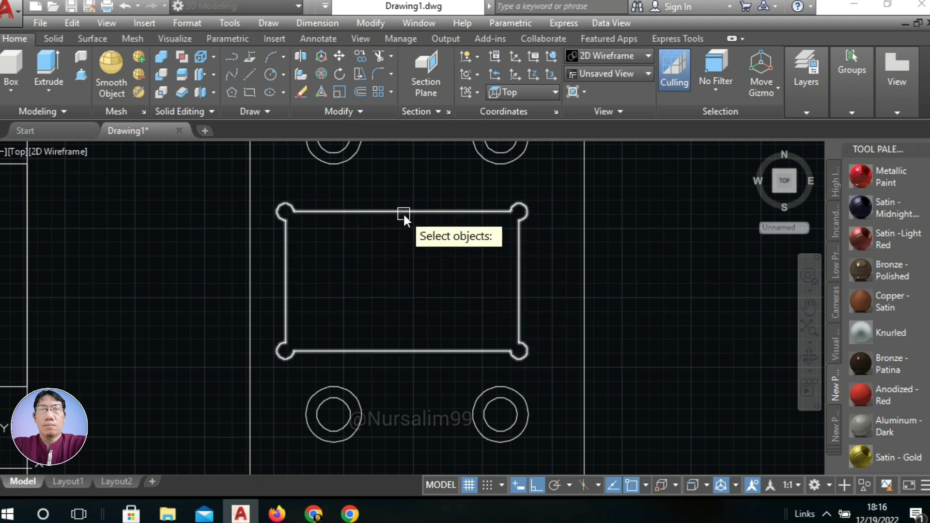
{"action": "right_click", "coordinate": [396, 182]}
{"action": "left_click", "coordinate": [420, 193]}
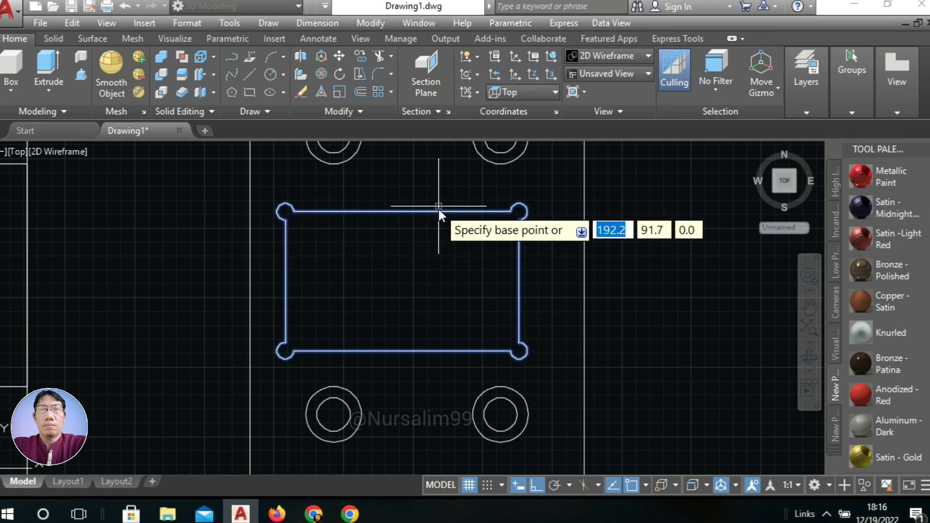
{"action": "left_click", "coordinate": [401, 280]}
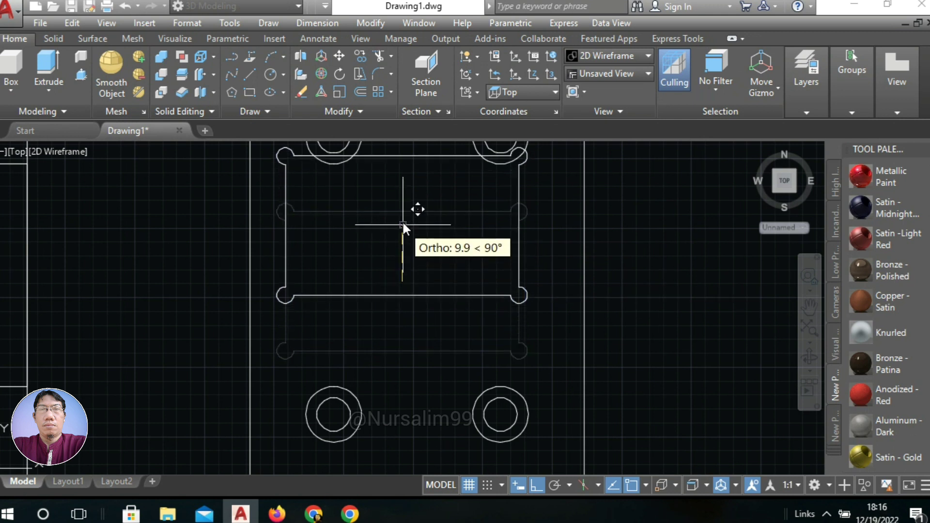
{"action": "right_click", "coordinate": [422, 225]}
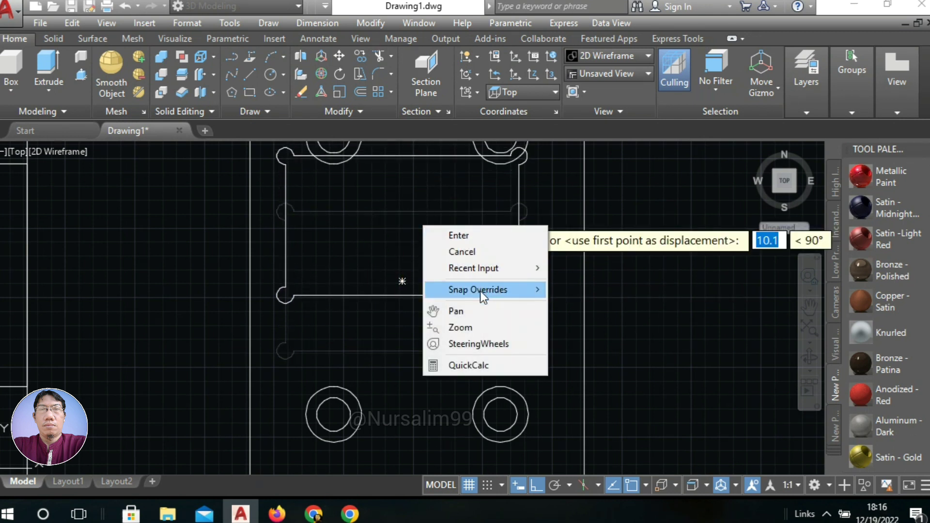
{"action": "mouse_move", "coordinate": [480, 290]}
{"action": "left_click", "coordinate": [637, 201]}
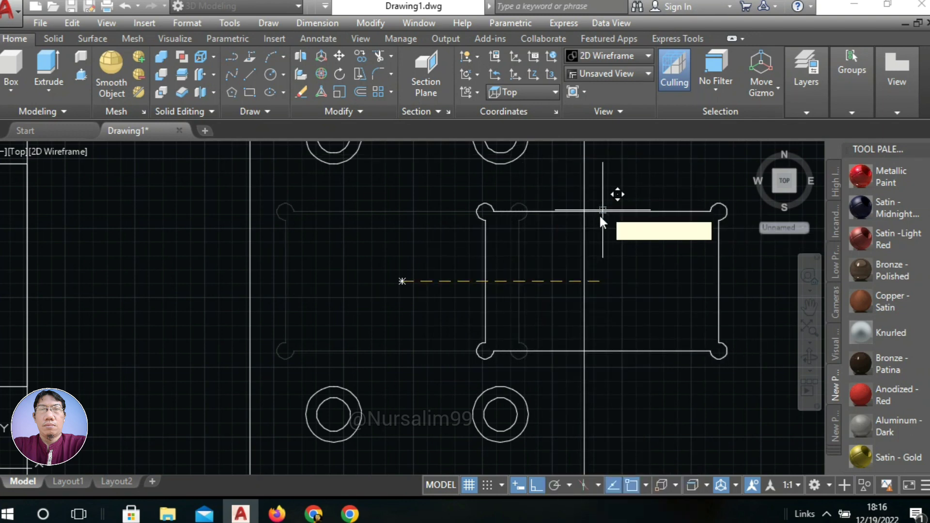
{"action": "left_click", "coordinate": [584, 276]}
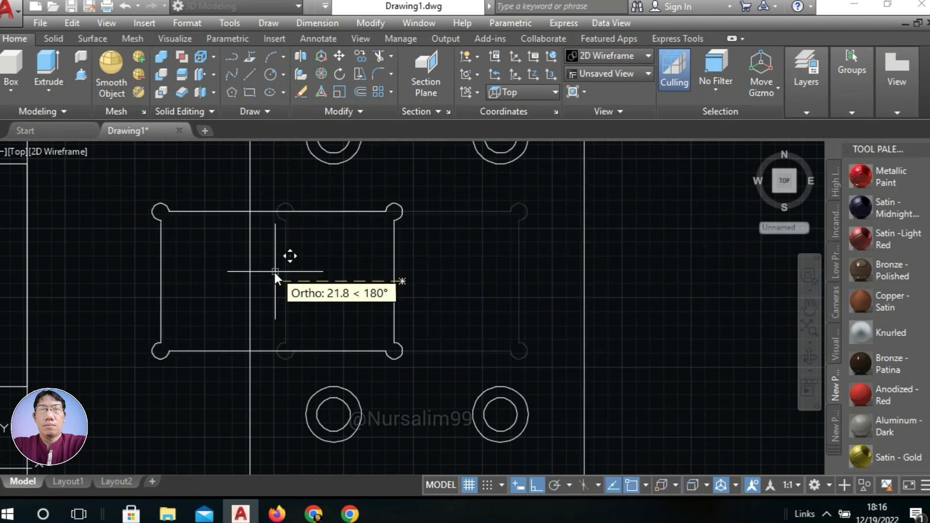
{"action": "left_click", "coordinate": [245, 277]}
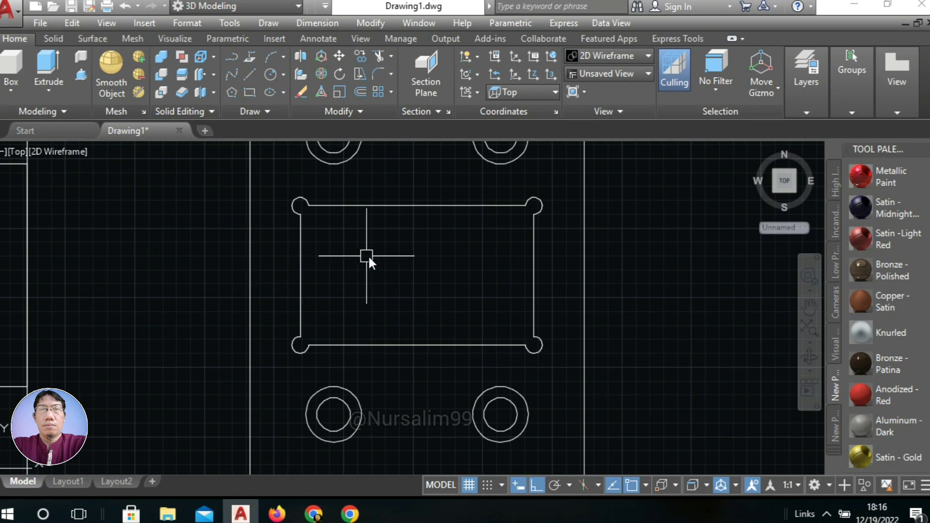
Step: Start a circle centred midway between the midpoints of the inner vertical line and the large rectangle's left edge
{"action": "scroll", "coordinate": [369, 262], "scroll_direction": "down", "scroll_amount": 4}
{"action": "mouse_move", "coordinate": [393, 262]}
{"action": "middle_mouse_down"}
{"action": "mouse_move", "coordinate": [419, 258]}
{"action": "mouse_move", "coordinate": [511, 281]}
{"action": "middle_mouse_up"}
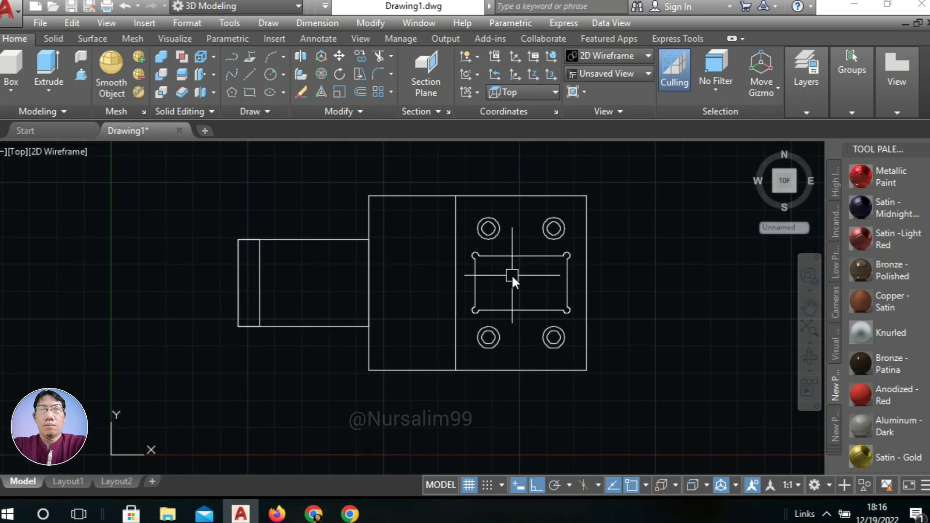
{"action": "type", "text": "C"}
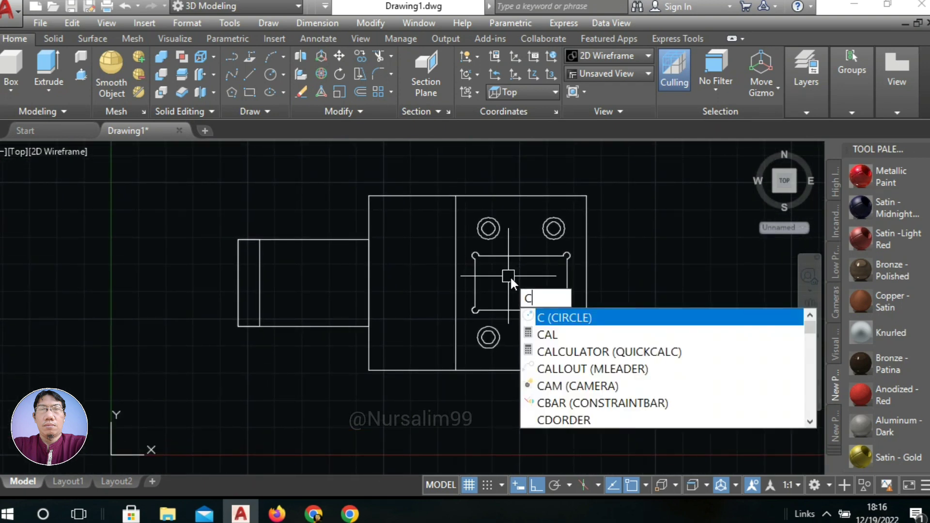
{"action": "left_click", "coordinate": [556, 319]}
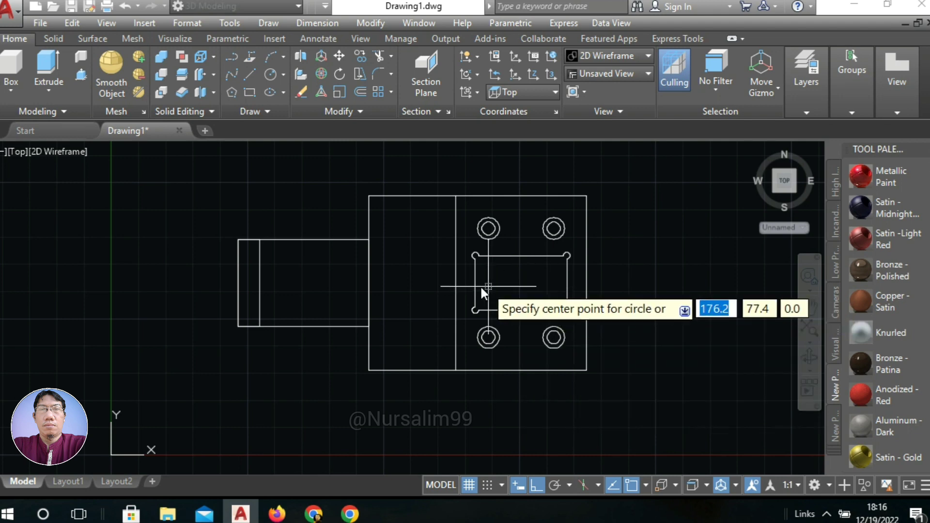
{"action": "scroll", "coordinate": [411, 283], "scroll_direction": "up", "scroll_amount": 2}
{"action": "right_click", "coordinate": [413, 257]}
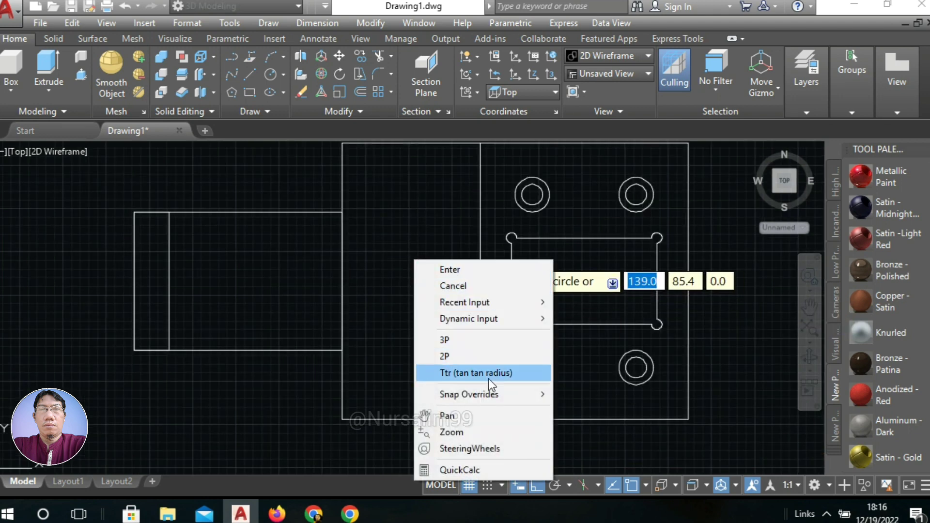
{"action": "mouse_move", "coordinate": [487, 393]}
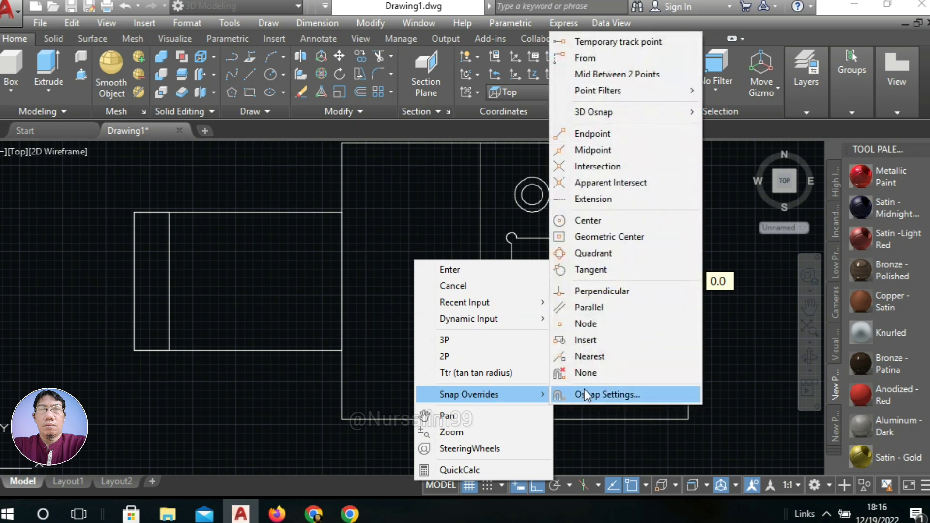
{"action": "left_click", "coordinate": [654, 78]}
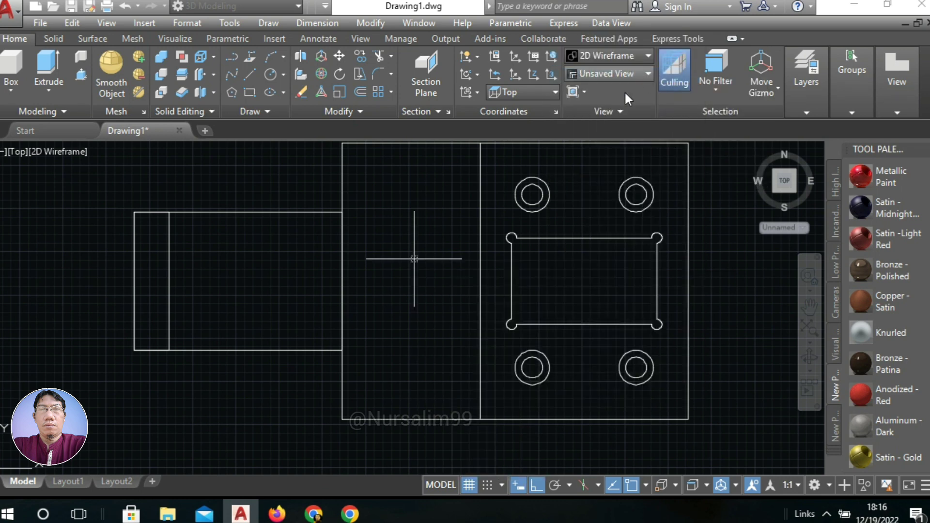
{"action": "left_click", "coordinate": [478, 279]}
{"action": "left_click", "coordinate": [342, 280]}
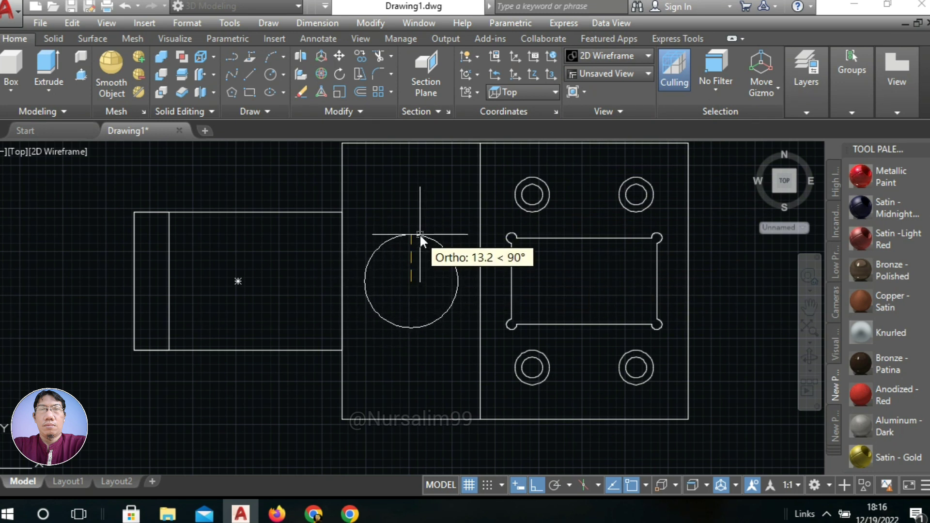
Step: Define the circle by diameter and give it a diameter of 30
{"action": "right_click", "coordinate": [420, 228]}
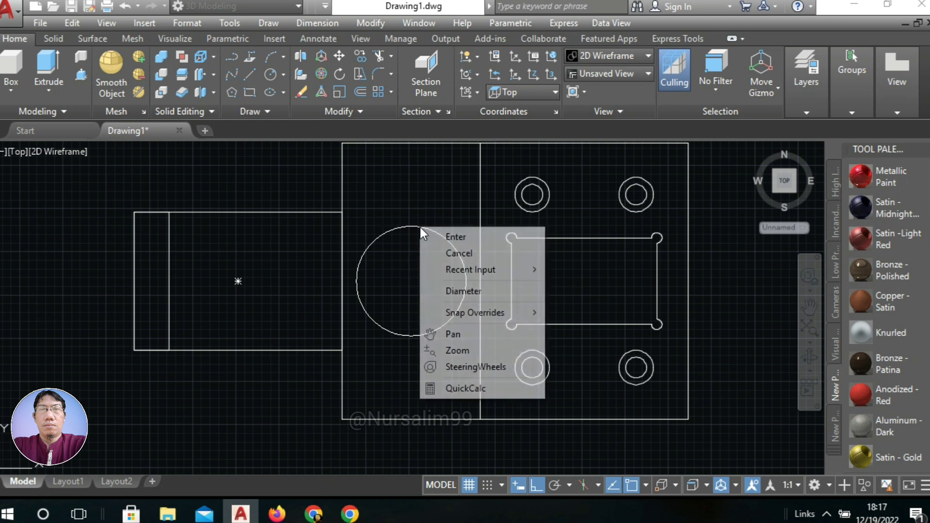
{"action": "left_click", "coordinate": [472, 291]}
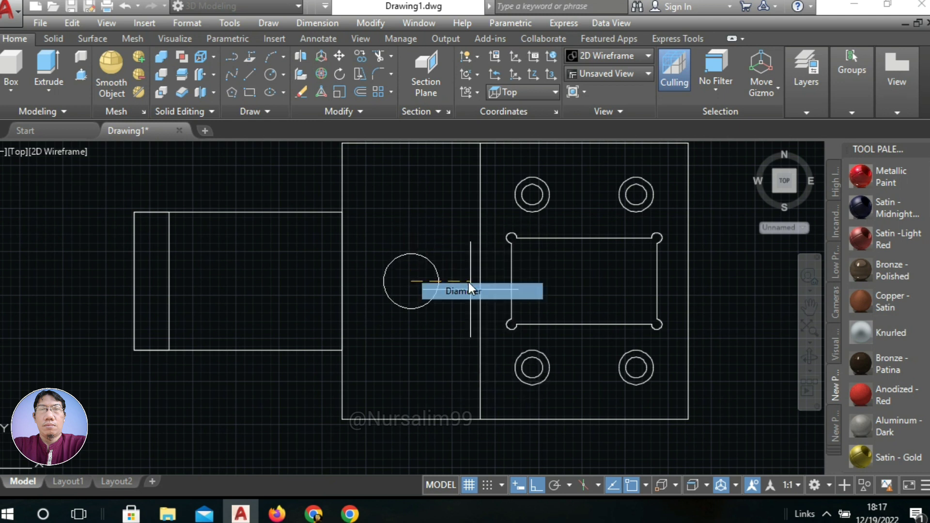
{"action": "type", "text": "30"}
{"action": "right_click", "coordinate": [409, 175]}
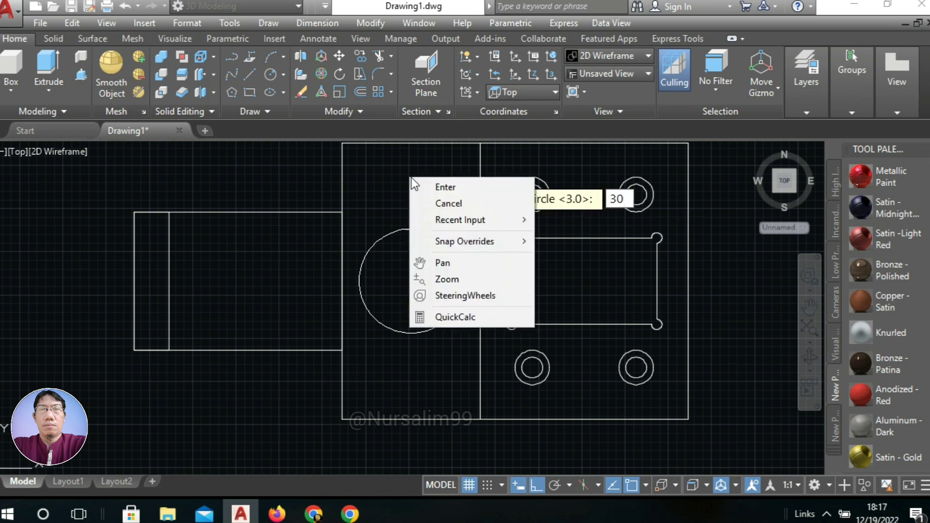
{"action": "left_click", "coordinate": [410, 180]}
Step: Chamfer the large rectangle's upper-right corner with both chamfer distances set to 3
{"action": "mouse_move", "coordinate": [405, 179]}
{"action": "middle_mouse_down"}
{"action": "mouse_move", "coordinate": [442, 201]}
{"action": "mouse_move", "coordinate": [475, 206]}
{"action": "middle_mouse_up"}
{"action": "mouse_move", "coordinate": [399, 260]}
{"action": "middle_mouse_down"}
{"action": "mouse_move", "coordinate": [320, 265]}
{"action": "mouse_move", "coordinate": [312, 254]}
{"action": "middle_mouse_up"}
{"action": "type", "text": "CHA"}
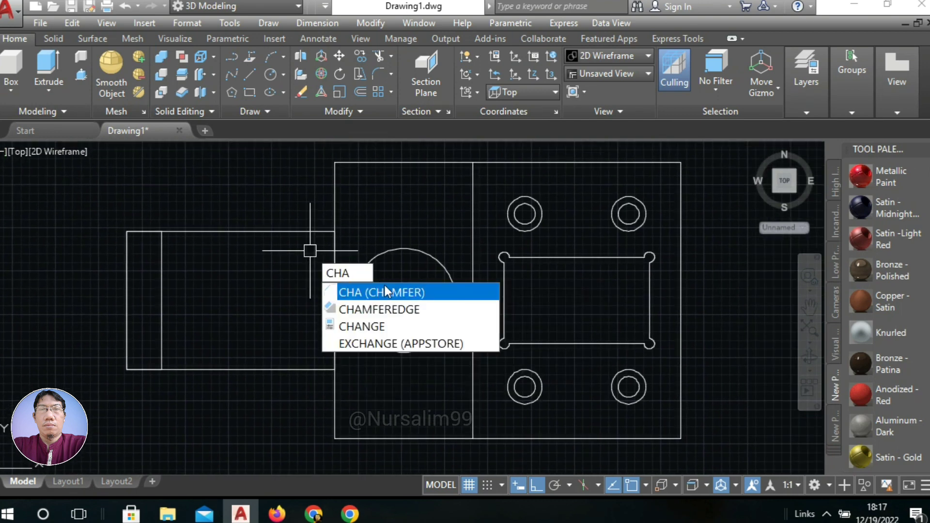
{"action": "left_click", "coordinate": [384, 291]}
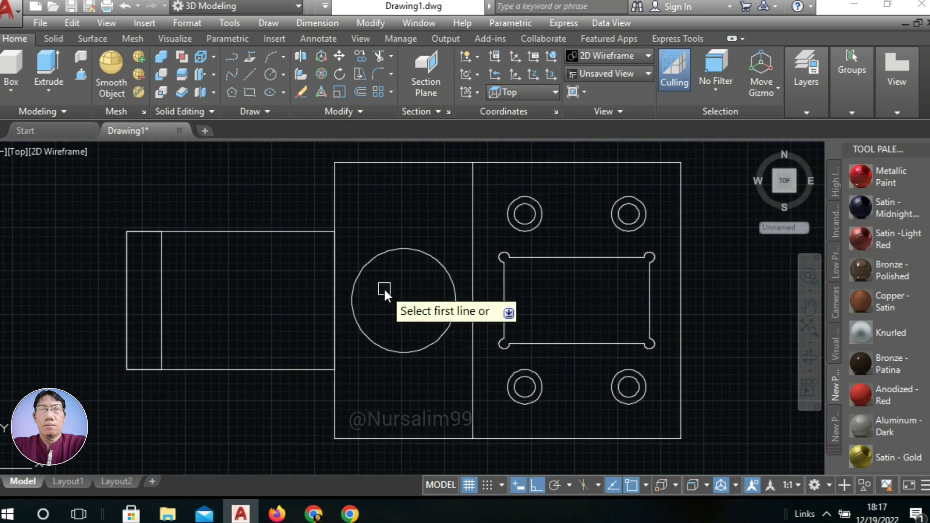
{"action": "middle_click_drag", "start_coordinate": [415, 234], "coordinate": [326, 236]}
{"action": "right_click", "coordinate": [333, 205]}
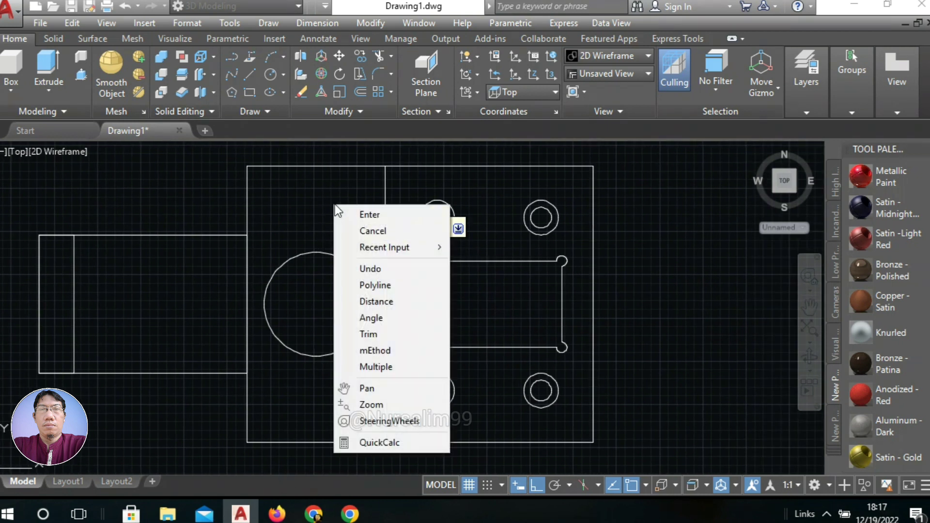
{"action": "left_click", "coordinate": [405, 300]}
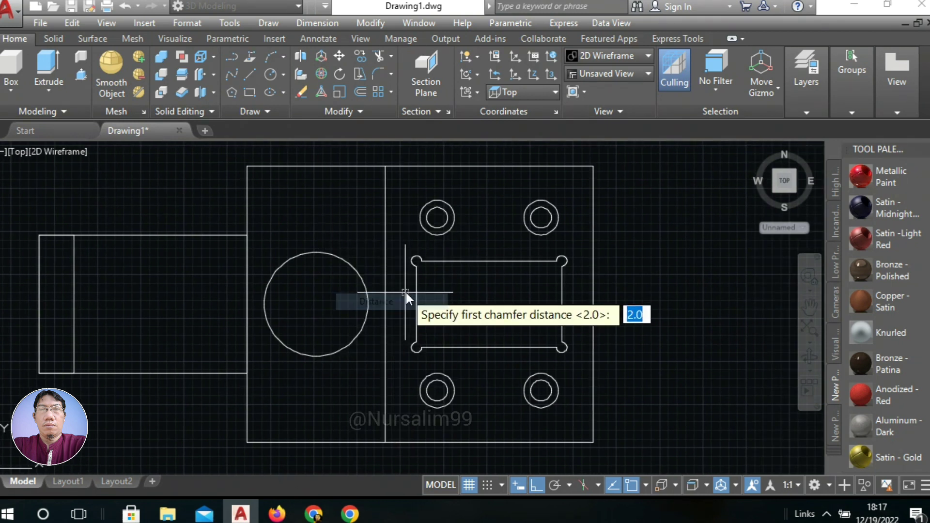
{"action": "type", "text": "3"}
{"action": "right_click", "coordinate": [343, 256]}
{"action": "left_click", "coordinate": [374, 267]}
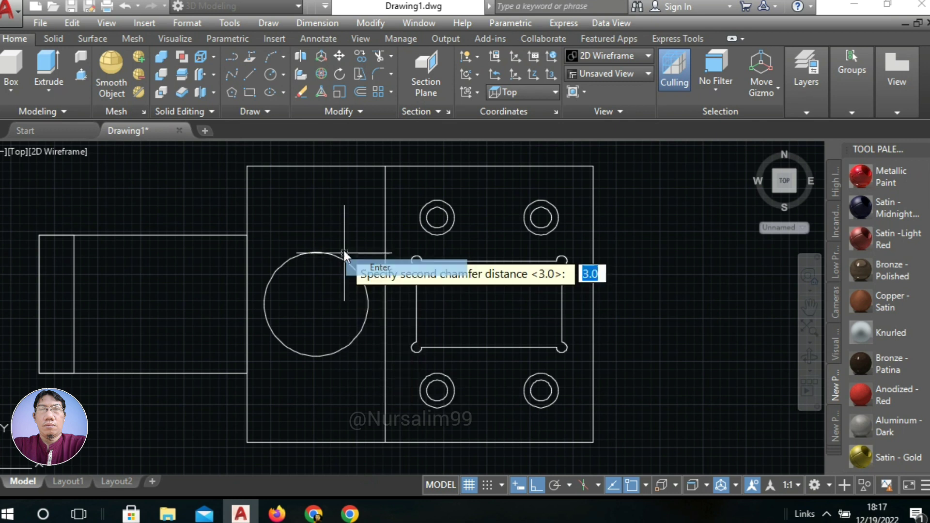
{"action": "type", "text": "3"}
{"action": "right_click", "coordinate": [336, 233]}
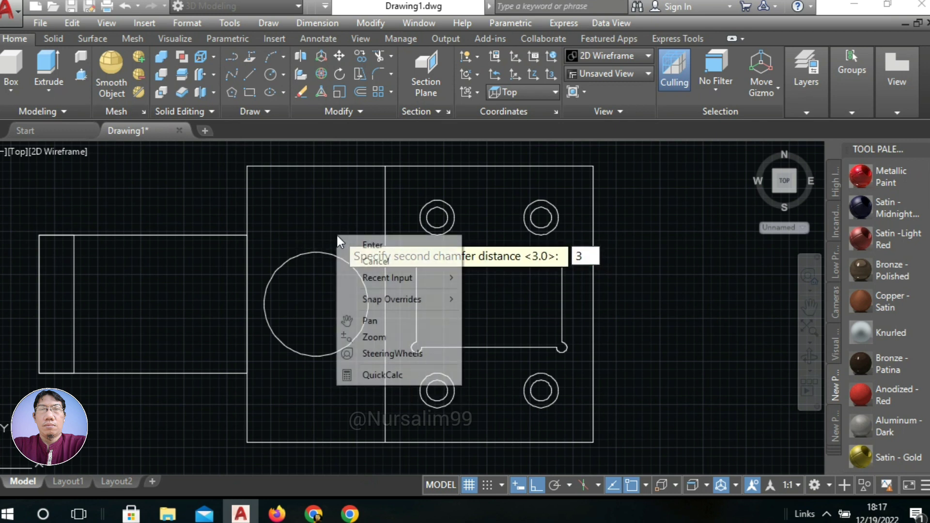
{"action": "left_click", "coordinate": [360, 241]}
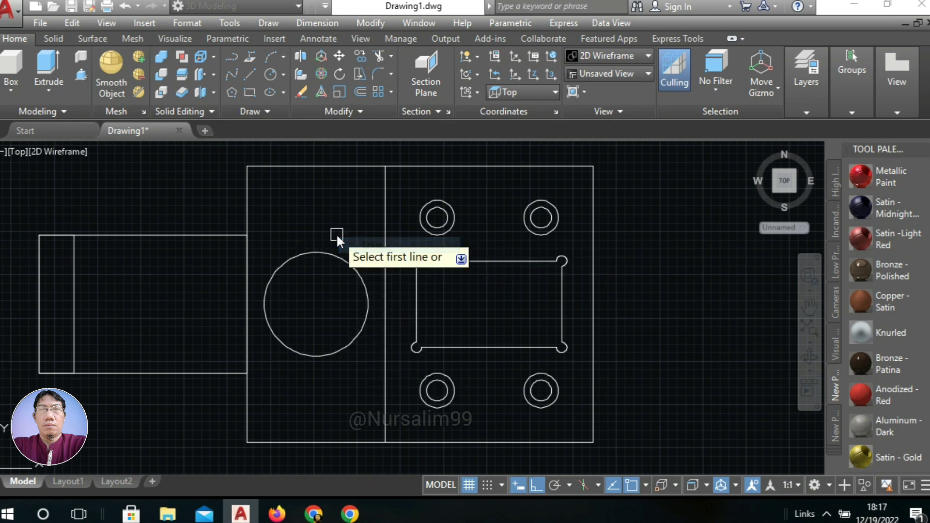
{"action": "left_click", "coordinate": [568, 166]}
{"action": "left_click", "coordinate": [591, 198]}
Step: Repeat the chamfer on the large rectangle's lower-right corner using the same distances
{"action": "right_click", "coordinate": [617, 184]}
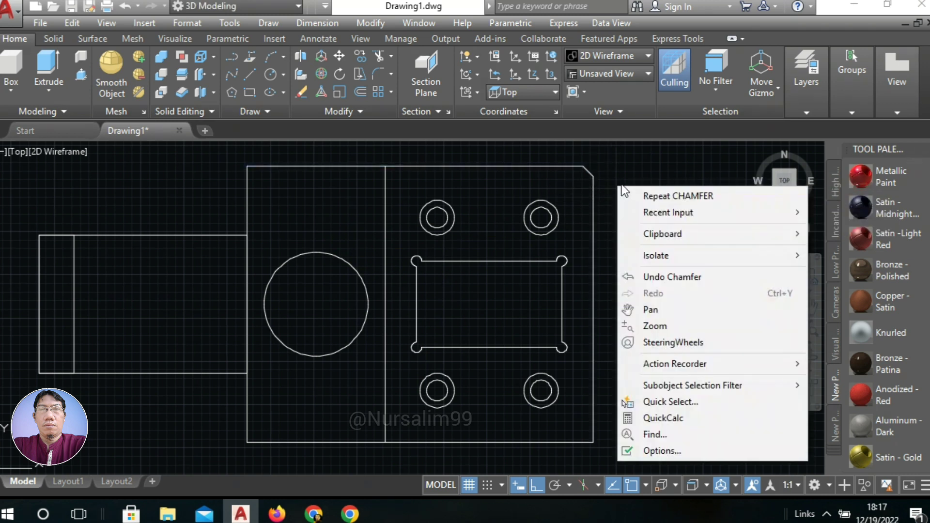
{"action": "left_click", "coordinate": [651, 196]}
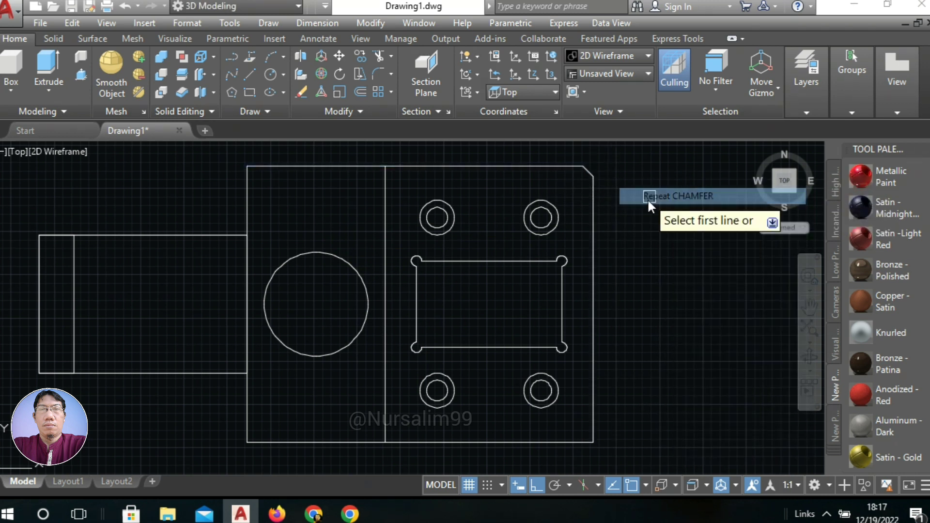
{"action": "left_click", "coordinate": [595, 399]}
{"action": "left_click", "coordinate": [555, 442]}
Step: Trim away the vertical line segments separating the narrow left rectangle from the large rectangle, using all objects as cutting edges
{"action": "mouse_move", "coordinate": [284, 347]}
{"action": "middle_mouse_down"}
{"action": "mouse_move", "coordinate": [350, 342]}
{"action": "mouse_move", "coordinate": [390, 356]}
{"action": "mouse_move", "coordinate": [390, 344]}
{"action": "mouse_move", "coordinate": [423, 315]}
{"action": "middle_mouse_up"}
{"action": "scroll", "coordinate": [389, 345], "scroll_direction": "down", "scroll_amount": 2}
{"action": "scroll", "coordinate": [357, 293], "scroll_direction": "up", "scroll_amount": 2}
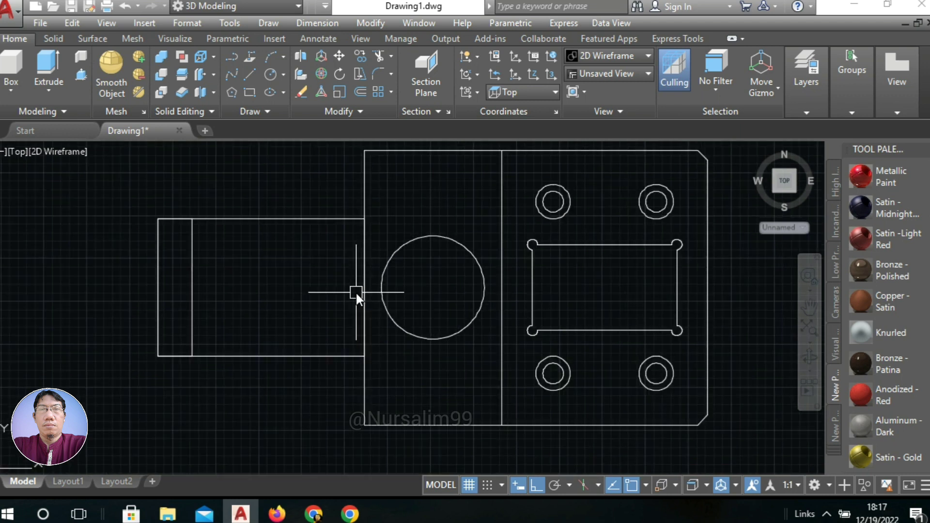
{"action": "type", "text": "TR"}
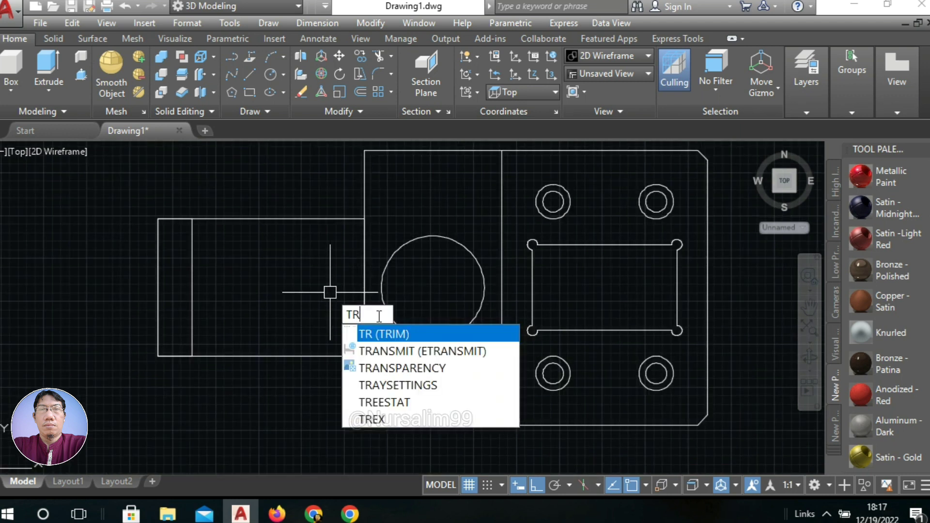
{"action": "left_click", "coordinate": [383, 334]}
{"action": "right_click", "coordinate": [341, 288]}
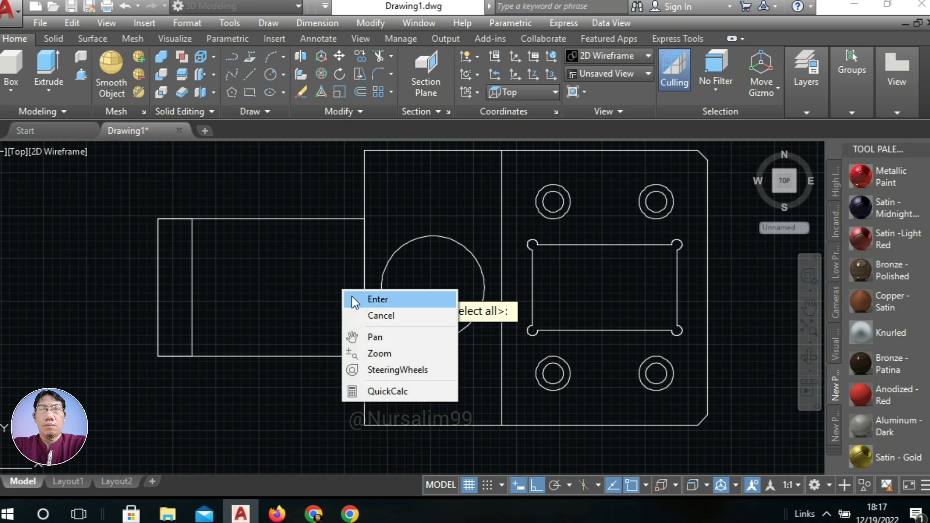
{"action": "left_click", "coordinate": [353, 296]}
{"action": "left_click", "coordinate": [369, 251]}
{"action": "left_click", "coordinate": [348, 260]}
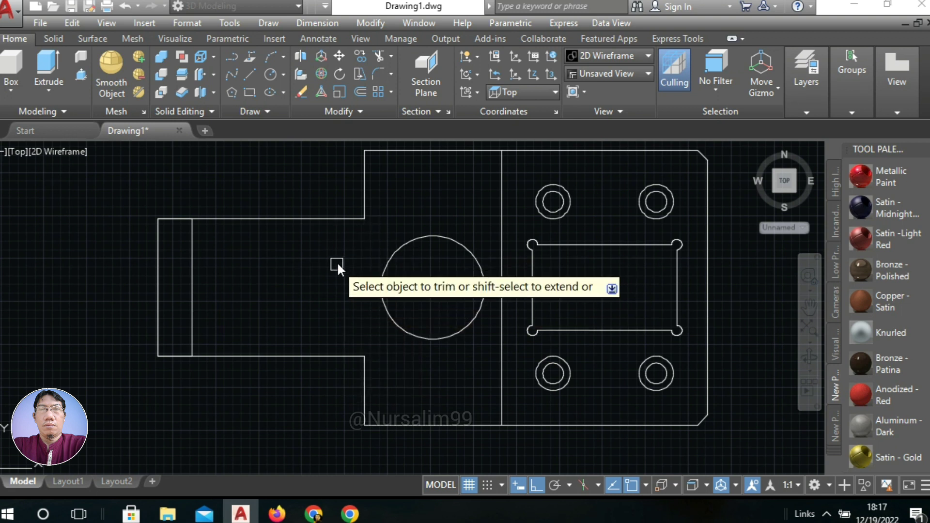
{"action": "right_click", "coordinate": [333, 254]}
{"action": "left_click", "coordinate": [355, 263]}
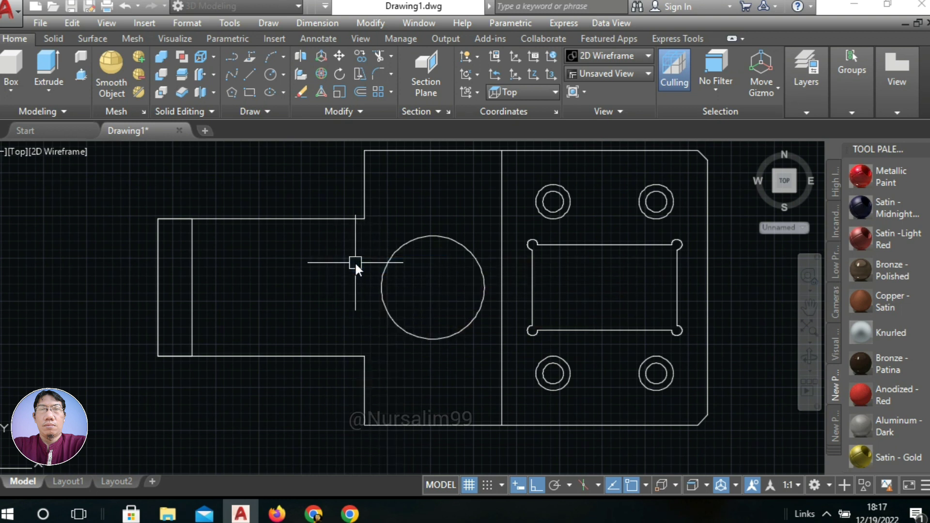
Step: Specify a new fillet radius and fillet the upper-left outer corner of the large body
{"action": "type", "text": "F"}
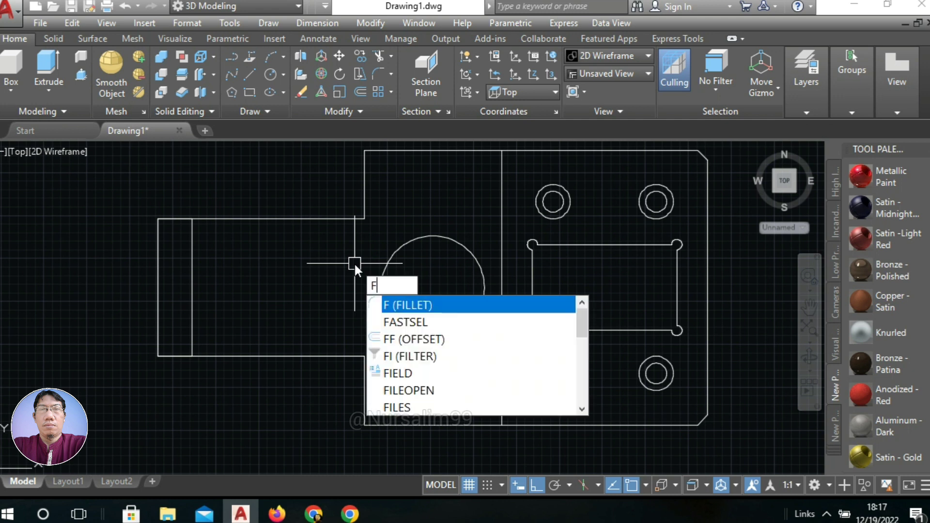
{"action": "left_click", "coordinate": [410, 307]}
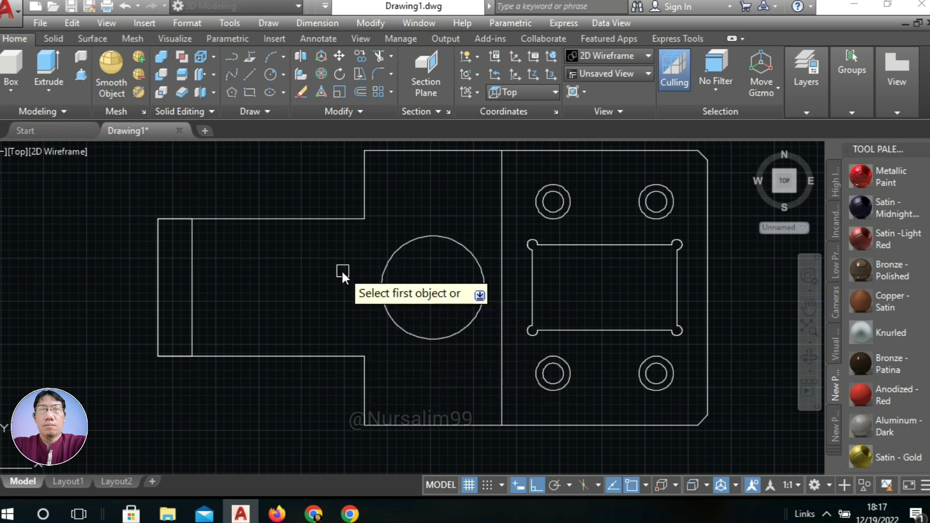
{"action": "middle_click_drag", "start_coordinate": [338, 266], "coordinate": [333, 256]}
{"action": "right_click", "coordinate": [327, 219]}
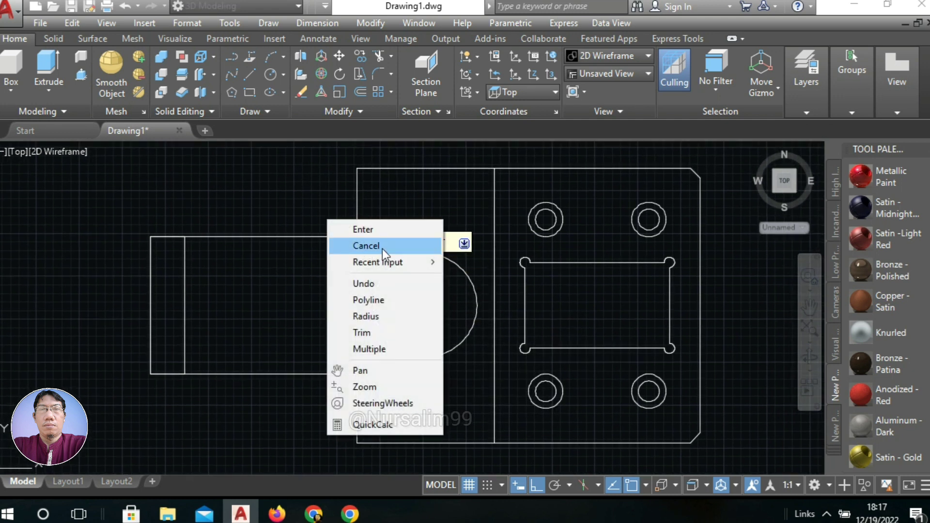
{"action": "left_click", "coordinate": [371, 319]}
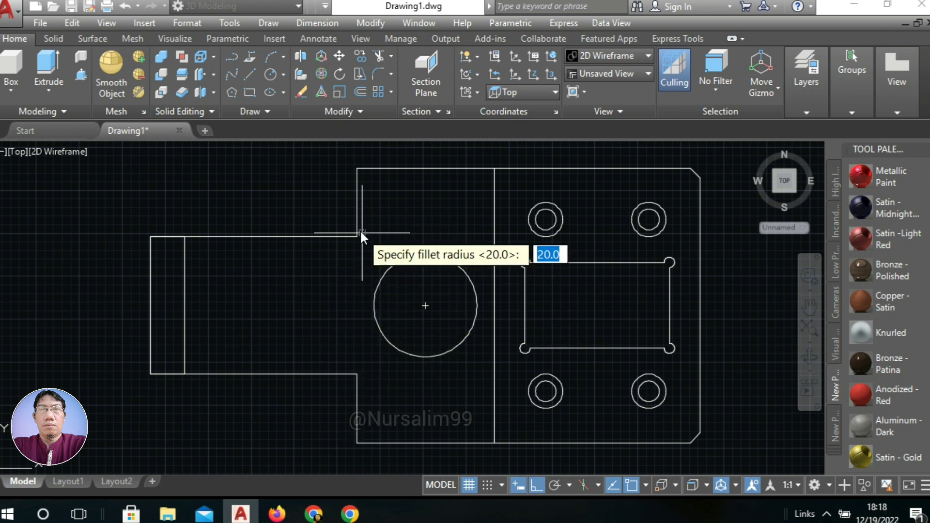
{"action": "left_click", "coordinate": [357, 205]}
{"action": "left_click", "coordinate": [358, 169]}
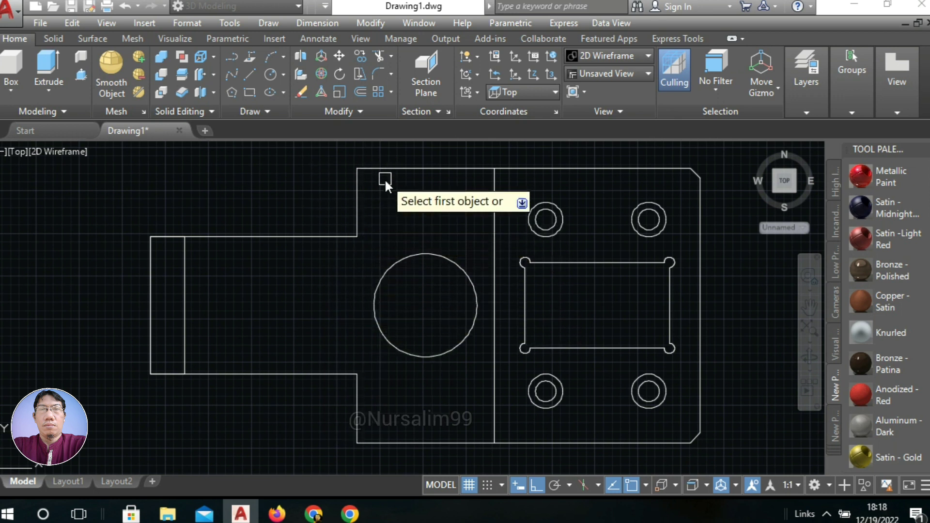
{"action": "left_click", "coordinate": [356, 192]}
{"action": "left_click", "coordinate": [388, 169]}
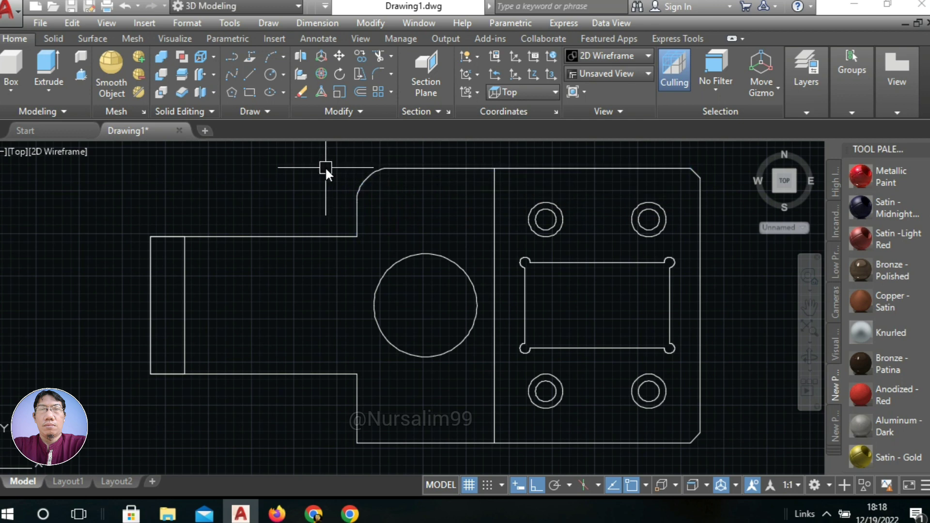
Step: Fillet the upper and lower inner corners where the narrow left arm meets the large body, using the same radius
{"action": "right_click", "coordinate": [332, 170]}
{"action": "left_click", "coordinate": [352, 178]}
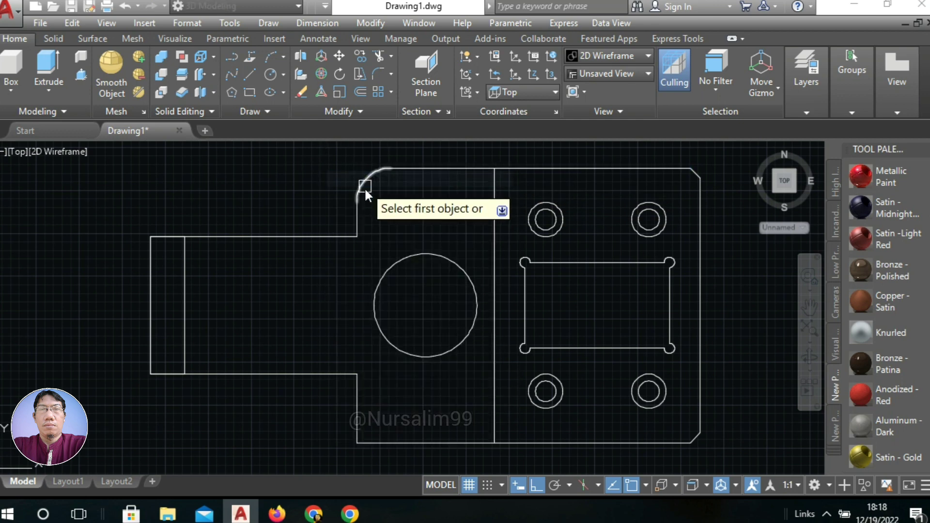
{"action": "left_click", "coordinate": [357, 226]}
{"action": "left_click", "coordinate": [334, 237]}
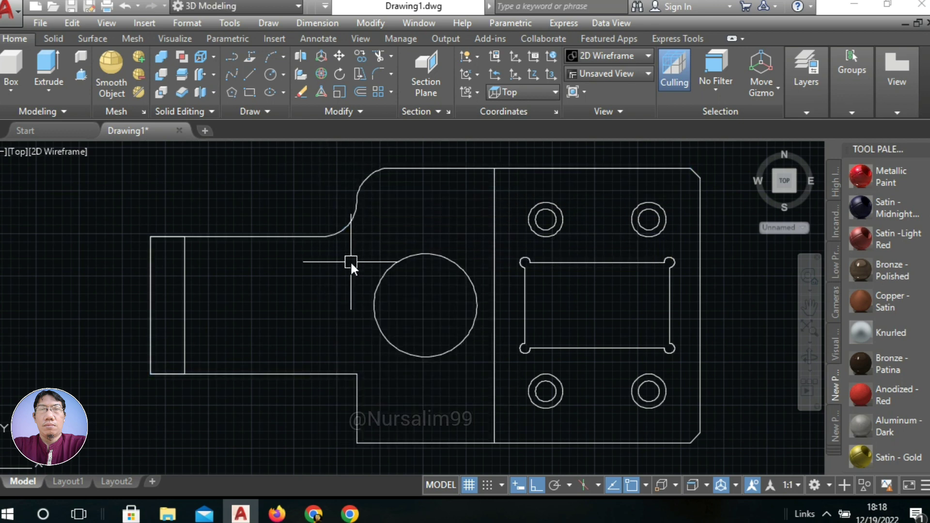
{"action": "type", "text": "f"}
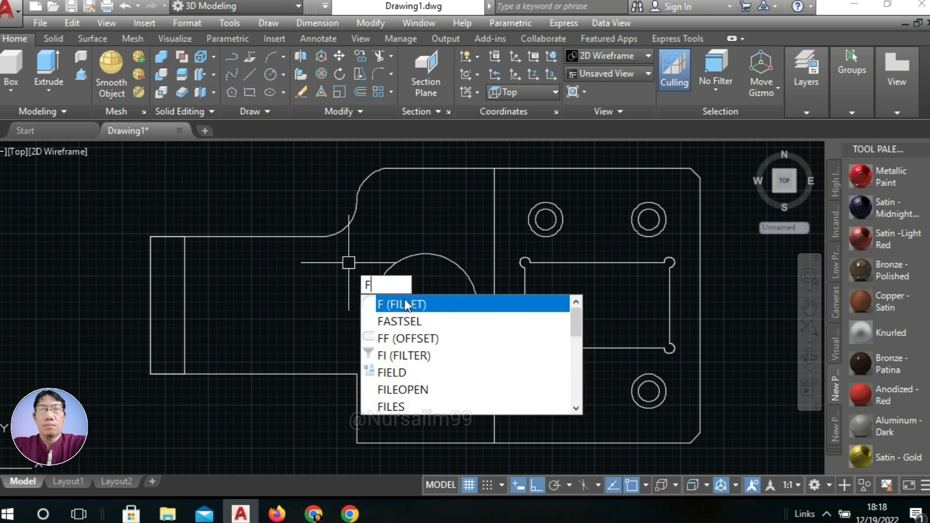
{"action": "key", "text": "Return"}
{"action": "left_click", "coordinate": [357, 387]}
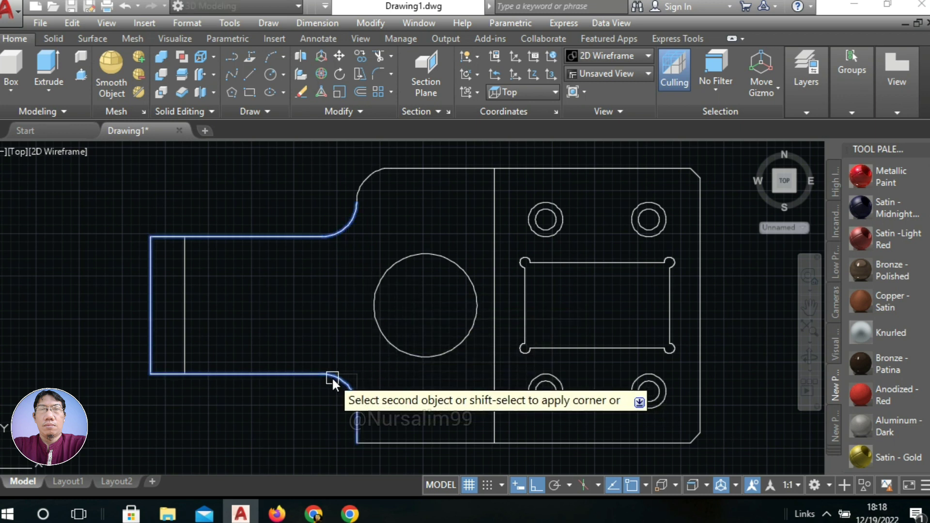
{"action": "left_click", "coordinate": [317, 374]}
Step: Fillet the lower-left outer corner of the large body, using the same radius as the other left corners
{"action": "type", "text": "f"}
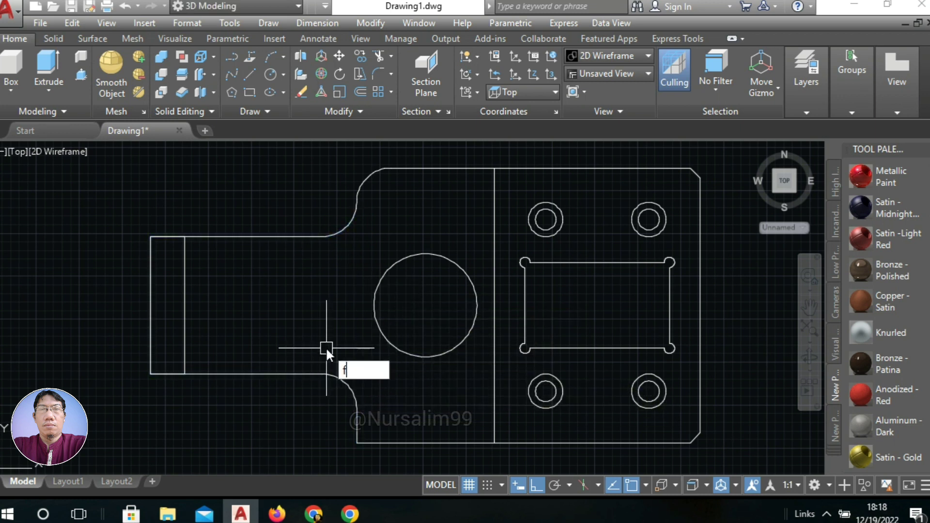
{"action": "key", "text": "Return"}
{"action": "left_click", "coordinate": [371, 439]}
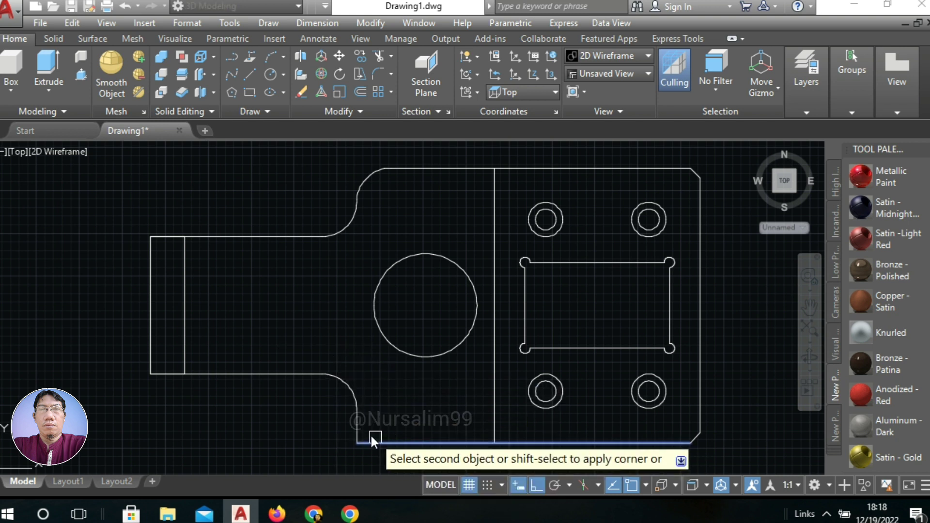
{"action": "left_click", "coordinate": [359, 428]}
{"action": "scroll", "coordinate": [368, 348], "scroll_direction": "down", "scroll_amount": 3}
{"action": "middle_click_drag", "start_coordinate": [368, 347], "coordinate": [364, 318]}
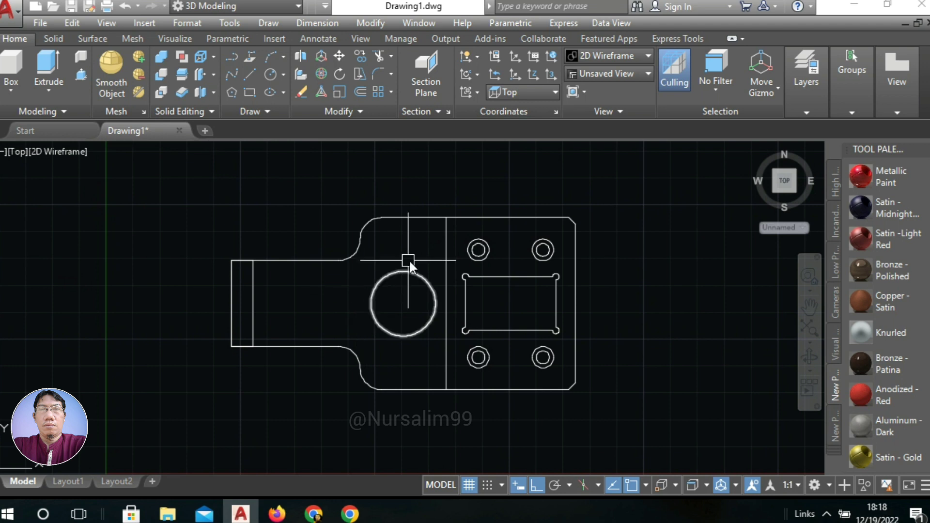
Step: Join all the outer contour segments, including the left arm, fillets, chamfers and straight edges, into one closed outline
{"action": "type", "text": "J"}
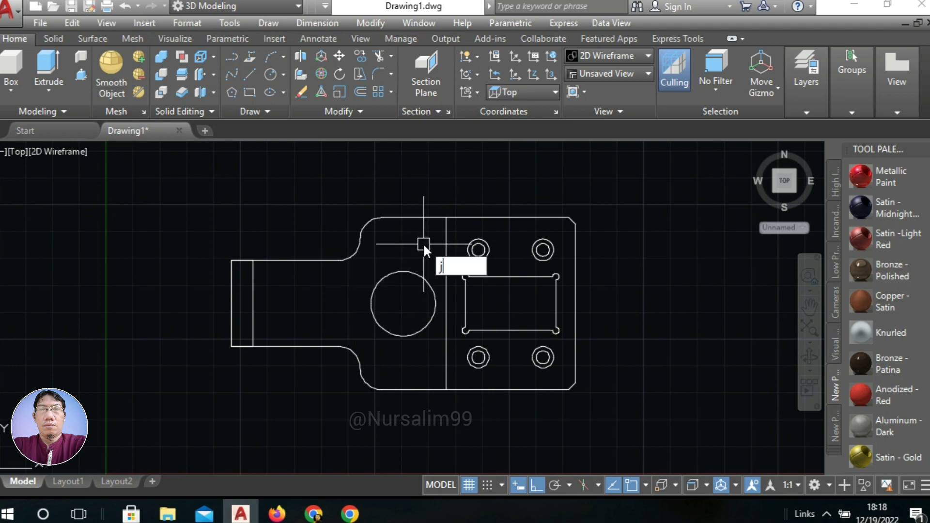
{"action": "left_click", "coordinate": [475, 285]}
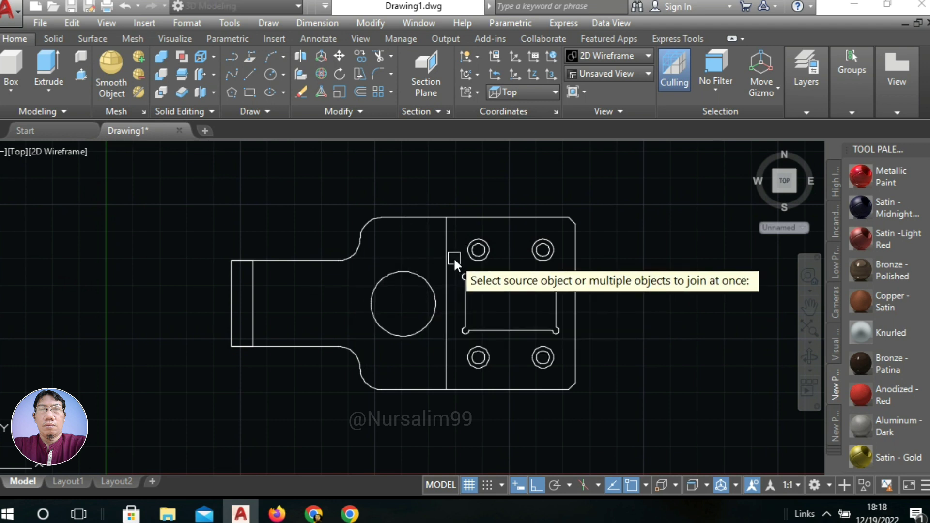
{"action": "left_click", "coordinate": [414, 214]}
{"action": "left_click", "coordinate": [389, 198]}
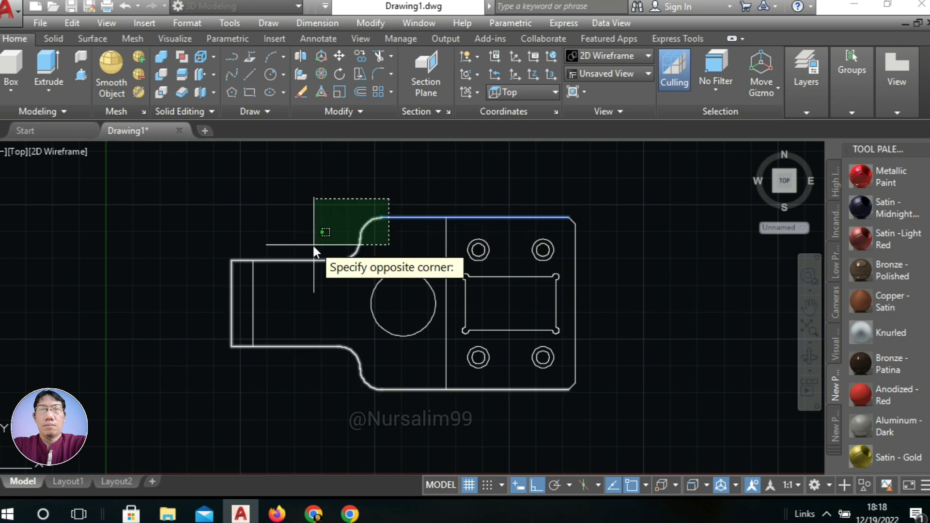
{"action": "left_click", "coordinate": [307, 266]}
{"action": "left_click", "coordinate": [431, 375]}
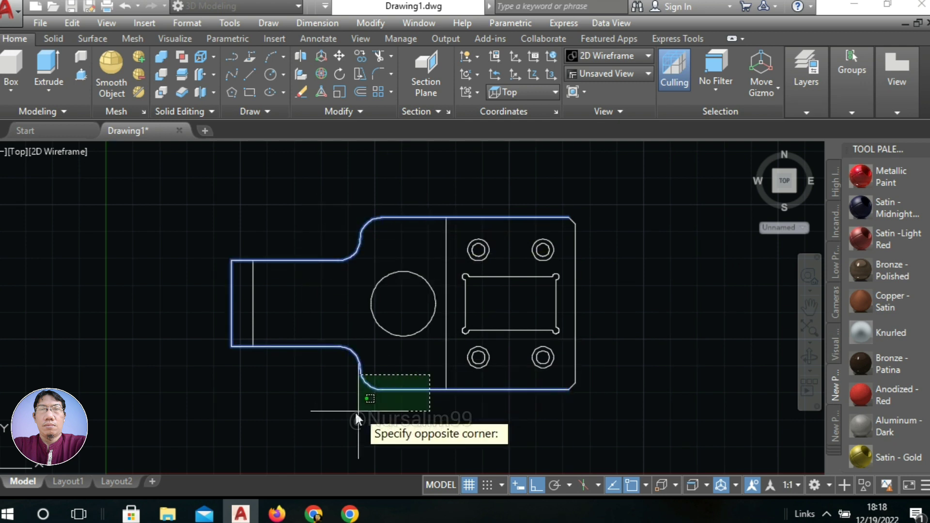
{"action": "left_click", "coordinate": [364, 404]}
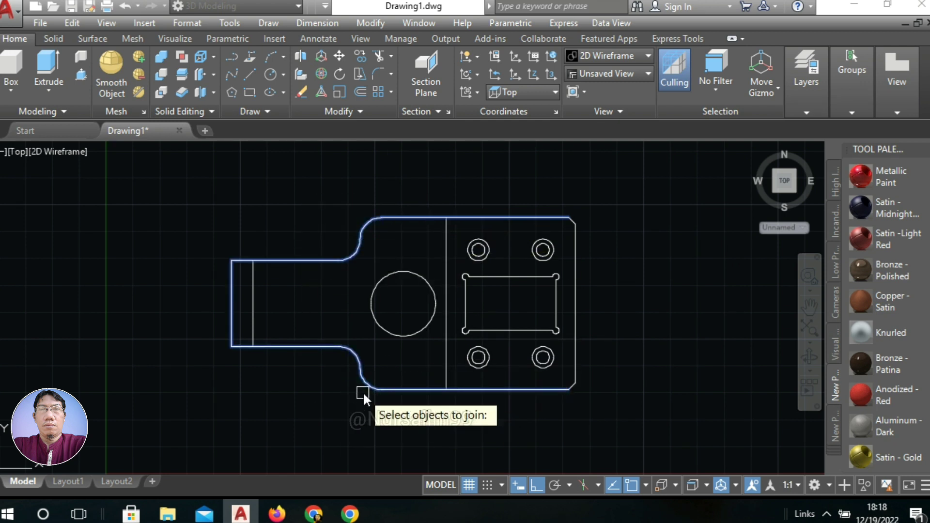
{"action": "left_click", "coordinate": [603, 203]}
{"action": "left_click", "coordinate": [565, 233]}
{"action": "left_click", "coordinate": [601, 377]}
{"action": "left_click", "coordinate": [574, 405]}
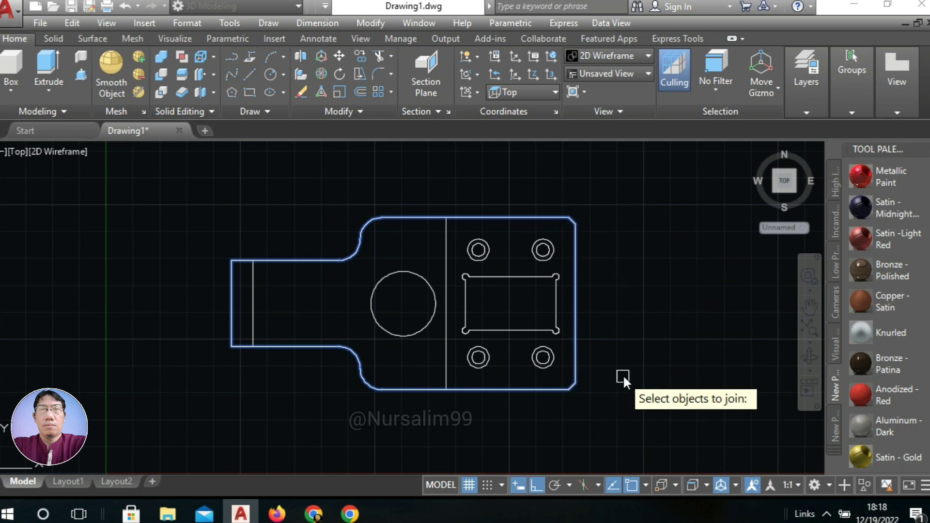
{"action": "right_click", "coordinate": [617, 261]}
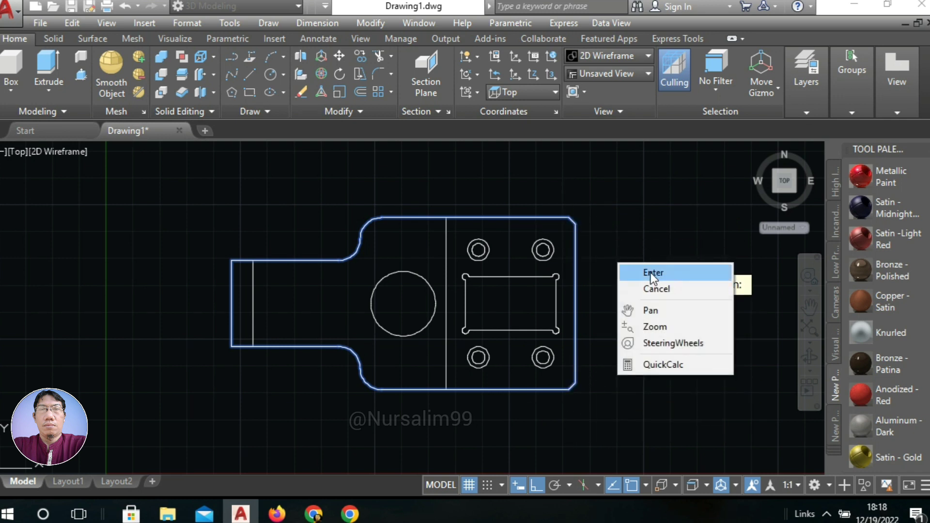
{"action": "left_click", "coordinate": [650, 272]}
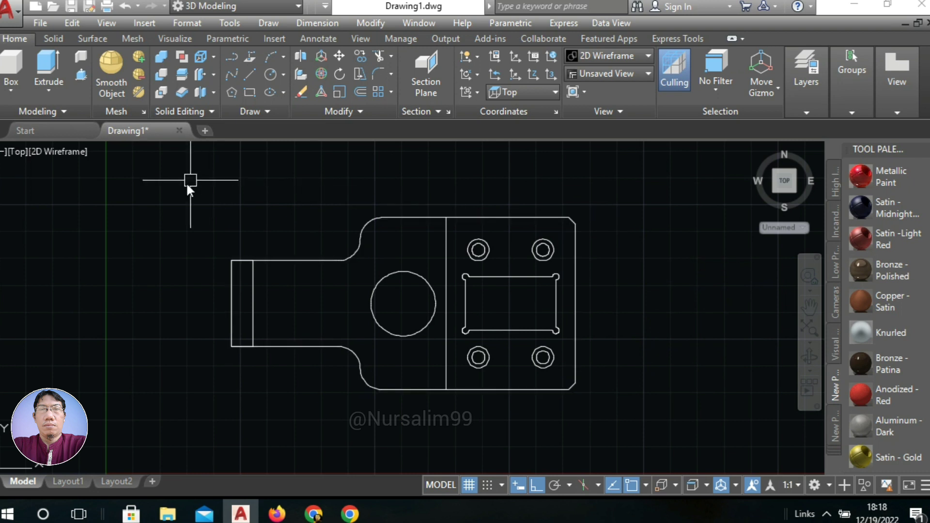
Step: Display the drawing in the X-Ray visual style from the SW Isometric view, orbited slightly to show the outline in 3D
{"action": "left_click", "coordinate": [60, 152]}
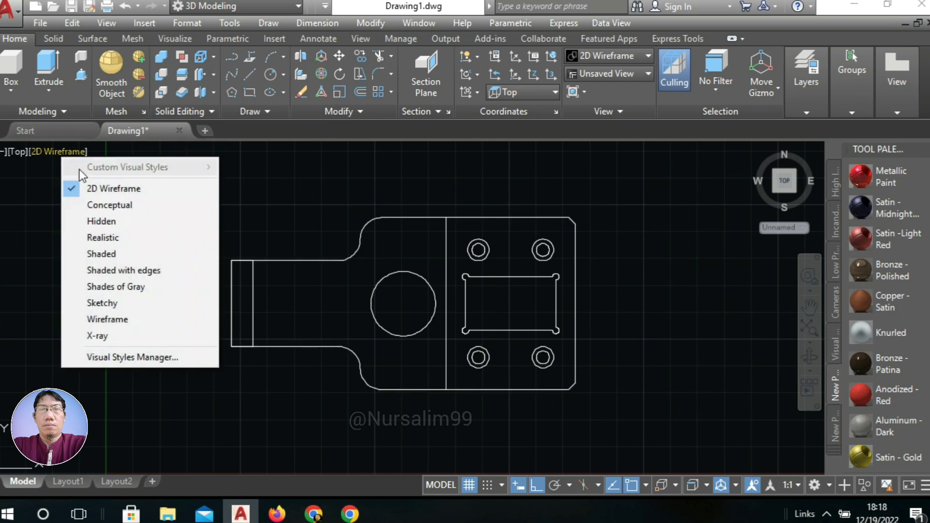
{"action": "left_click", "coordinate": [115, 335]}
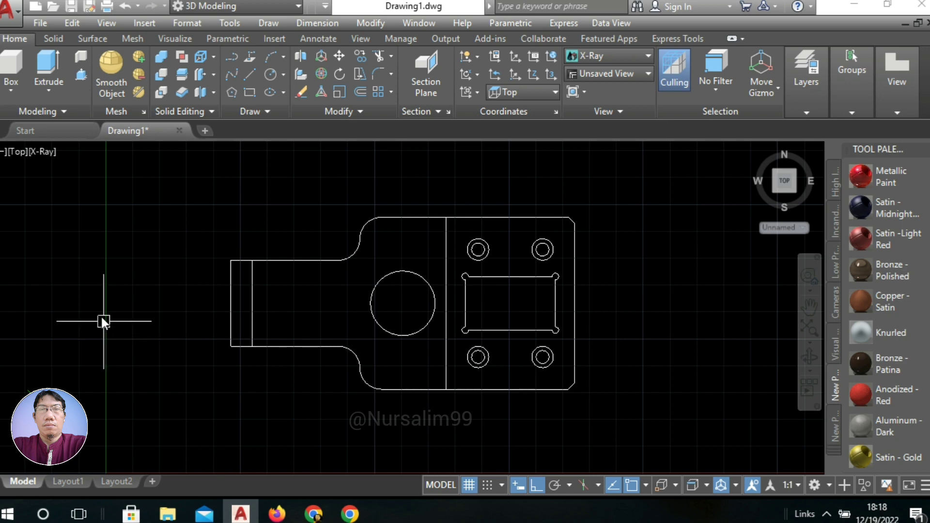
{"action": "left_click", "coordinate": [16, 150]}
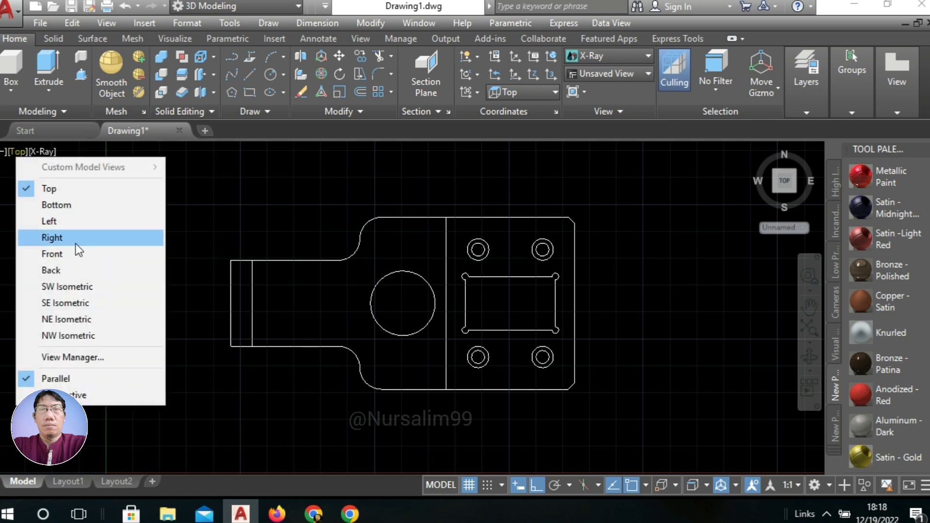
{"action": "left_click", "coordinate": [81, 286]}
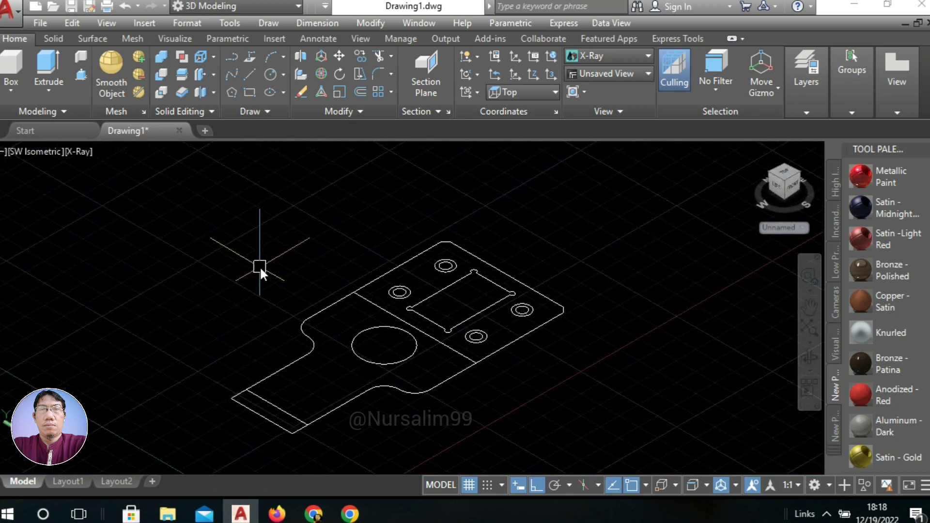
{"action": "middle_click_drag", "start_coordinate": [278, 294], "coordinate": [260, 283], "text": "shift"}
{"action": "scroll", "coordinate": [259, 283], "scroll_direction": "up", "scroll_amount": 2}
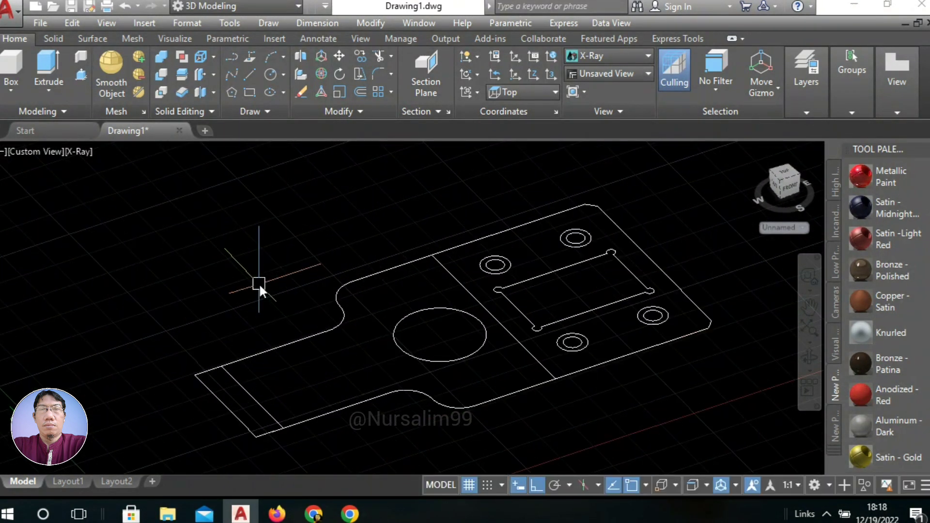
Step: Extrude the joined outer outline upward to a height of 10
{"action": "type", "text": "EXt"}
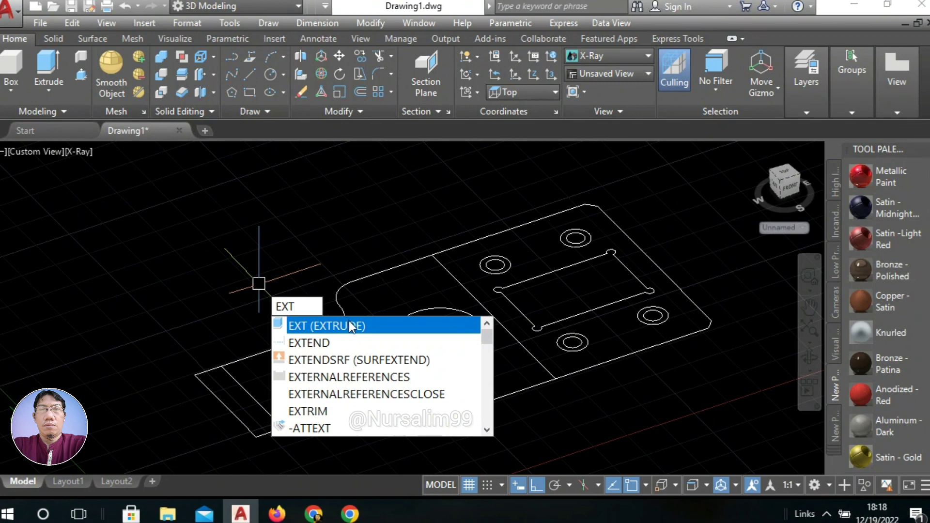
{"action": "left_click", "coordinate": [349, 325]}
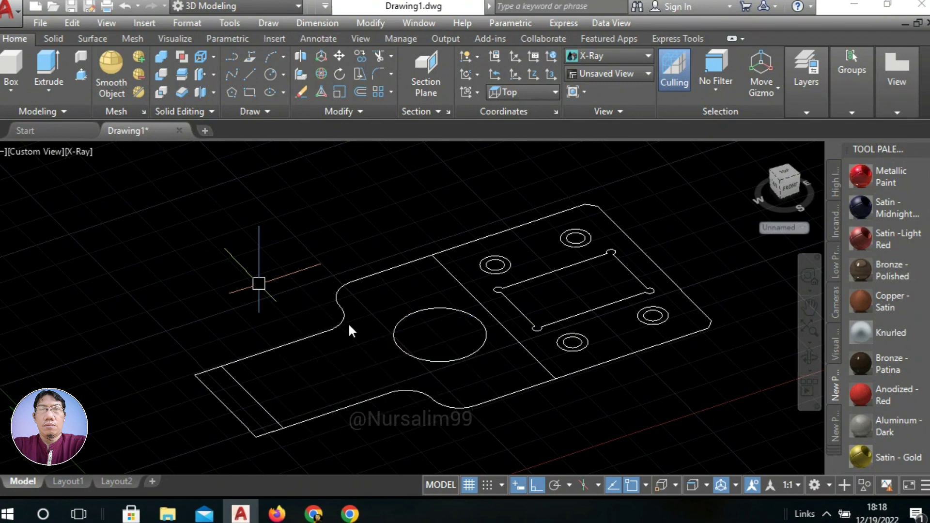
{"action": "left_click", "coordinate": [360, 271]}
{"action": "right_click", "coordinate": [350, 248]}
{"action": "left_click", "coordinate": [369, 261]}
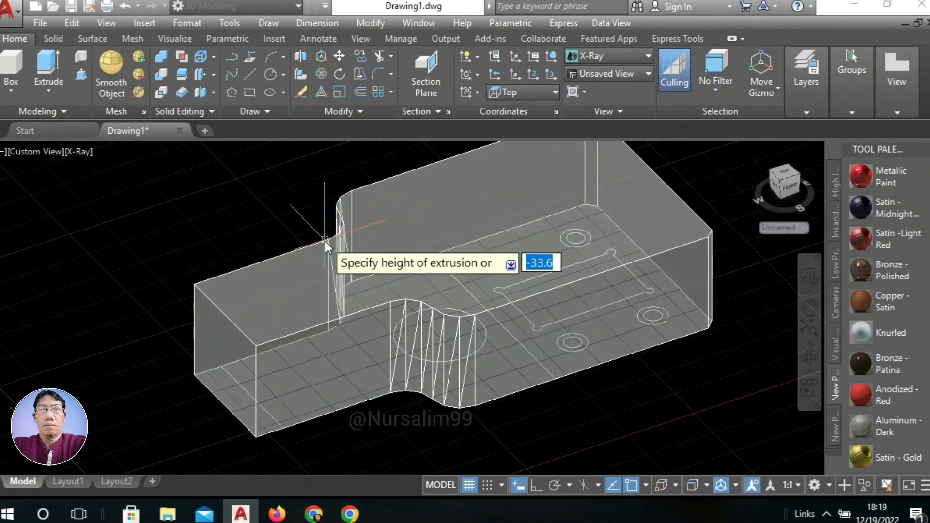
{"action": "scroll", "coordinate": [324, 241], "scroll_direction": "down", "scroll_amount": 4}
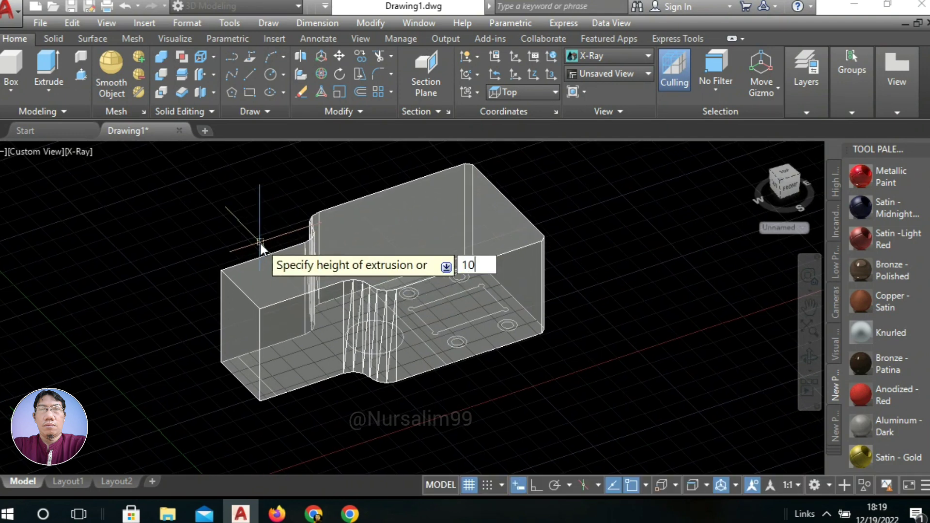
{"action": "right_click", "coordinate": [259, 241]}
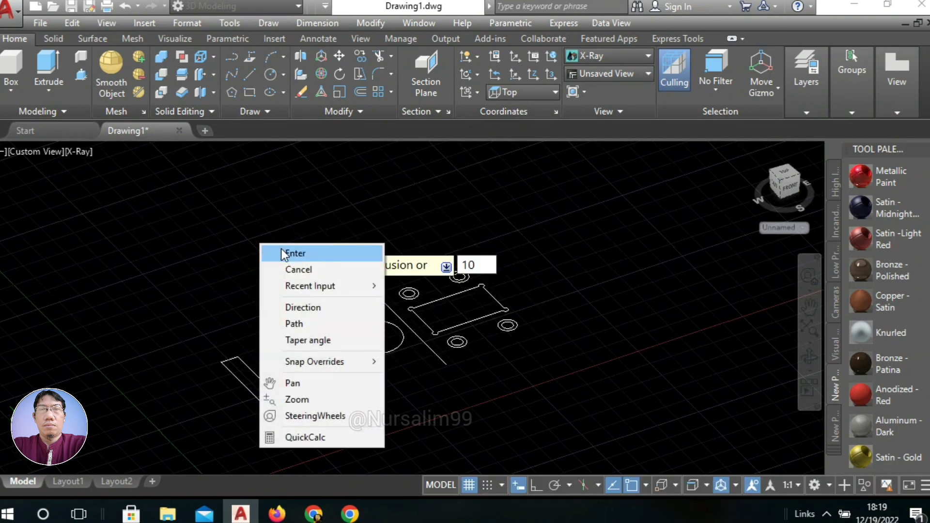
{"action": "left_click", "coordinate": [281, 253]}
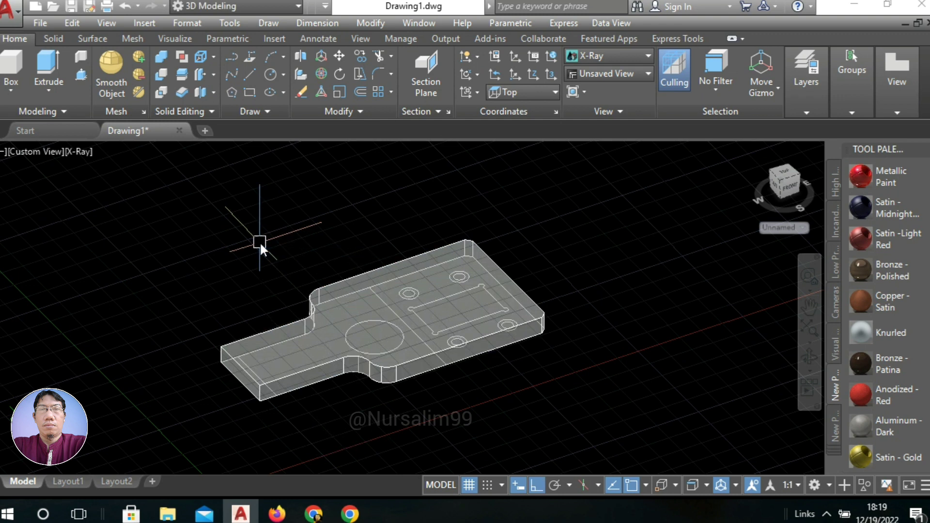
Step: Move the circles, pocket outline and dividing lines from the plate's bottom corner straight up to its top corner, leaving the solid in place
{"action": "type", "text": "m"}
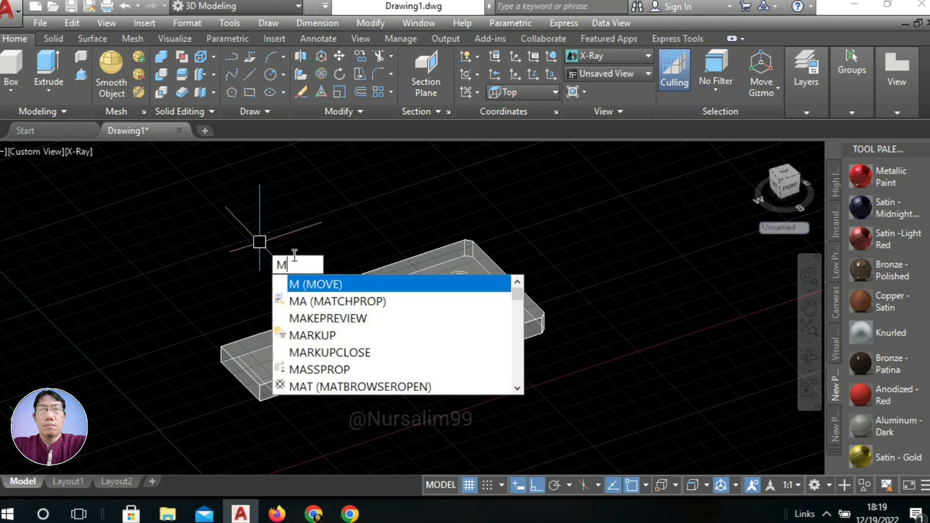
{"action": "key", "text": "Return"}
{"action": "left_click", "coordinate": [200, 201]}
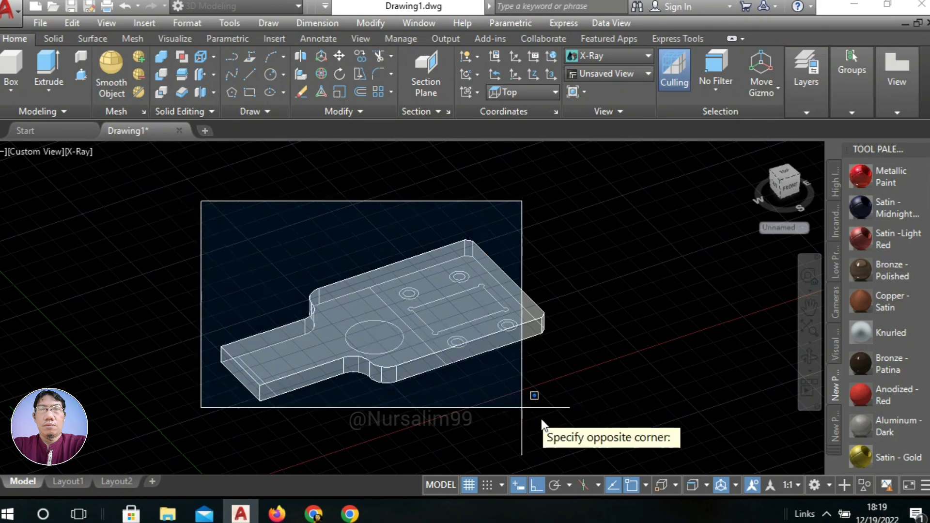
{"action": "left_click", "coordinate": [570, 425]}
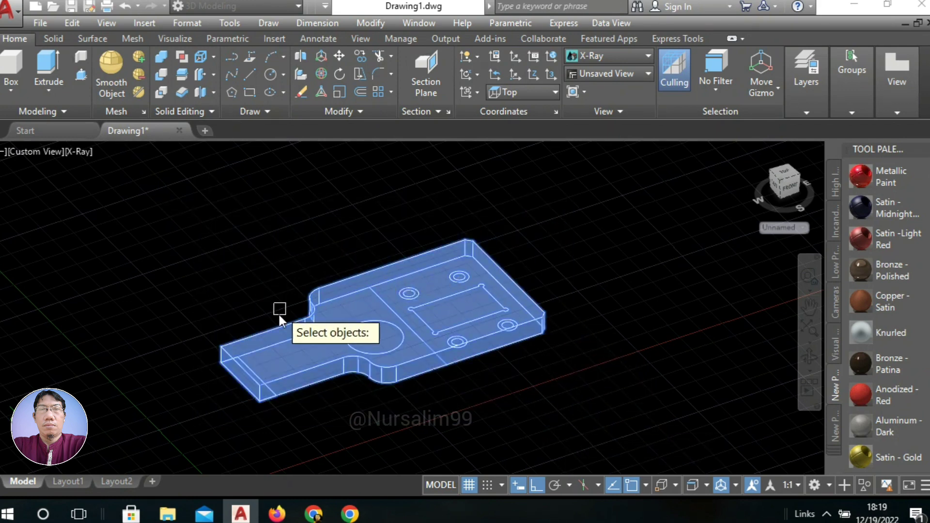
{"action": "right_click", "coordinate": [277, 263]}
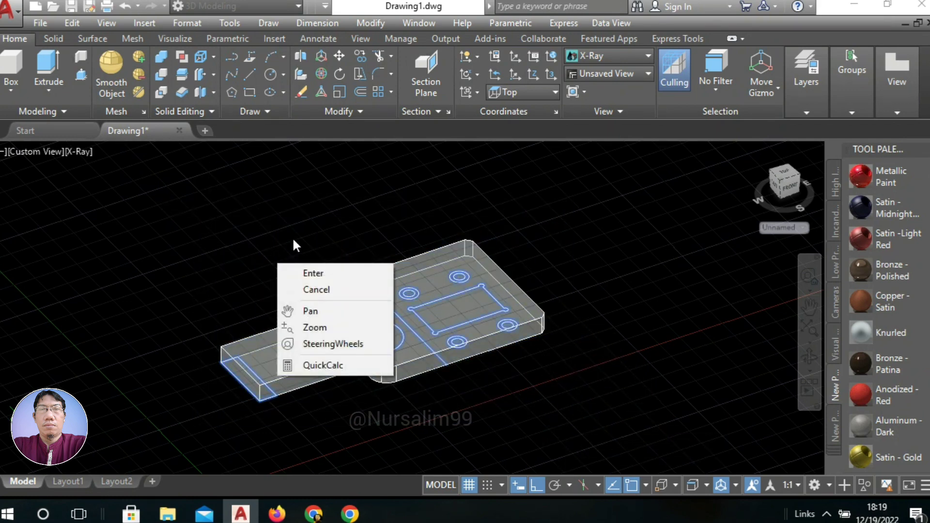
{"action": "left_click", "coordinate": [303, 271]}
{"action": "scroll", "coordinate": [264, 405], "scroll_direction": "up", "scroll_amount": 4}
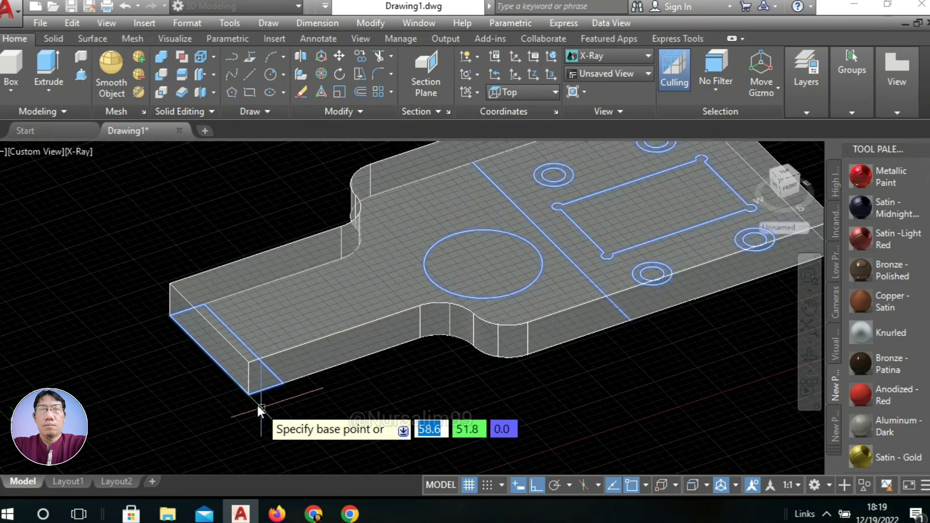
{"action": "left_click", "coordinate": [168, 316]}
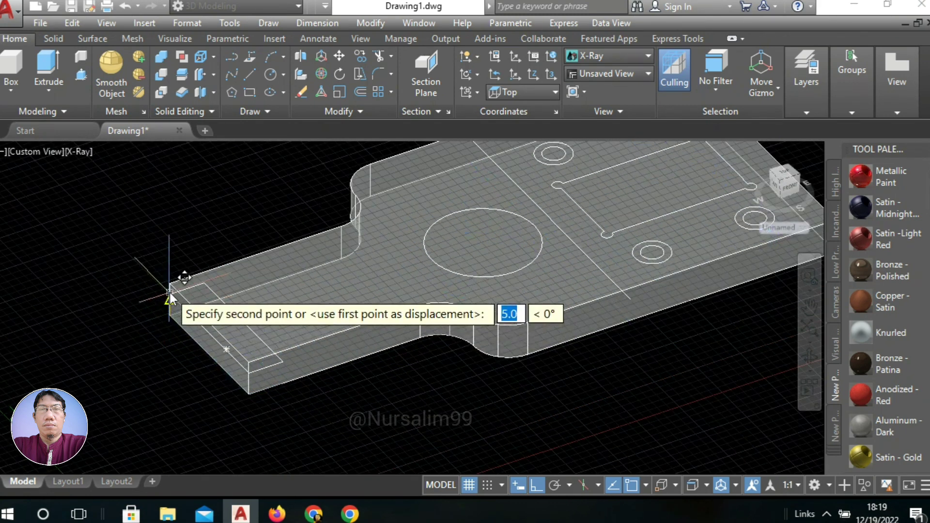
{"action": "left_click", "coordinate": [168, 280]}
{"action": "scroll", "coordinate": [172, 280], "scroll_direction": "down", "scroll_amount": 5}
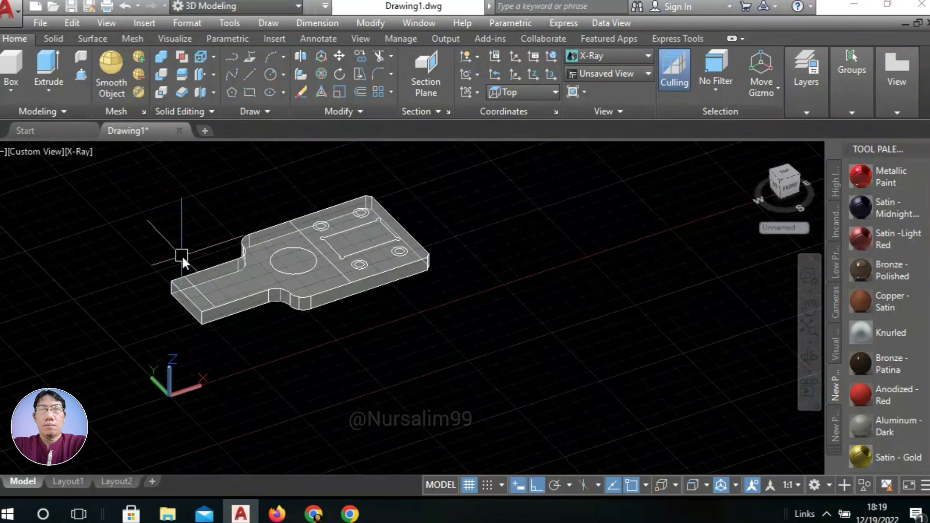
Step: Cut the relieved rectangular pocket through the full plate thickness with Presspull, ending at the plate's bottom corner
{"action": "scroll", "coordinate": [257, 205], "scroll_direction": "up", "scroll_amount": 2}
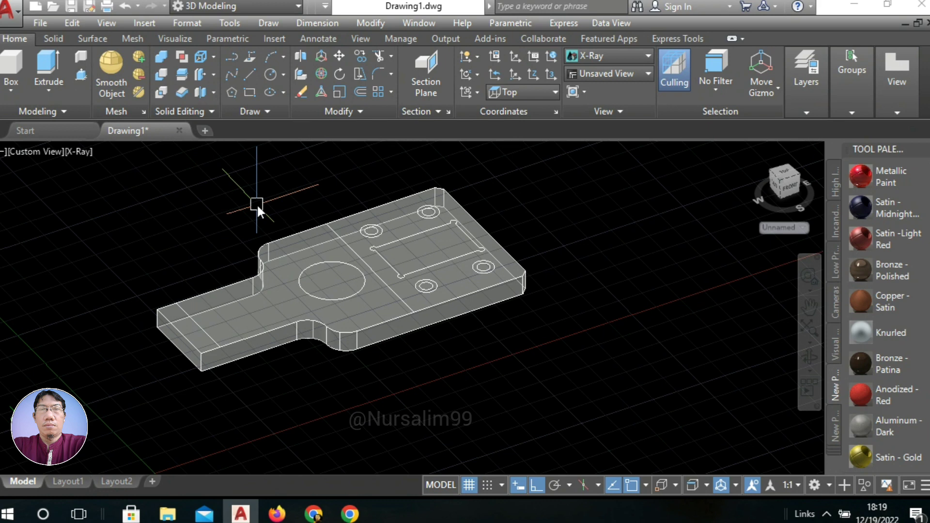
{"action": "type", "text": "P"}
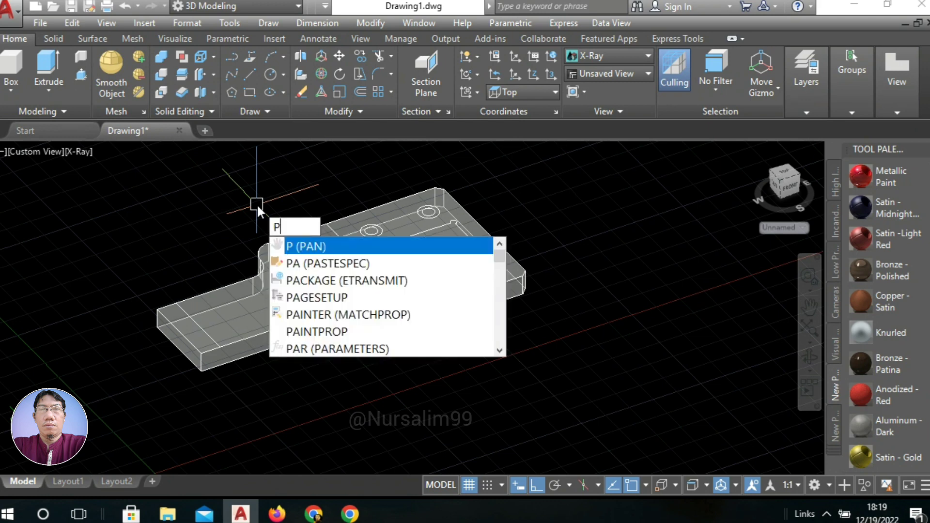
{"action": "type", "text": "REss"}
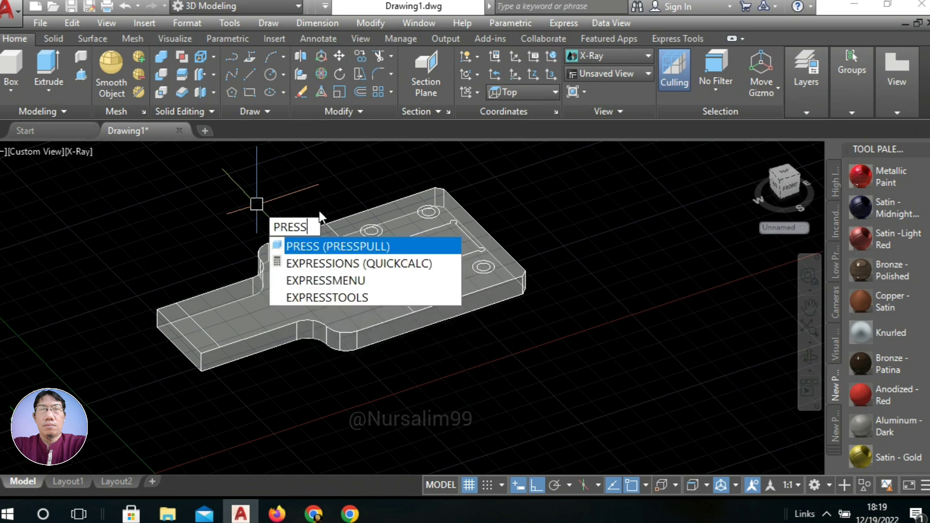
{"action": "left_click", "coordinate": [342, 242]}
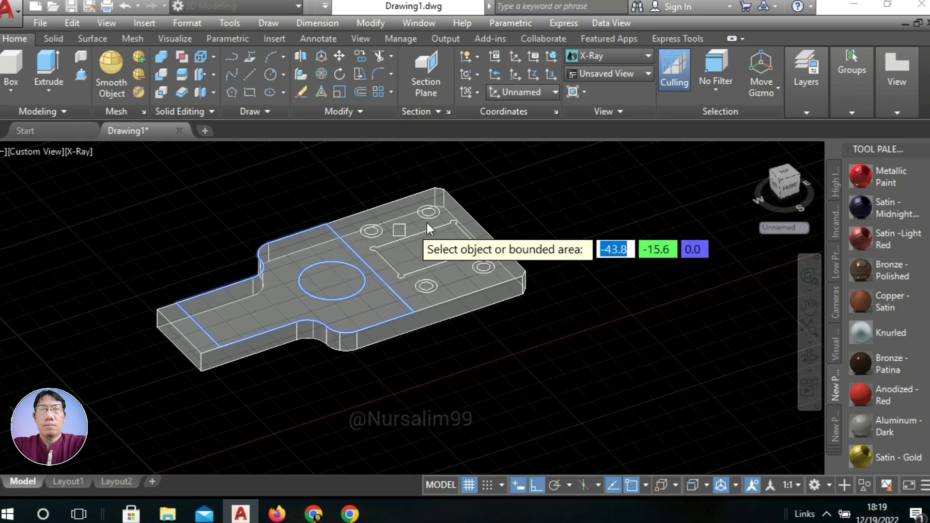
{"action": "scroll", "coordinate": [449, 210], "scroll_direction": "up", "scroll_amount": 2}
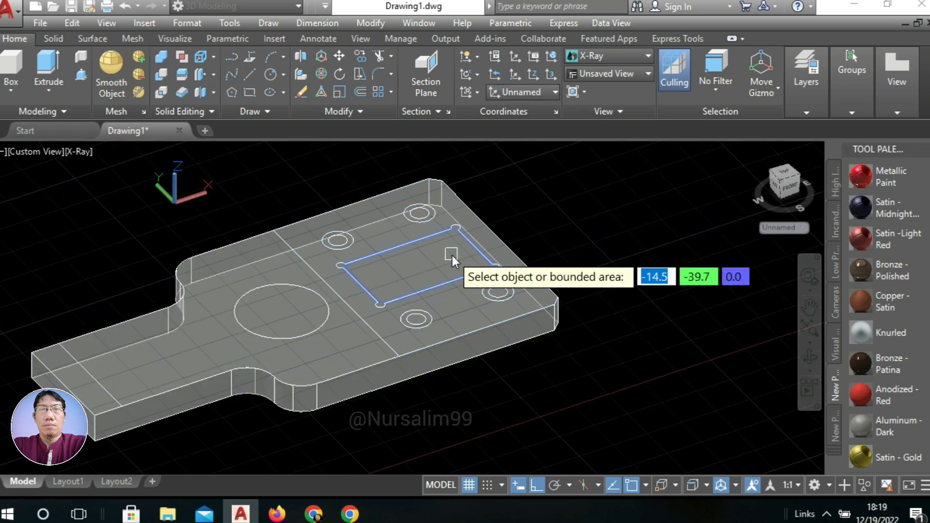
{"action": "left_click", "coordinate": [452, 254]}
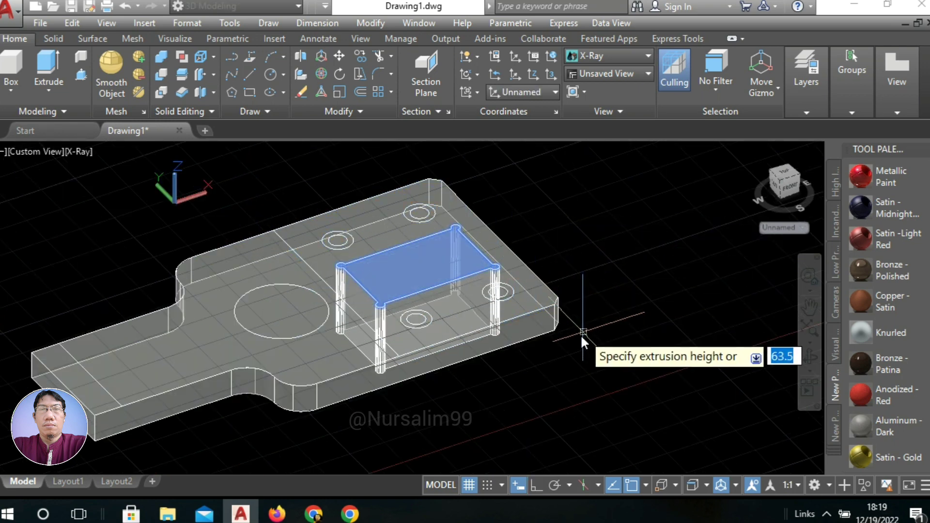
{"action": "left_click", "coordinate": [554, 333]}
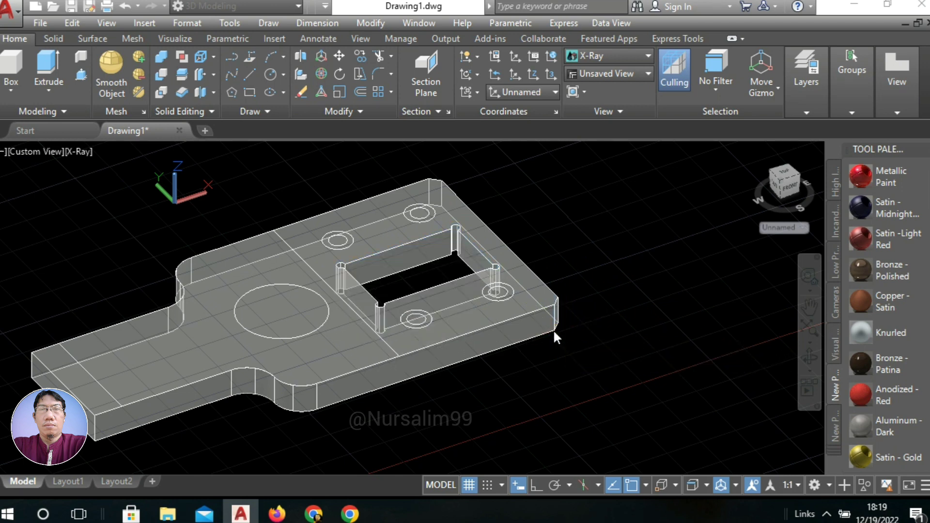
Step: Presspull the inner circles of the two small holes along the plate's far side down through the plate
{"action": "scroll", "coordinate": [409, 219], "scroll_direction": "up", "scroll_amount": 3}
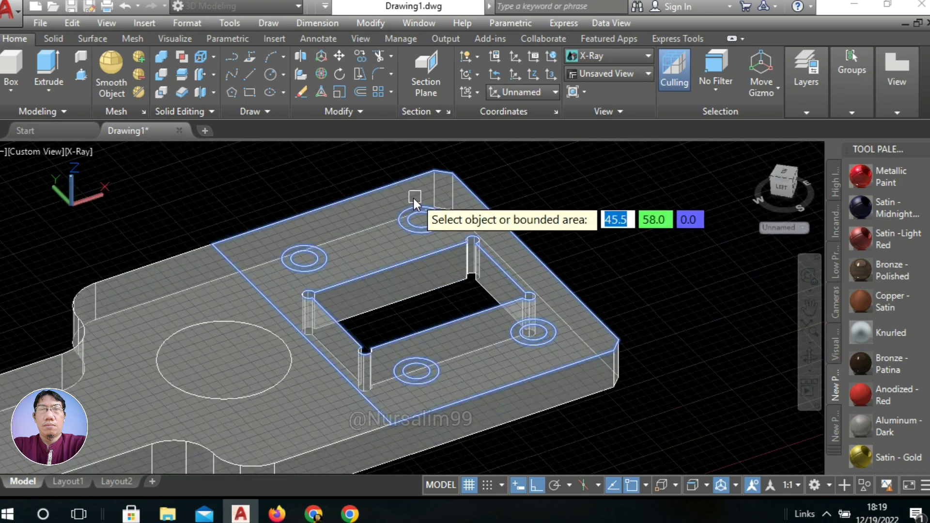
{"action": "scroll", "coordinate": [407, 218], "scroll_direction": "up", "scroll_amount": 2}
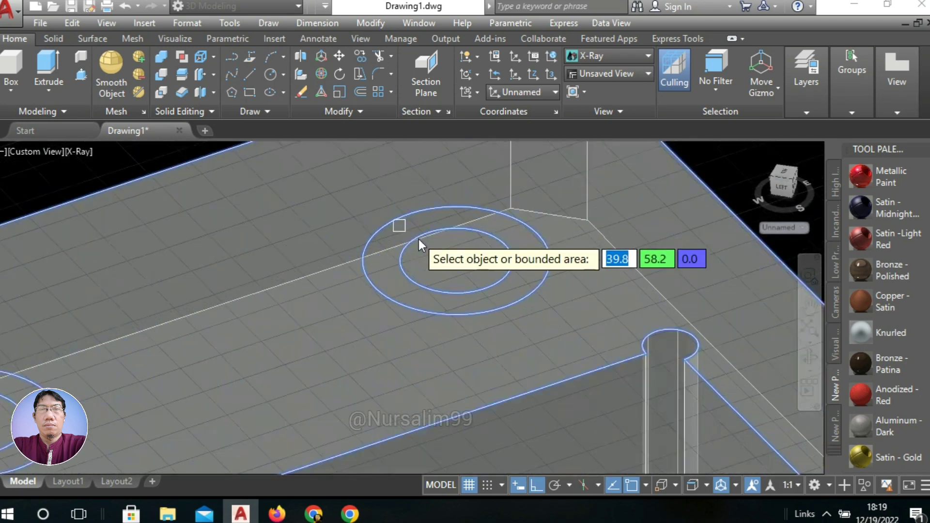
{"action": "left_click", "coordinate": [439, 263]}
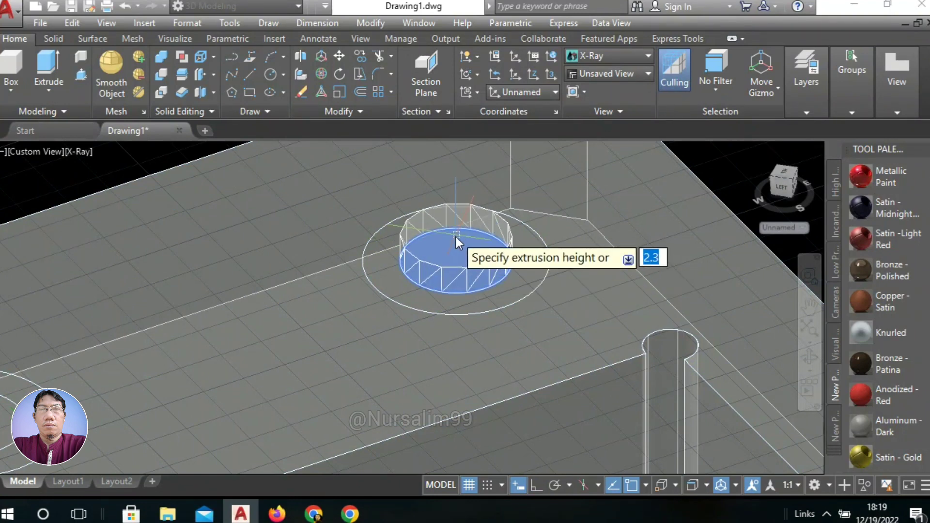
{"action": "scroll", "coordinate": [440, 228], "scroll_direction": "down", "scroll_amount": 3}
{"action": "right_click", "coordinate": [364, 185]}
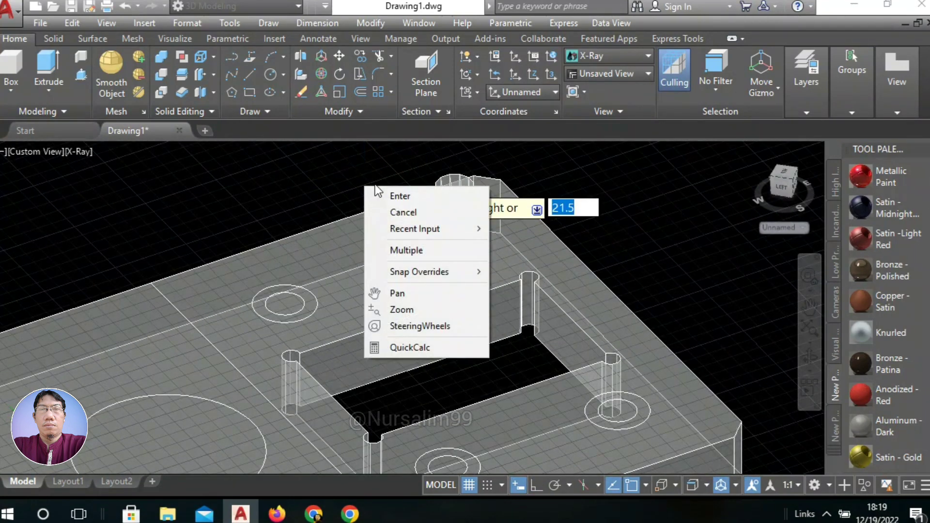
{"action": "left_click", "coordinate": [381, 193]}
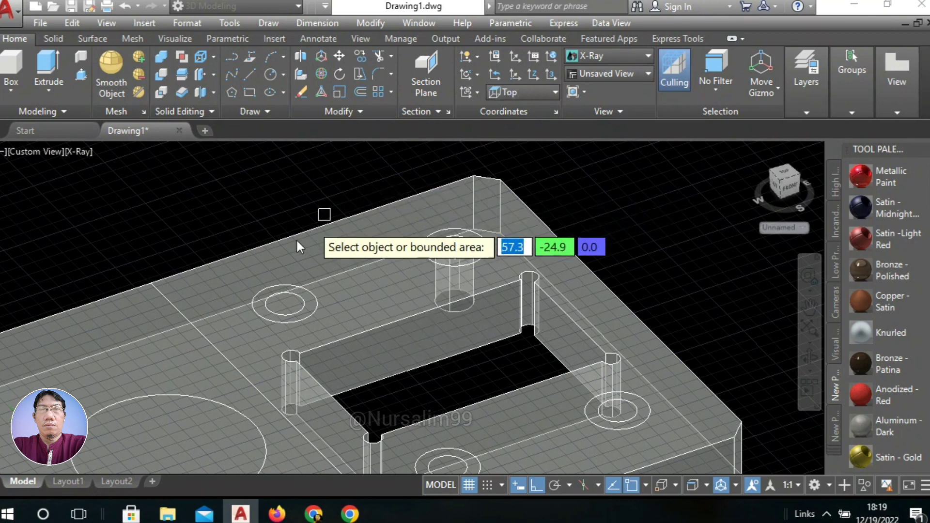
{"action": "left_click", "coordinate": [291, 306]}
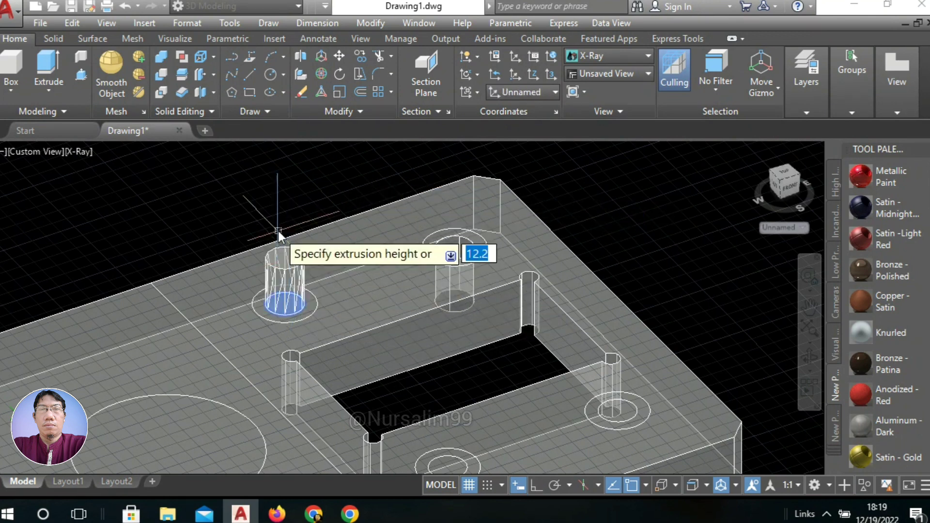
{"action": "right_click", "coordinate": [265, 199]}
{"action": "left_click", "coordinate": [291, 207]}
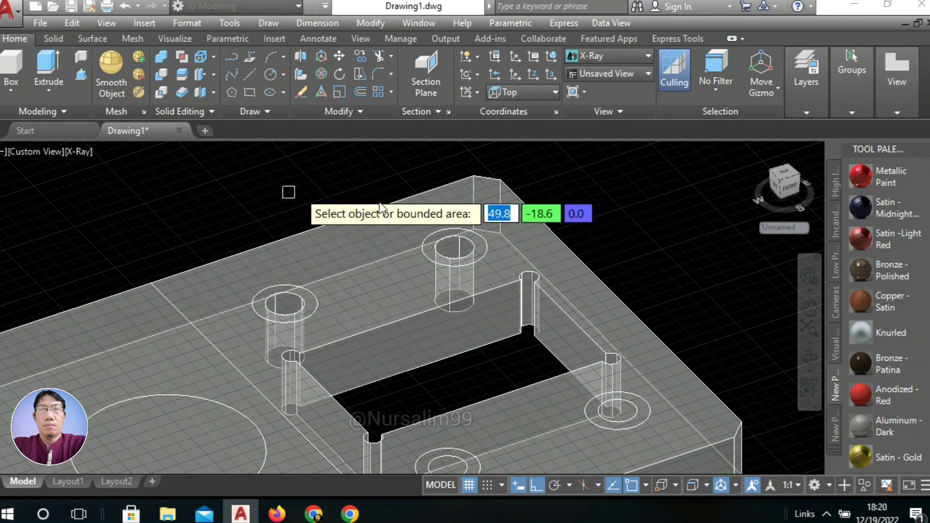
Step: Presspull the inner circles of the two small holes along the plate's near side down through the plate
{"action": "middle_click_drag", "start_coordinate": [599, 265], "coordinate": [460, 114]}
{"action": "scroll", "coordinate": [467, 232], "scroll_direction": "up", "scroll_amount": 4}
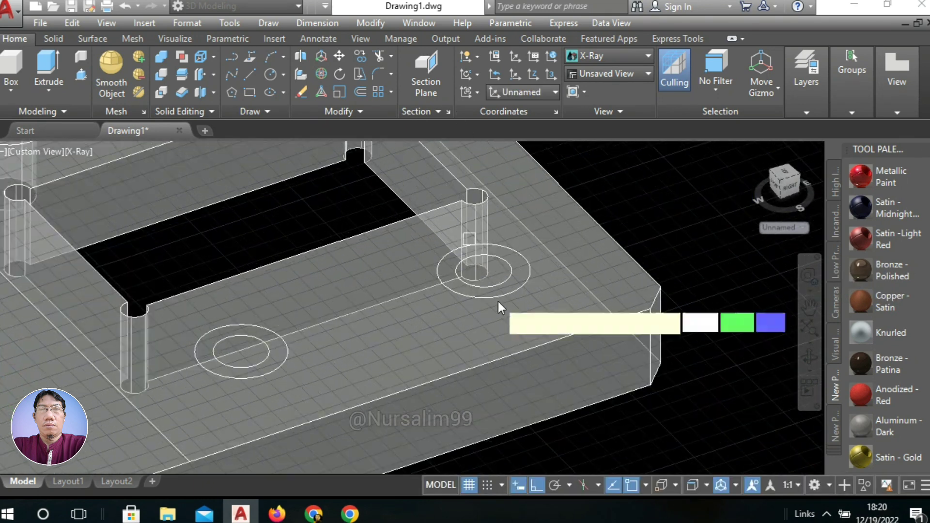
{"action": "left_click", "coordinate": [515, 290]}
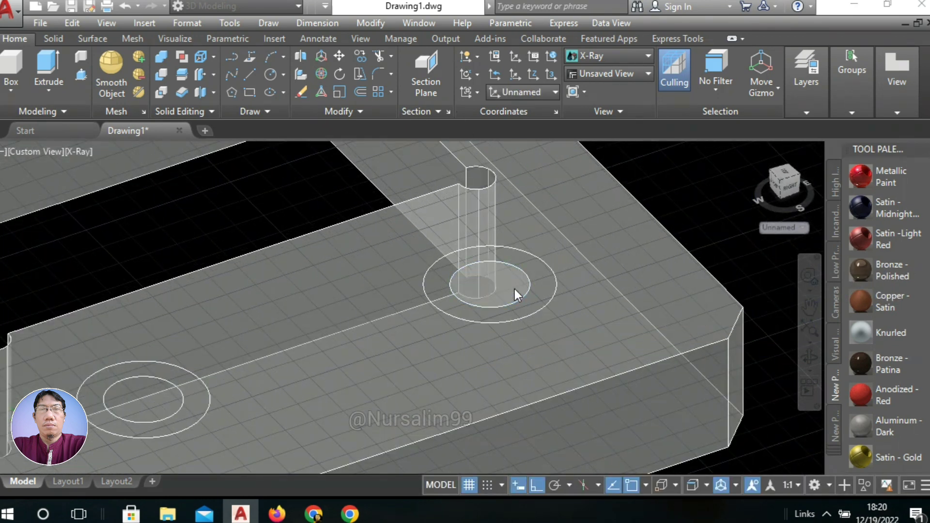
{"action": "scroll", "coordinate": [514, 289], "scroll_direction": "down", "scroll_amount": 4}
{"action": "right_click", "coordinate": [590, 209]}
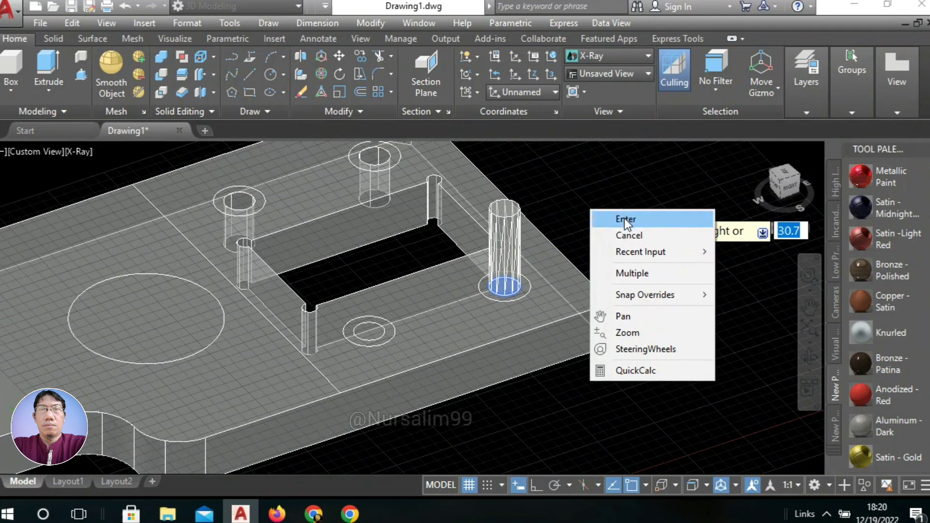
{"action": "left_click", "coordinate": [623, 216]}
{"action": "scroll", "coordinate": [371, 334], "scroll_direction": "up", "scroll_amount": 4}
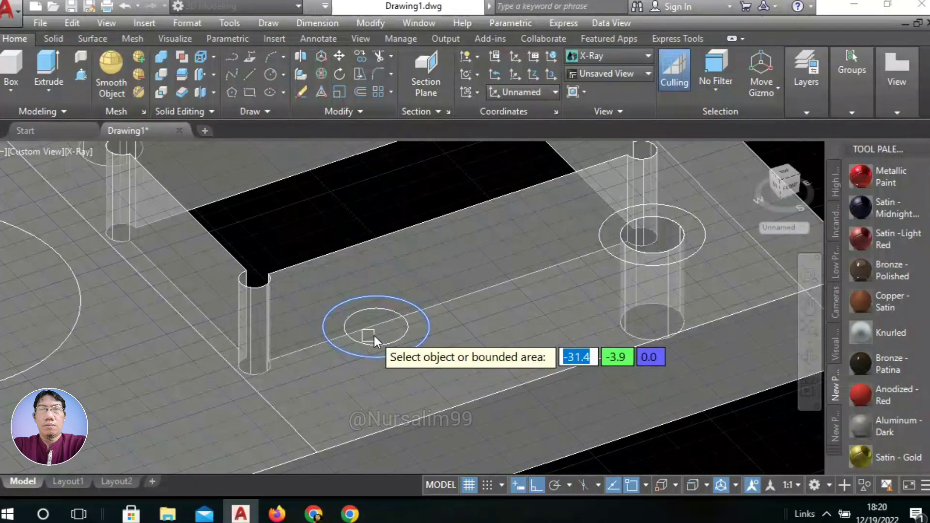
{"action": "left_click", "coordinate": [375, 334]}
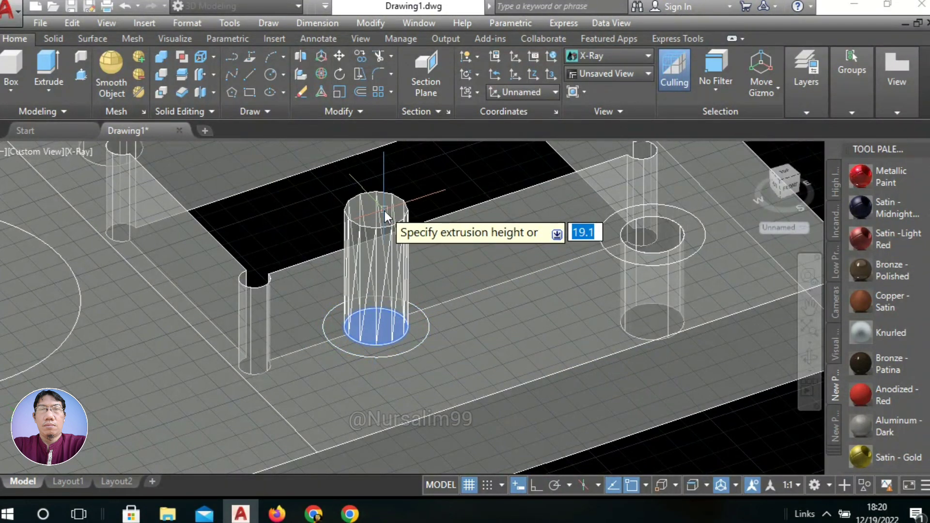
{"action": "right_click", "coordinate": [384, 211]}
{"action": "left_click", "coordinate": [402, 220]}
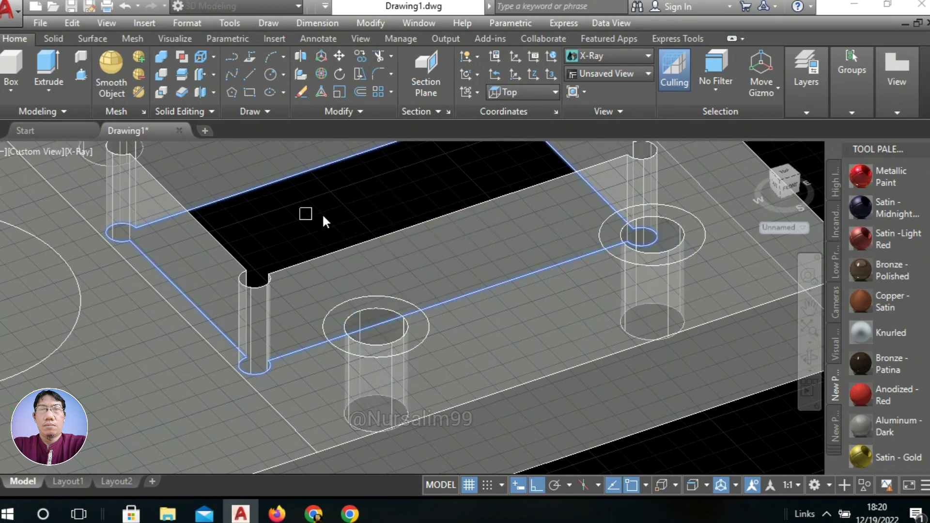
Step: Presspull the large circle in the middle of the plate through its full thickness and end the command
{"action": "middle_click_drag", "start_coordinate": [322, 213], "coordinate": [649, 217]}
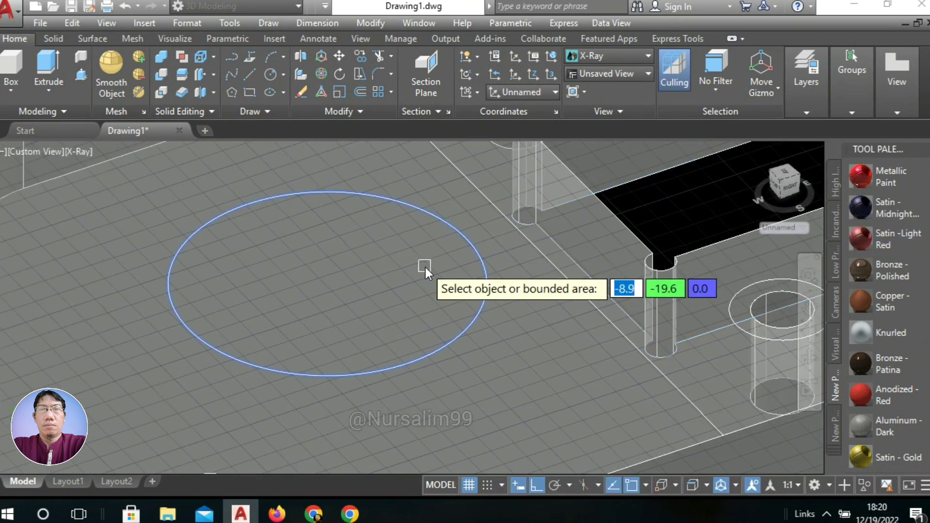
{"action": "left_click", "coordinate": [425, 268]}
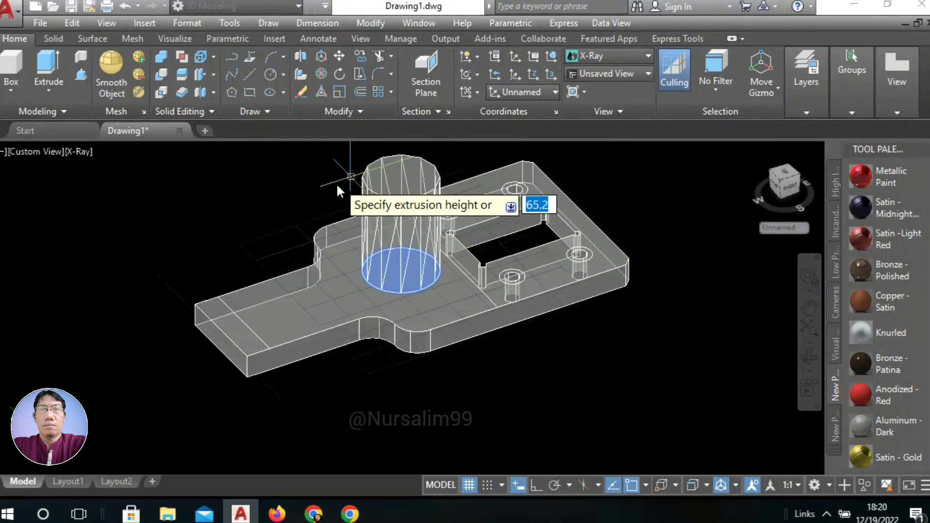
{"action": "right_click", "coordinate": [326, 188]}
{"action": "left_click", "coordinate": [341, 194]}
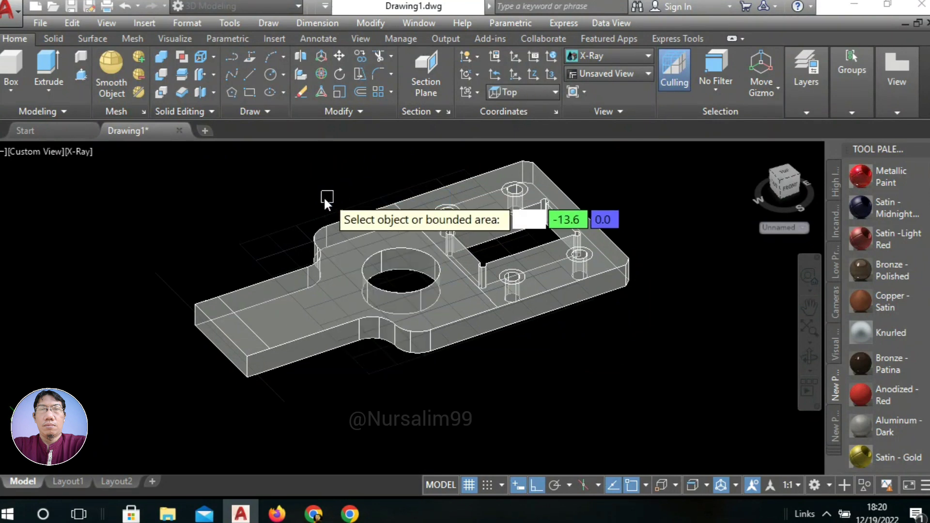
{"action": "right_click", "coordinate": [314, 194]}
{"action": "left_click", "coordinate": [329, 202]}
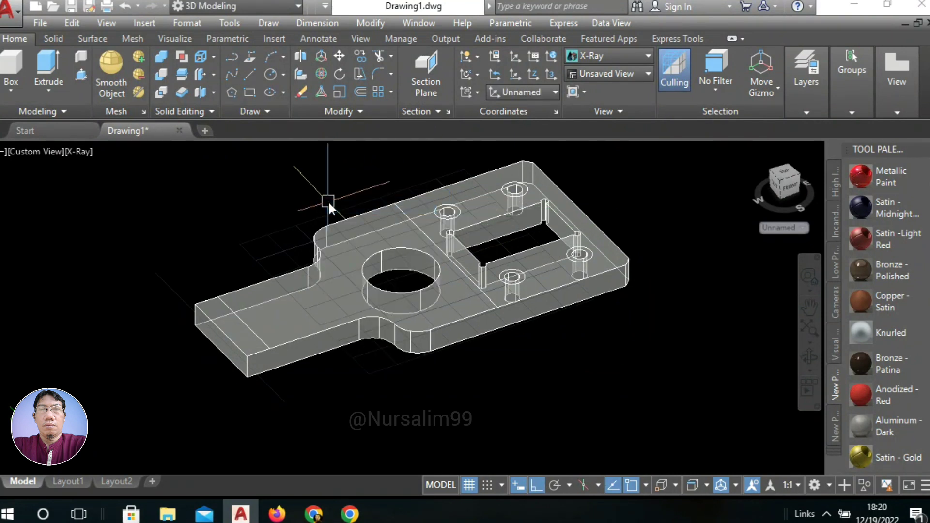
Step: Counterbore the far-side hole next to the dividing line by Presspulling the ring between its two circles to a height of -4
{"action": "middle_click_drag", "start_coordinate": [440, 263], "coordinate": [443, 288], "text": "shift"}
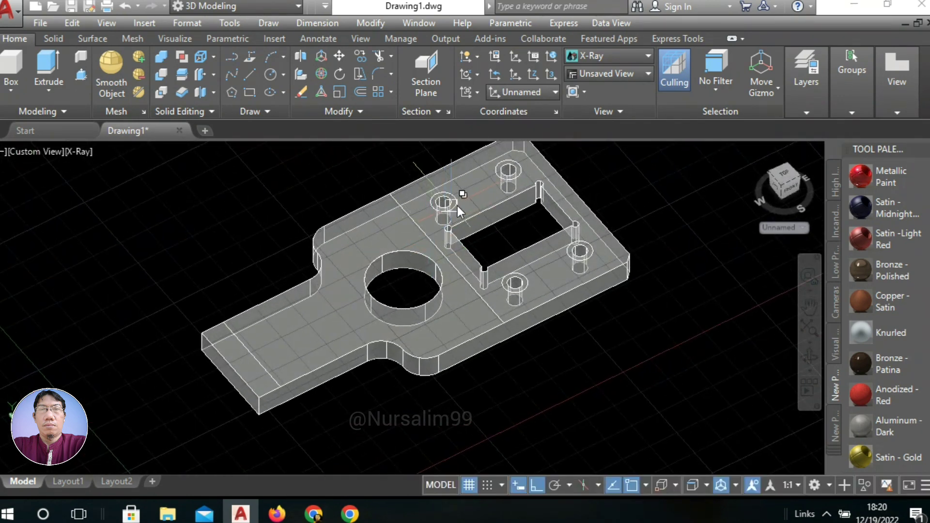
{"action": "scroll", "coordinate": [462, 204], "scroll_direction": "up", "scroll_amount": 3}
{"action": "type", "text": "PREs"}
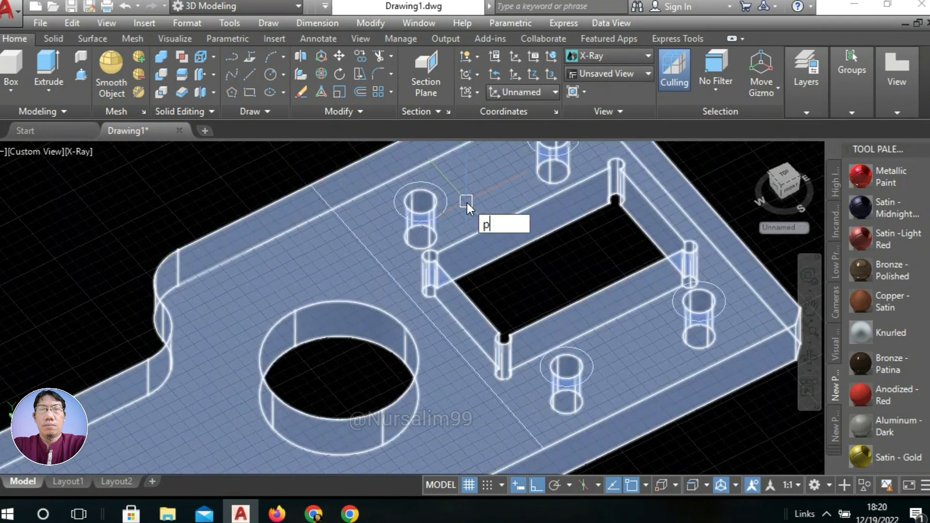
{"action": "type", "text": "s"}
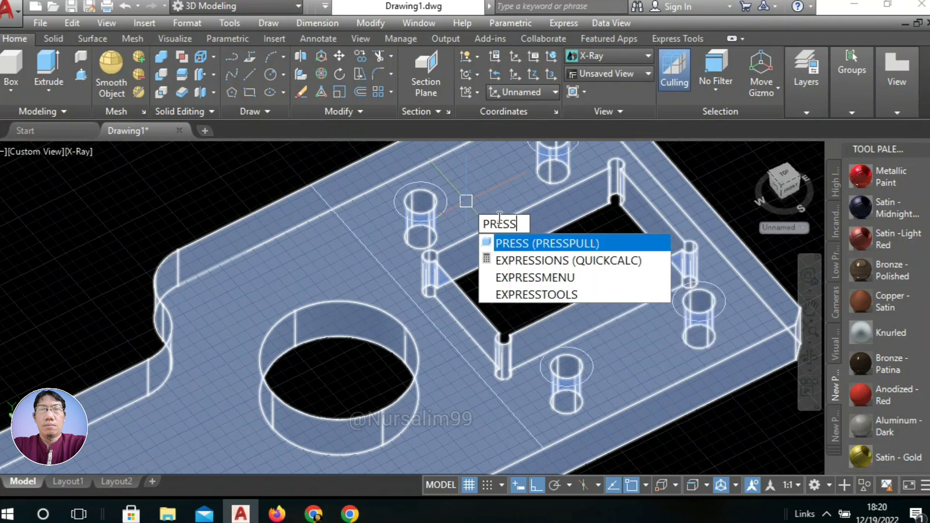
{"action": "key", "text": "Return"}
{"action": "scroll", "coordinate": [429, 188], "scroll_direction": "up", "scroll_amount": 2}
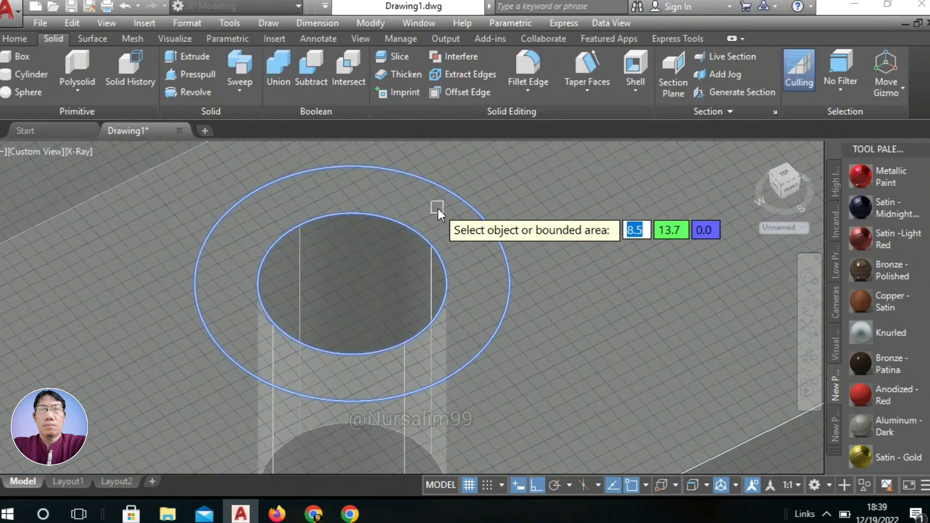
{"action": "left_click", "coordinate": [437, 208]}
{"action": "scroll", "coordinate": [438, 209], "scroll_direction": "down", "scroll_amount": 5}
{"action": "scroll", "coordinate": [438, 213], "scroll_direction": "down", "scroll_amount": 2}
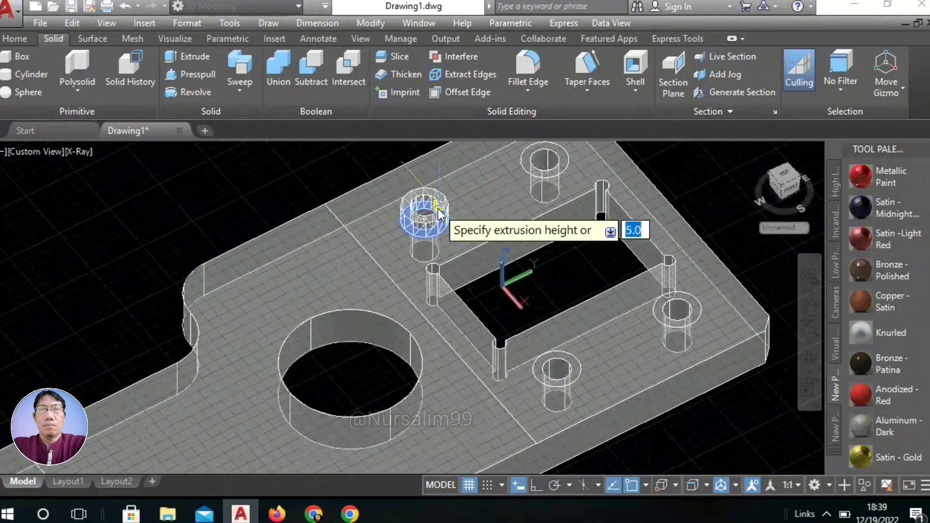
{"action": "scroll", "coordinate": [407, 242], "scroll_direction": "up", "scroll_amount": 3}
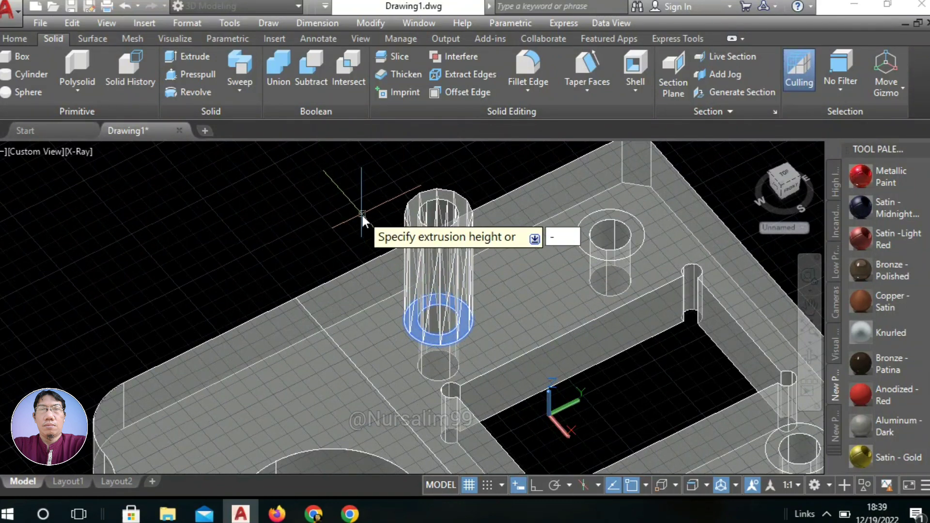
{"action": "right_click", "coordinate": [361, 213]}
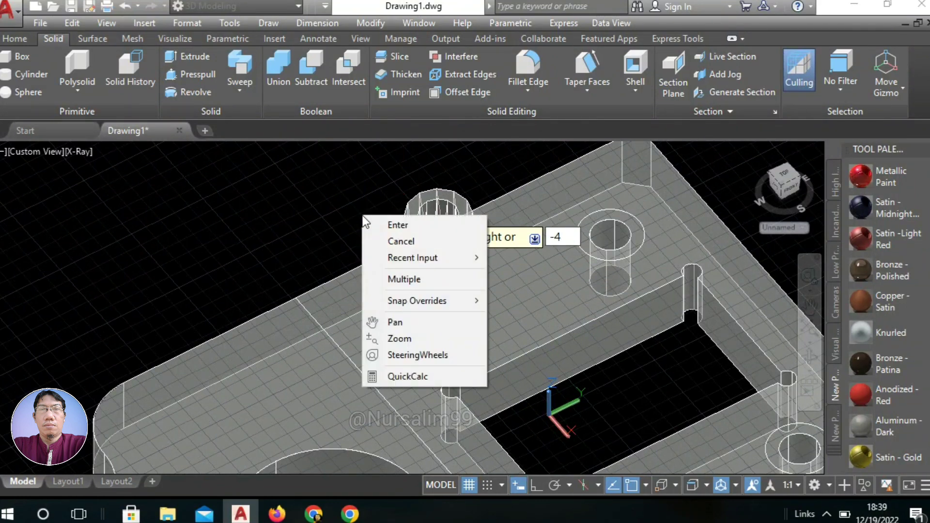
{"action": "left_click", "coordinate": [371, 224]}
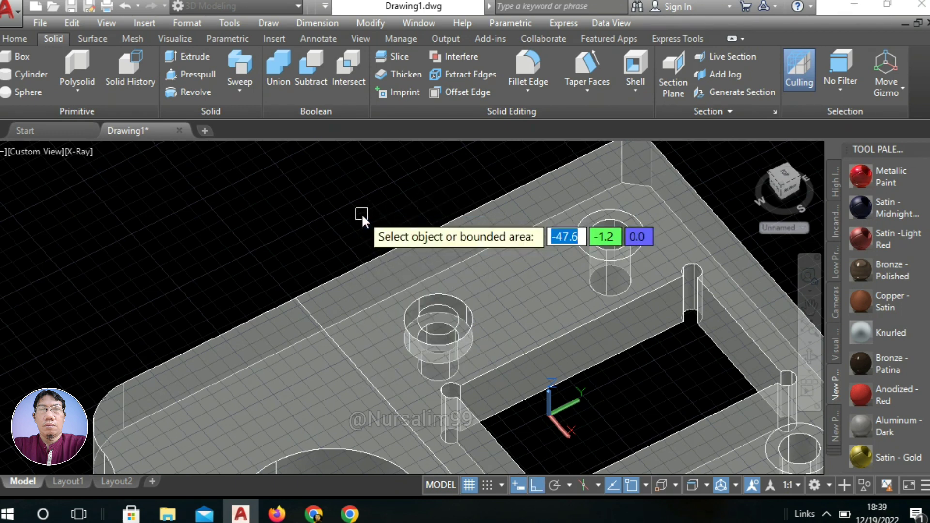
Step: Presspull the ring around the far-side hole near the plate's chamfered corner downward to match the first counterbore
{"action": "scroll", "coordinate": [634, 217], "scroll_direction": "up", "scroll_amount": 4}
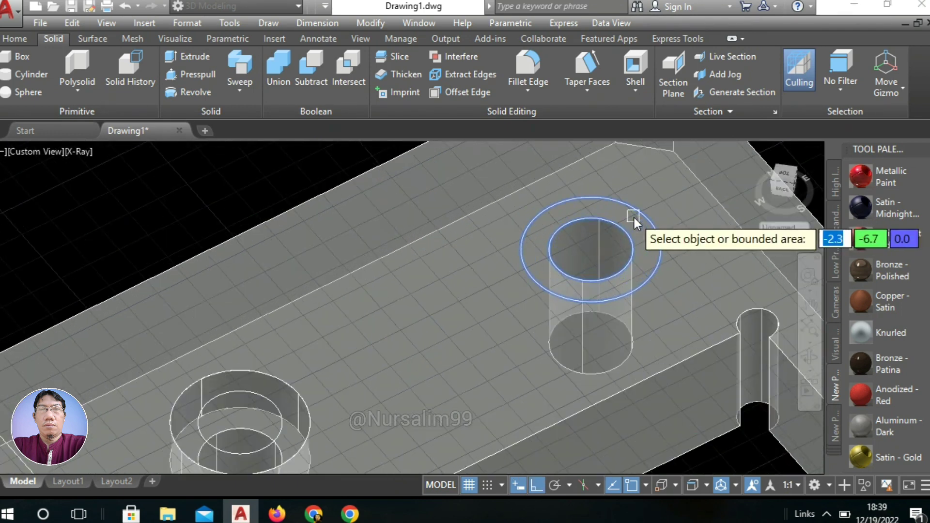
{"action": "left_click", "coordinate": [635, 217]}
{"action": "scroll", "coordinate": [625, 218], "scroll_direction": "down", "scroll_amount": 4}
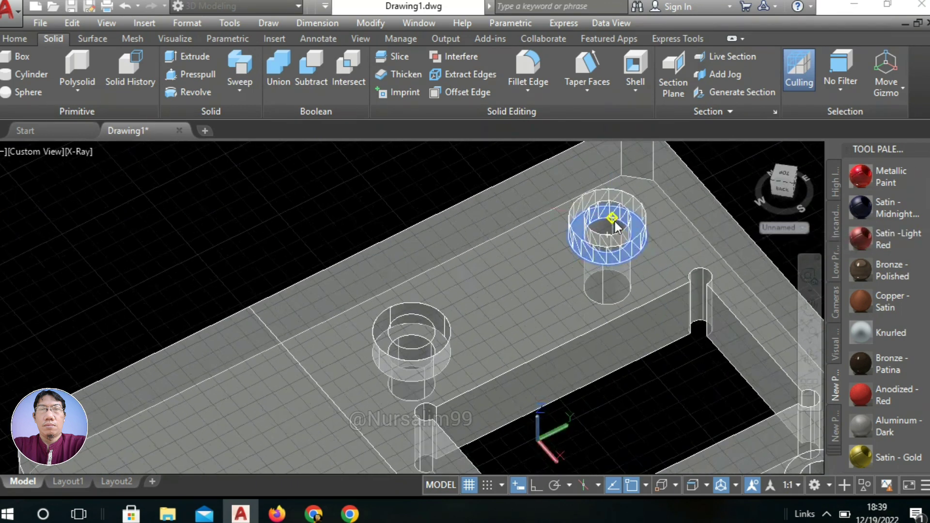
{"action": "scroll", "coordinate": [396, 313], "scroll_direction": "down", "scroll_amount": 4}
{"action": "scroll", "coordinate": [396, 313], "scroll_direction": "up", "scroll_amount": 4}
{"action": "right_click", "coordinate": [493, 214]}
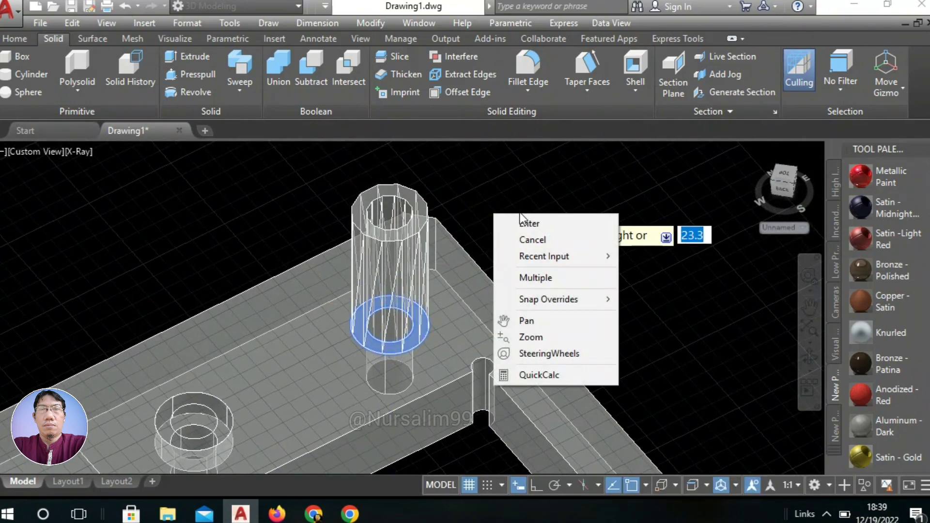
Step: Press-pull the ring areas around two of the mounting holes down into the plate to form counterbores
{"action": "left_click", "coordinate": [525, 223]}
{"action": "middle_click_drag", "start_coordinate": [599, 312], "coordinate": [479, 158], "text": "shift"}
{"action": "scroll", "coordinate": [478, 160], "scroll_direction": "down", "scroll_amount": 5}
{"action": "scroll", "coordinate": [471, 218], "scroll_direction": "up", "scroll_amount": 6}
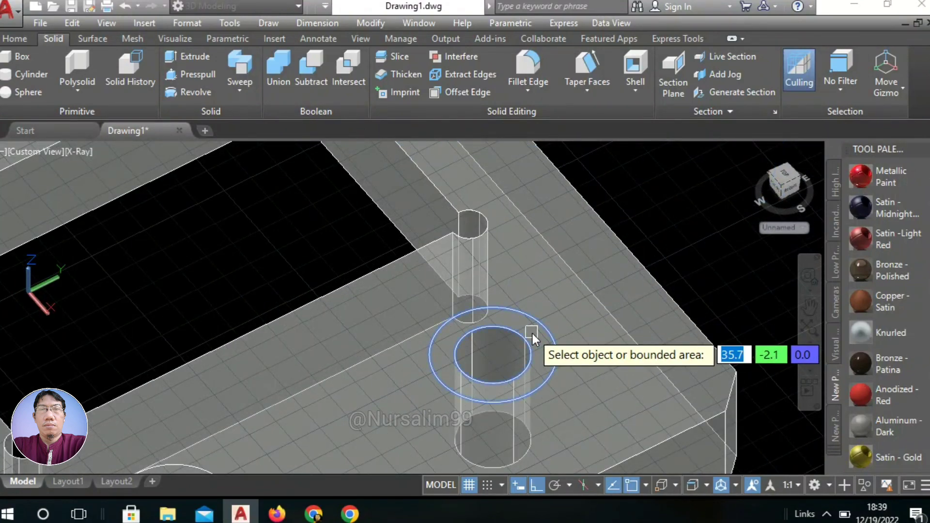
{"action": "left_click", "coordinate": [532, 333]}
{"action": "scroll", "coordinate": [533, 333], "scroll_direction": "down", "scroll_amount": 4}
{"action": "right_click", "coordinate": [572, 251]}
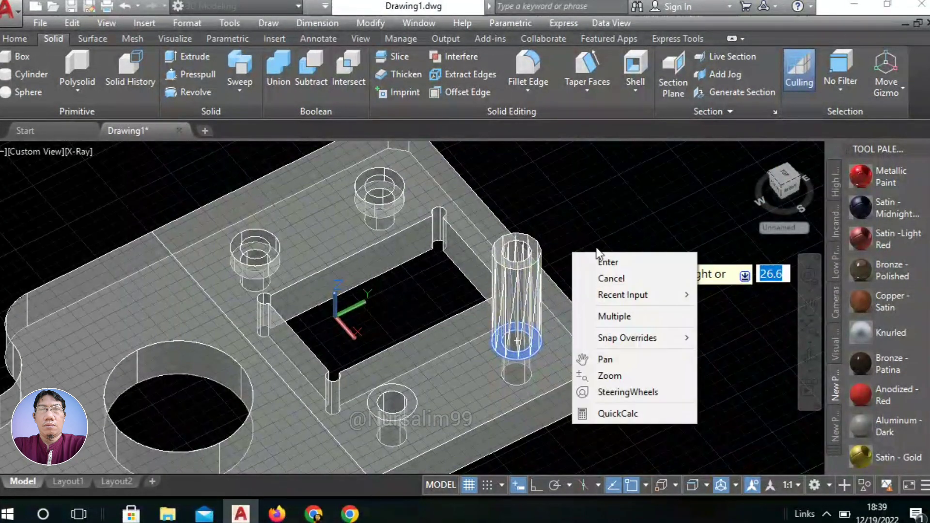
{"action": "left_click", "coordinate": [599, 256]}
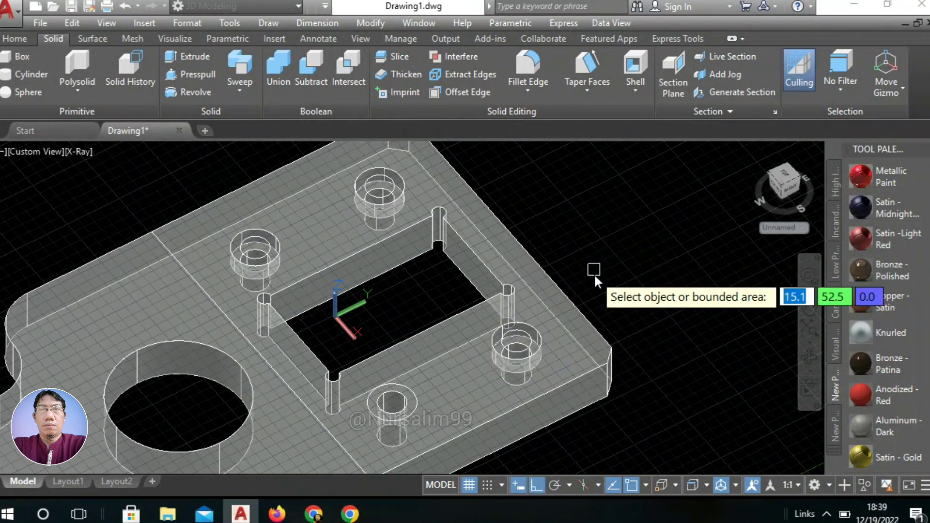
Step: Press-pull the ring around the remaining plain mounting hole into the plate as a counterbore and finish the Presspull command
{"action": "middle_click_drag", "start_coordinate": [594, 273], "coordinate": [639, 210]}
{"action": "scroll", "coordinate": [489, 351], "scroll_direction": "up", "scroll_amount": 5}
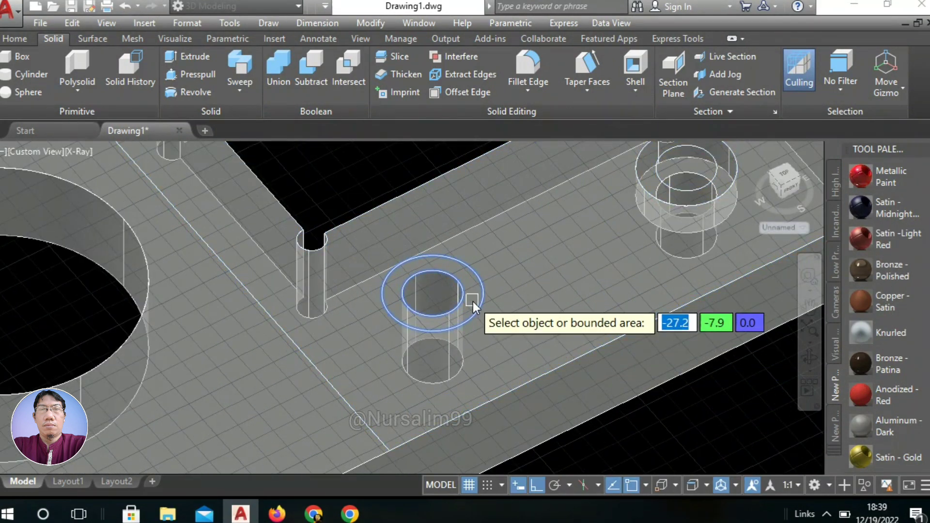
{"action": "left_click", "coordinate": [473, 302]}
{"action": "right_click", "coordinate": [354, 188]}
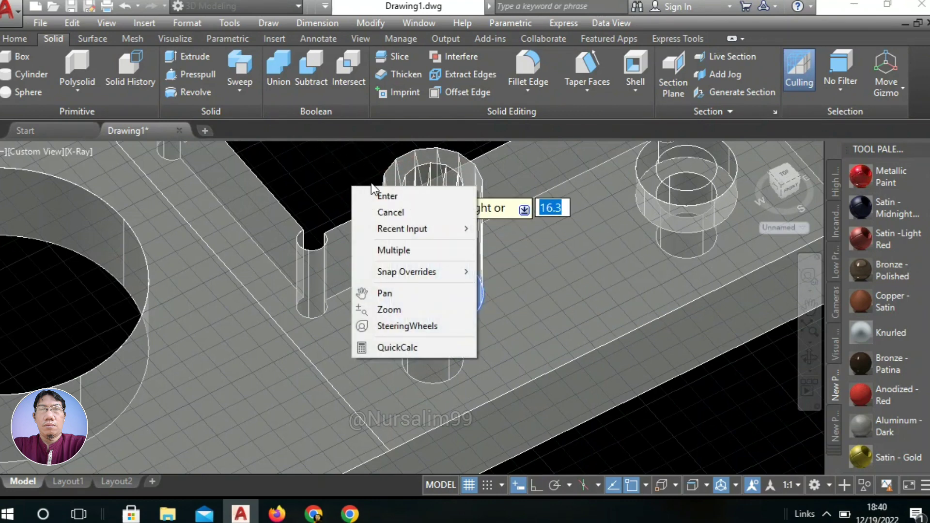
{"action": "left_click", "coordinate": [365, 195]}
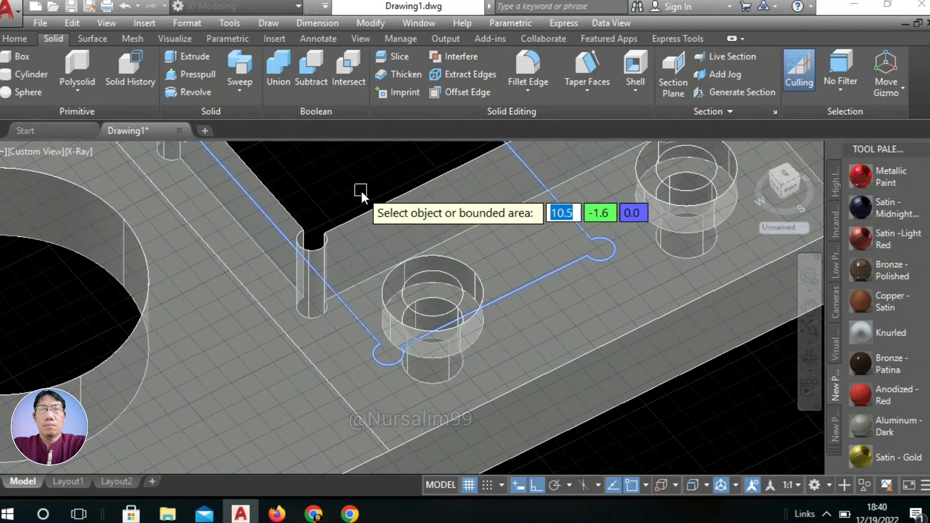
{"action": "right_click", "coordinate": [362, 193]}
{"action": "left_click", "coordinate": [397, 201]}
{"action": "scroll", "coordinate": [380, 205], "scroll_direction": "down", "scroll_amount": 3}
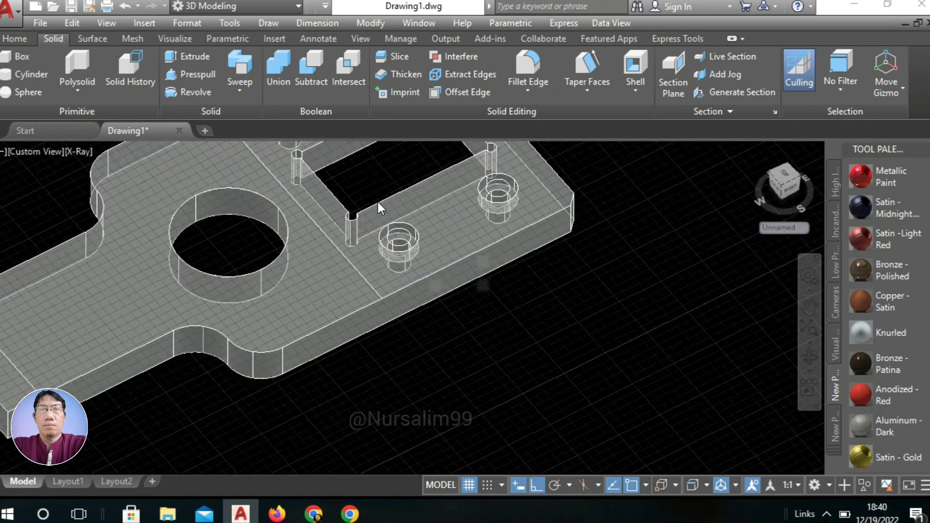
Step: Erase the leftover 2D outlines of the rectangular cutout and the four counterbored holes
{"action": "middle_click_drag", "start_coordinate": [347, 219], "coordinate": [414, 320]}
{"action": "scroll", "coordinate": [435, 337], "scroll_direction": "down", "scroll_amount": 2}
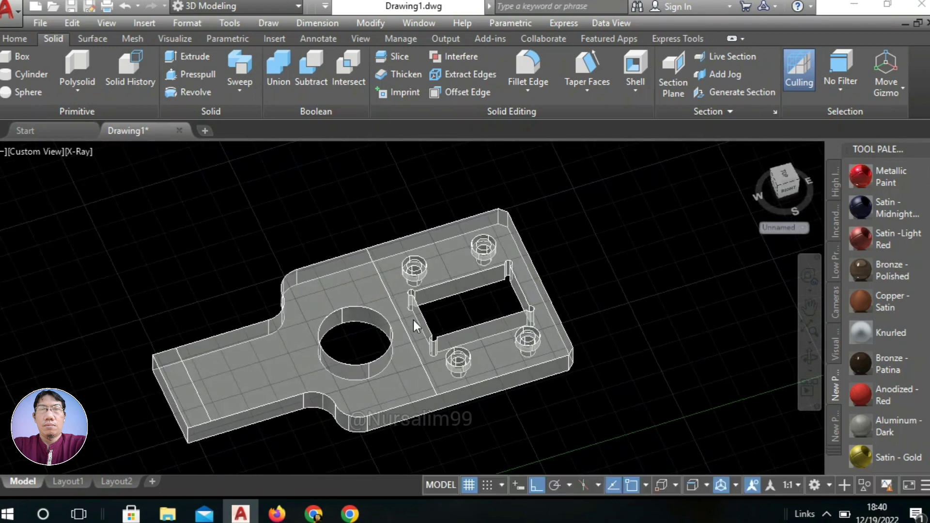
{"action": "left_click", "coordinate": [387, 204]}
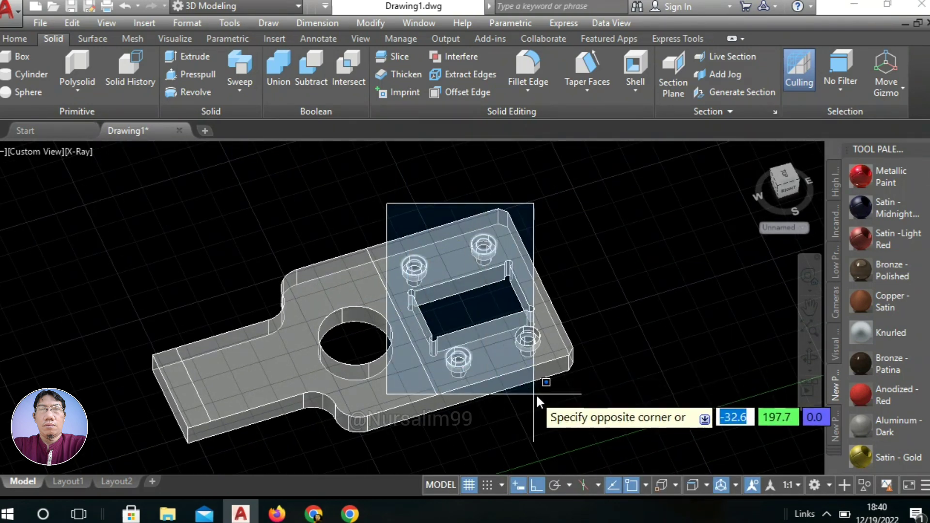
{"action": "left_click", "coordinate": [542, 396]}
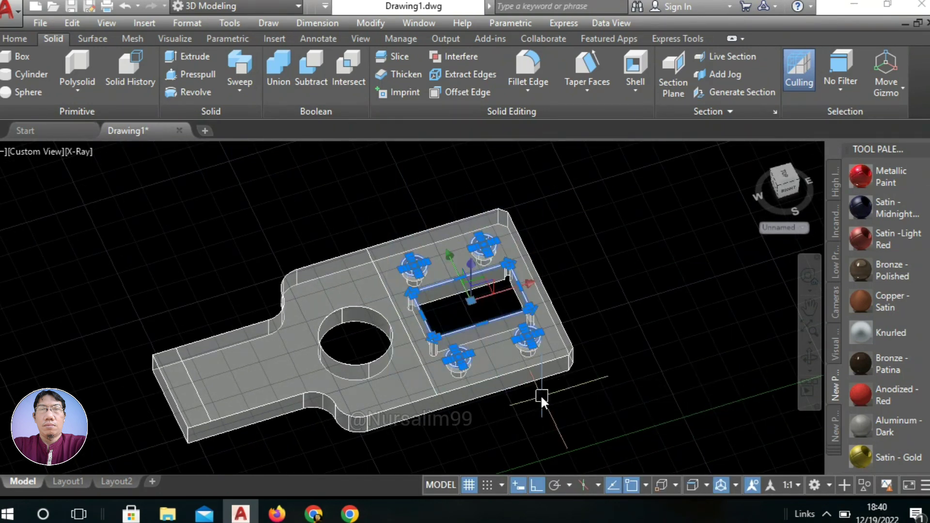
{"action": "right_click", "coordinate": [558, 257]}
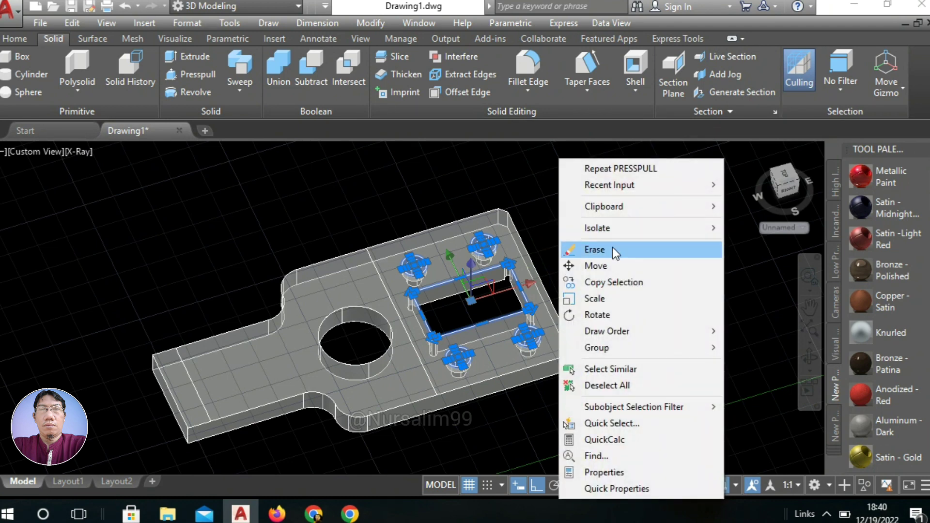
{"action": "left_click", "coordinate": [625, 249]}
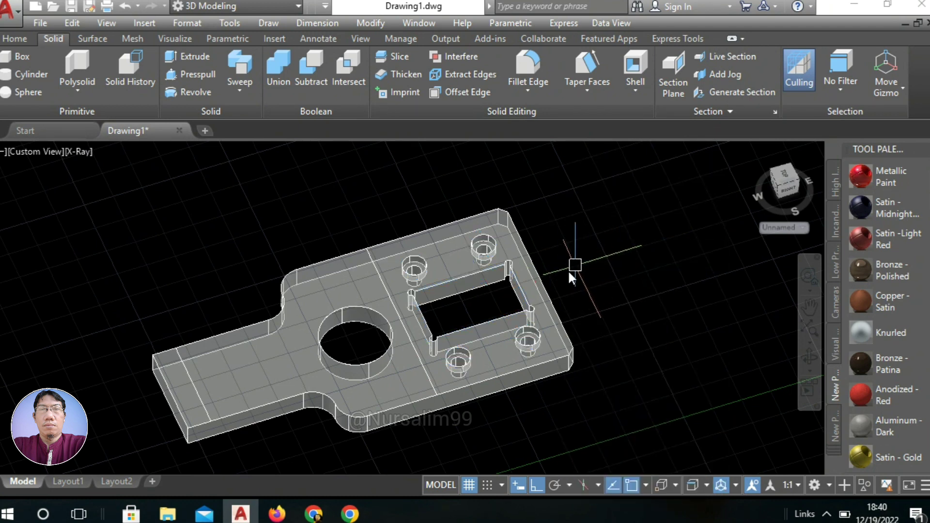
Step: Erase the leftover 2D circle on the rim of the large round hole
{"action": "left_click", "coordinate": [290, 225]}
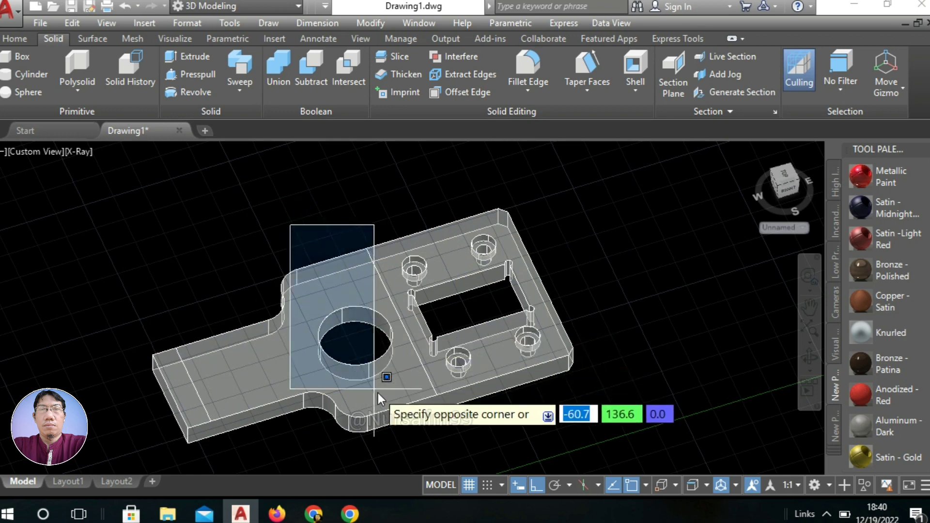
{"action": "left_click", "coordinate": [402, 406]}
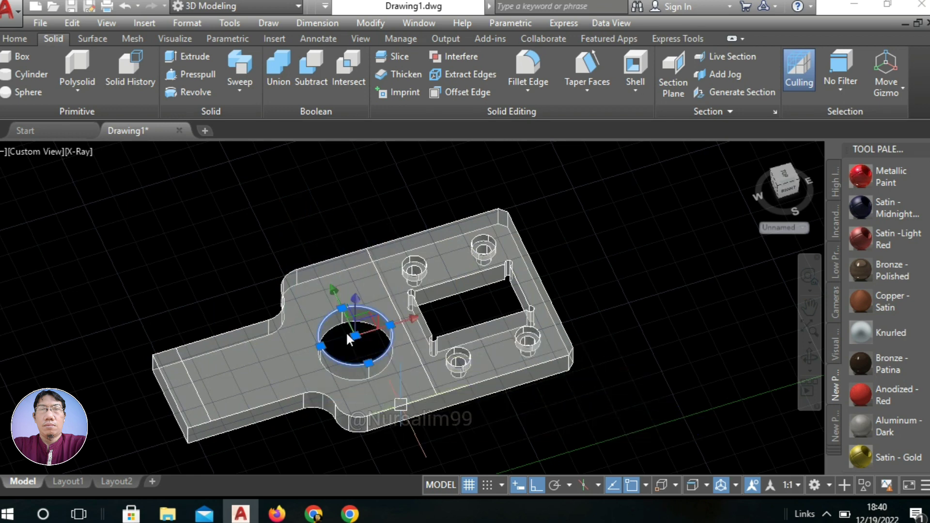
{"action": "right_click", "coordinate": [313, 219]}
{"action": "left_click", "coordinate": [380, 147]}
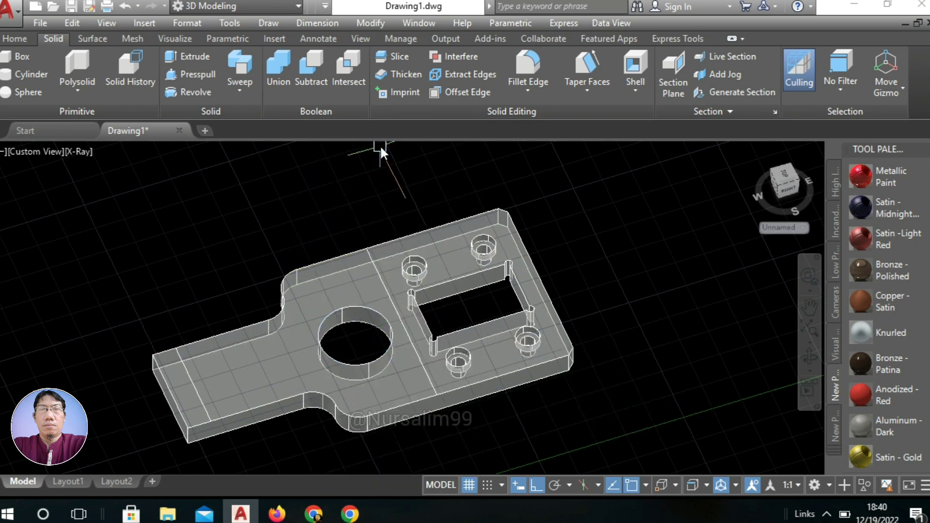
Step: Extrude the narrow rectangle at the tongue end of the plate upward to a height of 45
{"action": "mouse_move", "coordinate": [376, 295]}
{"action": "middle_mouse_down", "text": "shift"}
{"action": "mouse_move", "coordinate": [349, 281]}
{"action": "mouse_move", "coordinate": [405, 265]}
{"action": "middle_mouse_up", "text": "shift"}
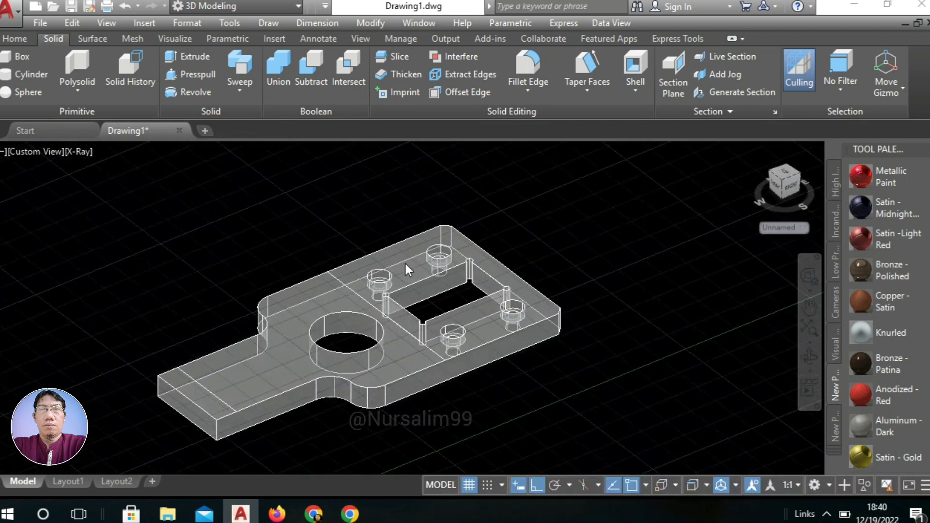
{"action": "type", "text": "EXT"}
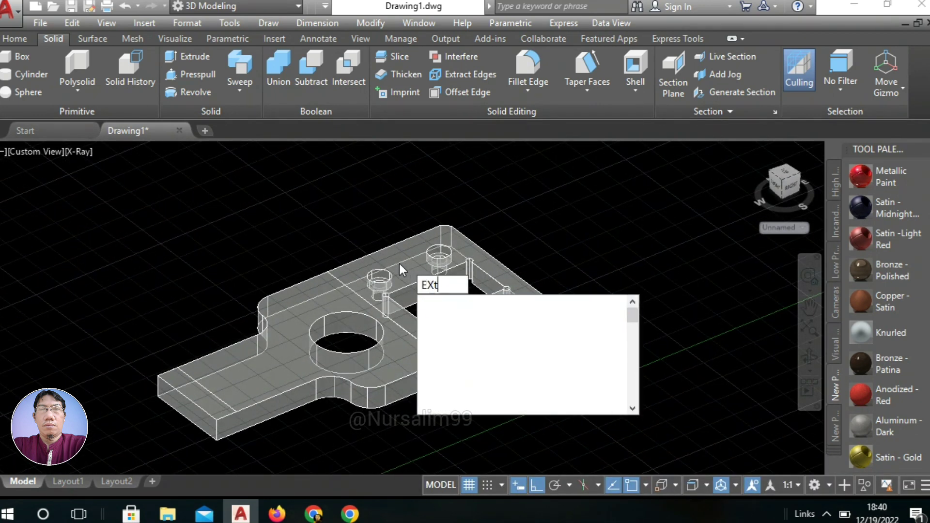
{"action": "left_click", "coordinate": [455, 304]}
{"action": "left_click", "coordinate": [158, 374]}
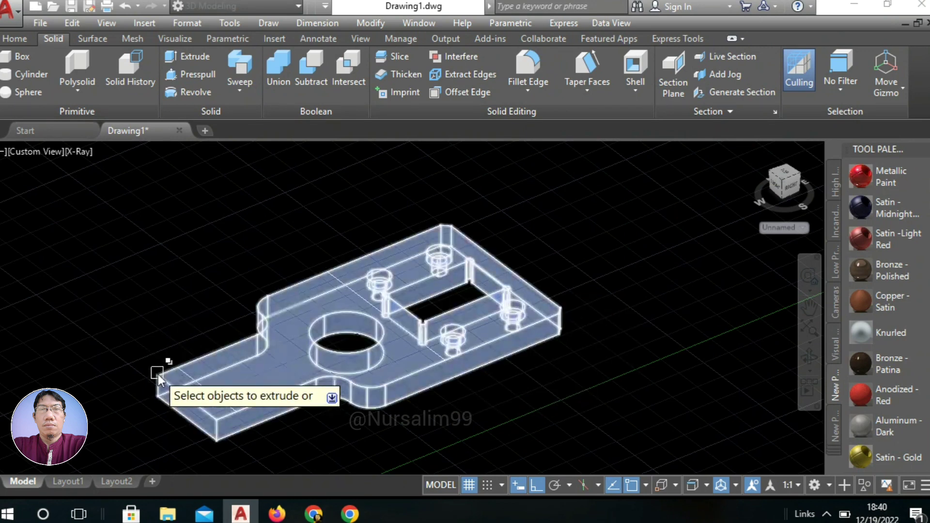
{"action": "left_click", "coordinate": [125, 330]}
{"action": "left_click", "coordinate": [248, 436]}
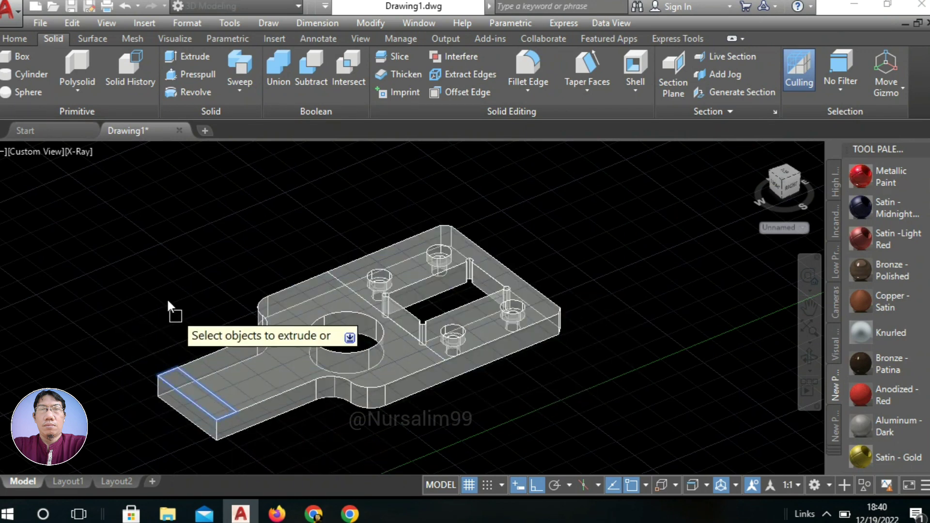
{"action": "right_click", "coordinate": [168, 300]}
{"action": "left_click", "coordinate": [193, 309]}
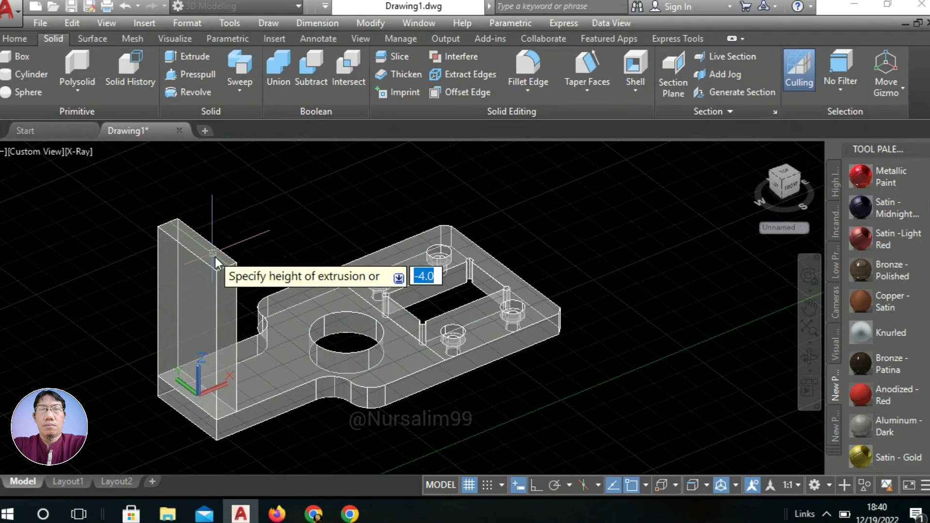
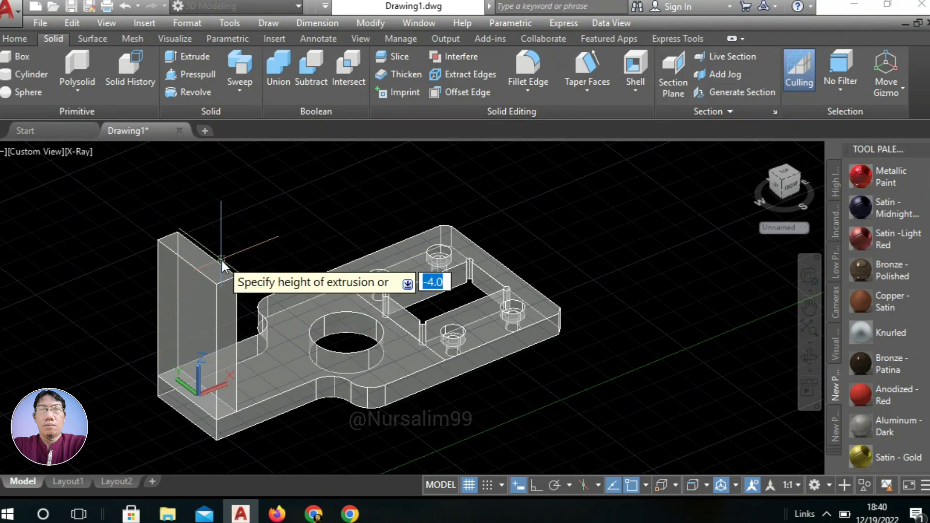
{"action": "right_click", "coordinate": [221, 261]}
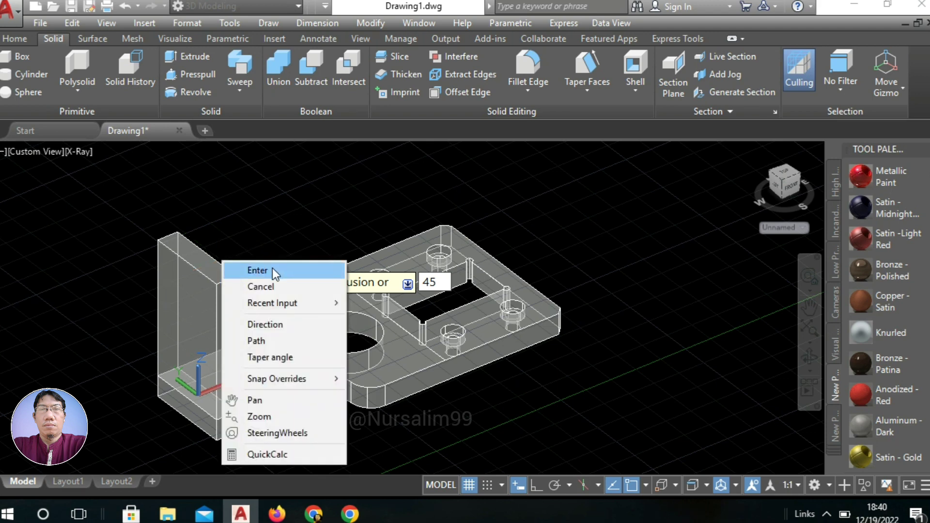
{"action": "left_click", "coordinate": [272, 269]}
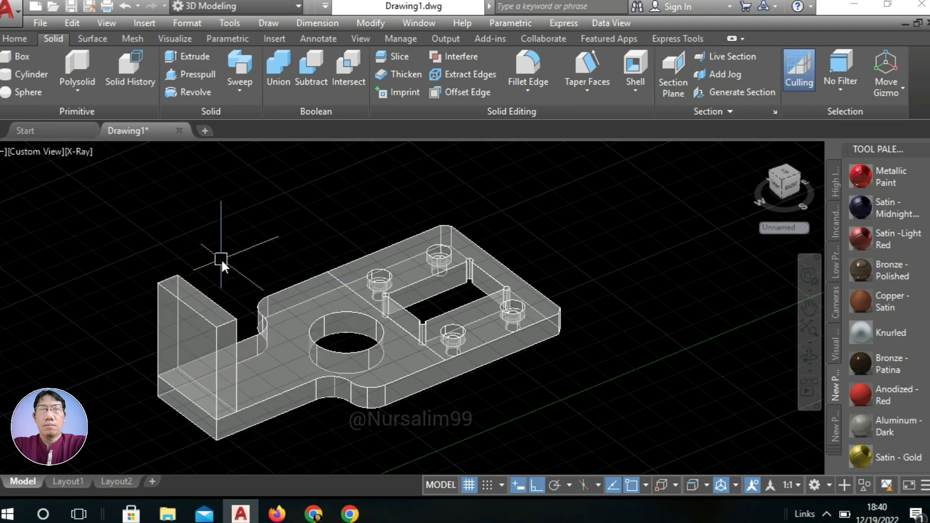
Step: Fillet the rear top corner edge of the upright block with radius 20, picked from the corner to the midpoint of its top edge
{"action": "mouse_move", "coordinate": [221, 259]}
{"action": "middle_mouse_down", "text": "shift"}
{"action": "mouse_move", "coordinate": [203, 269]}
{"action": "mouse_move", "coordinate": [237, 272]}
{"action": "mouse_move", "coordinate": [226, 278]}
{"action": "mouse_move", "coordinate": [235, 269]}
{"action": "middle_mouse_up", "text": "shift"}
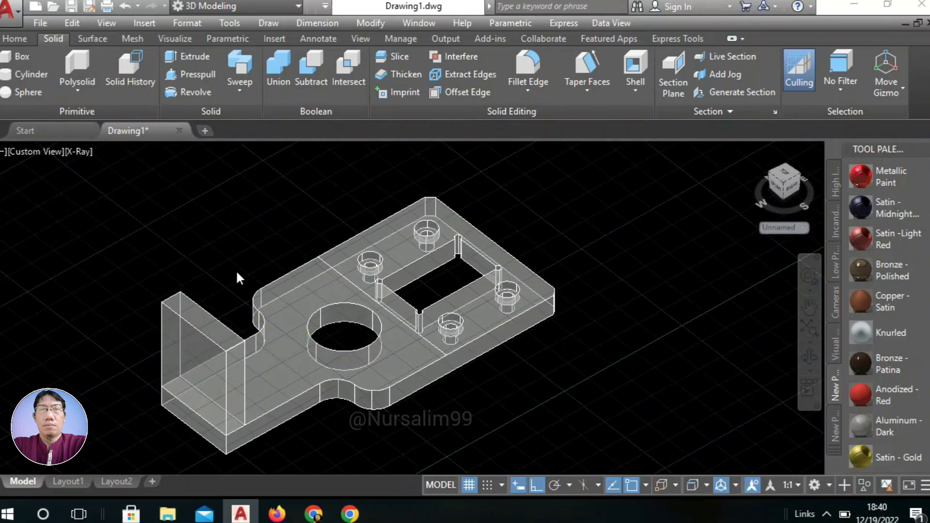
{"action": "type", "text": "f"}
{"action": "key", "text": "Return"}
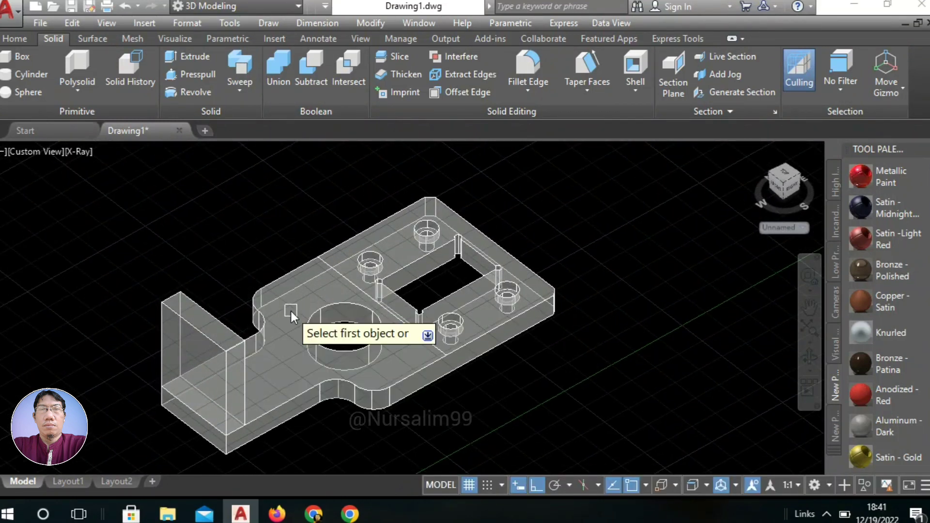
{"action": "right_click", "coordinate": [225, 267]}
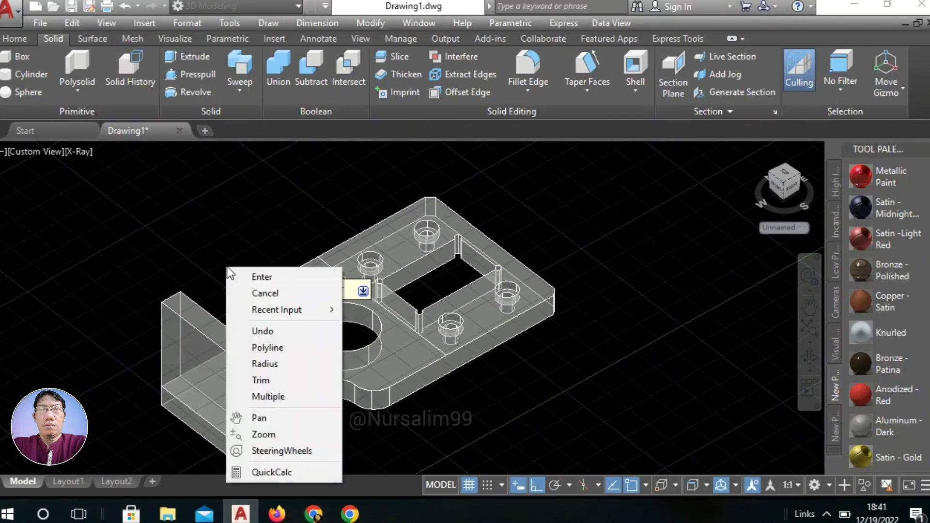
{"action": "left_click", "coordinate": [259, 364]}
{"action": "scroll", "coordinate": [230, 321], "scroll_direction": "up", "scroll_amount": 4}
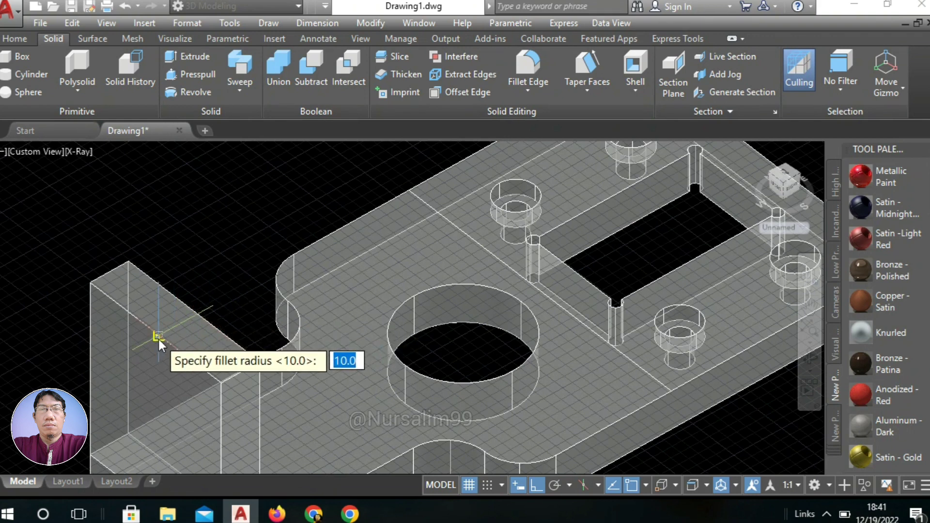
{"action": "scroll", "coordinate": [172, 342], "scroll_direction": "down", "scroll_amount": 2}
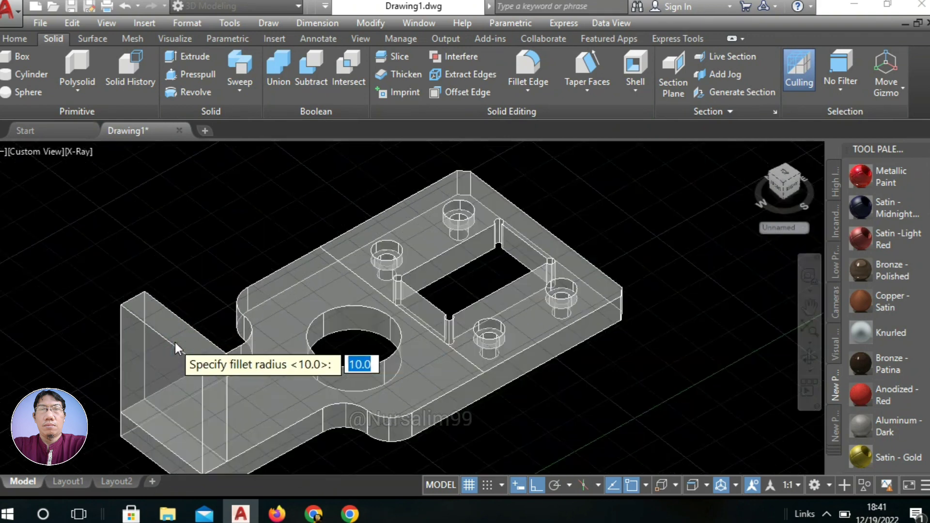
{"action": "scroll", "coordinate": [174, 341], "scroll_direction": "down", "scroll_amount": 1}
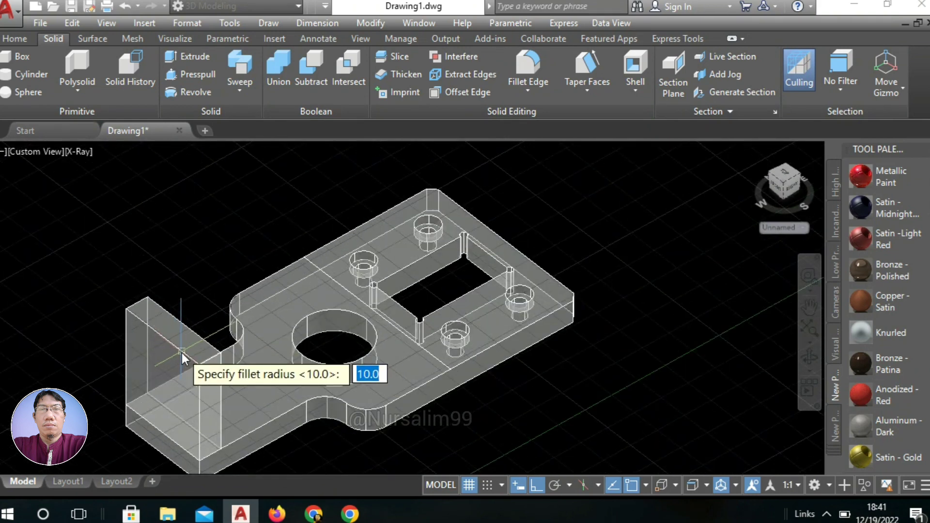
{"action": "left_click", "coordinate": [125, 308]}
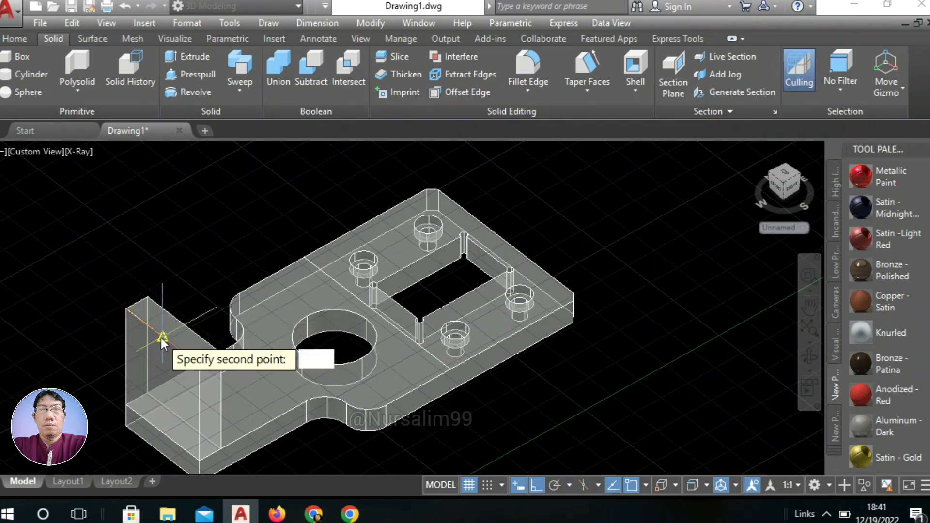
{"action": "left_click", "coordinate": [160, 338]}
{"action": "left_click", "coordinate": [137, 294]}
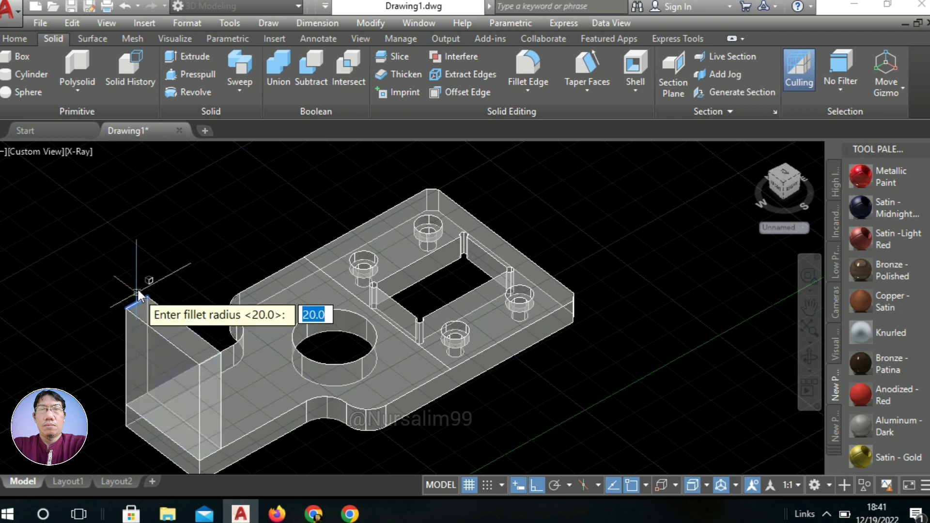
{"action": "right_click", "coordinate": [141, 290]}
{"action": "left_click", "coordinate": [149, 296]}
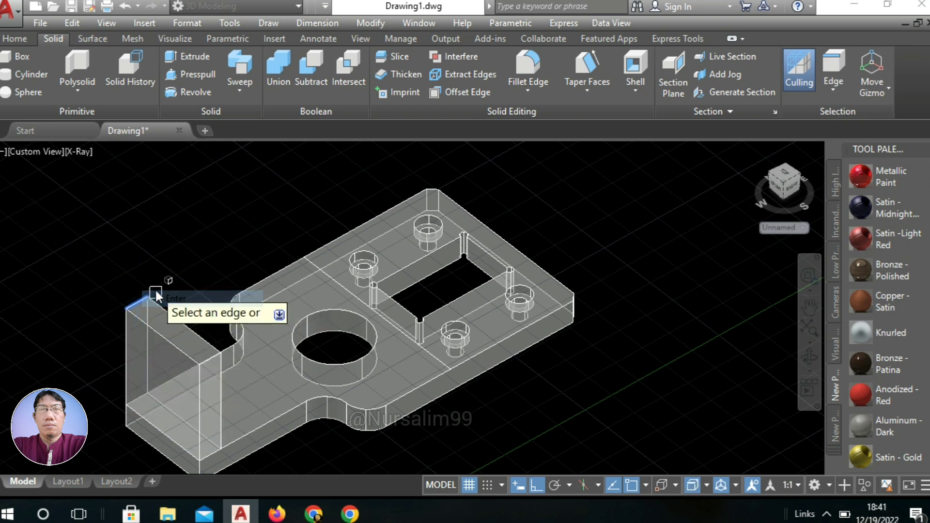
{"action": "left_click", "coordinate": [134, 303]}
{"action": "right_click", "coordinate": [136, 277]}
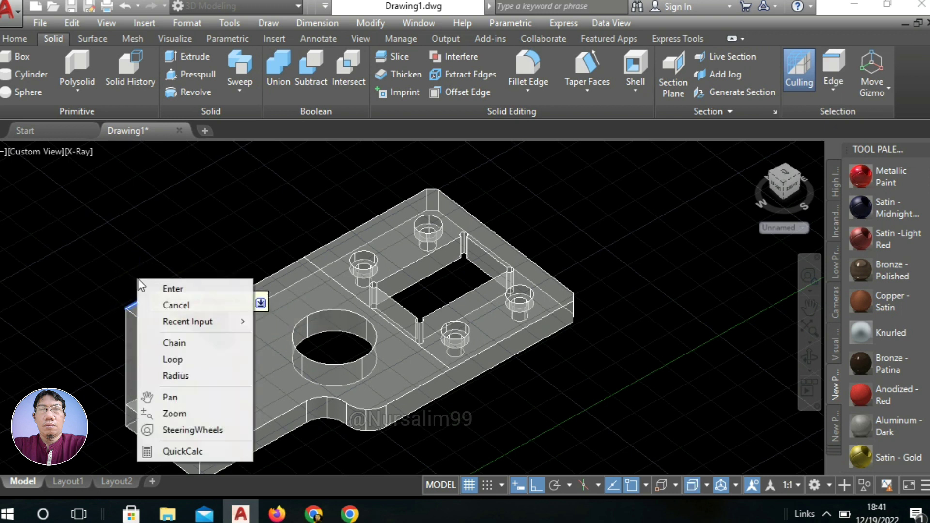
{"action": "left_click", "coordinate": [150, 284]}
Step: Fillet the remaining square top edge of the upright block so its top is fully rounded
{"action": "right_click", "coordinate": [149, 283]}
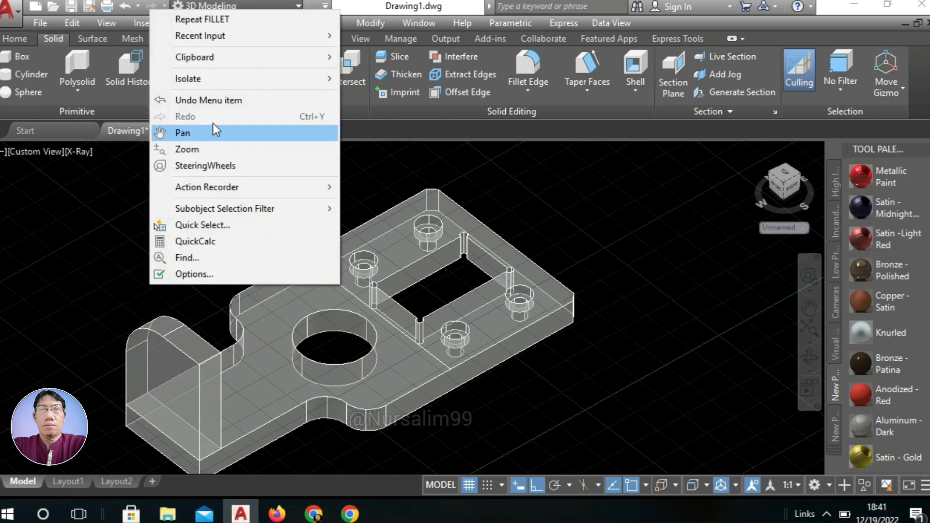
{"action": "left_click", "coordinate": [223, 21]}
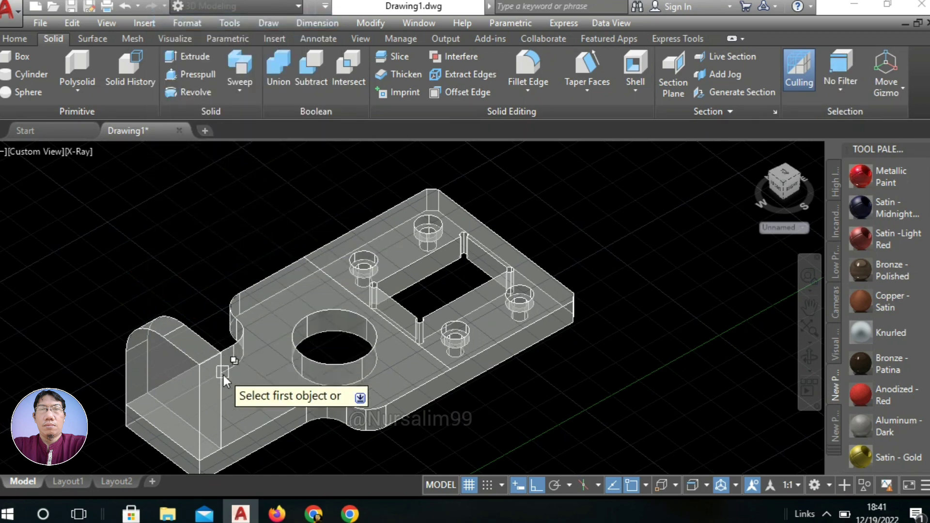
{"action": "scroll", "coordinate": [223, 376], "scroll_direction": "up", "scroll_amount": 3}
{"action": "middle_click_drag", "start_coordinate": [224, 377], "coordinate": [212, 356], "text": "shift"}
{"action": "left_click", "coordinate": [174, 258]}
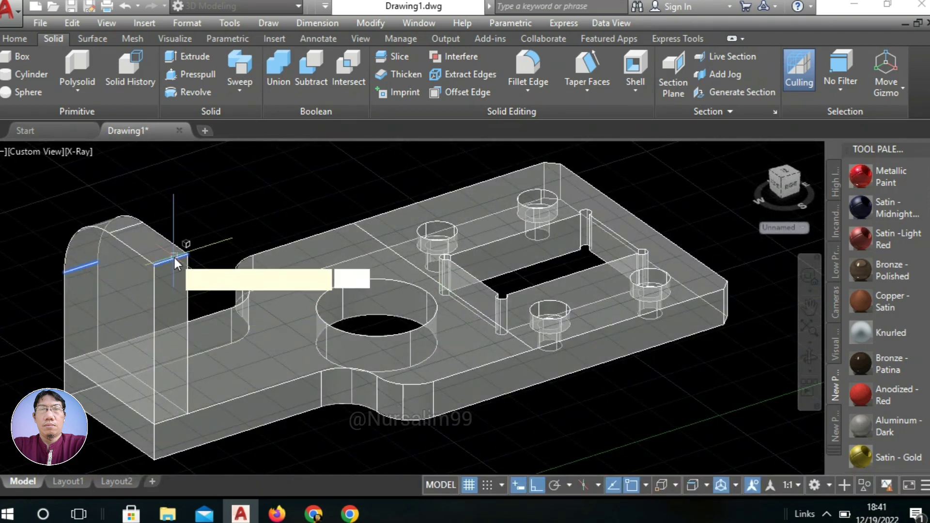
{"action": "right_click", "coordinate": [184, 253]}
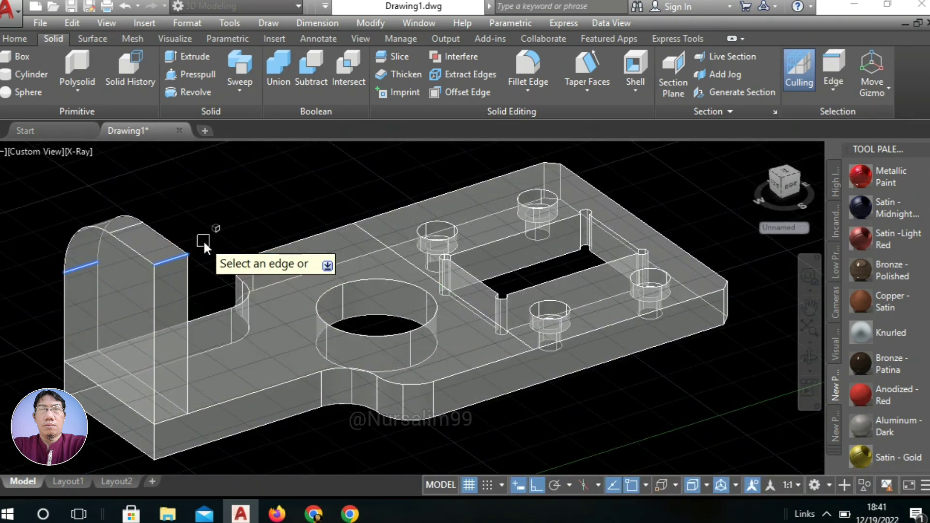
{"action": "right_click", "coordinate": [218, 246]}
{"action": "left_click", "coordinate": [223, 250]}
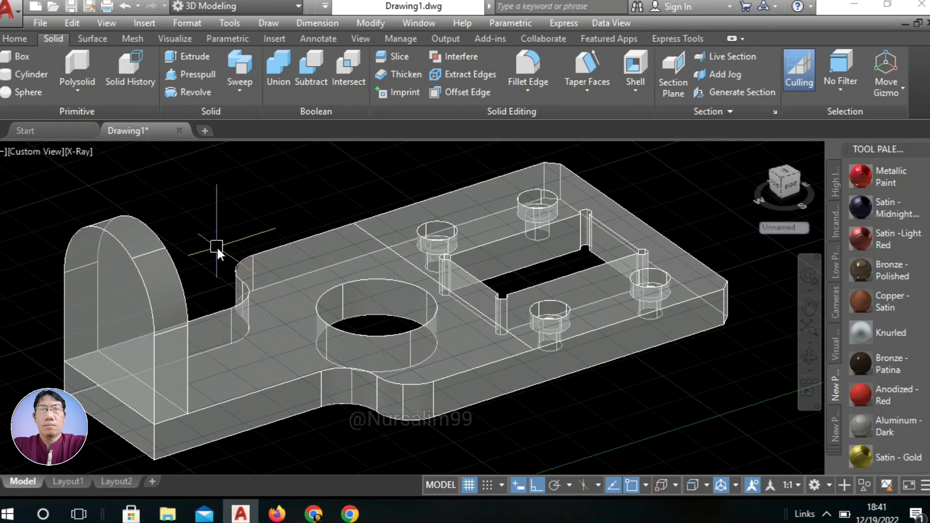
Step: Align the UCS to the rounded edge of the upright using the Object option
{"action": "type", "text": "UCS"}
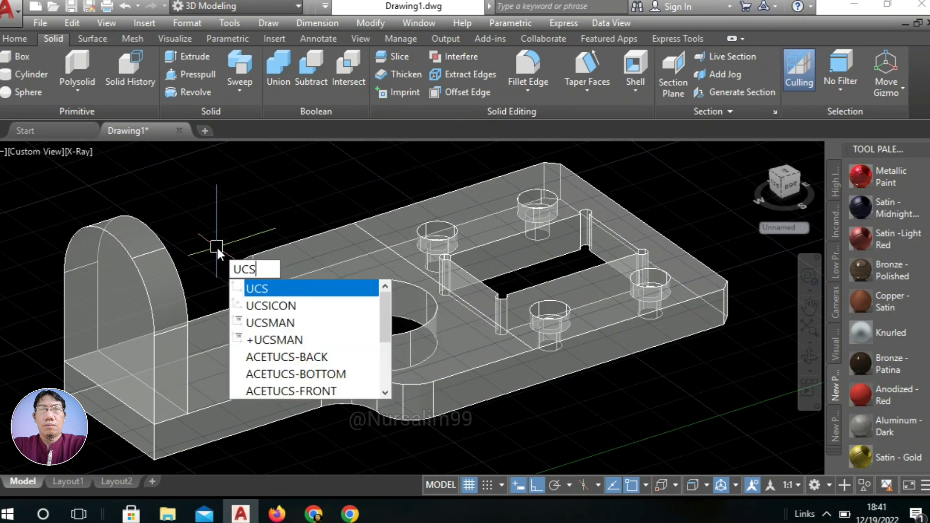
{"action": "left_click", "coordinate": [254, 288]}
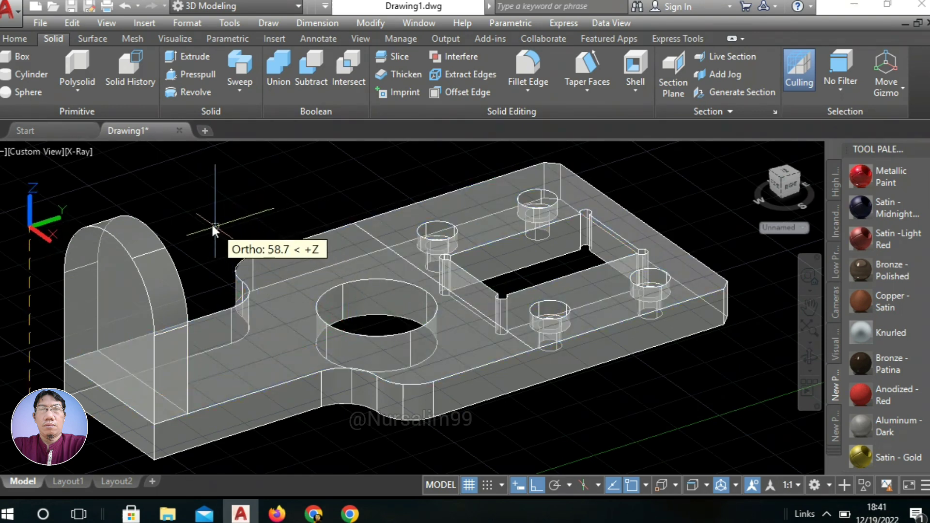
{"action": "right_click", "coordinate": [194, 218]}
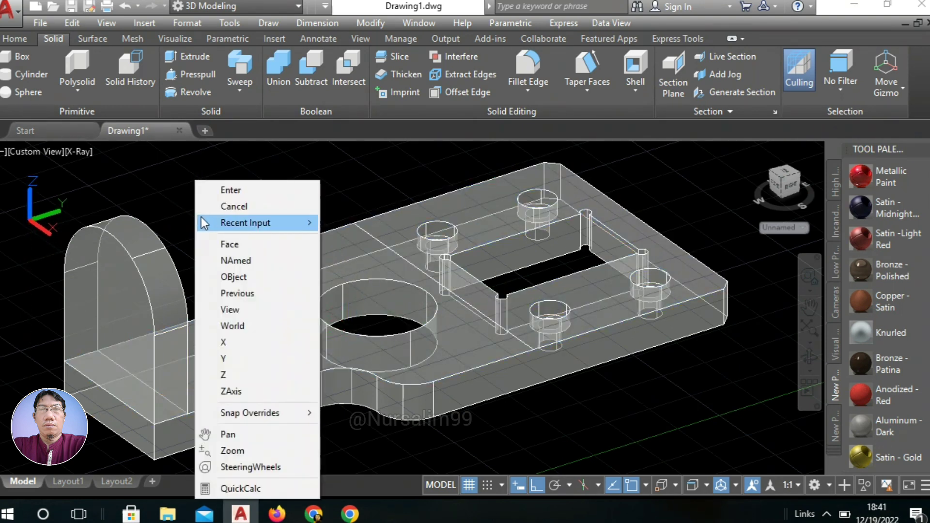
{"action": "left_click", "coordinate": [238, 275]}
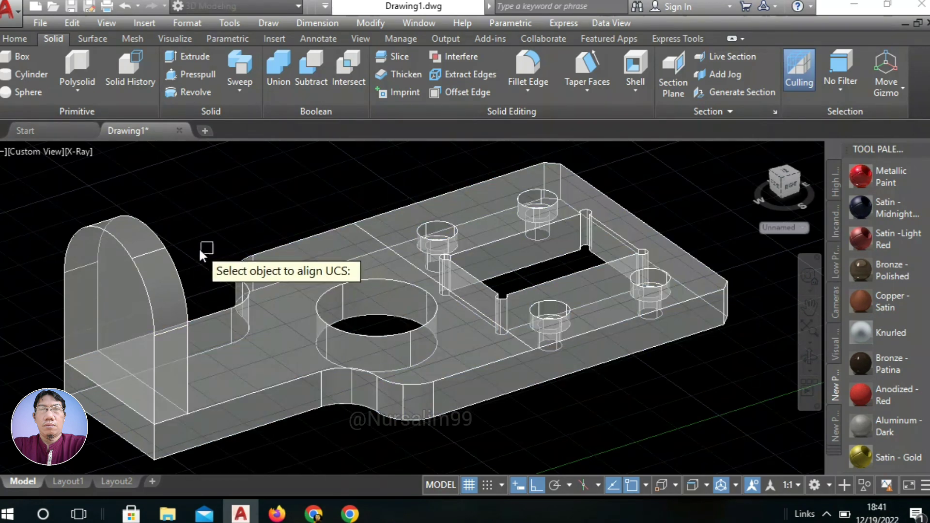
{"action": "scroll", "coordinate": [126, 280], "scroll_direction": "up", "scroll_amount": 5}
{"action": "left_click", "coordinate": [129, 286]}
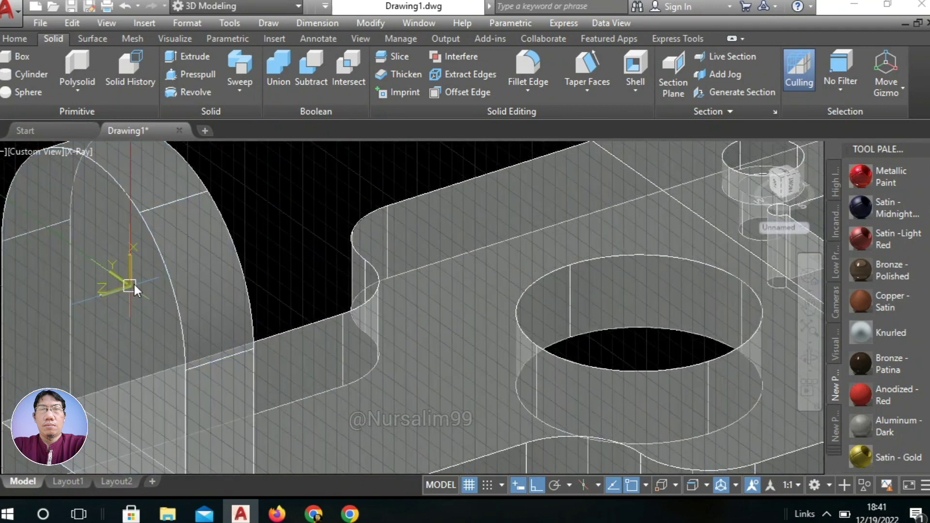
Step: Draw a circle of diameter 30 on the upright's outer face, centred on its rounded top
{"action": "scroll", "coordinate": [134, 284], "scroll_direction": "down", "scroll_amount": 5}
{"action": "middle_click_drag", "start_coordinate": [154, 249], "coordinate": [185, 247], "text": "shift"}
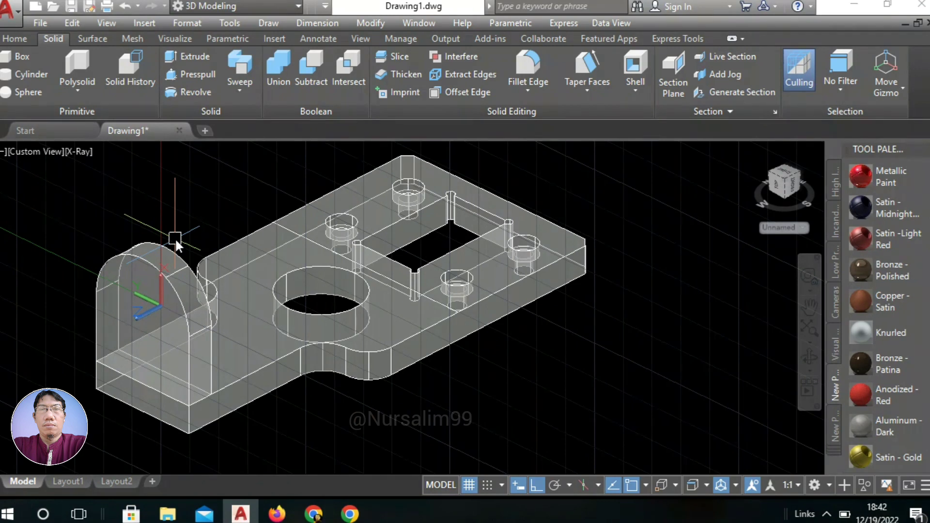
{"action": "type", "text": "C"}
{"action": "left_click", "coordinate": [228, 282]}
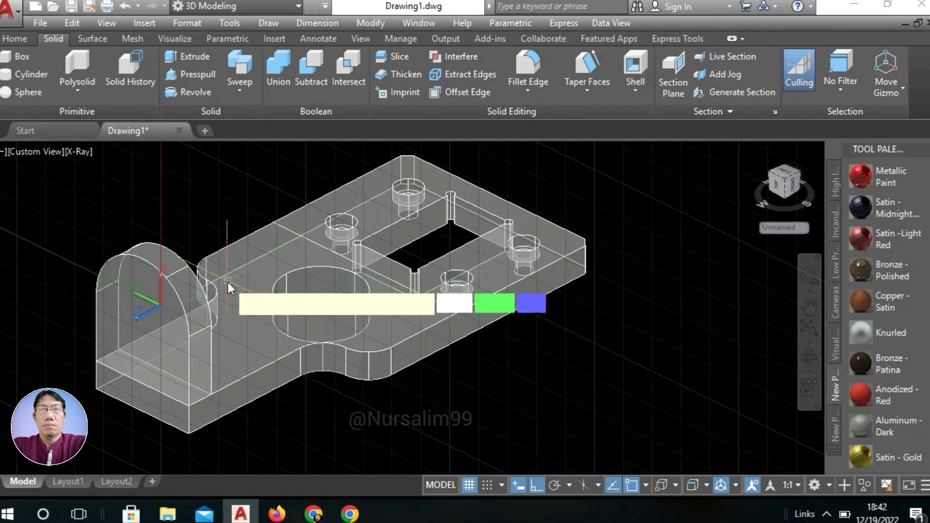
{"action": "left_click", "coordinate": [143, 315]}
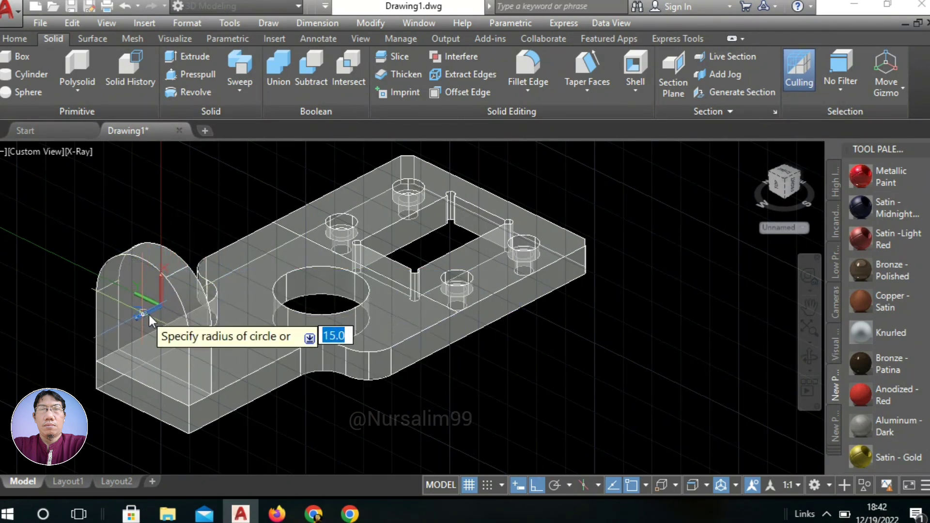
{"action": "scroll", "coordinate": [167, 317], "scroll_direction": "up", "scroll_amount": 3}
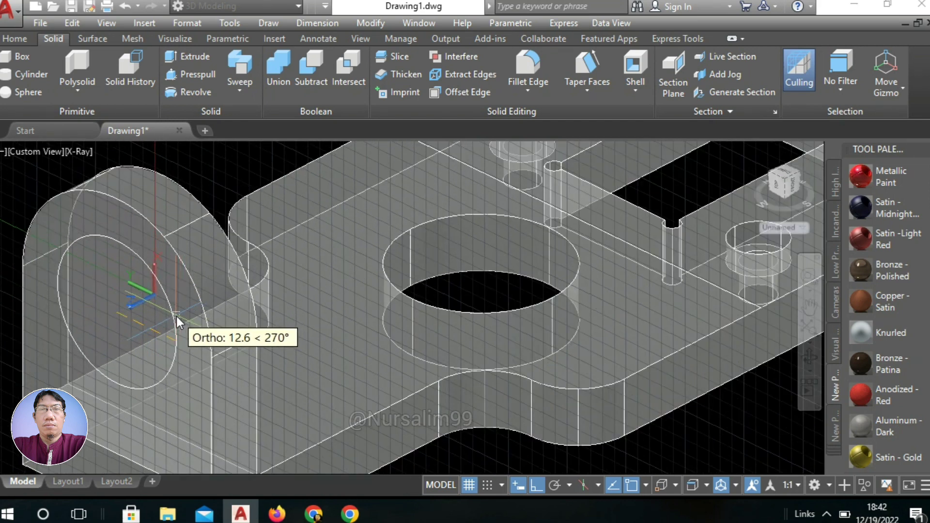
{"action": "right_click", "coordinate": [177, 316]}
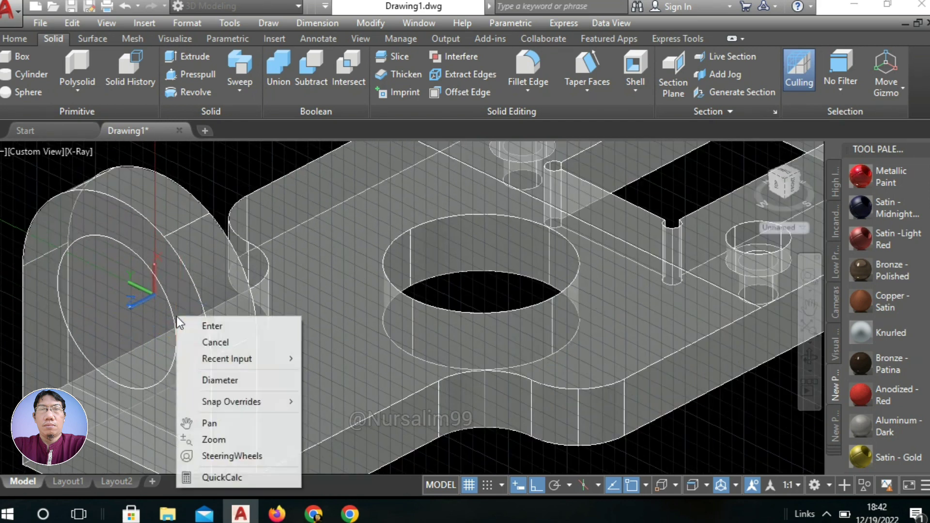
{"action": "left_click", "coordinate": [211, 379]}
{"action": "scroll", "coordinate": [201, 341], "scroll_direction": "down", "scroll_amount": 4}
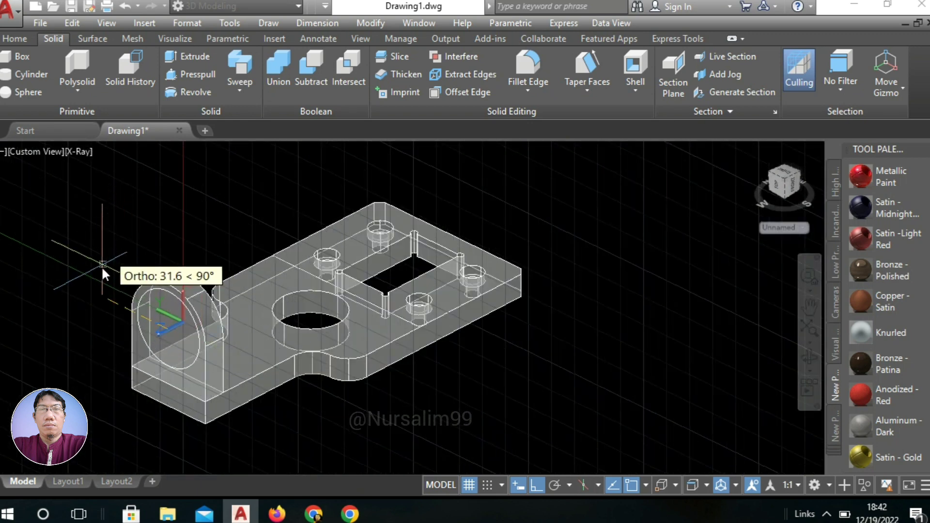
{"action": "scroll", "coordinate": [103, 290], "scroll_direction": "up", "scroll_amount": 4}
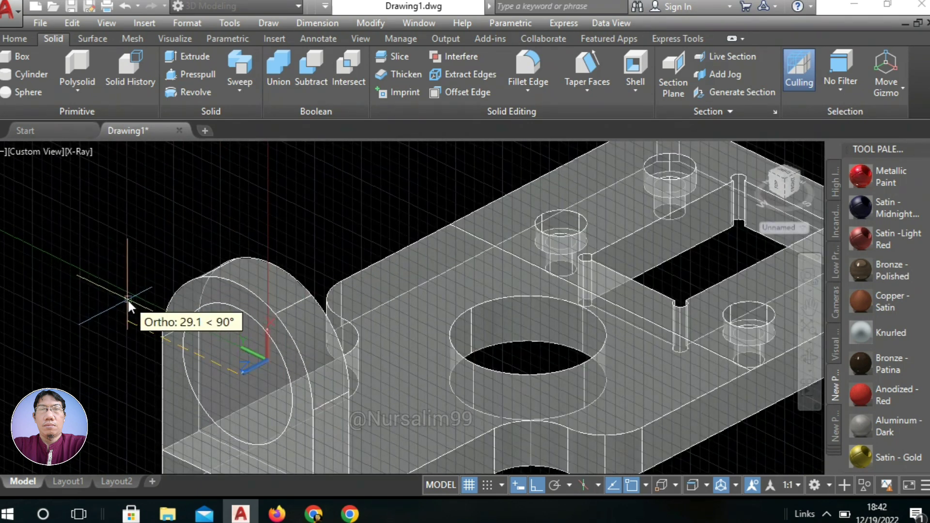
{"action": "type", "text": "30"}
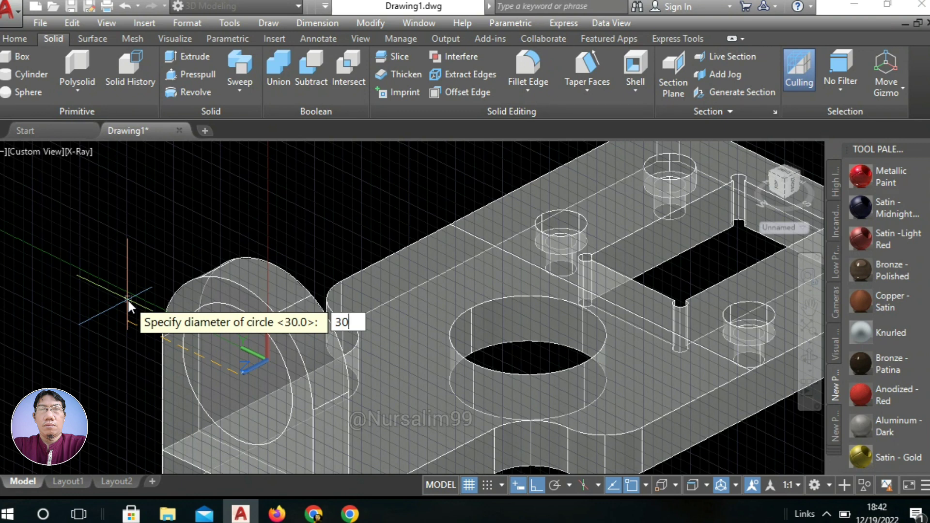
{"action": "right_click", "coordinate": [128, 302]}
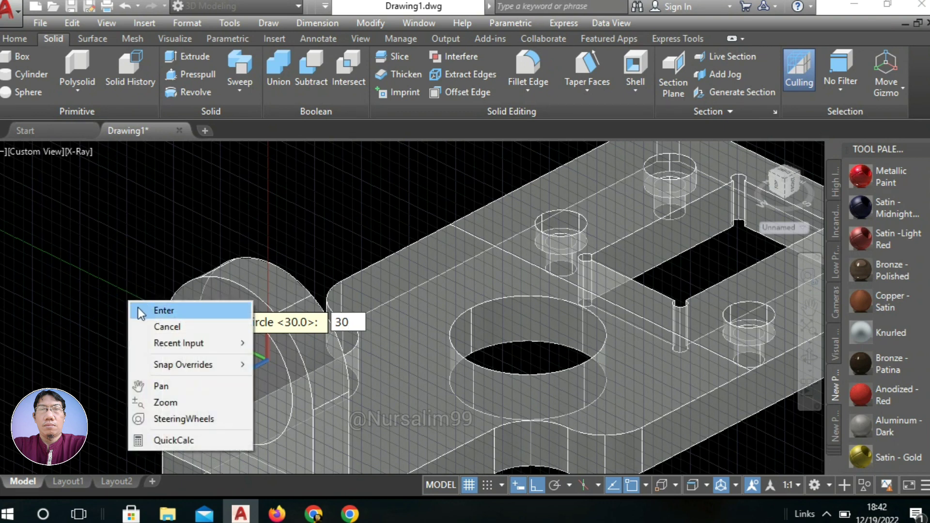
{"action": "left_click", "coordinate": [139, 308]}
Step: Presspull the 30-diameter circle through the full thickness of the upright to cut a hole
{"action": "scroll", "coordinate": [127, 299], "scroll_direction": "down", "scroll_amount": 4}
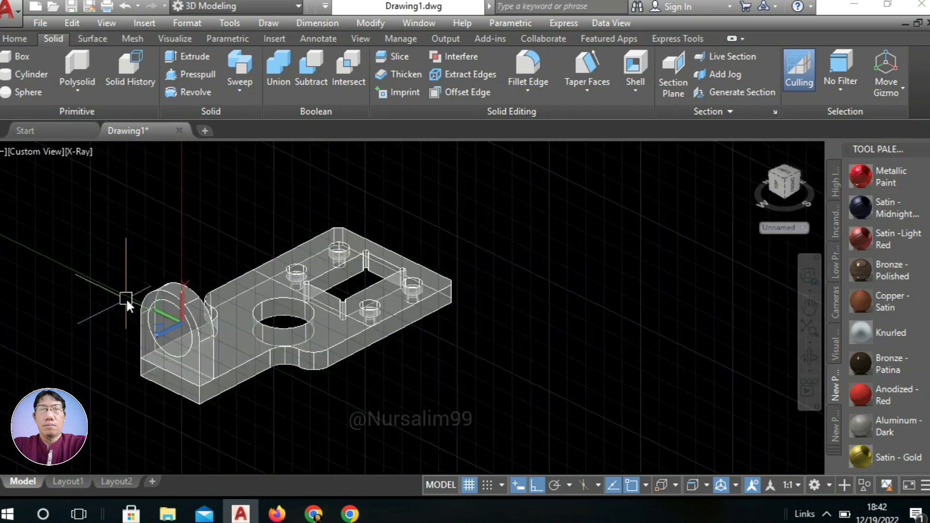
{"action": "type", "text": "PREss"}
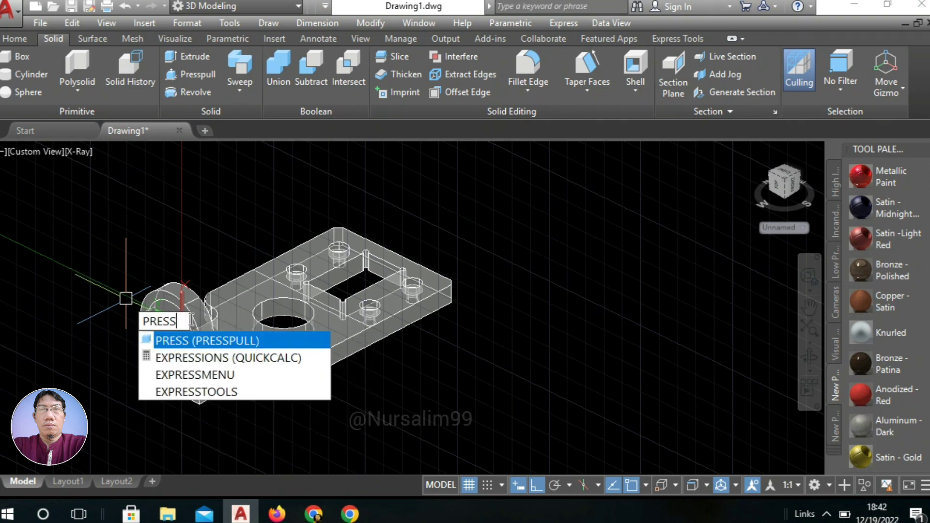
{"action": "left_click", "coordinate": [204, 341]}
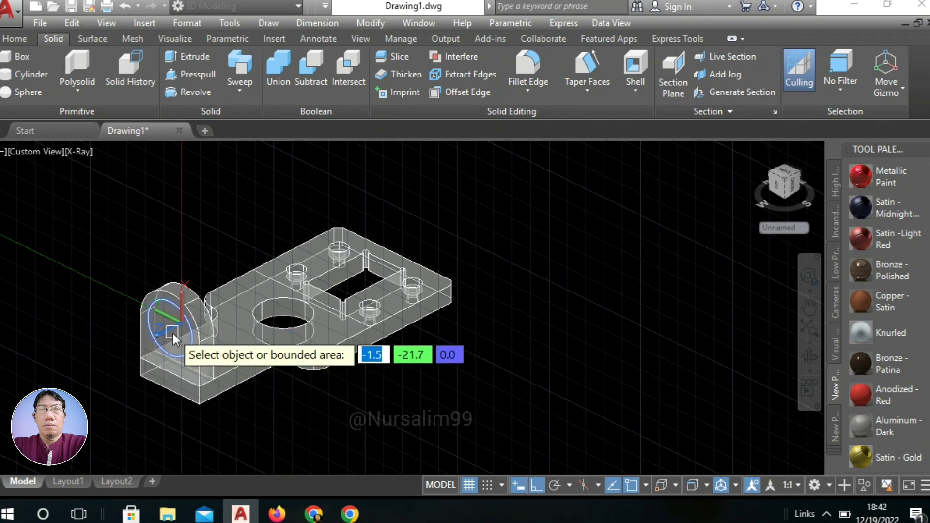
{"action": "left_click", "coordinate": [173, 331]}
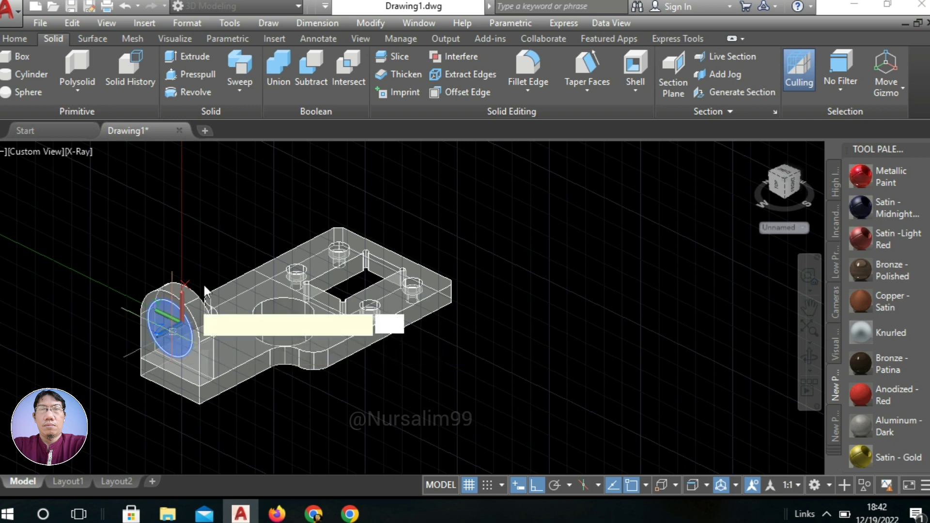
{"action": "left_click", "coordinate": [254, 230]}
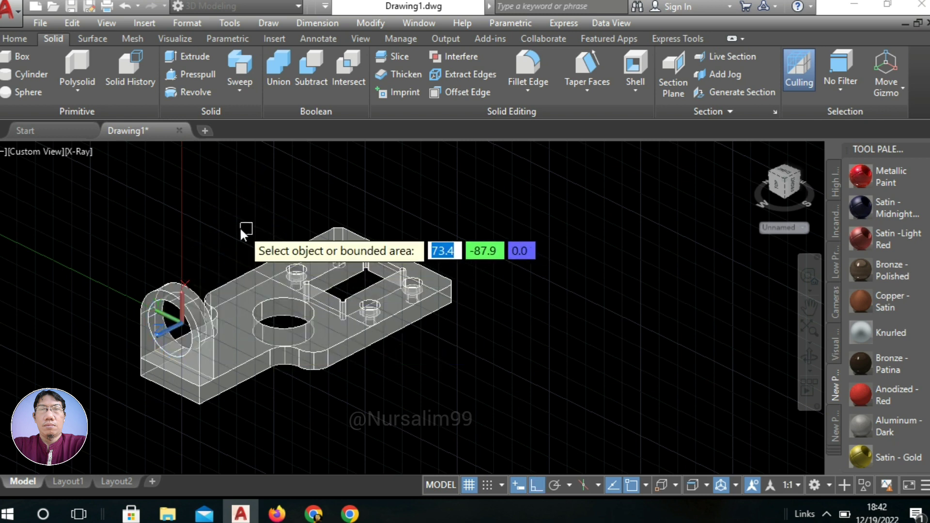
{"action": "right_click", "coordinate": [242, 226]}
{"action": "left_click", "coordinate": [255, 236]}
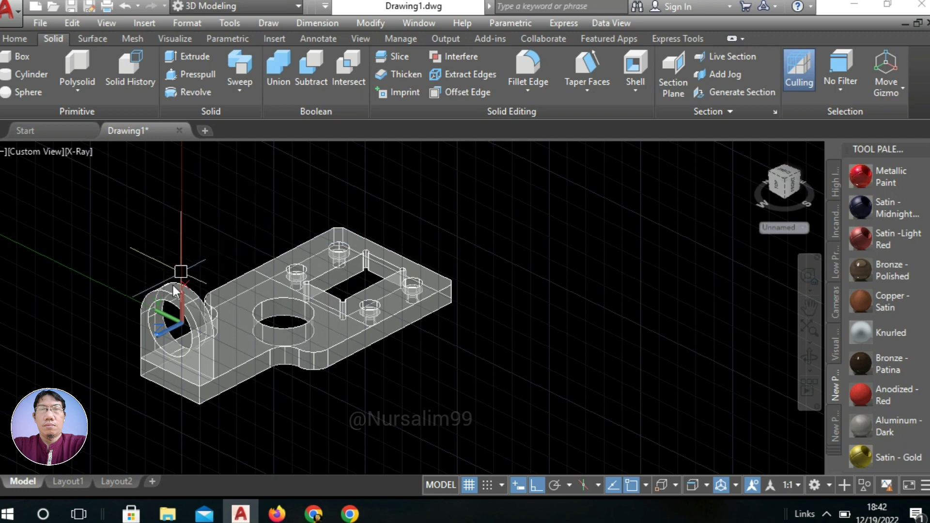
Step: Draw a circle of diameter 34 on the upright's outer face, concentric with the hole
{"action": "scroll", "coordinate": [156, 322], "scroll_direction": "up", "scroll_amount": 4}
{"action": "middle_click_drag", "start_coordinate": [164, 325], "coordinate": [187, 298]}
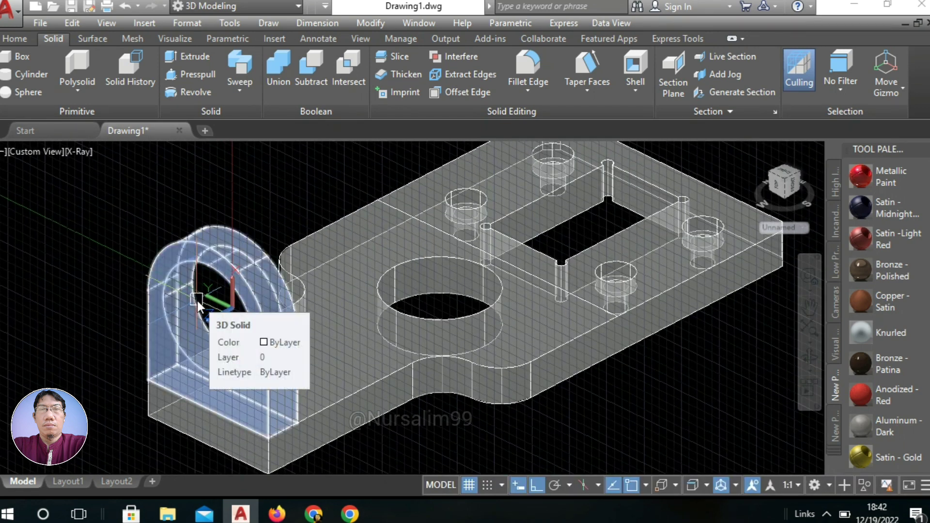
{"action": "type", "text": "c"}
{"action": "key", "text": "Escape"}
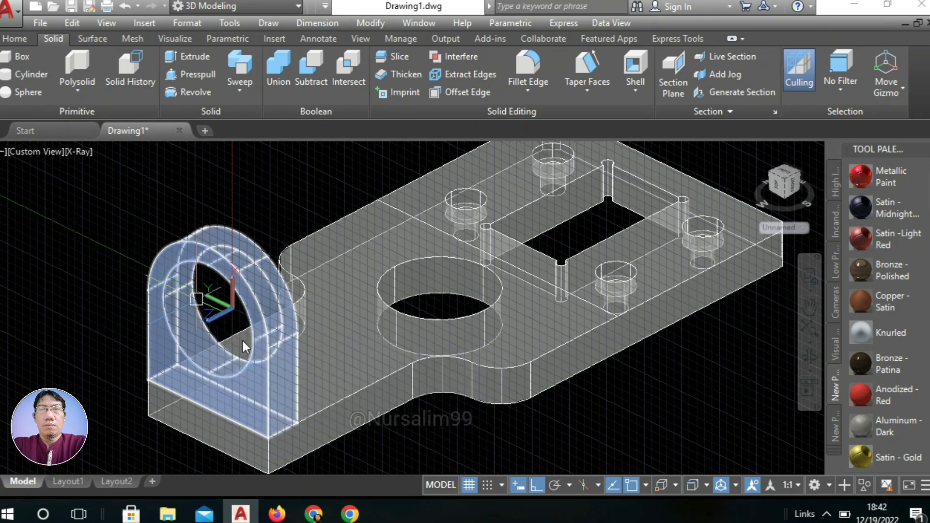
{"action": "key", "text": "Return"}
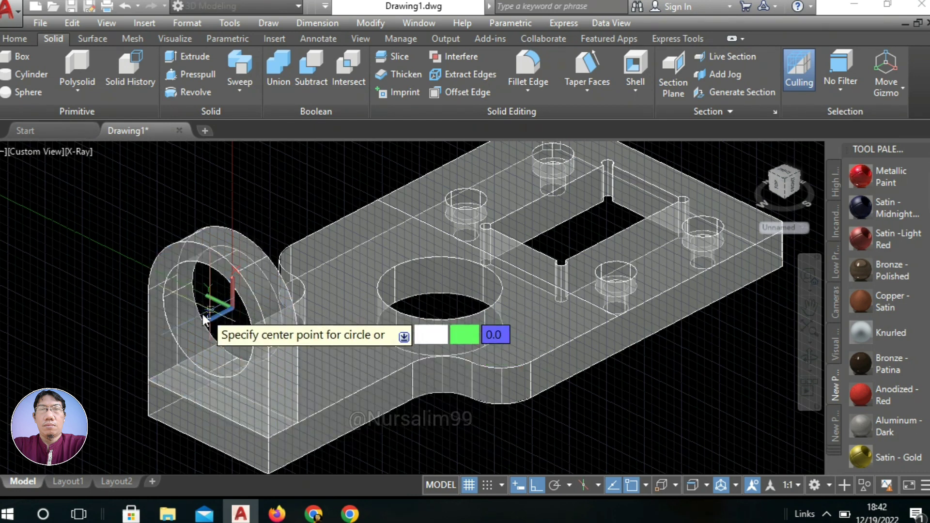
{"action": "left_click", "coordinate": [207, 290]}
{"action": "scroll", "coordinate": [196, 263], "scroll_direction": "up", "scroll_amount": 2}
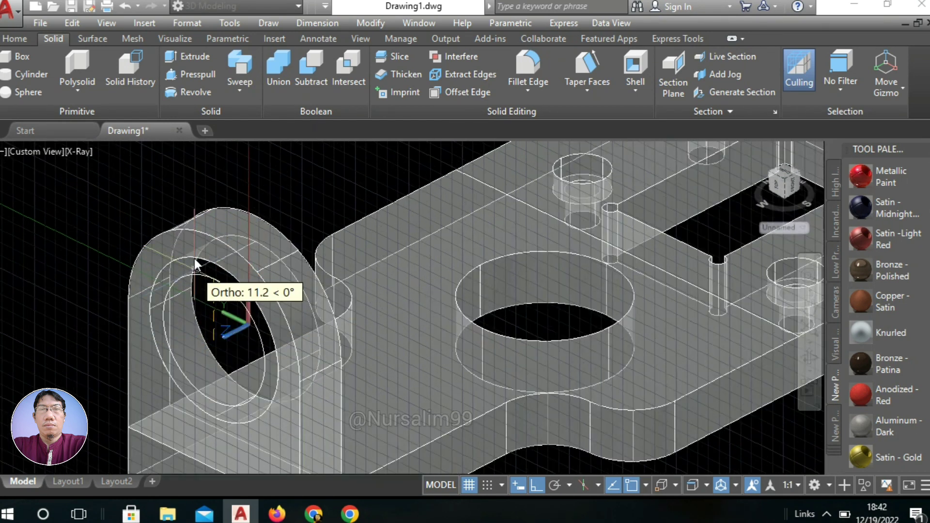
{"action": "scroll", "coordinate": [195, 263], "scroll_direction": "up", "scroll_amount": 2}
{"action": "right_click", "coordinate": [108, 188]}
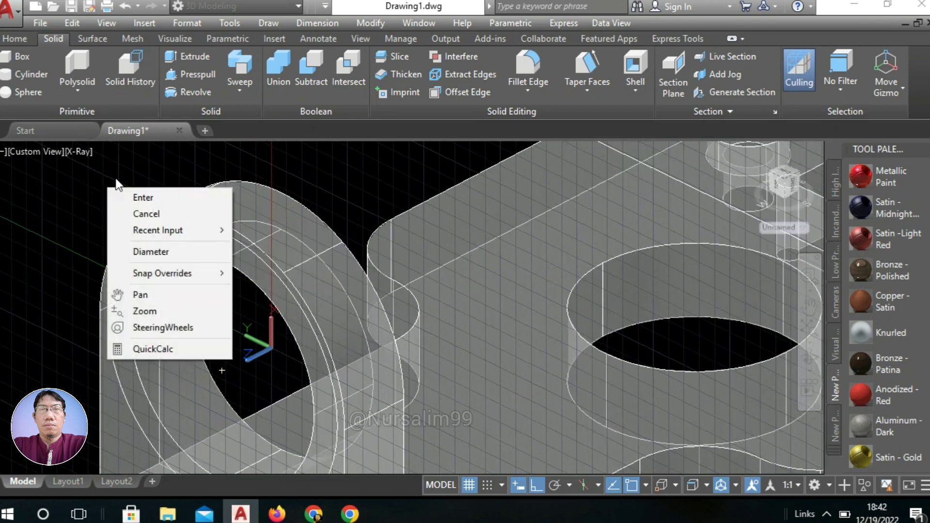
{"action": "left_click", "coordinate": [150, 251]}
{"action": "scroll", "coordinate": [107, 200], "scroll_direction": "down", "scroll_amount": 4}
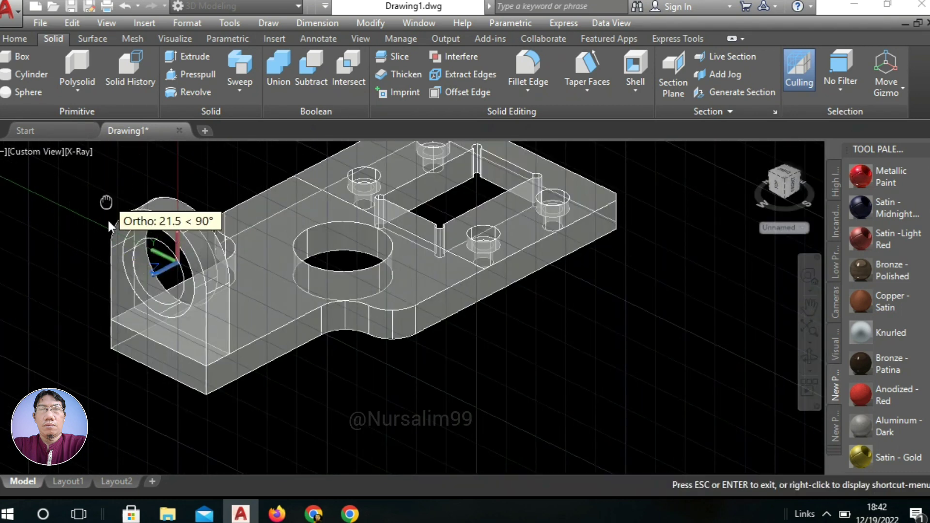
{"action": "middle_click_drag", "start_coordinate": [106, 198], "coordinate": [107, 219]}
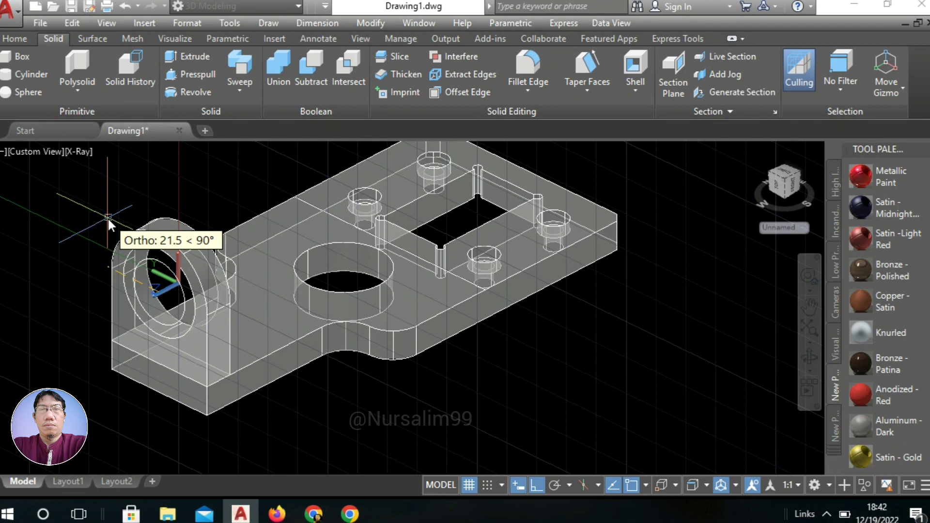
{"action": "type", "text": "3"}
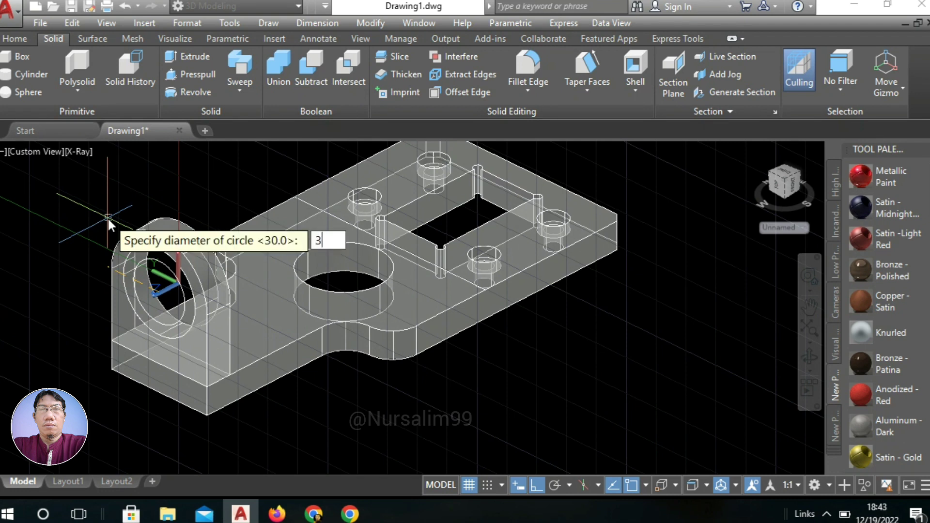
{"action": "type", "text": "4"}
{"action": "right_click", "coordinate": [108, 219]}
{"action": "left_click", "coordinate": [119, 226]}
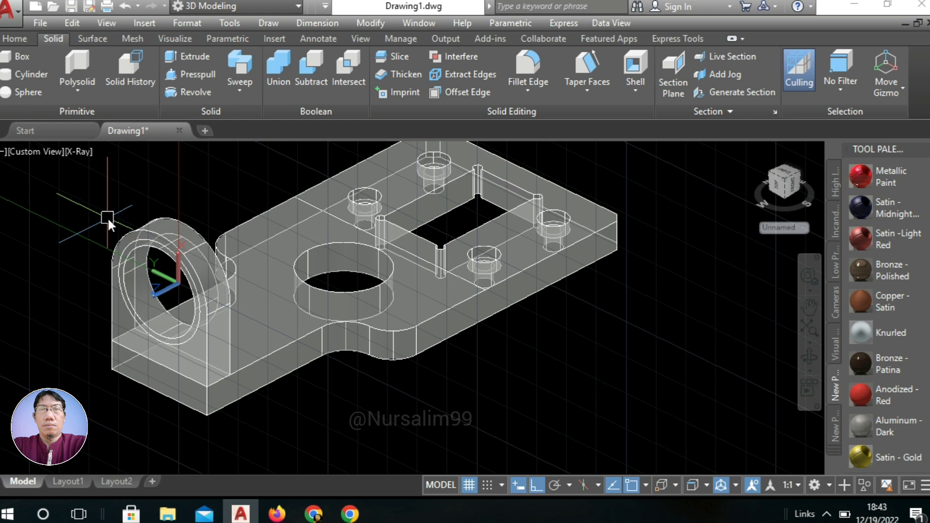
Step: Presspull the ring between the 34-diameter circle and the hole outward by 2 from the upright's outer face
{"action": "type", "text": "PRESs"}
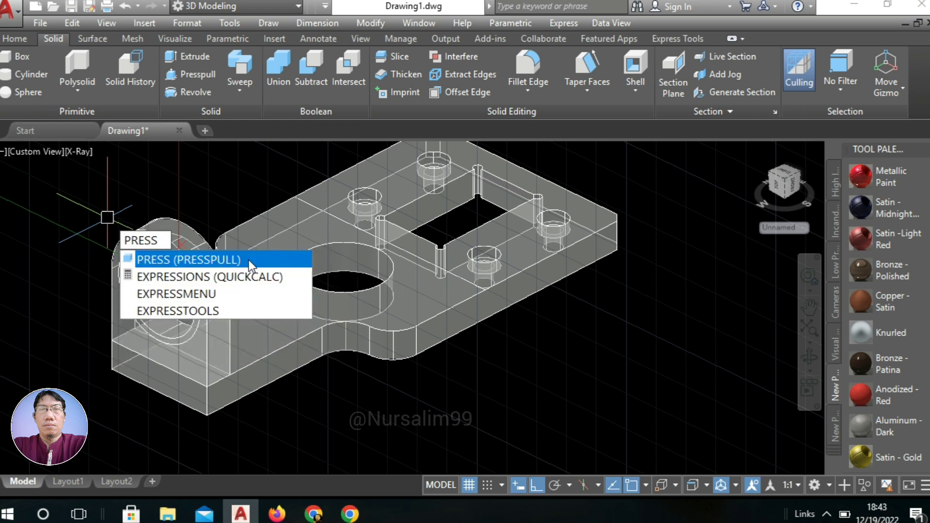
{"action": "left_click", "coordinate": [249, 260]}
{"action": "scroll", "coordinate": [134, 240], "scroll_direction": "up", "scroll_amount": 5}
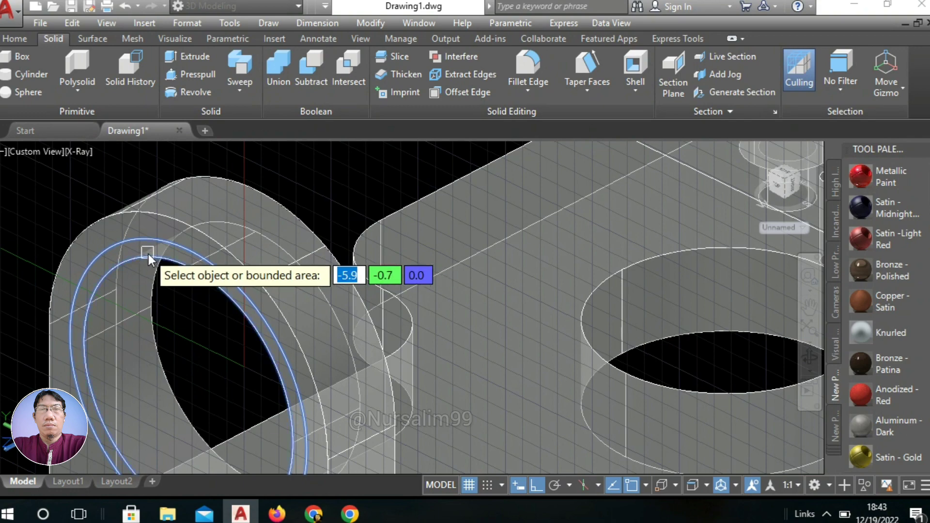
{"action": "left_click", "coordinate": [148, 253]}
{"action": "scroll", "coordinate": [128, 255], "scroll_direction": "down", "scroll_amount": 4}
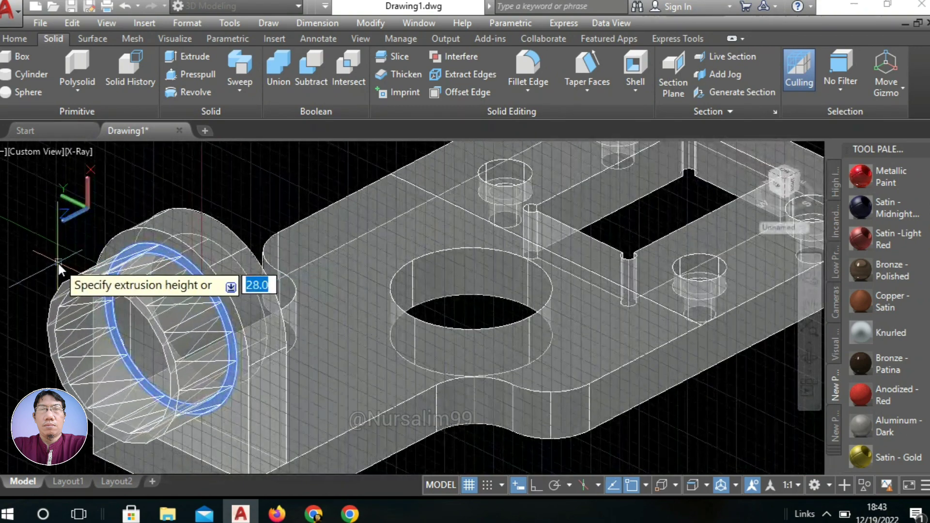
{"action": "scroll", "coordinate": [56, 260], "scroll_direction": "down", "scroll_amount": 3}
{"action": "middle_click_drag", "start_coordinate": [55, 260], "coordinate": [171, 277]}
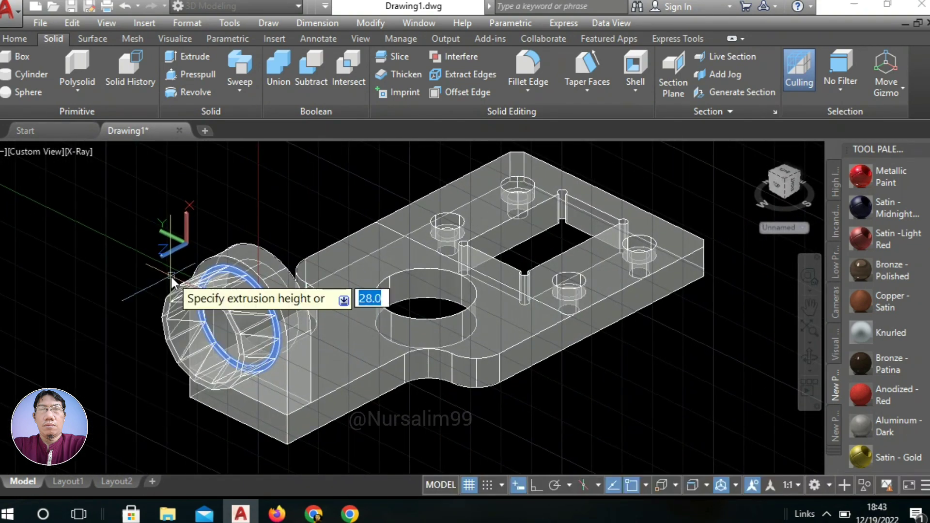
{"action": "scroll", "coordinate": [181, 268], "scroll_direction": "up", "scroll_amount": 3}
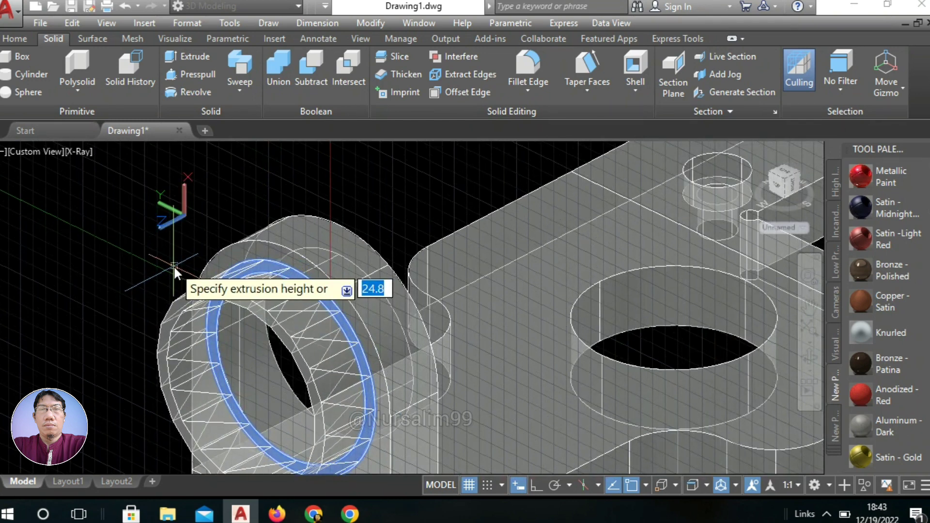
{"action": "type", "text": "2"}
{"action": "right_click", "coordinate": [175, 267]}
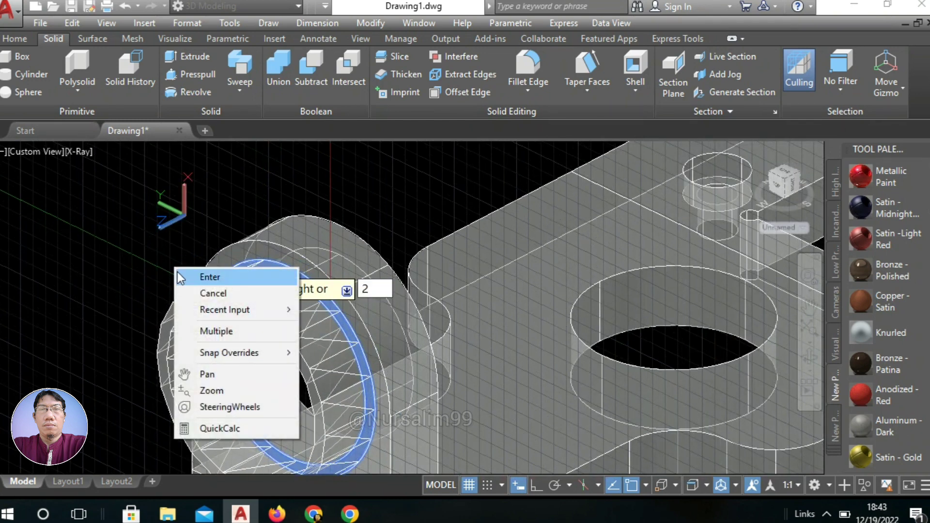
{"action": "left_click", "coordinate": [177, 273]}
{"action": "right_click", "coordinate": [168, 249]}
{"action": "left_click", "coordinate": [183, 258]}
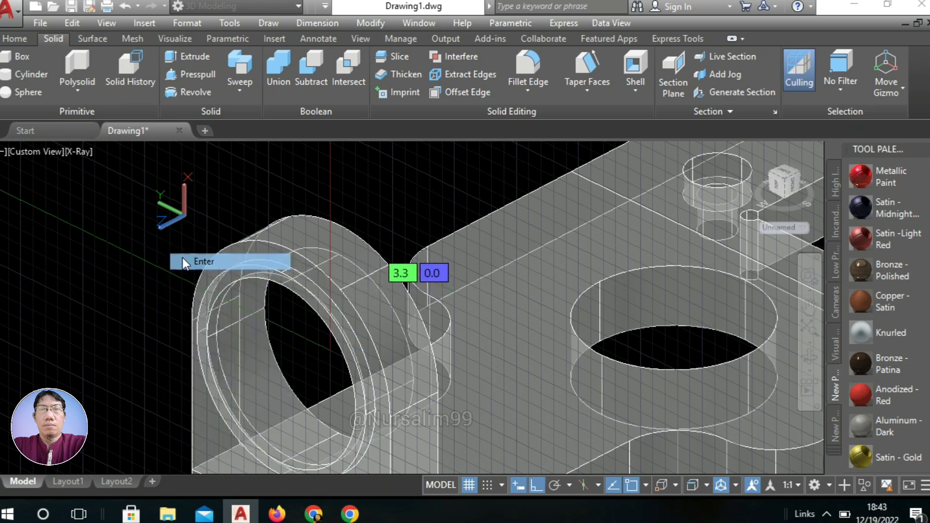
{"action": "scroll", "coordinate": [182, 258], "scroll_direction": "down", "scroll_amount": 1}
{"action": "scroll", "coordinate": [183, 238], "scroll_direction": "down", "scroll_amount": 1}
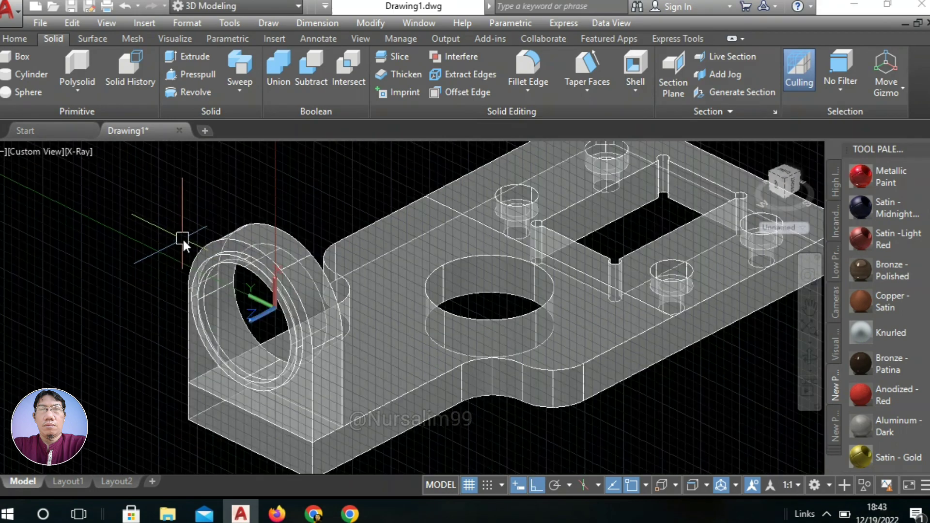
Step: Try to fillet the hole's edge on the upright's inner face with a radius of 20
{"action": "middle_click_drag", "start_coordinate": [212, 260], "coordinate": [80, 274], "text": "shift"}
{"action": "scroll", "coordinate": [93, 270], "scroll_direction": "up", "scroll_amount": 2}
{"action": "type", "text": "f"}
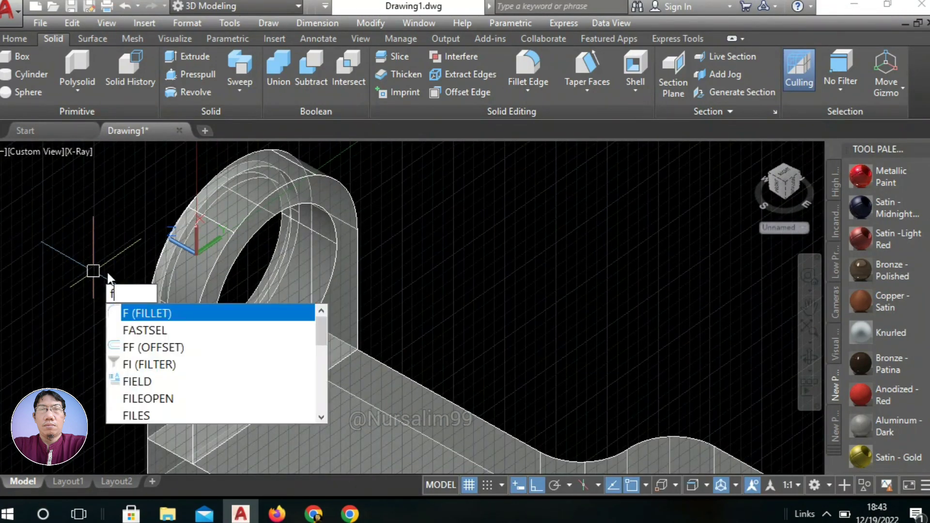
{"action": "key", "text": "Return"}
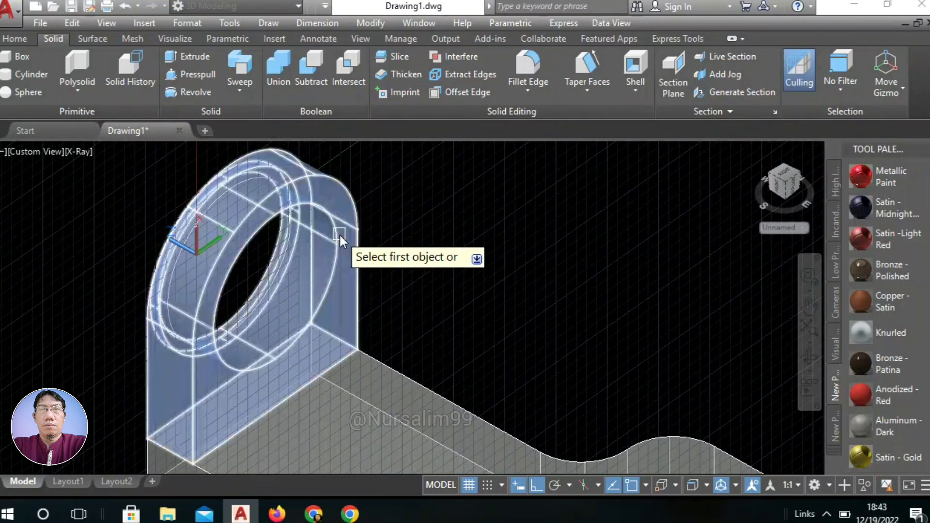
{"action": "left_click", "coordinate": [335, 235]}
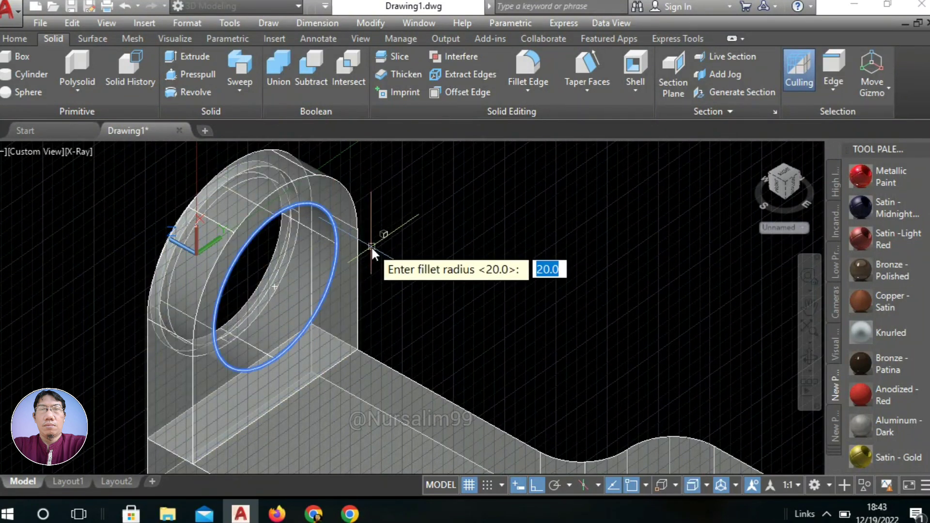
{"action": "right_click", "coordinate": [370, 246]}
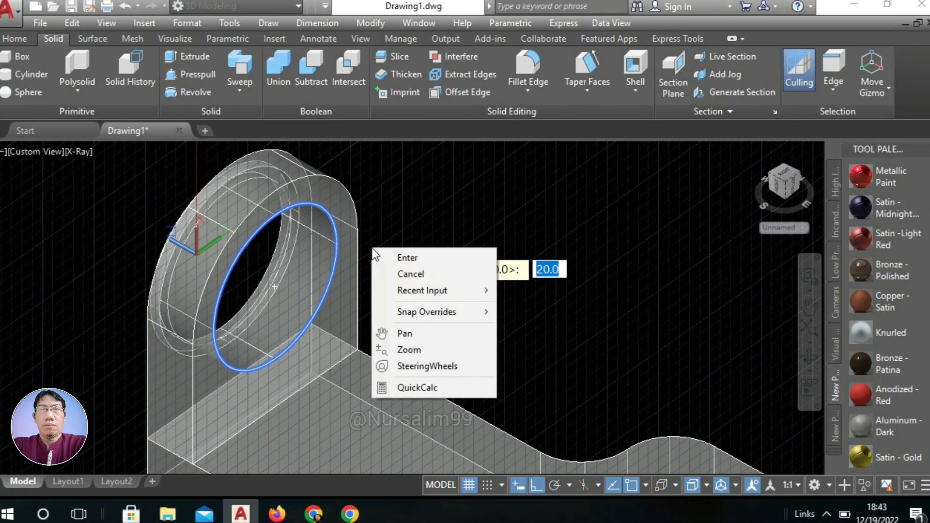
{"action": "left_click", "coordinate": [439, 258]}
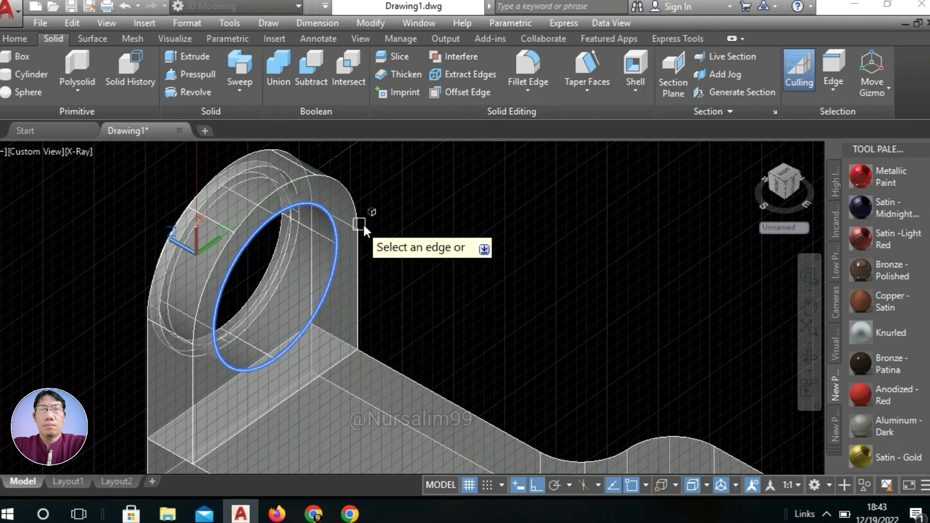
{"action": "right_click", "coordinate": [386, 220]}
{"action": "left_click", "coordinate": [406, 226]}
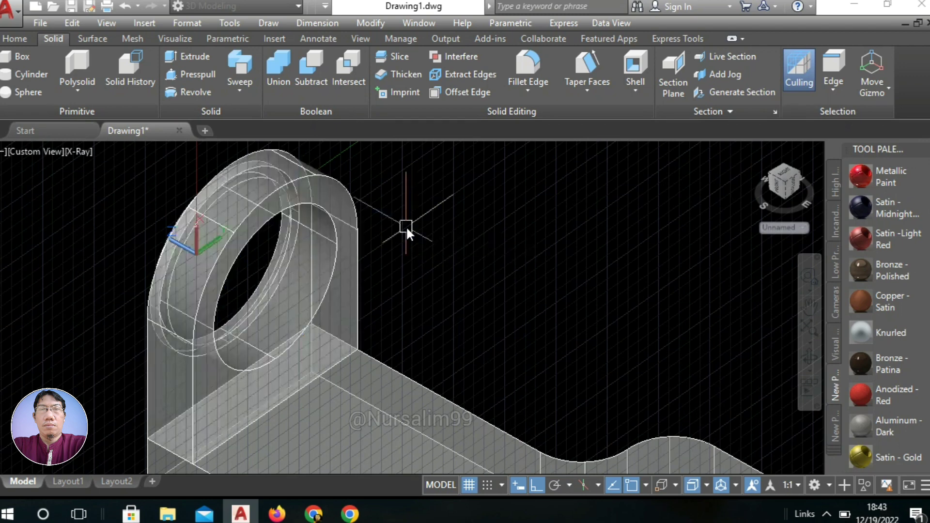
Step: Fillet the hole's edge on the upright's inner face with a radius of 1
{"action": "type", "text": "F"}
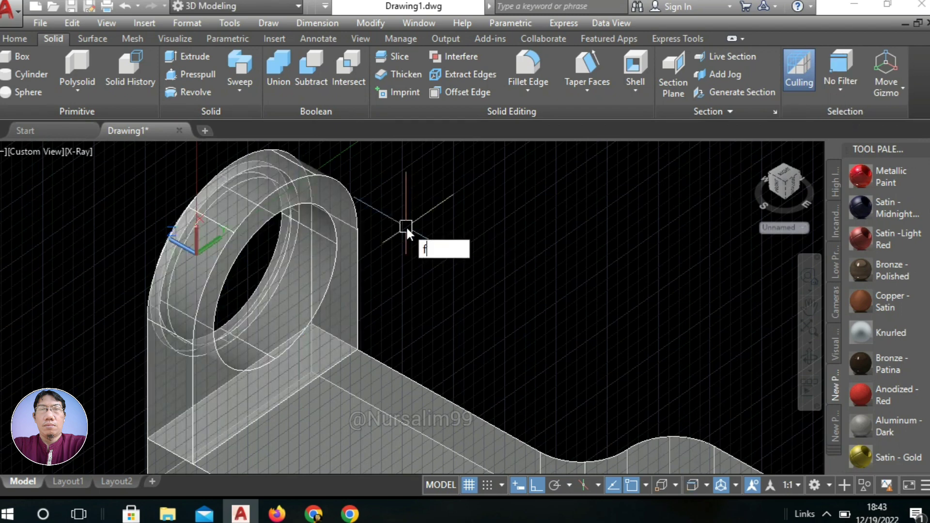
{"action": "left_click", "coordinate": [462, 271]}
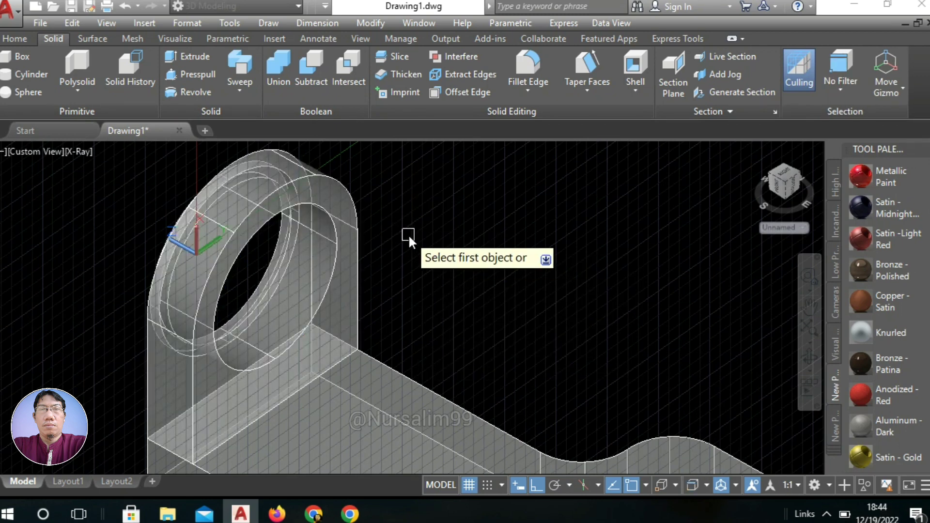
{"action": "right_click", "coordinate": [407, 234]}
{"action": "left_click", "coordinate": [451, 331]}
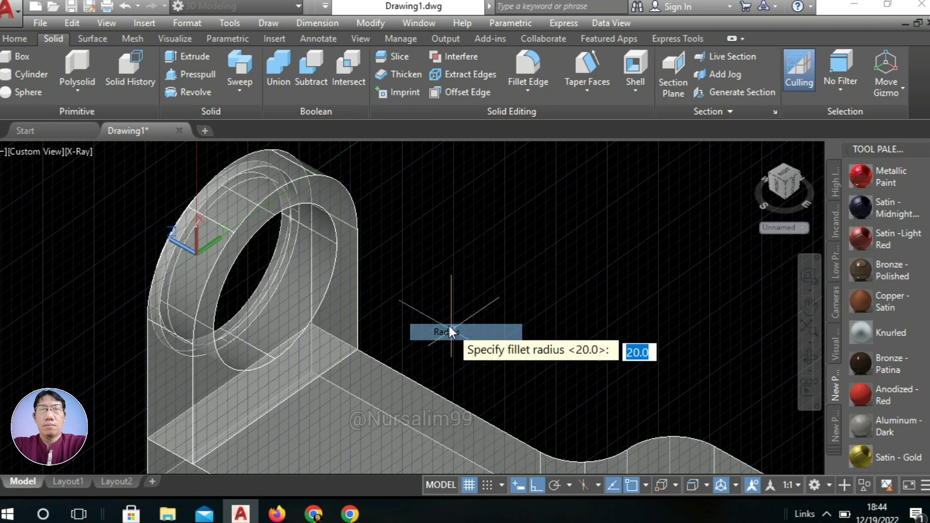
{"action": "type", "text": "1"}
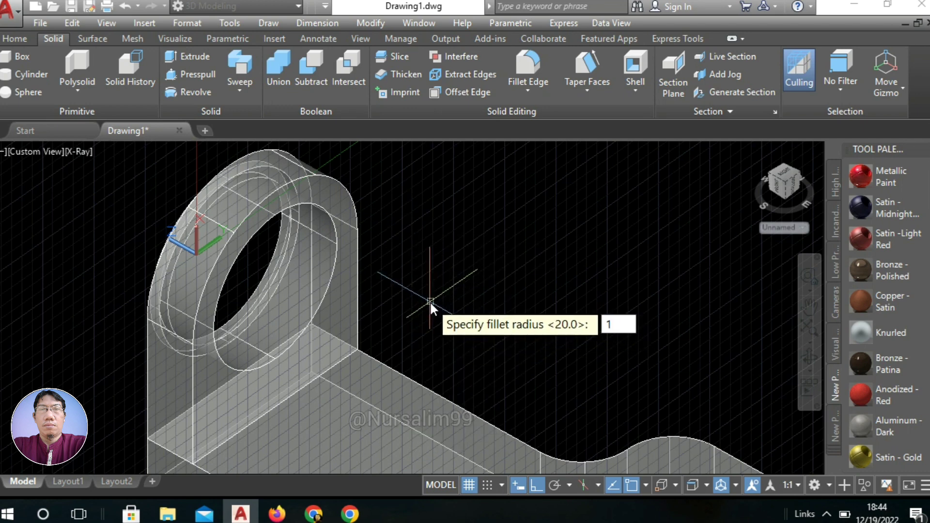
{"action": "right_click", "coordinate": [427, 356]}
{"action": "left_click", "coordinate": [449, 367]}
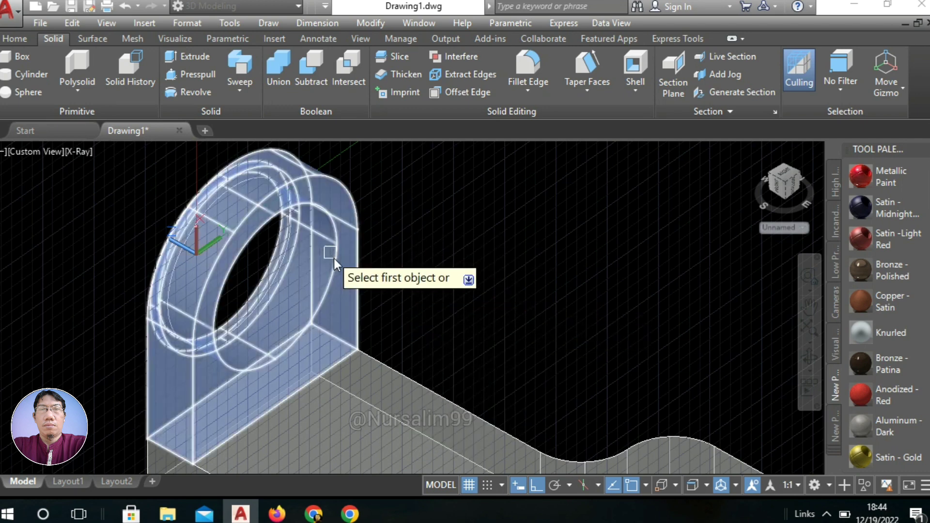
{"action": "left_click", "coordinate": [336, 261]}
{"action": "right_click", "coordinate": [379, 246]}
{"action": "left_click", "coordinate": [401, 251]}
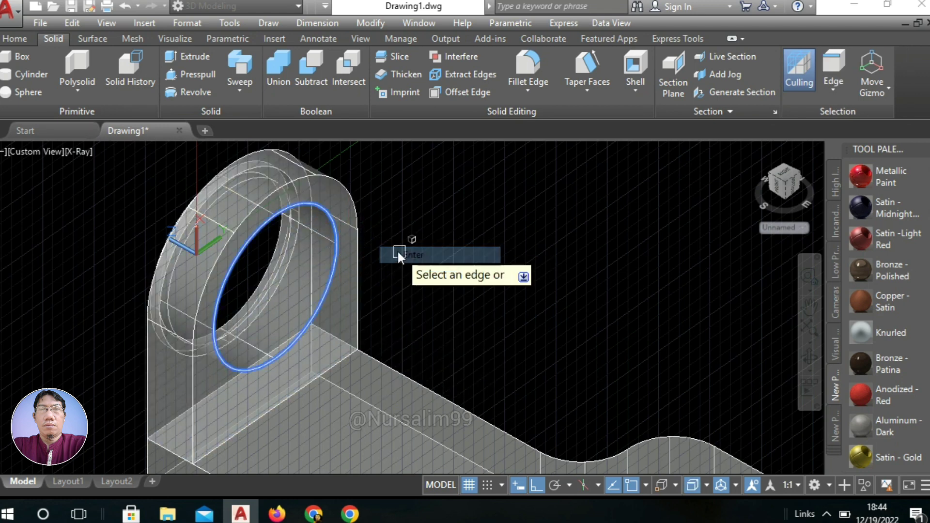
{"action": "right_click", "coordinate": [397, 252]}
{"action": "left_click", "coordinate": [412, 262]}
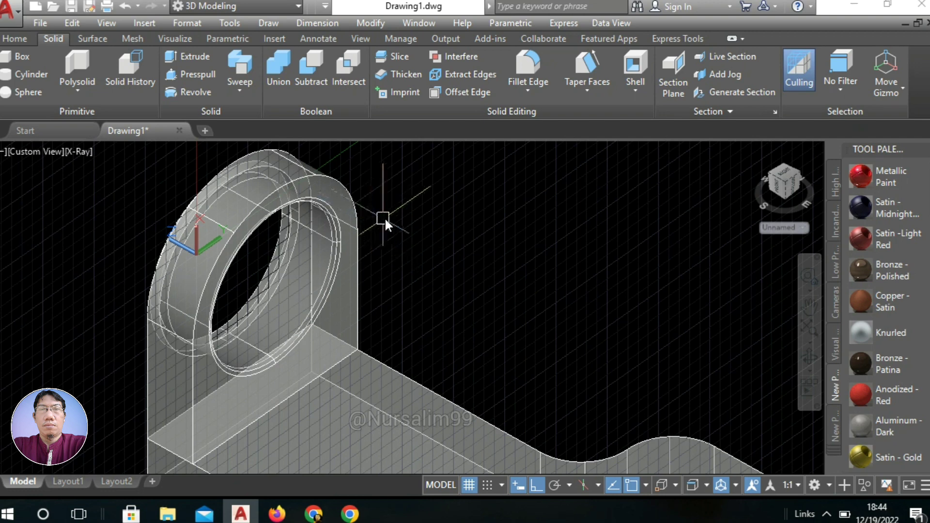
Step: Presspull the plate's top area around the large round hole, between the upright and the dividing line, by -3 to lower it
{"action": "scroll", "coordinate": [388, 215], "scroll_direction": "down", "scroll_amount": 2}
{"action": "scroll", "coordinate": [400, 226], "scroll_direction": "down", "scroll_amount": 3}
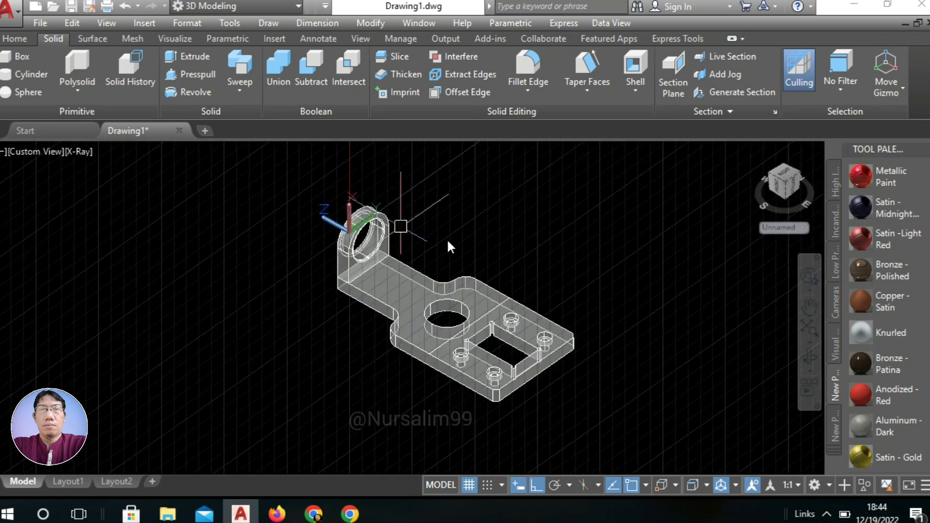
{"action": "scroll", "coordinate": [494, 270], "scroll_direction": "up", "scroll_amount": 1}
{"action": "middle_click_drag", "start_coordinate": [457, 292], "coordinate": [572, 283], "text": "shift"}
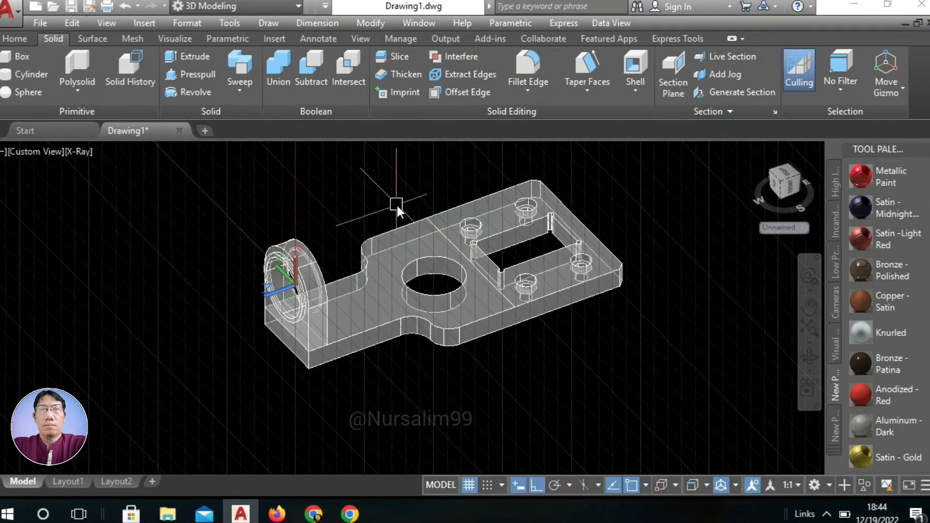
{"action": "type", "text": "PRess"}
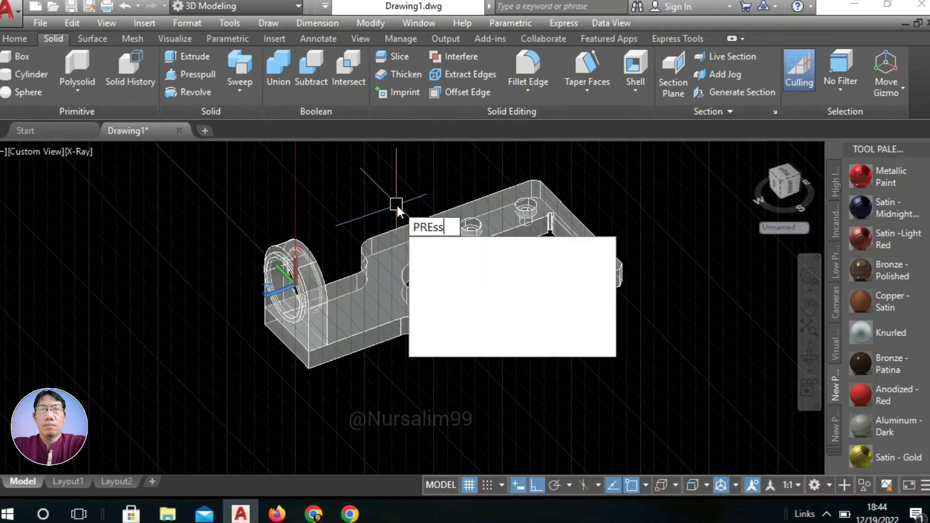
{"action": "key", "text": "Return"}
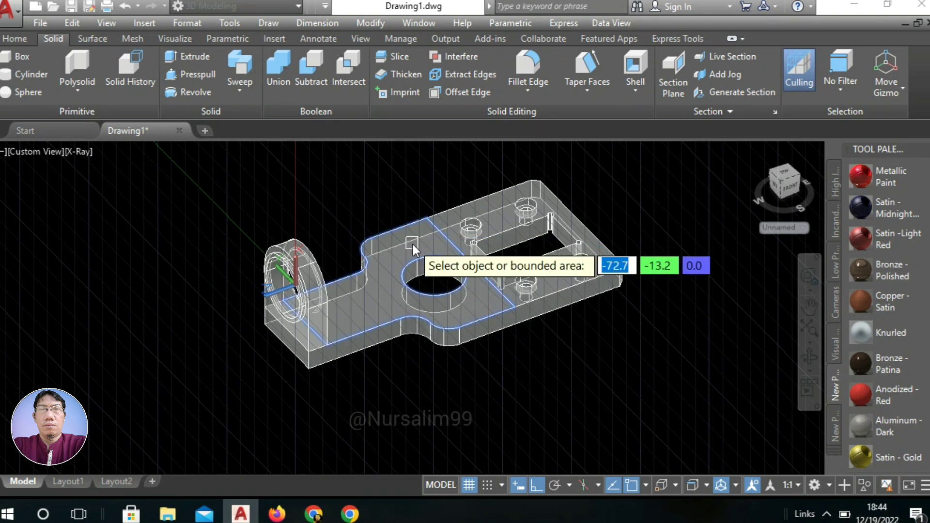
{"action": "left_click", "coordinate": [413, 244]}
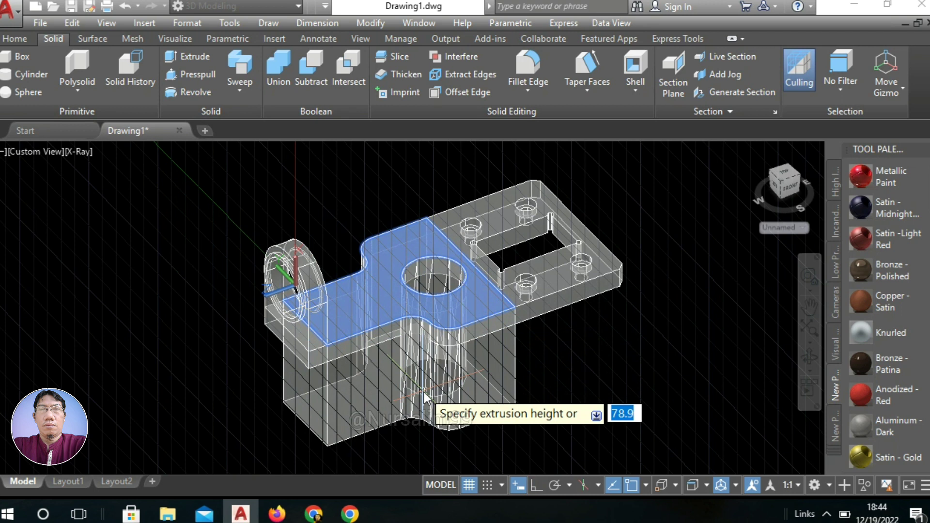
{"action": "type", "text": "-2"}
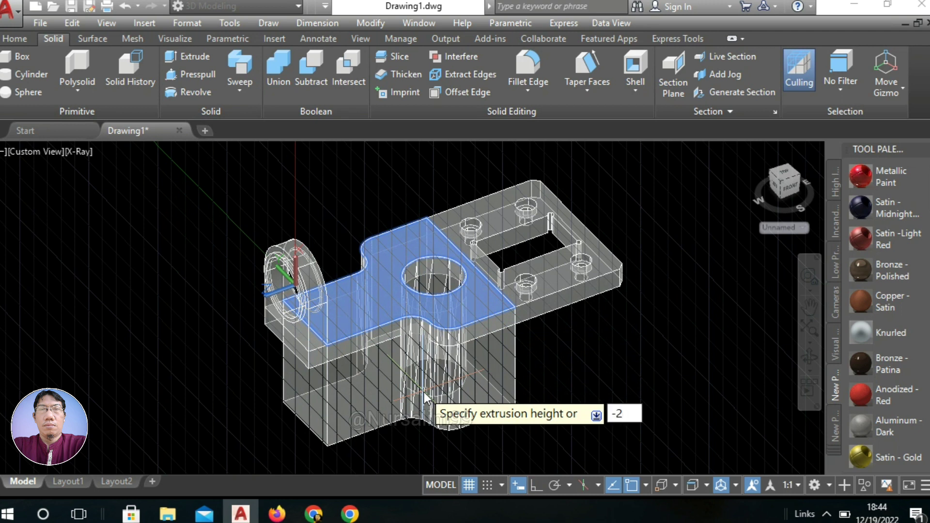
{"action": "key", "text": "BackSpace"}
{"action": "type", "text": "3"}
{"action": "right_click", "coordinate": [555, 356]}
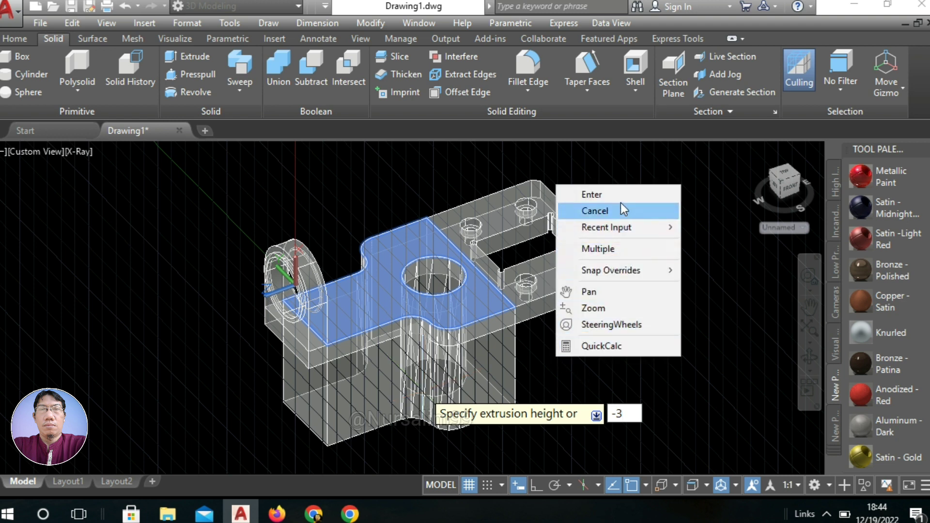
{"action": "left_click", "coordinate": [620, 194]}
{"action": "right_click", "coordinate": [555, 355]}
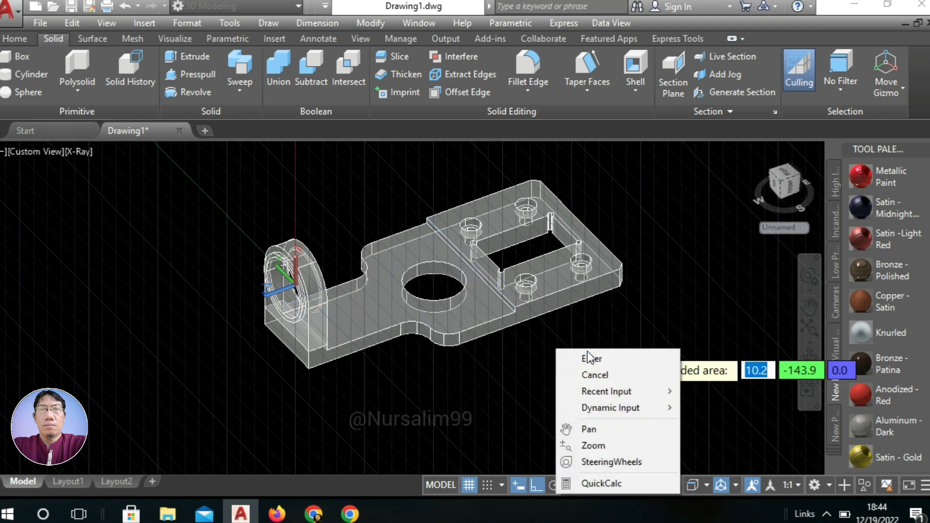
{"action": "left_click", "coordinate": [587, 358]}
{"action": "middle_click_drag", "start_coordinate": [546, 350], "coordinate": [503, 358], "text": "shift"}
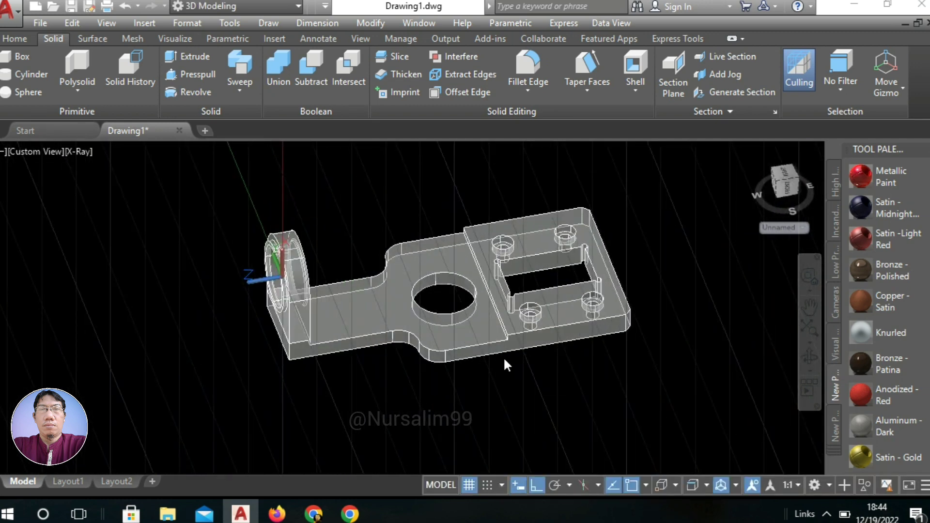
{"action": "type", "text": "C"}
{"action": "key", "text": "Escape"}
{"action": "type", "text": "c"}
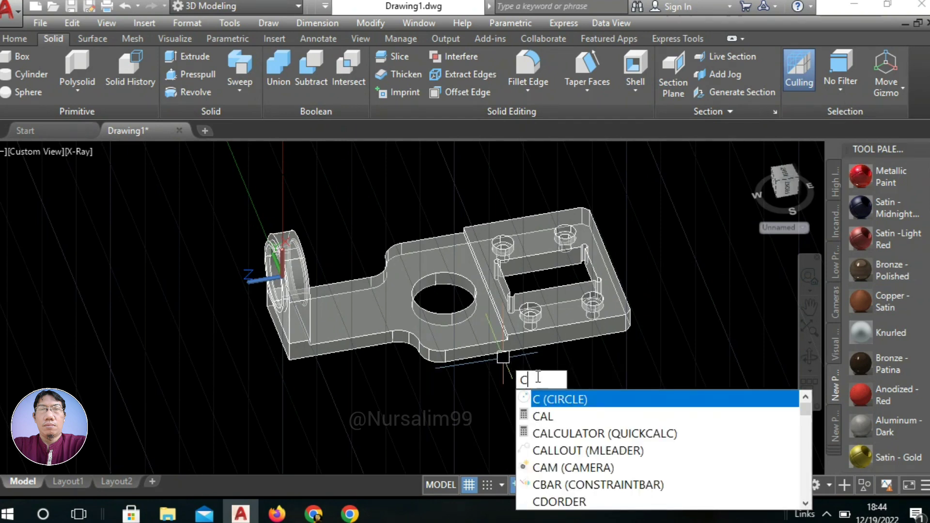
{"action": "key", "text": "Return"}
{"action": "scroll", "coordinate": [420, 263], "scroll_direction": "up", "scroll_amount": 3}
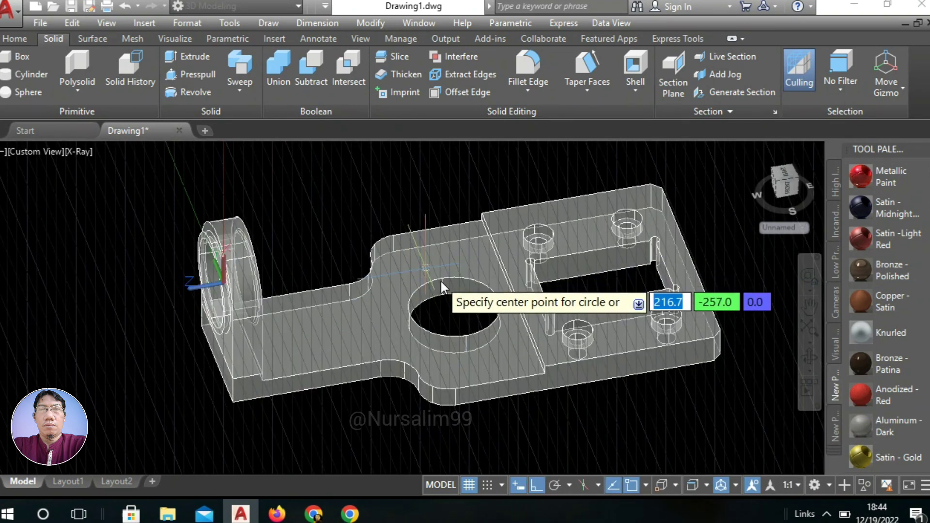
{"action": "left_click", "coordinate": [451, 280]}
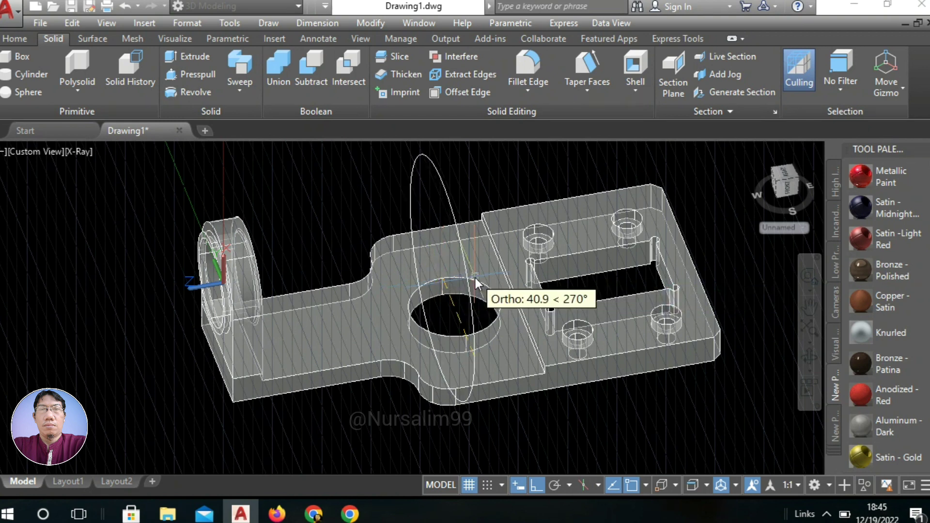
{"action": "key", "text": "Escape"}
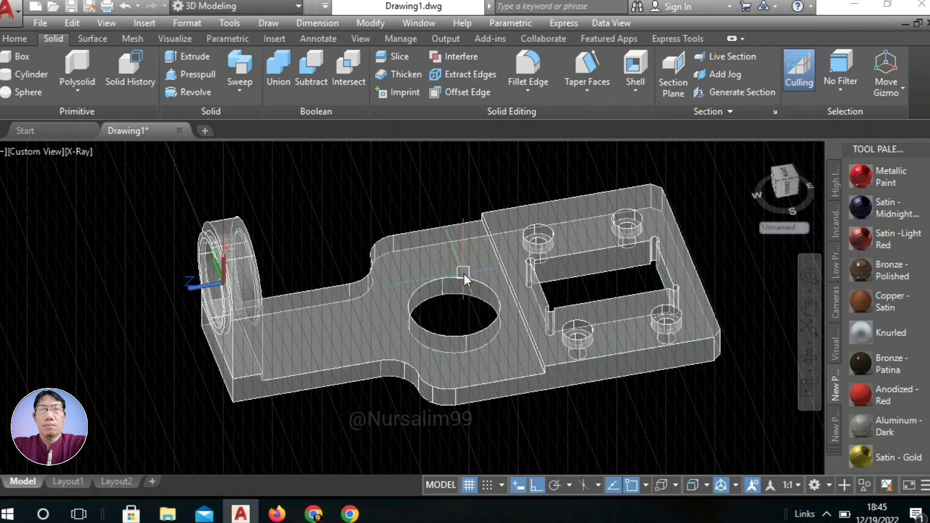
{"action": "scroll", "coordinate": [462, 272], "scroll_direction": "down", "scroll_amount": 3}
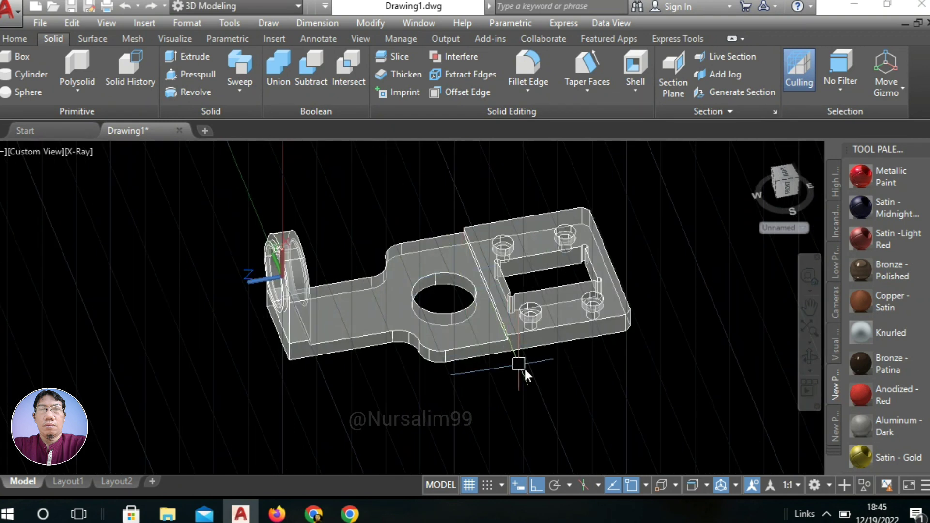
Step: Reset the user coordinate system to World
{"action": "type", "text": "UCS"}
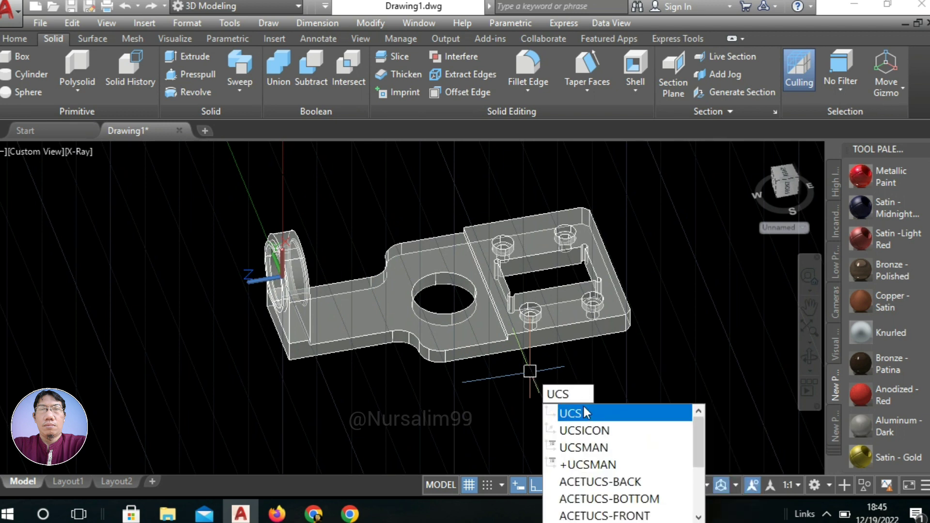
{"action": "key", "text": "Return"}
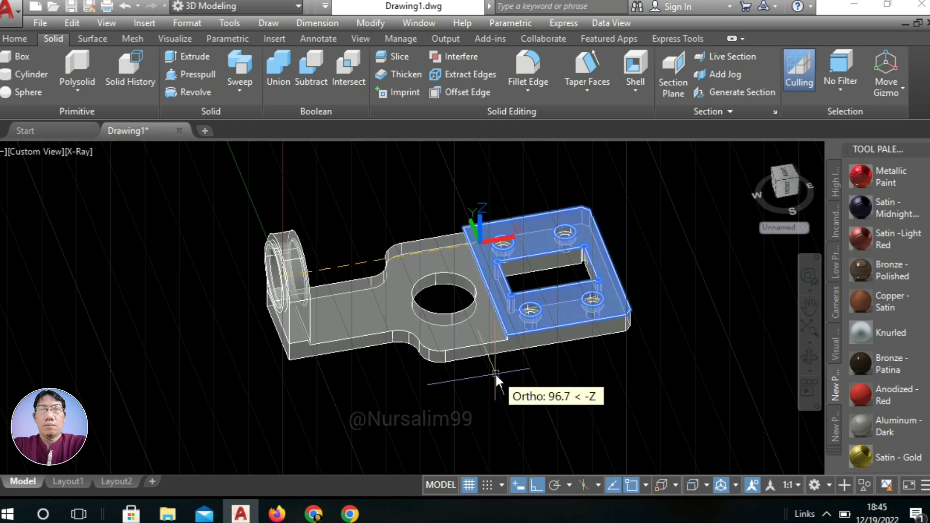
{"action": "right_click", "coordinate": [478, 373]}
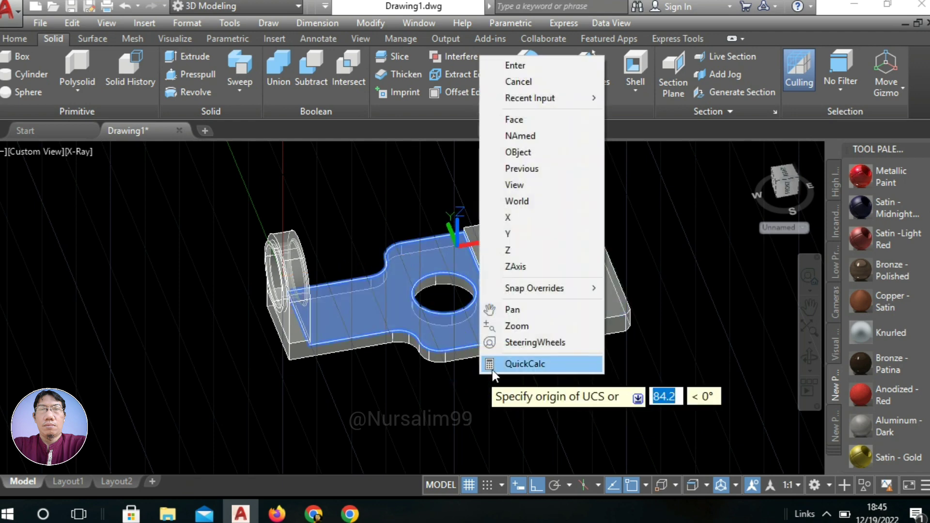
{"action": "left_click", "coordinate": [533, 199]}
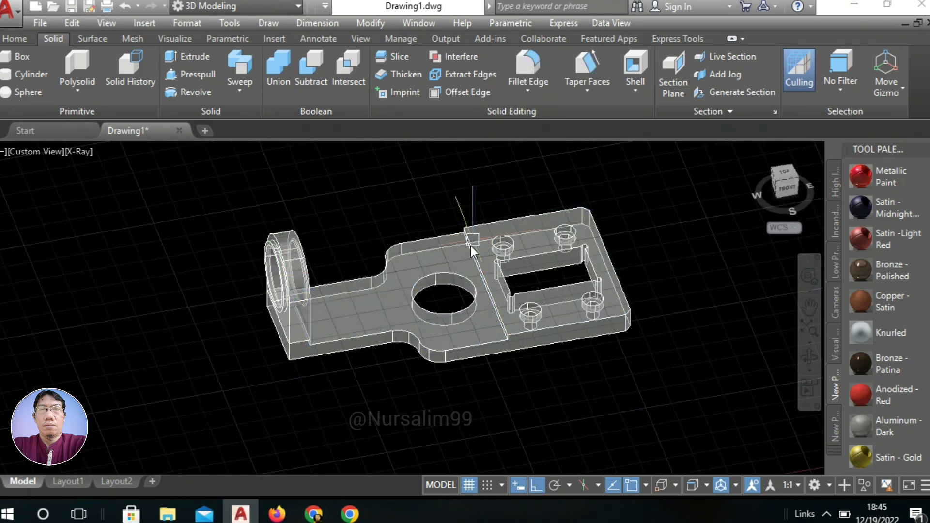
Step: Draw a circle of diameter 6 centred on the rear quadrant of the large round hole's top edge
{"action": "middle_click_drag", "start_coordinate": [449, 304], "coordinate": [486, 295], "text": "shift"}
{"action": "scroll", "coordinate": [485, 296], "scroll_direction": "up", "scroll_amount": 3}
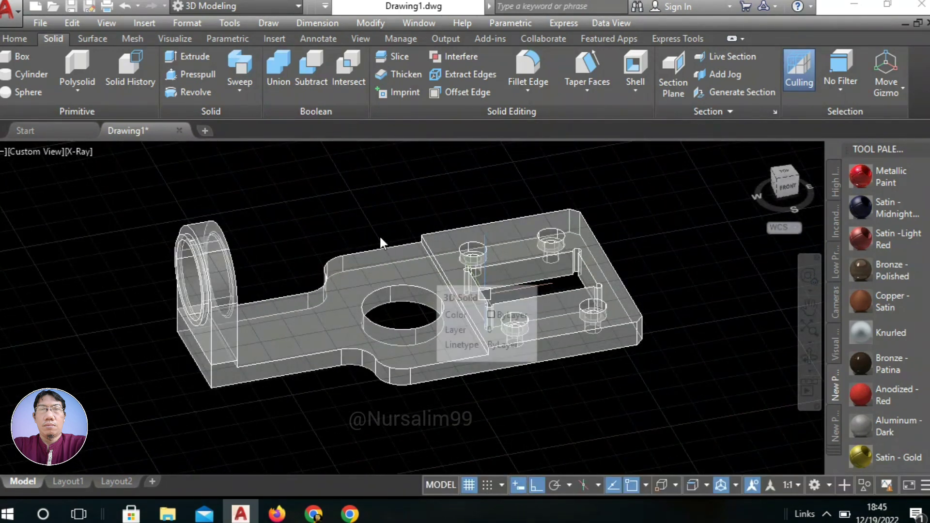
{"action": "type", "text": "C"}
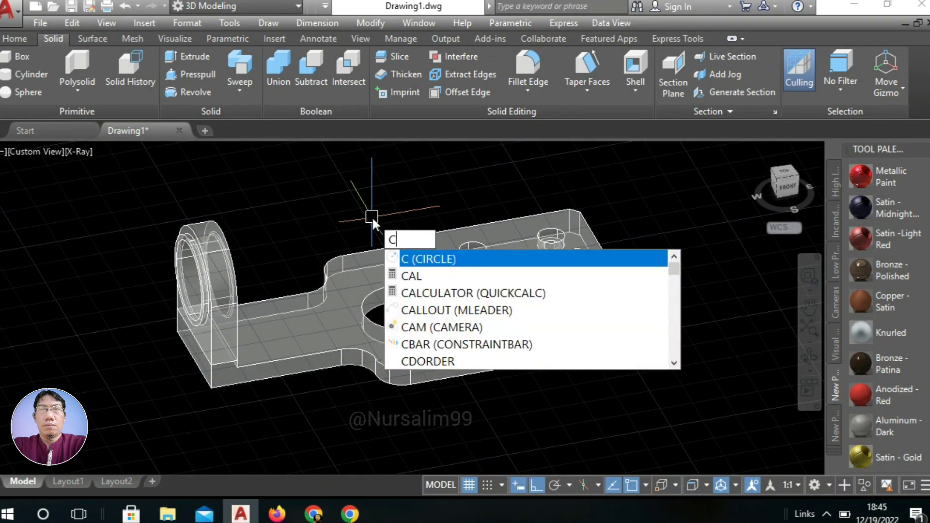
{"action": "key", "text": "Return"}
{"action": "scroll", "coordinate": [402, 273], "scroll_direction": "up", "scroll_amount": 3}
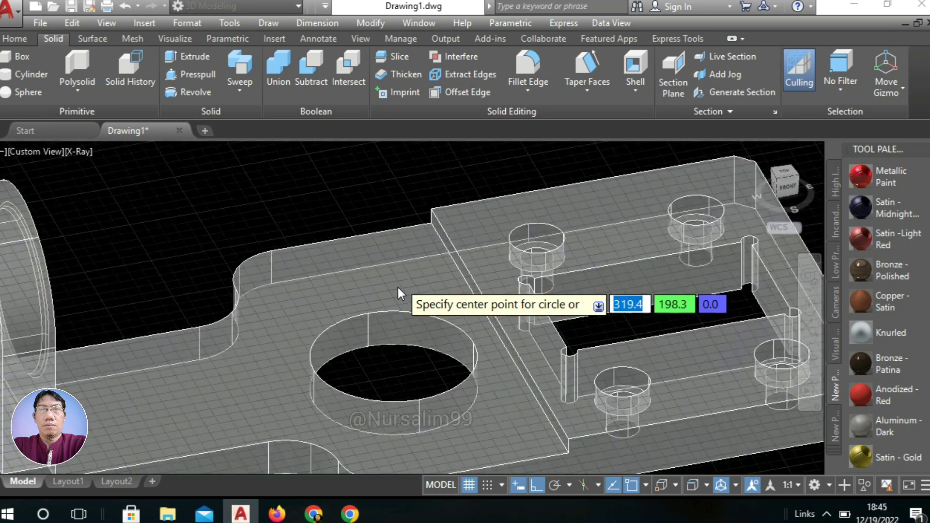
{"action": "left_click", "coordinate": [368, 314]}
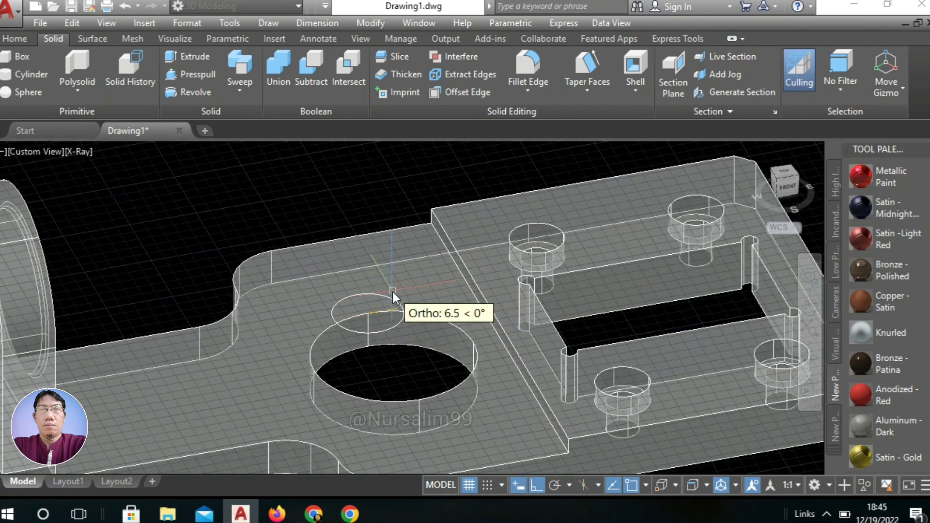
{"action": "right_click", "coordinate": [393, 291]}
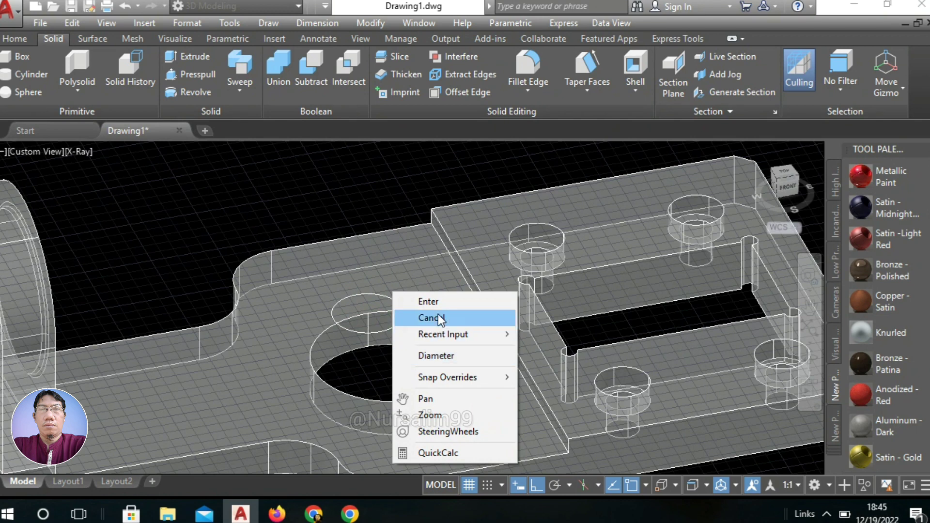
{"action": "left_click", "coordinate": [438, 359]}
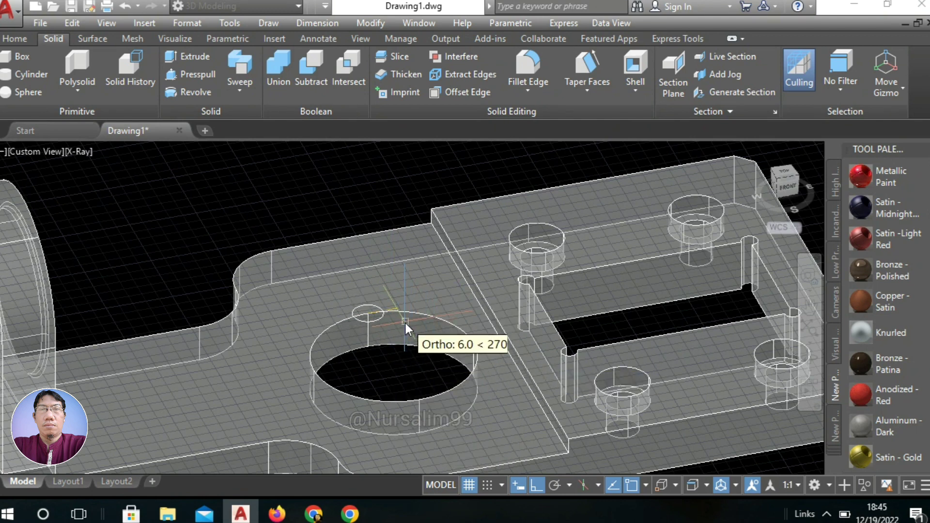
{"action": "key", "text": "Return"}
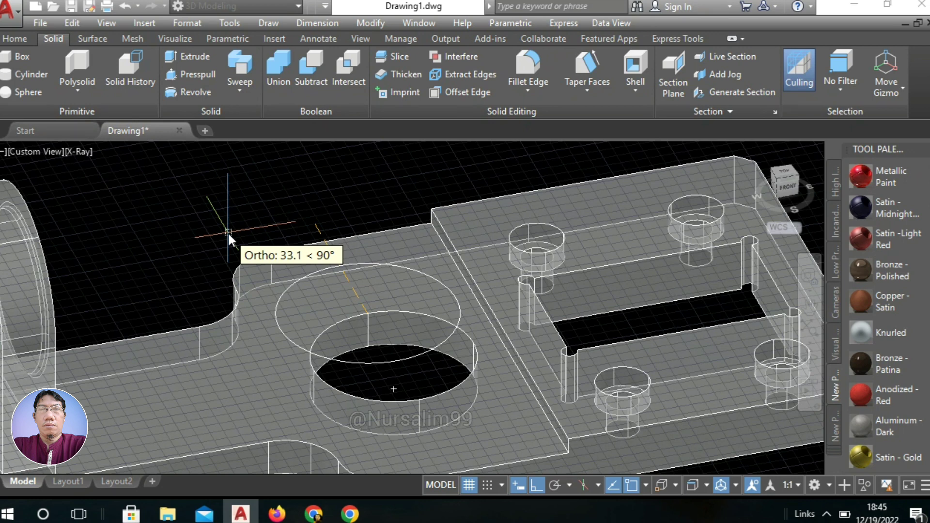
{"action": "type", "text": "6"}
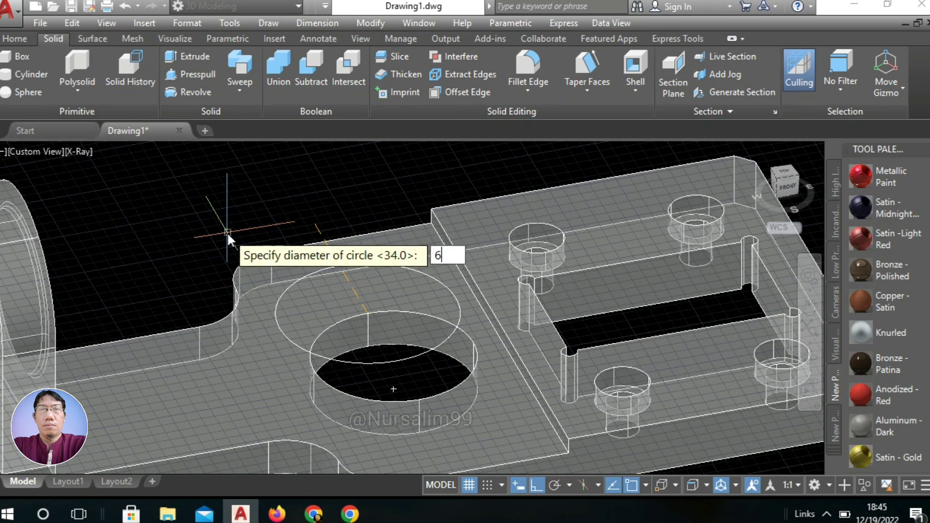
{"action": "right_click", "coordinate": [227, 235]}
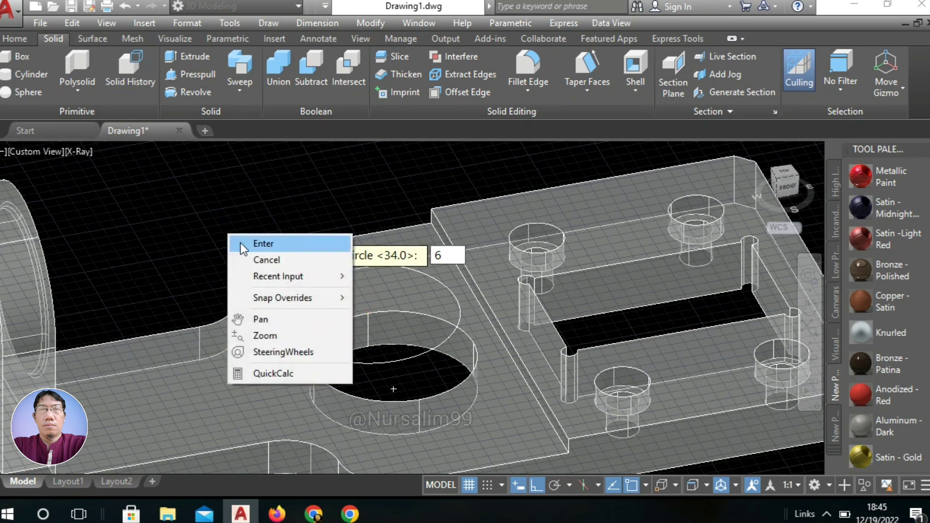
{"action": "left_click", "coordinate": [241, 243]}
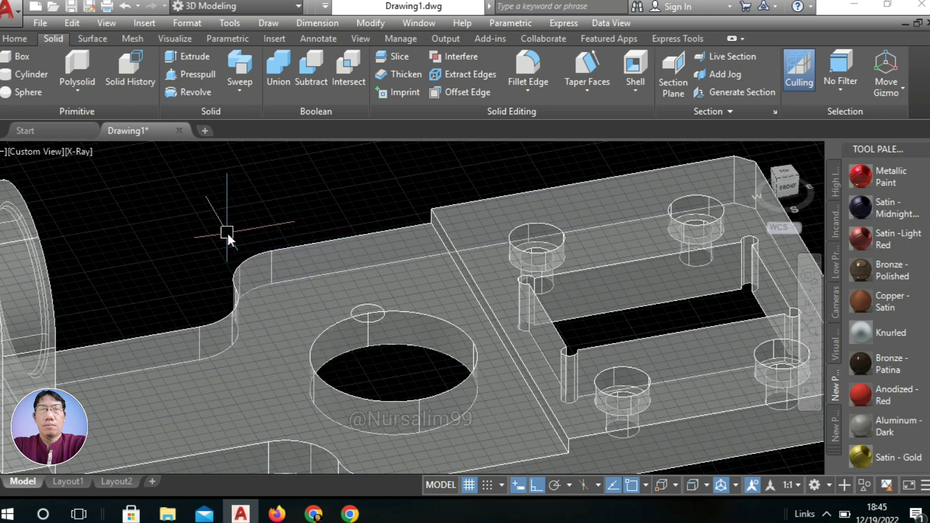
Step: Offset the 6-diameter circle outward by 3 to make a larger concentric circle
{"action": "type", "text": "o"}
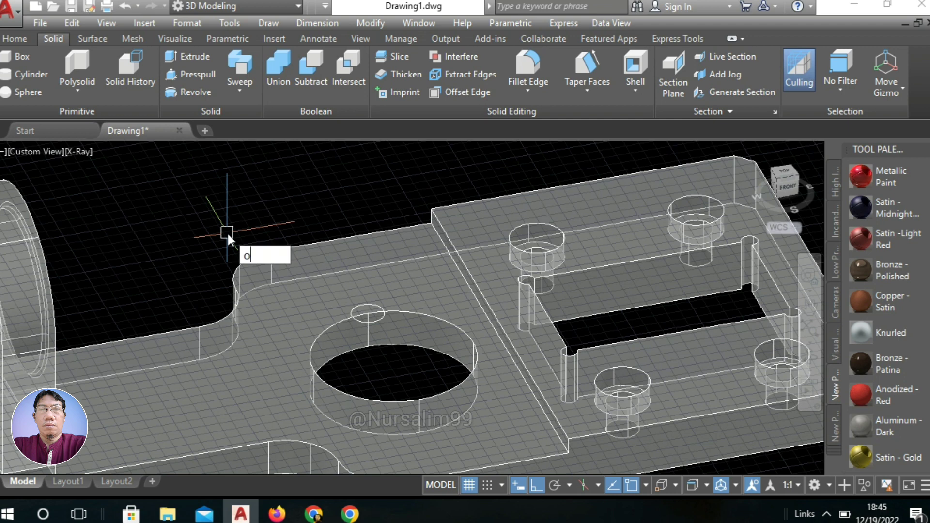
{"action": "key", "text": "Return"}
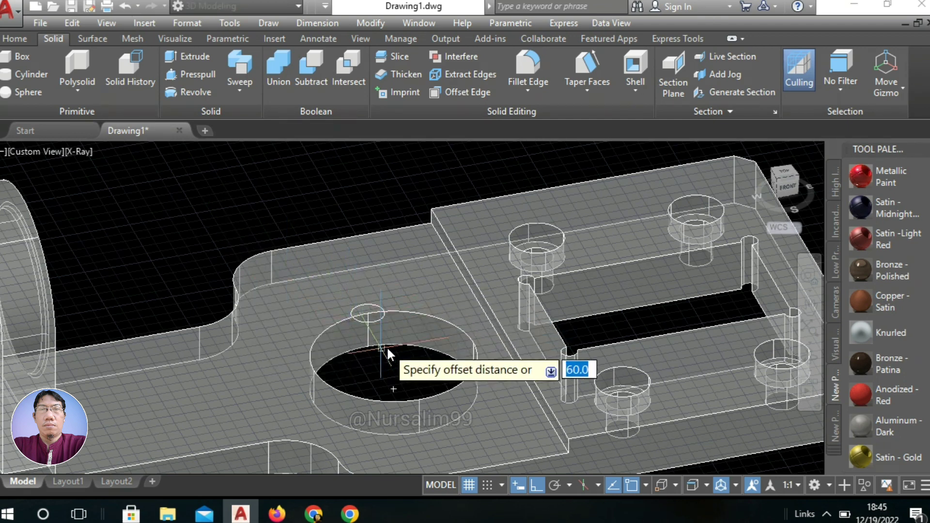
{"action": "scroll", "coordinate": [387, 346], "scroll_direction": "up", "scroll_amount": 3}
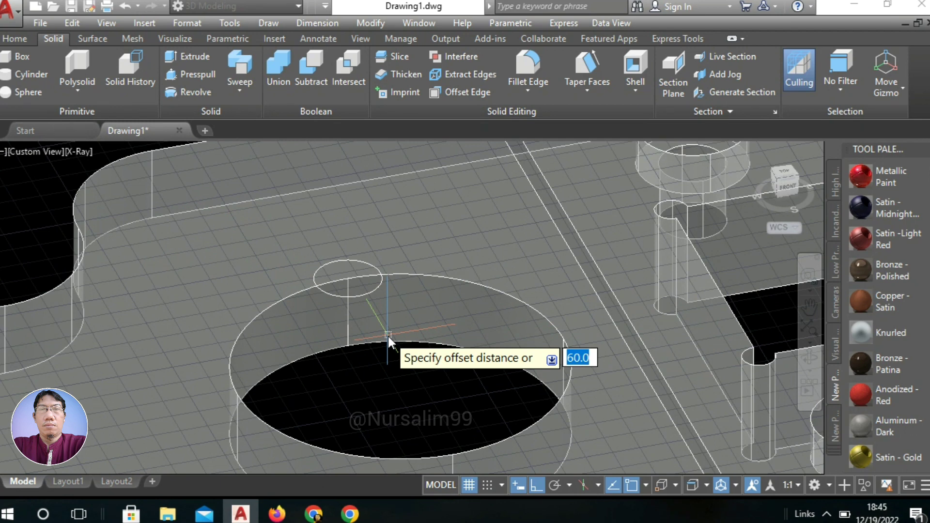
{"action": "type", "text": "3"}
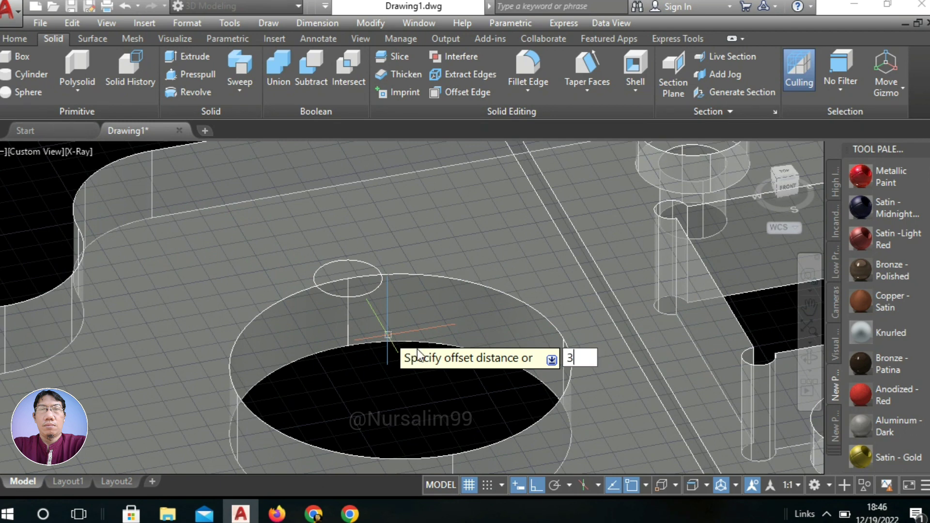
{"action": "right_click", "coordinate": [410, 375]}
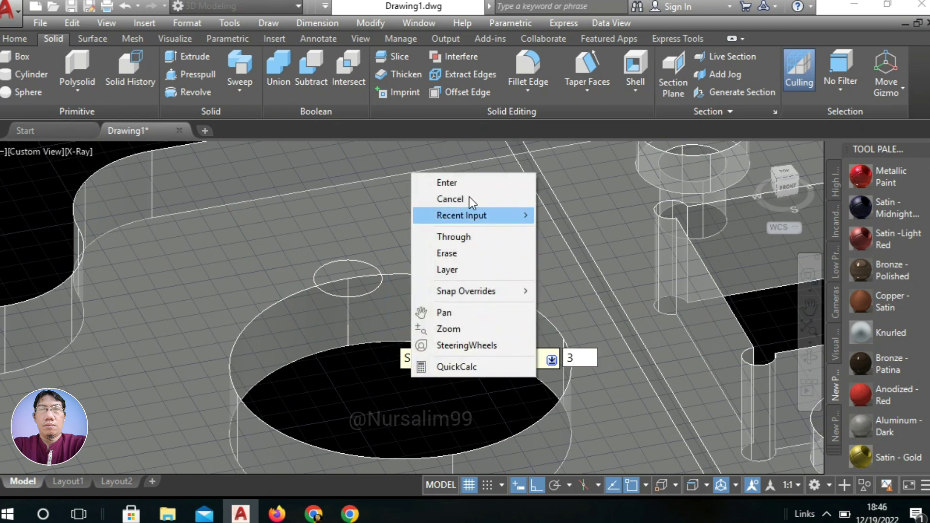
{"action": "left_click", "coordinate": [469, 182]}
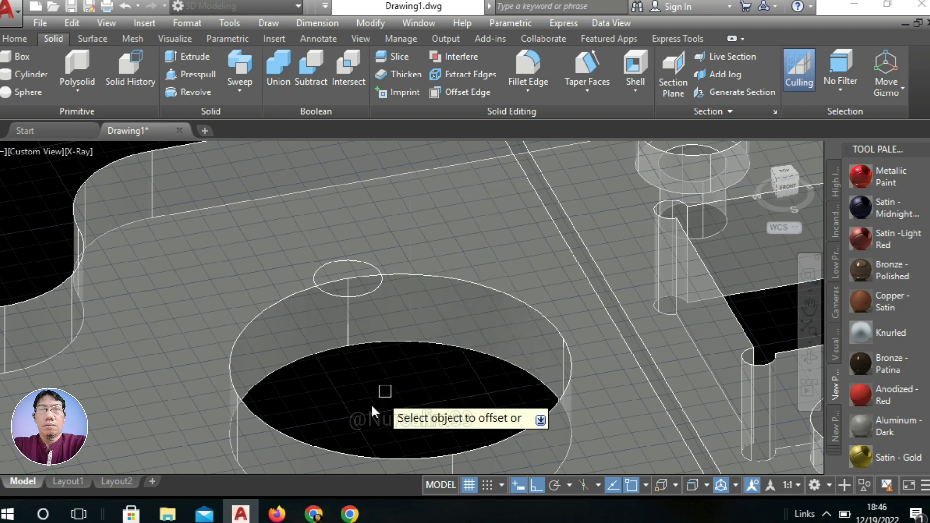
{"action": "left_click", "coordinate": [362, 299]}
{"action": "left_click", "coordinate": [411, 351]}
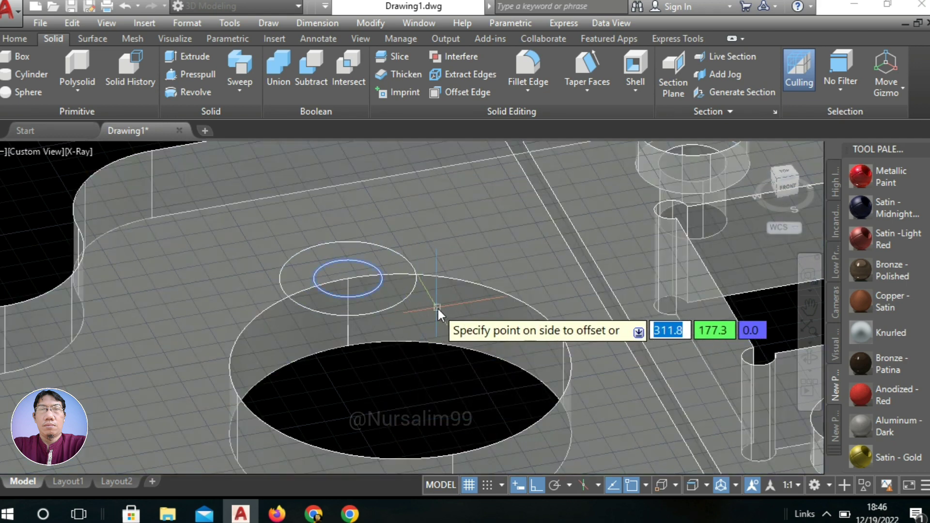
{"action": "left_click", "coordinate": [440, 309]}
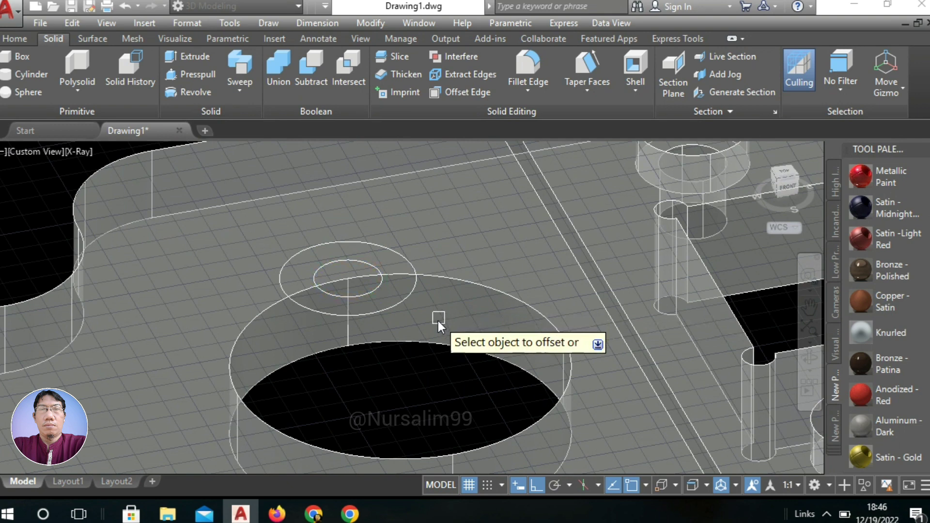
{"action": "right_click", "coordinate": [403, 376]}
{"action": "left_click", "coordinate": [450, 224]}
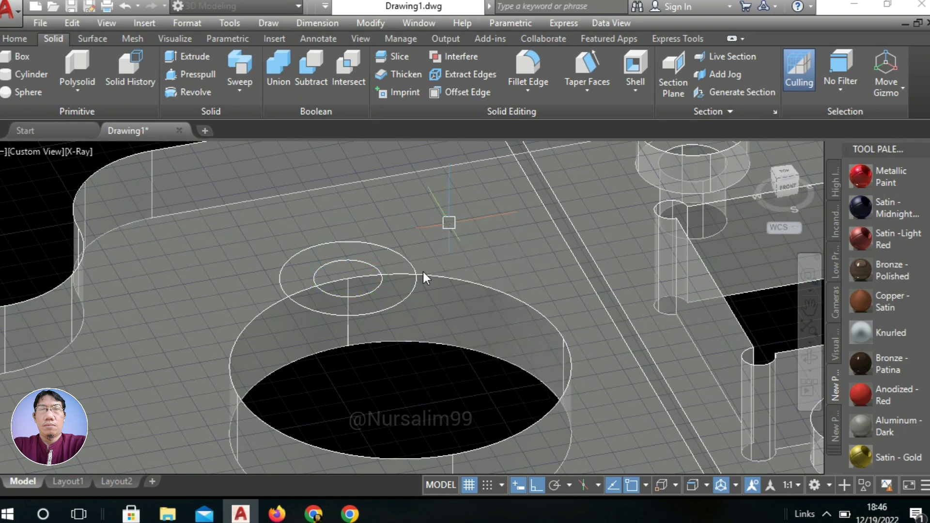
Step: Move both concentric circles 10 in the positive Y direction, away from the large round hole
{"action": "left_click", "coordinate": [404, 342]}
{"action": "type", "text": "M"}
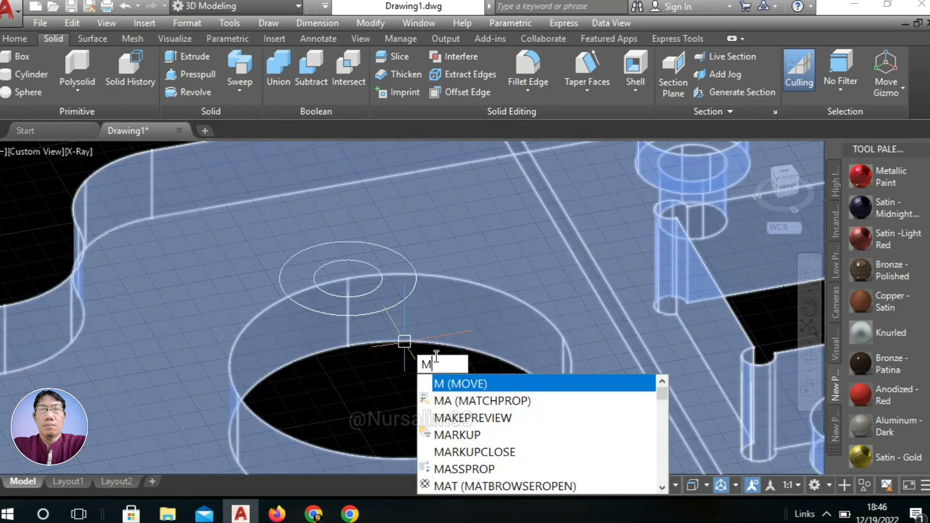
{"action": "key", "text": "Return"}
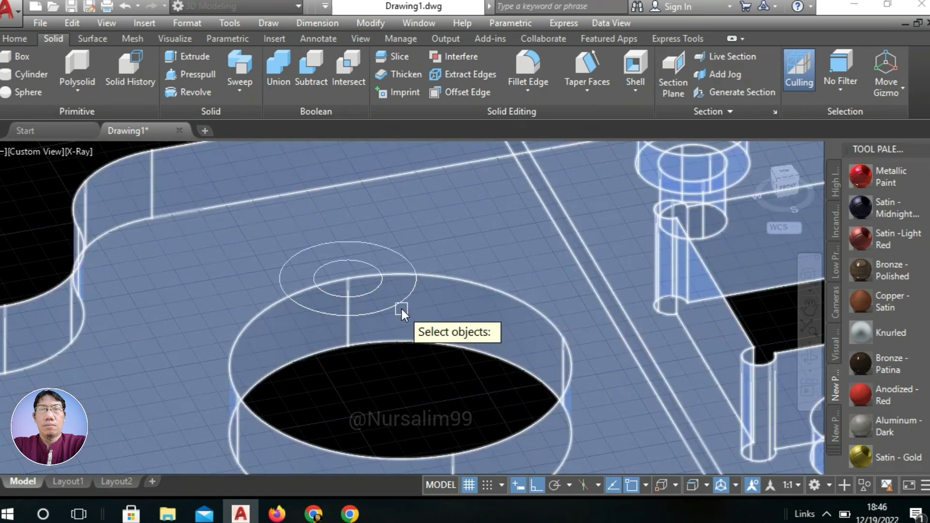
{"action": "left_click", "coordinate": [401, 308]}
{"action": "left_click", "coordinate": [441, 361]}
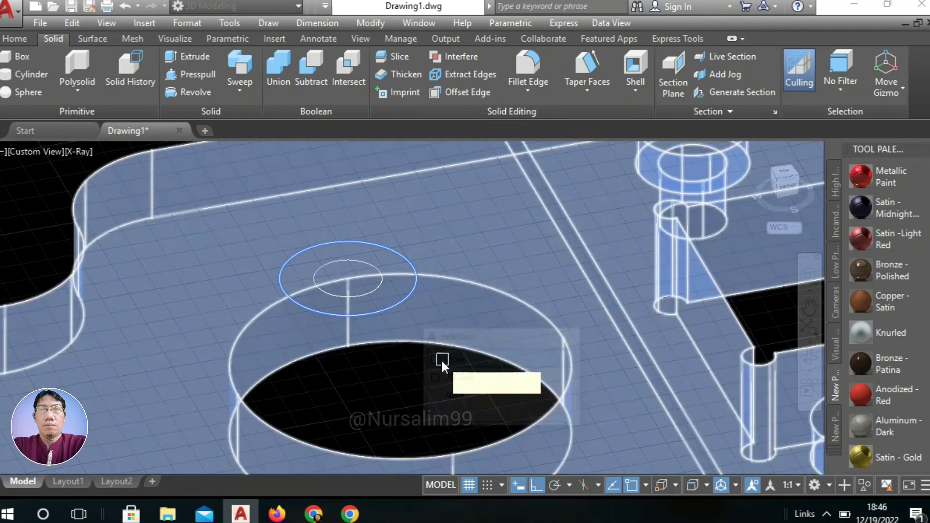
{"action": "left_click", "coordinate": [371, 294]}
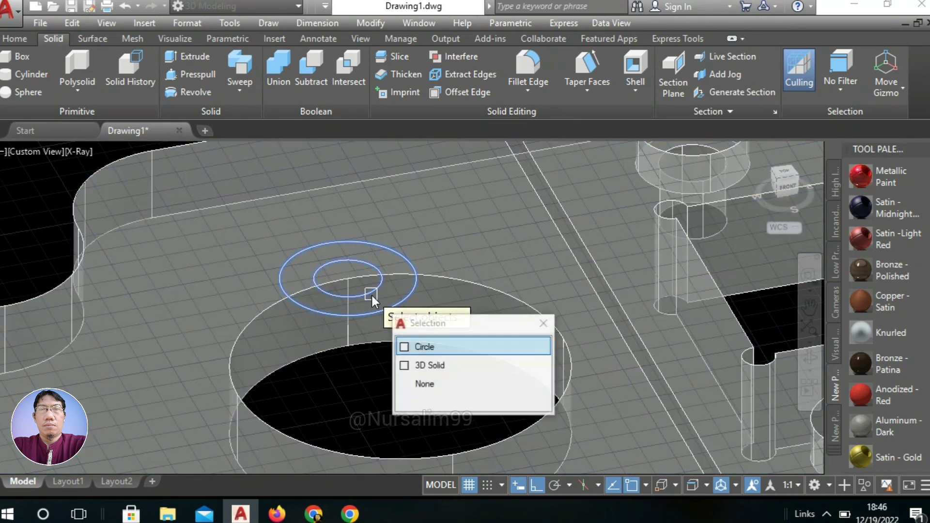
{"action": "left_click", "coordinate": [418, 347]}
{"action": "scroll", "coordinate": [417, 347], "scroll_direction": "down", "scroll_amount": 2}
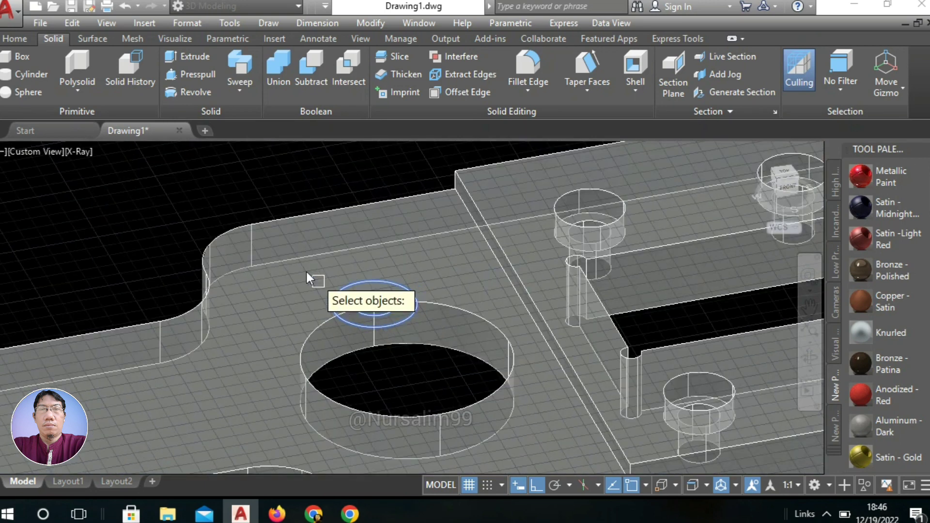
{"action": "right_click", "coordinate": [190, 210]}
{"action": "left_click", "coordinate": [216, 217]}
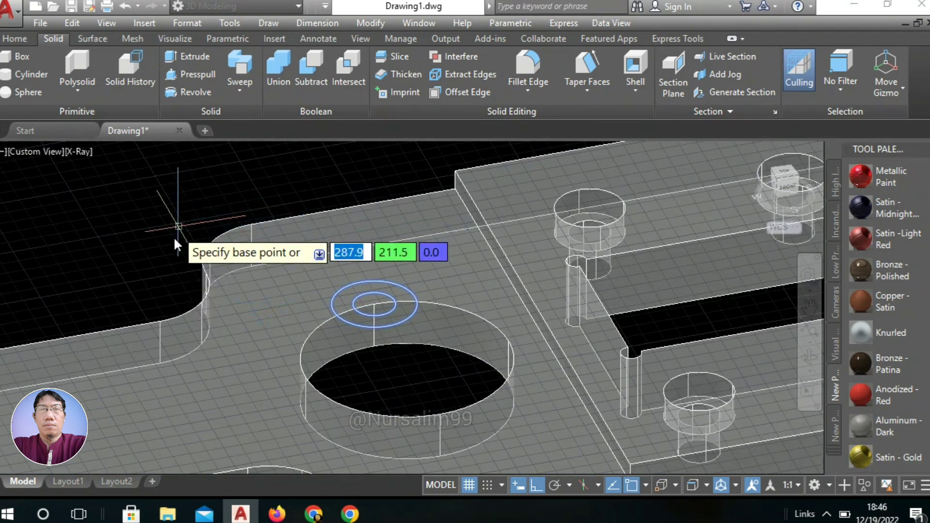
{"action": "left_click", "coordinate": [174, 264]}
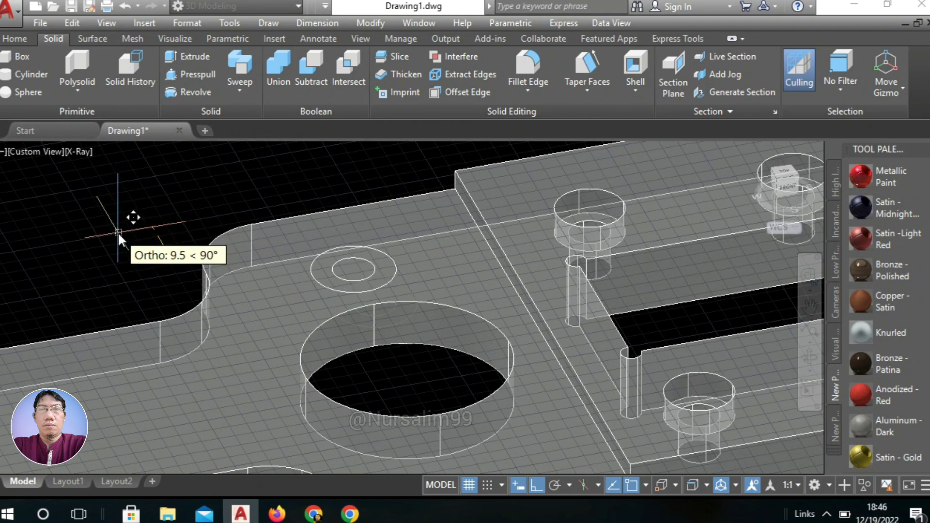
{"action": "type", "text": "10"}
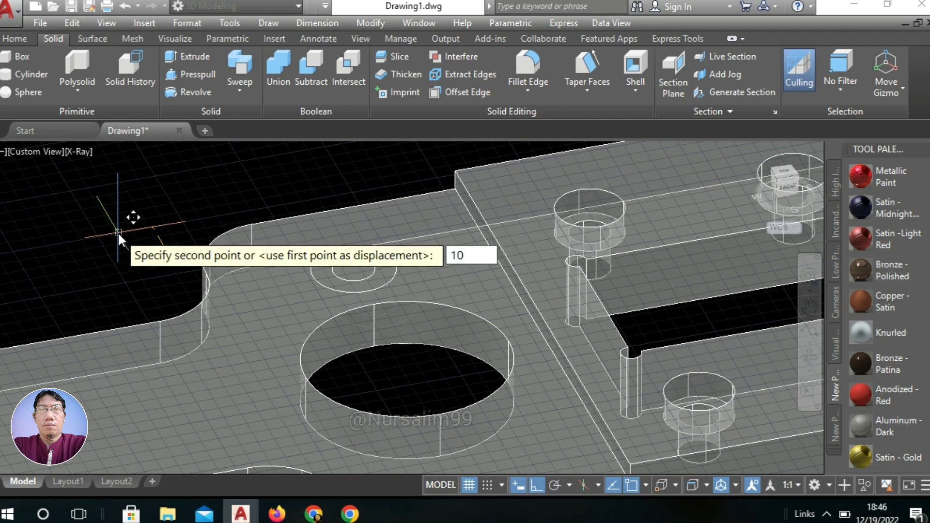
{"action": "right_click", "coordinate": [118, 234]}
{"action": "left_click", "coordinate": [127, 239]}
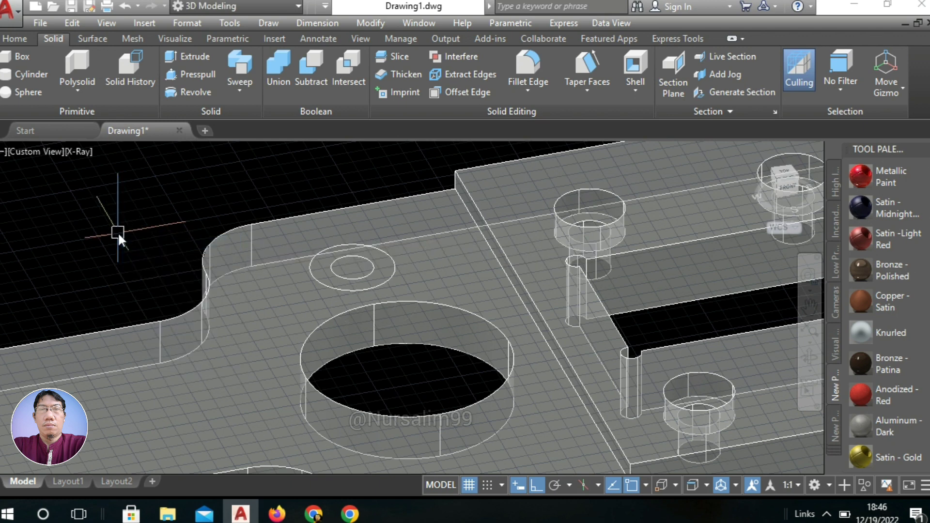
Step: Mirror the two concentric circles across a line through the large round hole's centre along the X direction, keeping the originals
{"action": "type", "text": "co"}
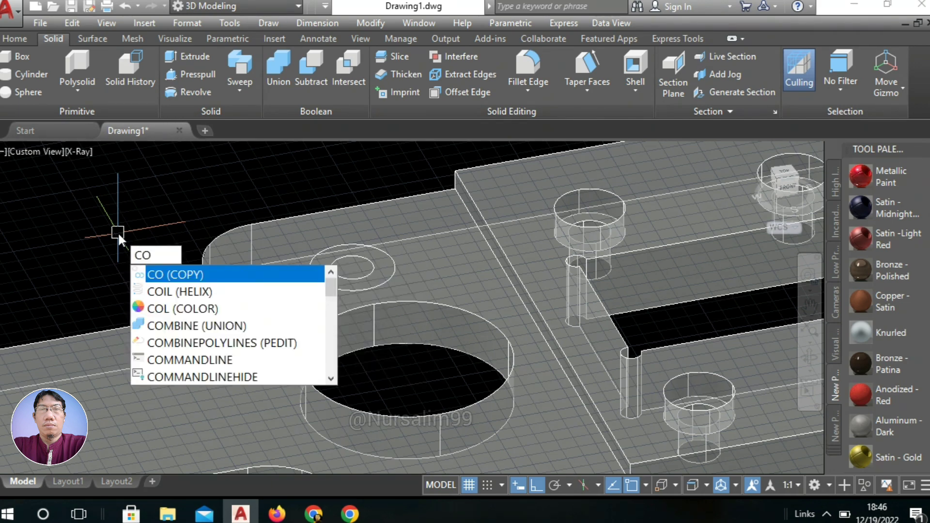
{"action": "key", "text": "Escape"}
{"action": "type", "text": "m"}
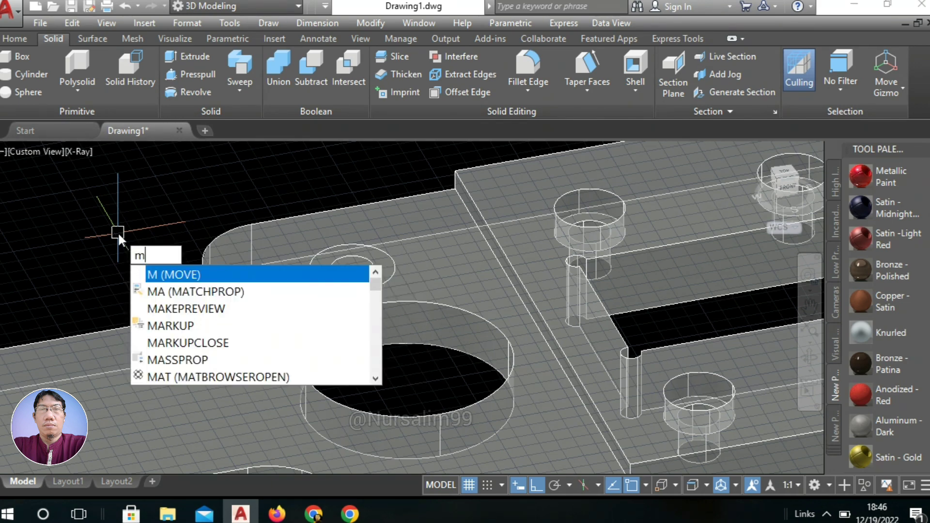
{"action": "type", "text": "i"}
{"action": "key", "text": "Return"}
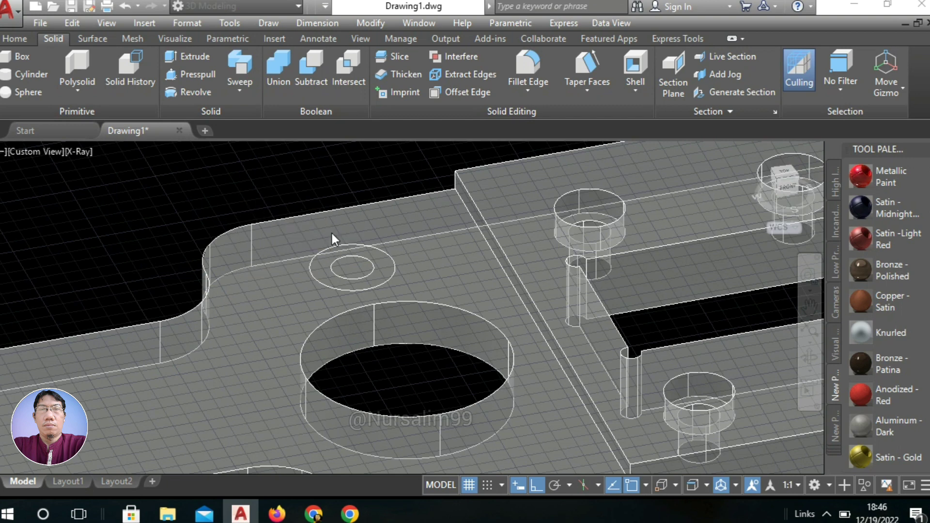
{"action": "left_click", "coordinate": [266, 197]}
{"action": "left_click", "coordinate": [398, 318]}
{"action": "right_click", "coordinate": [270, 167]}
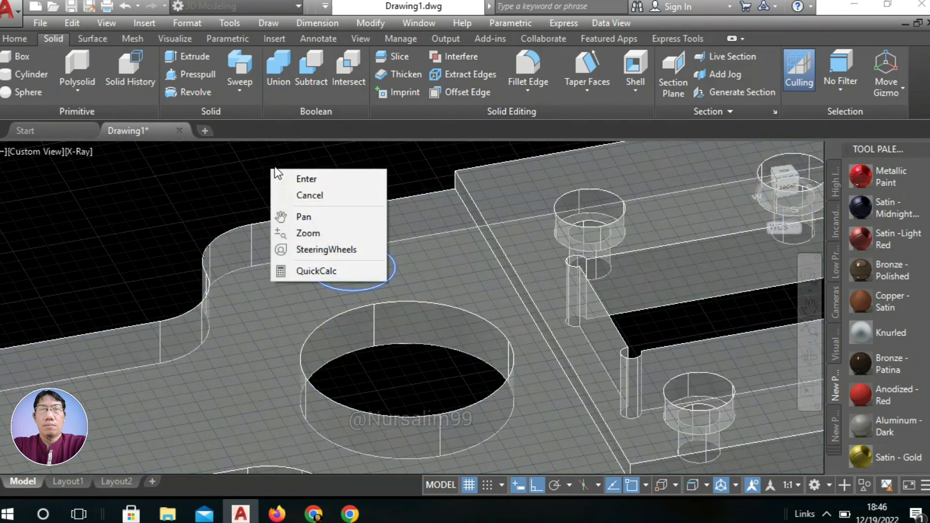
{"action": "left_click", "coordinate": [290, 177]}
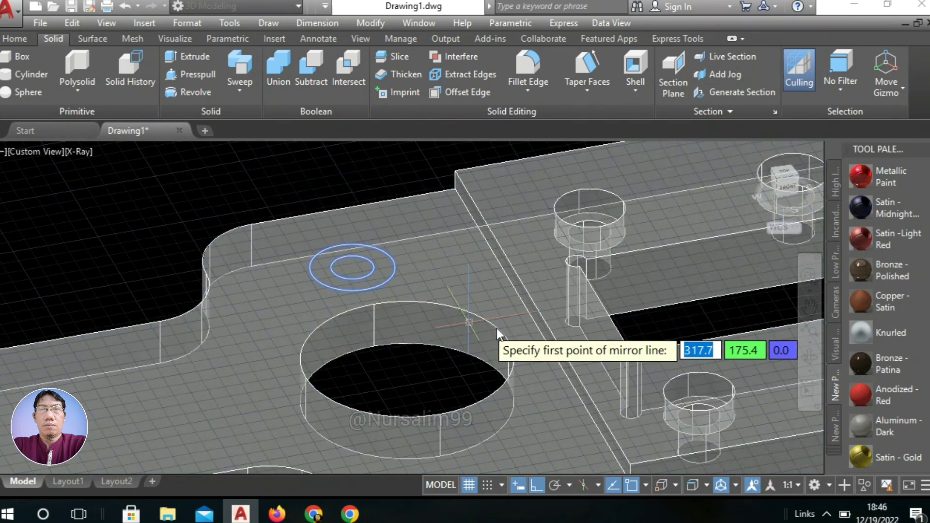
{"action": "left_click", "coordinate": [408, 358]}
{"action": "scroll", "coordinate": [407, 357], "scroll_direction": "down", "scroll_amount": 5}
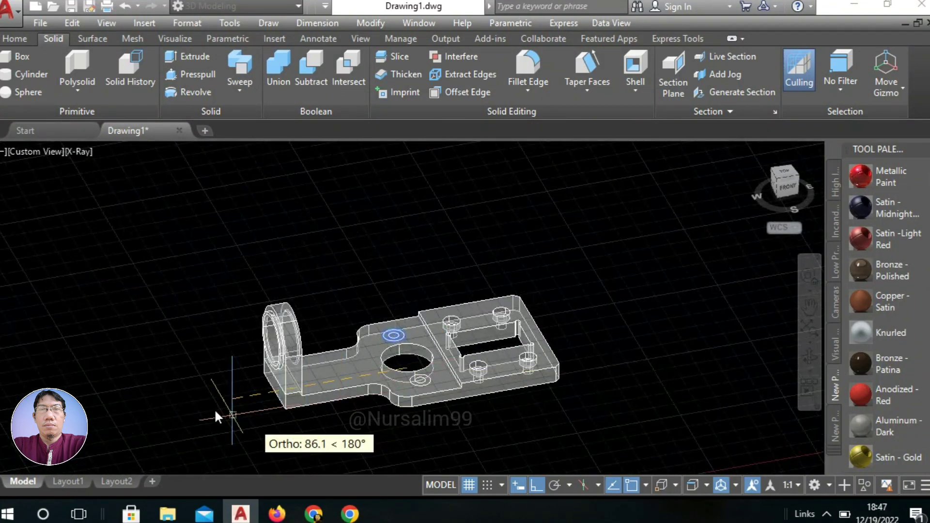
{"action": "left_click", "coordinate": [169, 413]}
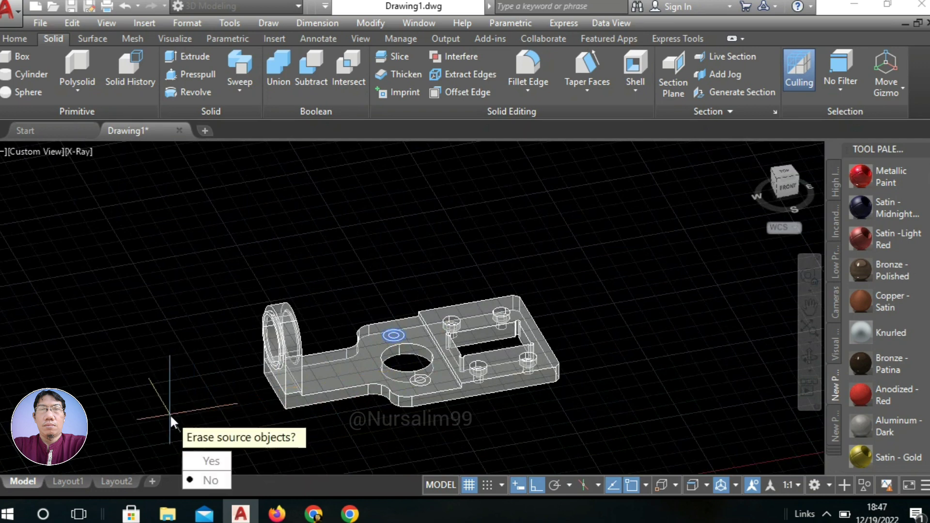
{"action": "left_click", "coordinate": [212, 481]}
Step: Presspull the rear small inner circle downward through the full plate thickness to cut a through hole
{"action": "scroll", "coordinate": [397, 358], "scroll_direction": "up", "scroll_amount": 4}
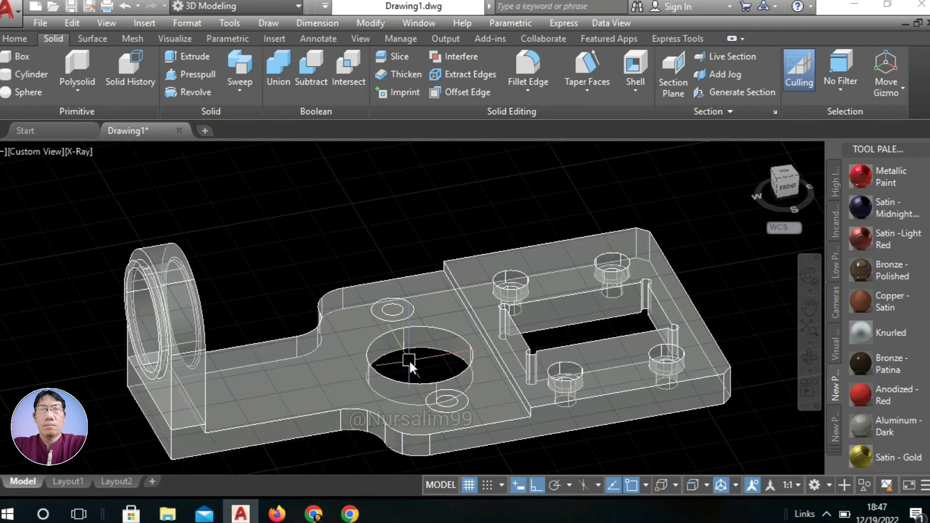
{"action": "middle_click_drag", "start_coordinate": [409, 360], "coordinate": [400, 364]}
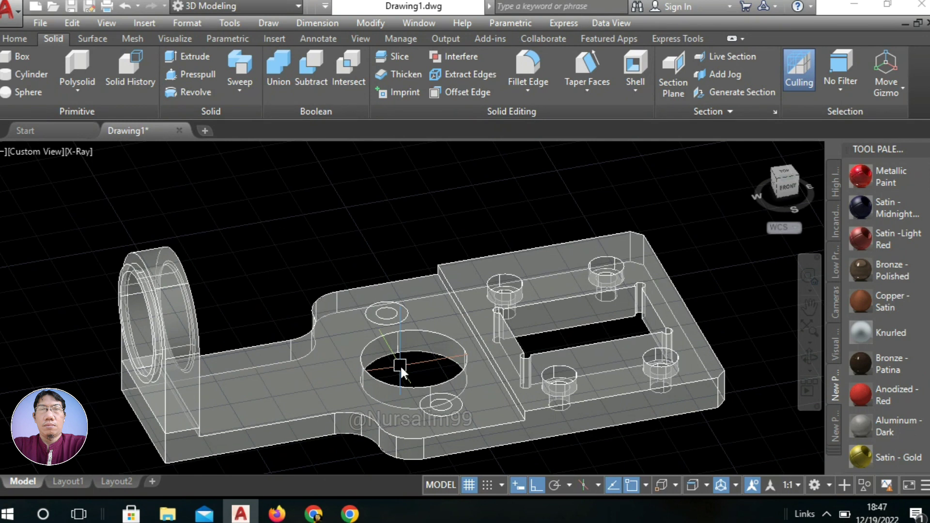
{"action": "type", "text": "PREss"}
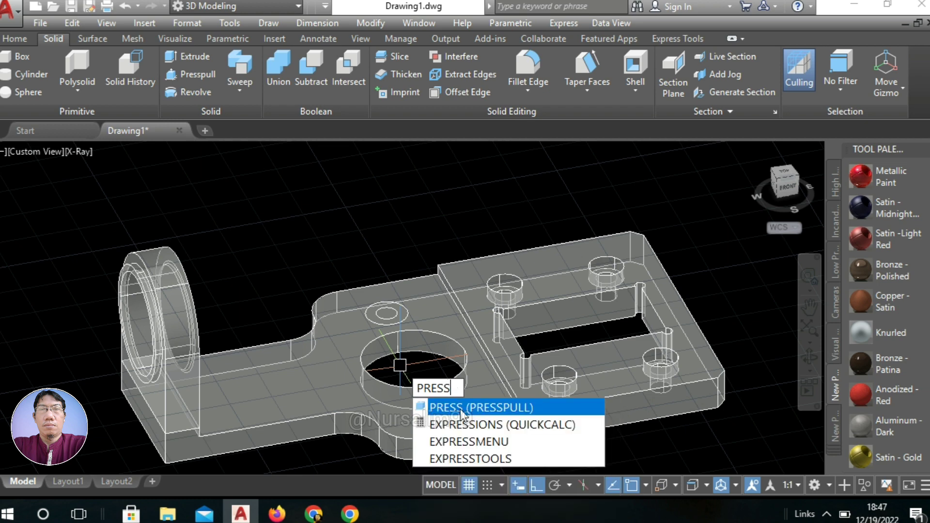
{"action": "key", "text": "Return"}
{"action": "scroll", "coordinate": [406, 322], "scroll_direction": "up", "scroll_amount": 5}
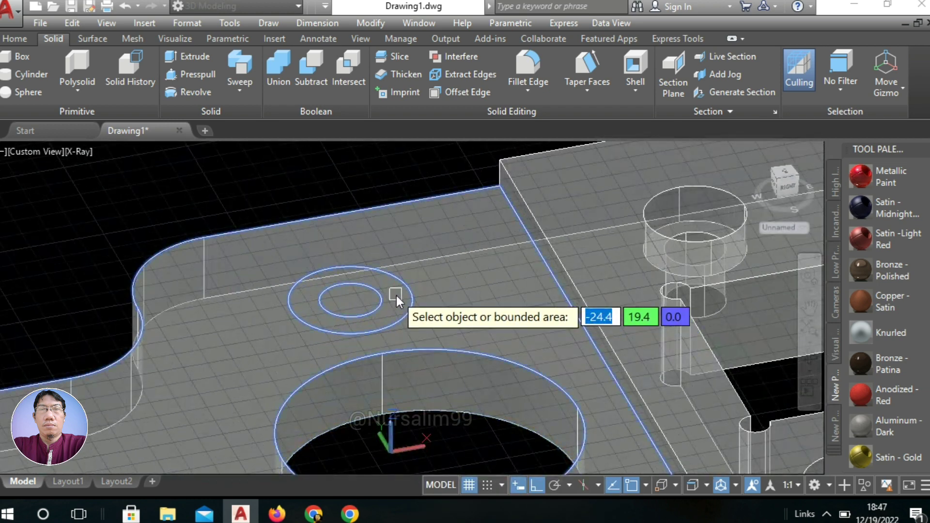
{"action": "left_click", "coordinate": [380, 321]}
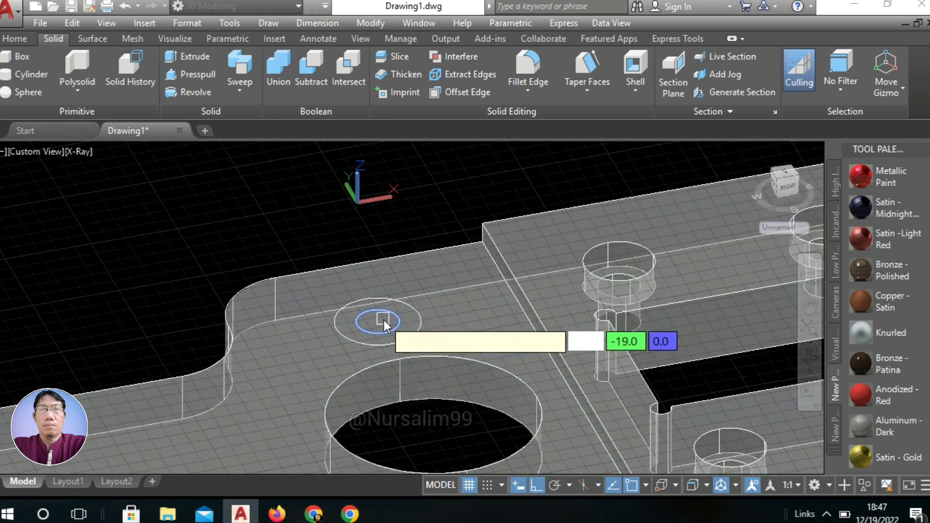
{"action": "scroll", "coordinate": [387, 329], "scroll_direction": "down", "scroll_amount": 5}
{"action": "scroll", "coordinate": [383, 443], "scroll_direction": "up", "scroll_amount": 4}
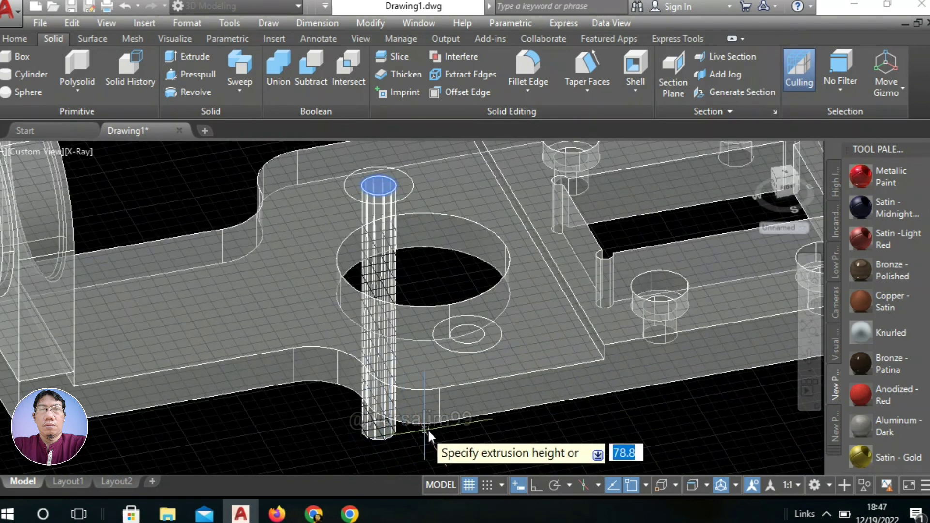
{"action": "left_click", "coordinate": [438, 420]}
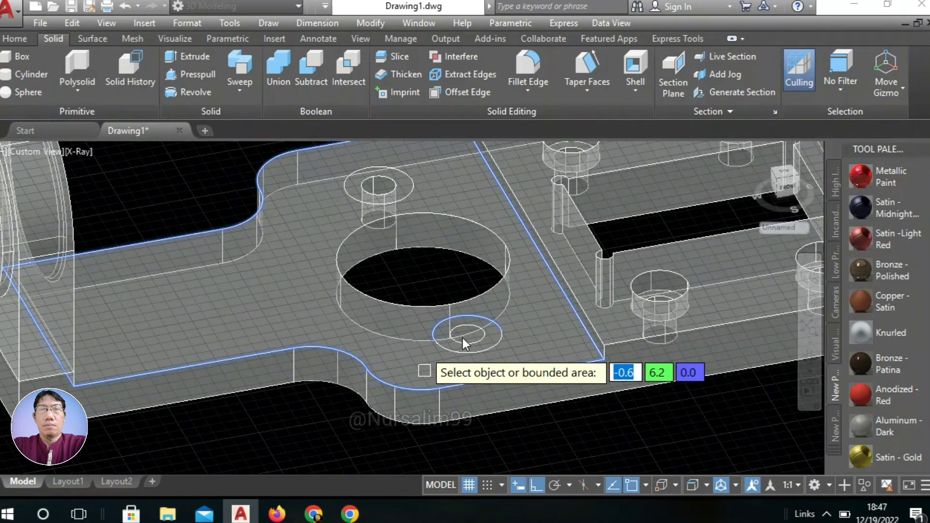
Step: Presspull the front small inner circle downward through the plate to cut the matching through hole, and finish the command
{"action": "scroll", "coordinate": [463, 338], "scroll_direction": "up", "scroll_amount": 4}
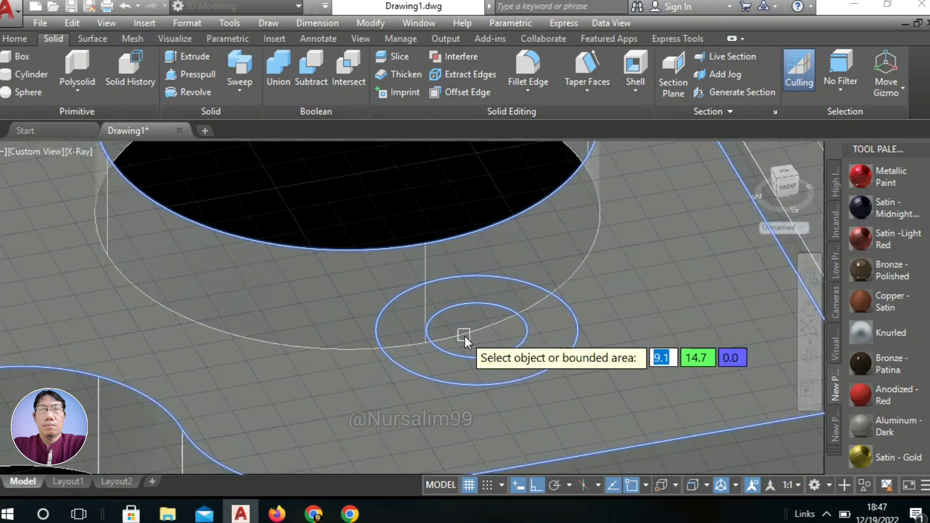
{"action": "scroll", "coordinate": [464, 336], "scroll_direction": "up", "scroll_amount": 4}
{"action": "scroll", "coordinate": [465, 322], "scroll_direction": "down", "scroll_amount": 1}
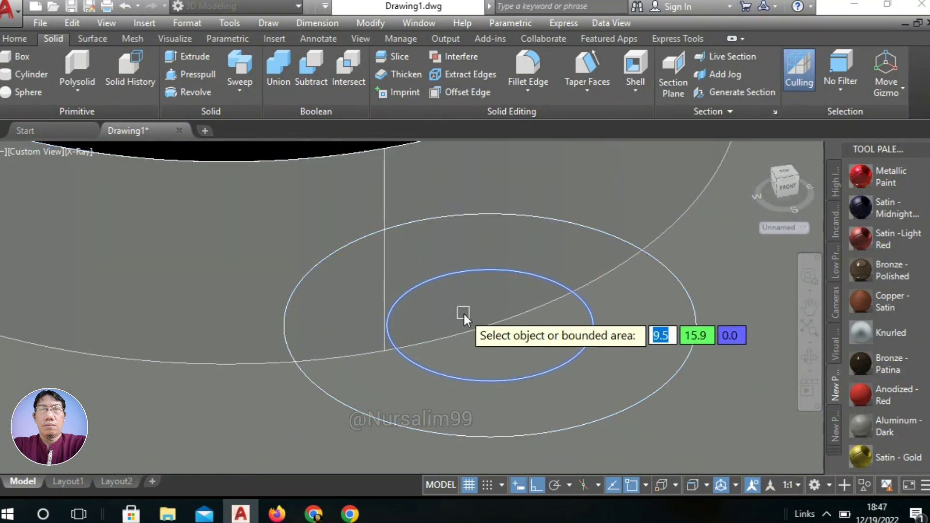
{"action": "left_click", "coordinate": [465, 315]}
{"action": "scroll", "coordinate": [464, 310], "scroll_direction": "down", "scroll_amount": 4}
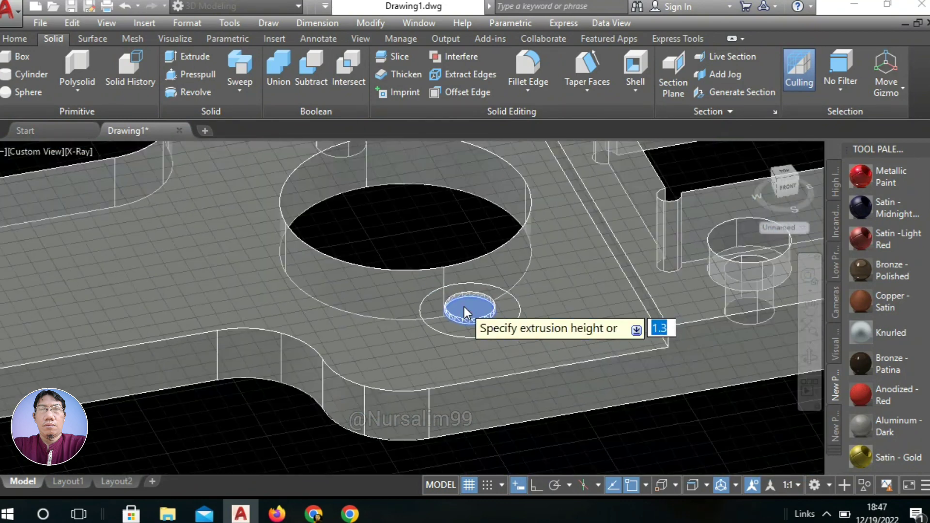
{"action": "left_click", "coordinate": [364, 438]}
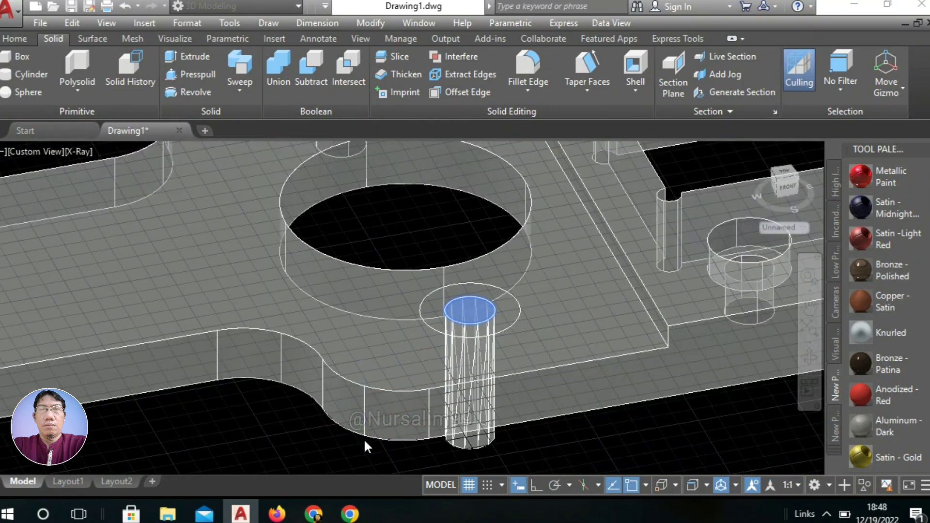
{"action": "right_click", "coordinate": [397, 230]}
{"action": "left_click", "coordinate": [414, 238]}
Step: Chamfer the rear small hole's top edge, picking both chamfer distances as the gap between the hole edge and the outer circle
{"action": "middle_click_drag", "start_coordinate": [414, 235], "coordinate": [426, 336]}
{"action": "type", "text": "CHA"}
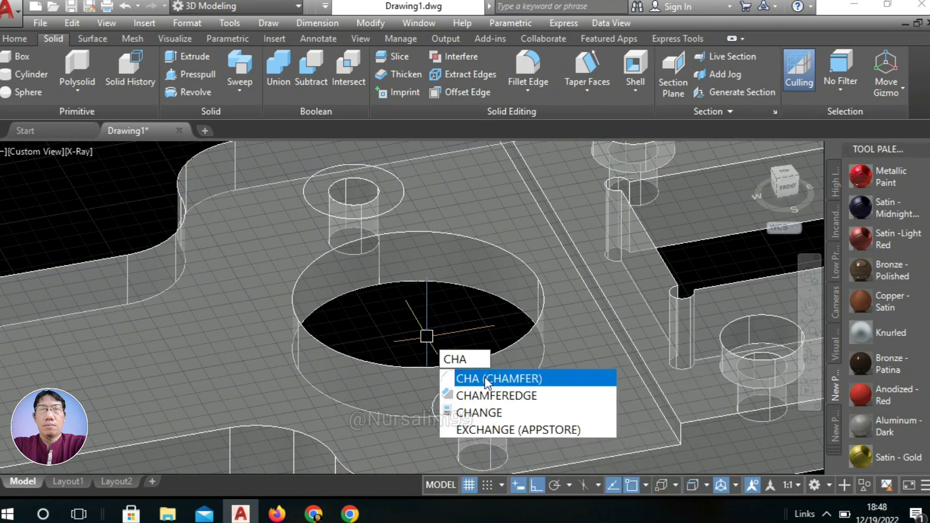
{"action": "left_click", "coordinate": [487, 379]}
{"action": "scroll", "coordinate": [397, 286], "scroll_direction": "up", "scroll_amount": 5}
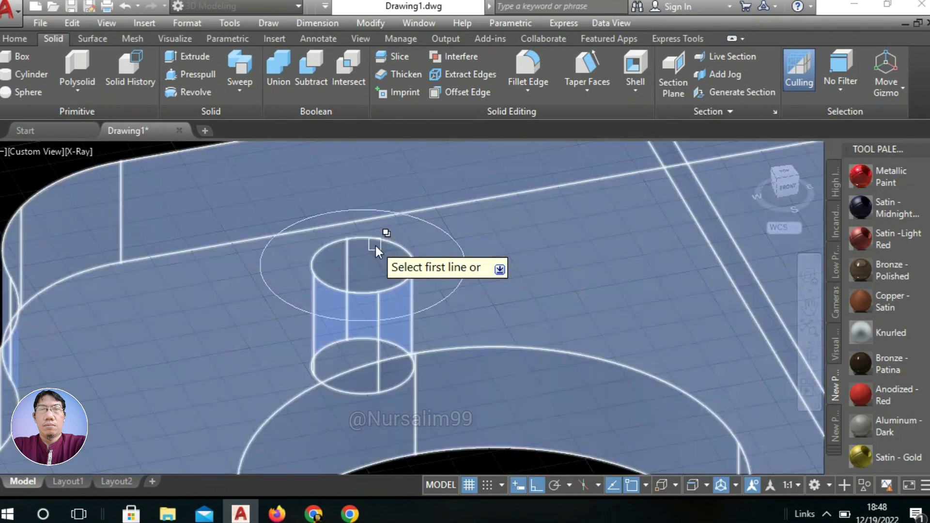
{"action": "left_click", "coordinate": [379, 244]}
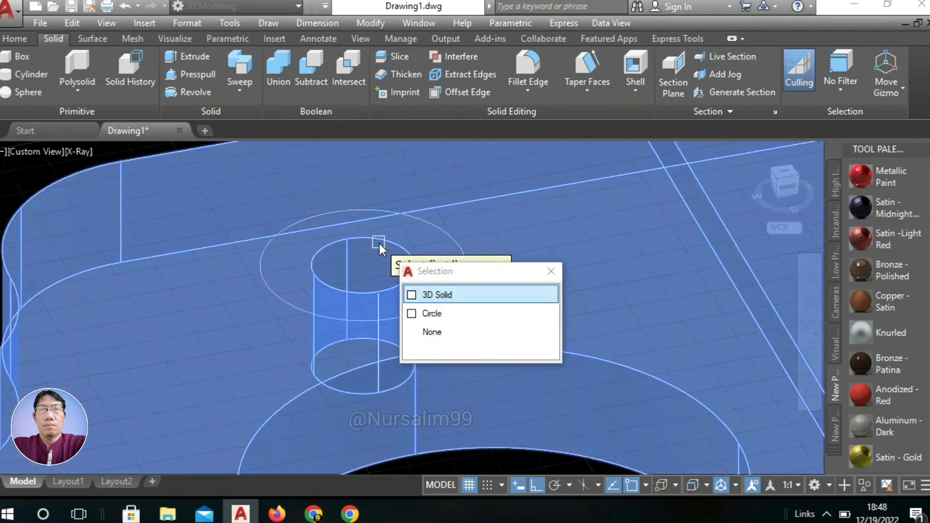
{"action": "left_click", "coordinate": [422, 301]}
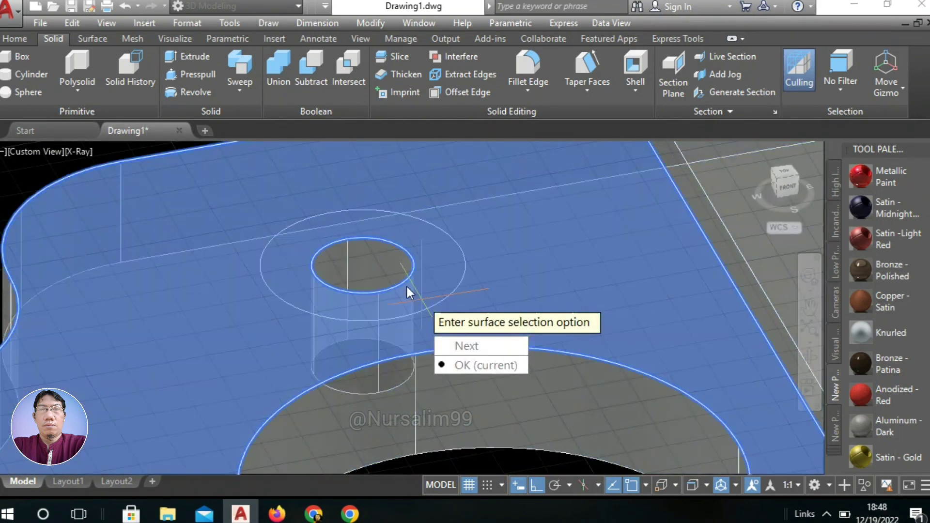
{"action": "left_click", "coordinate": [456, 365]}
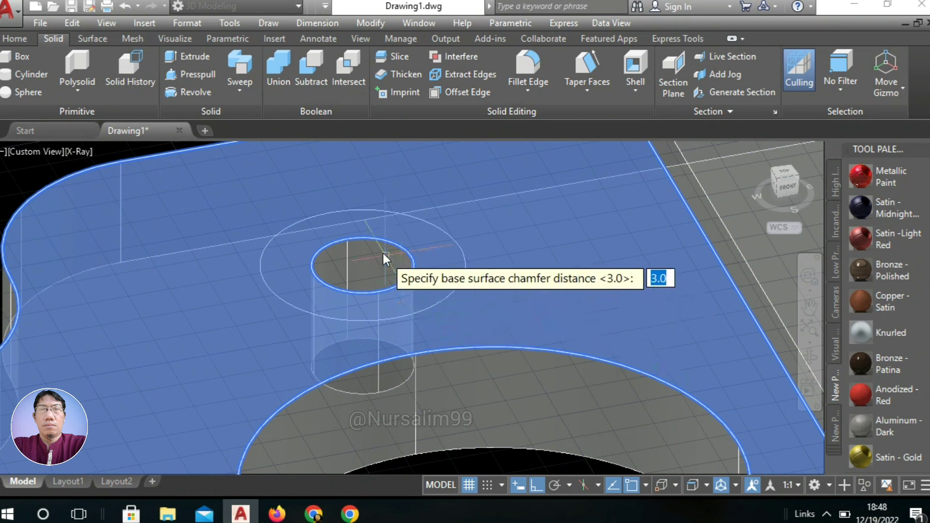
{"action": "left_click", "coordinate": [346, 240]}
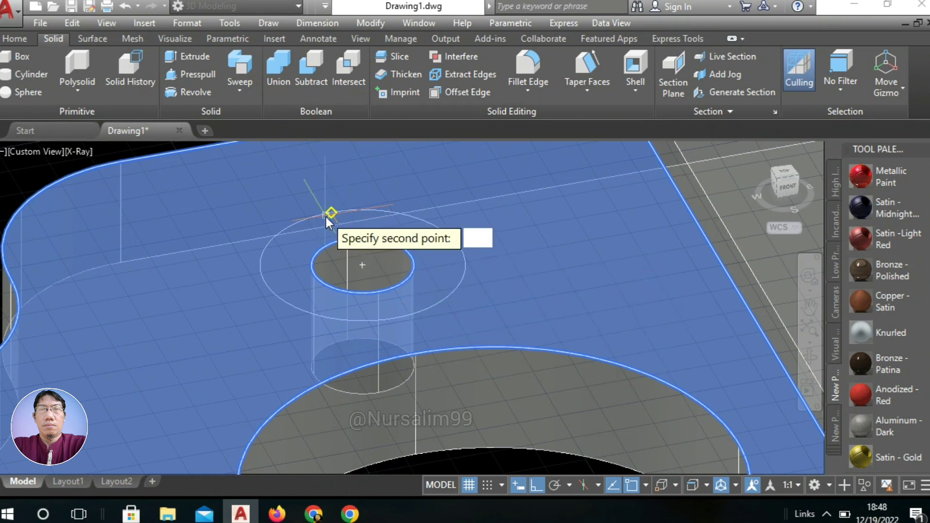
{"action": "left_click", "coordinate": [331, 213]}
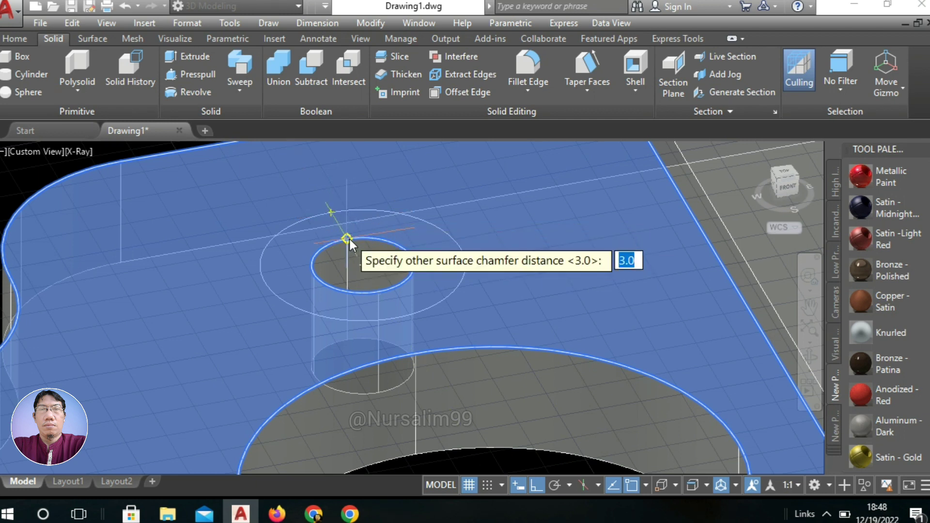
{"action": "left_click", "coordinate": [349, 240]}
{"action": "left_click", "coordinate": [335, 213]}
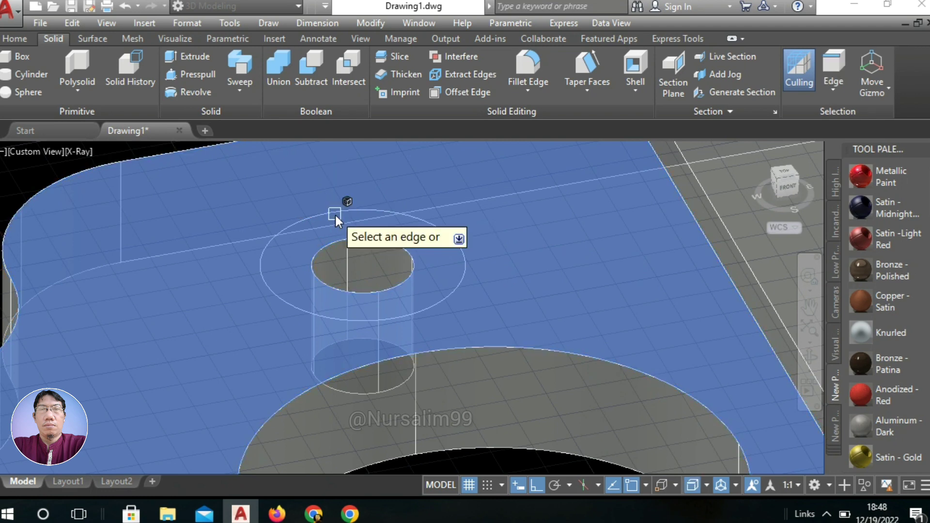
{"action": "left_click", "coordinate": [335, 248]}
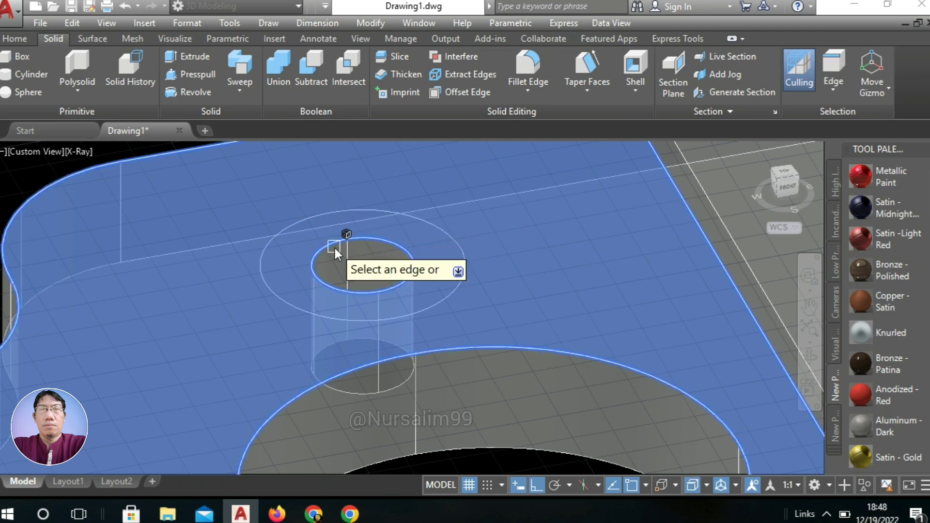
{"action": "right_click", "coordinate": [335, 247]}
{"action": "left_click", "coordinate": [347, 256]}
Step: Chamfer the top edge of the front small hole beside the large one, accepting 3.0 for both chamfer distances
{"action": "scroll", "coordinate": [348, 256], "scroll_direction": "down", "scroll_amount": 2}
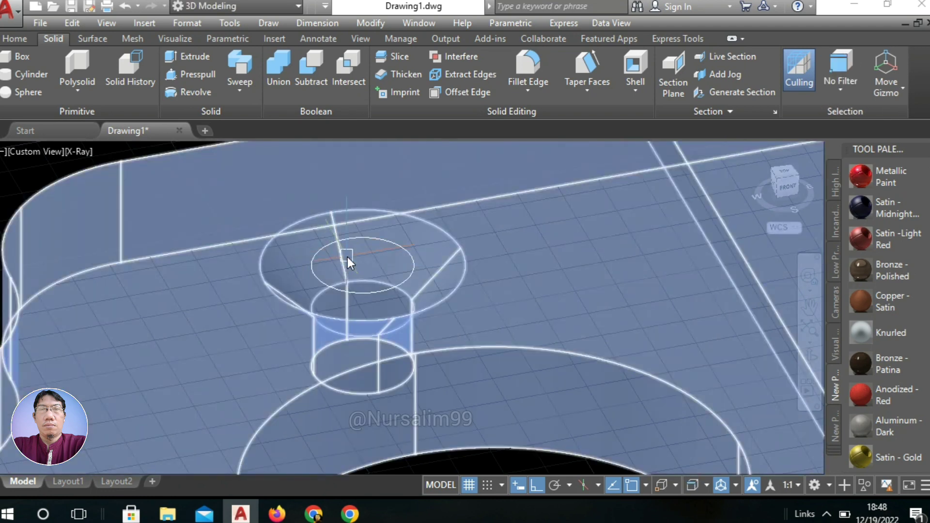
{"action": "scroll", "coordinate": [348, 256], "scroll_direction": "down", "scroll_amount": 2}
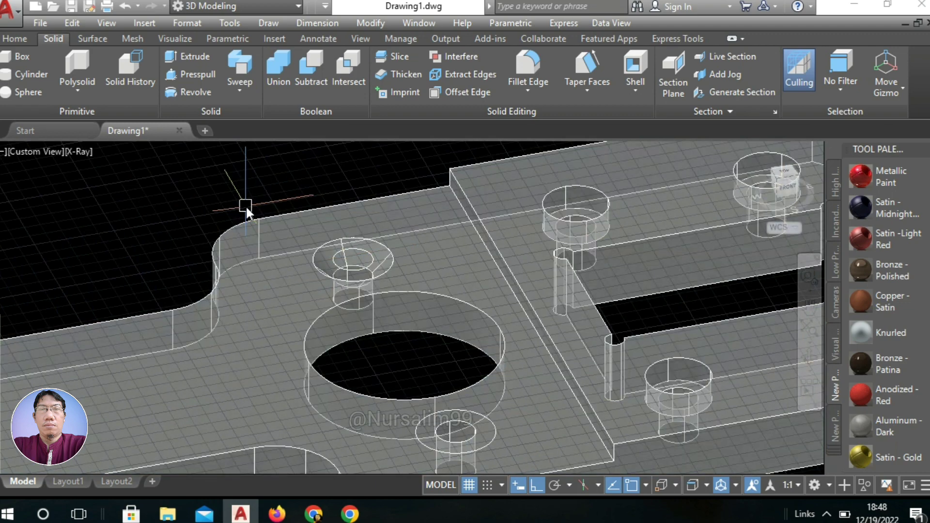
{"action": "right_click", "coordinate": [245, 206]}
{"action": "left_click", "coordinate": [278, 216]}
{"action": "scroll", "coordinate": [410, 271], "scroll_direction": "up", "scroll_amount": 4}
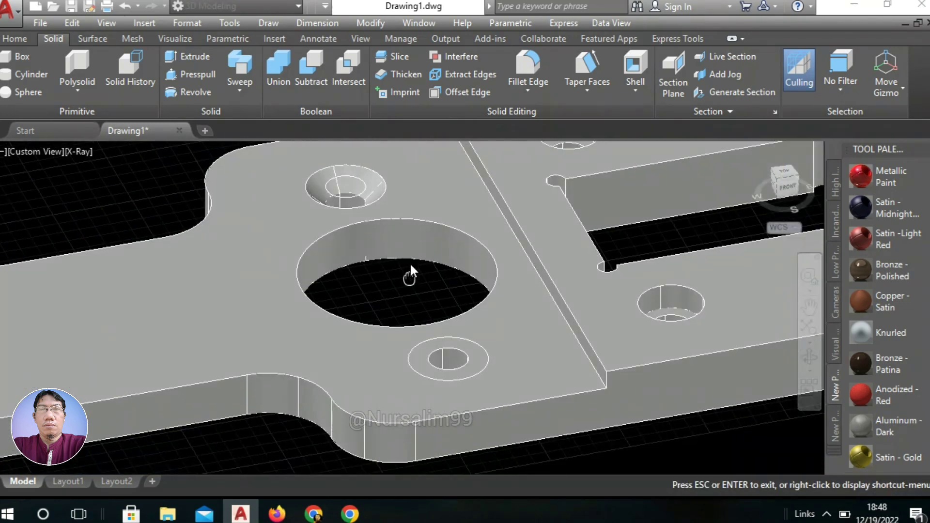
{"action": "scroll", "coordinate": [468, 393], "scroll_direction": "up", "scroll_amount": 2}
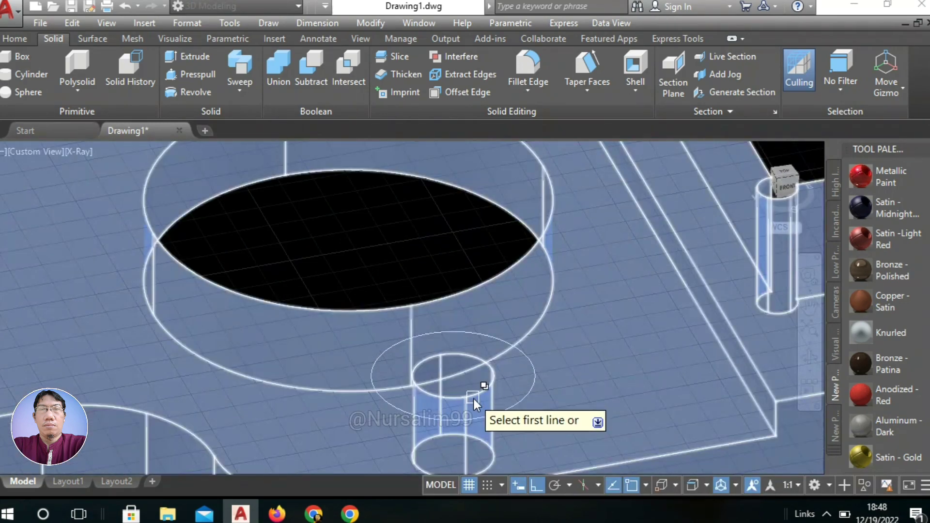
{"action": "left_click", "coordinate": [473, 397]}
{"action": "left_click", "coordinate": [524, 429]}
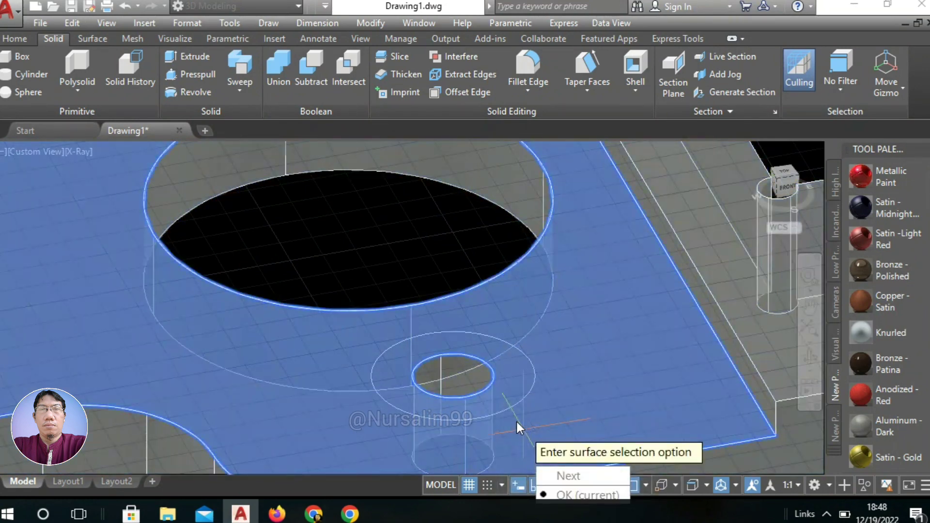
{"action": "left_click", "coordinate": [558, 491]}
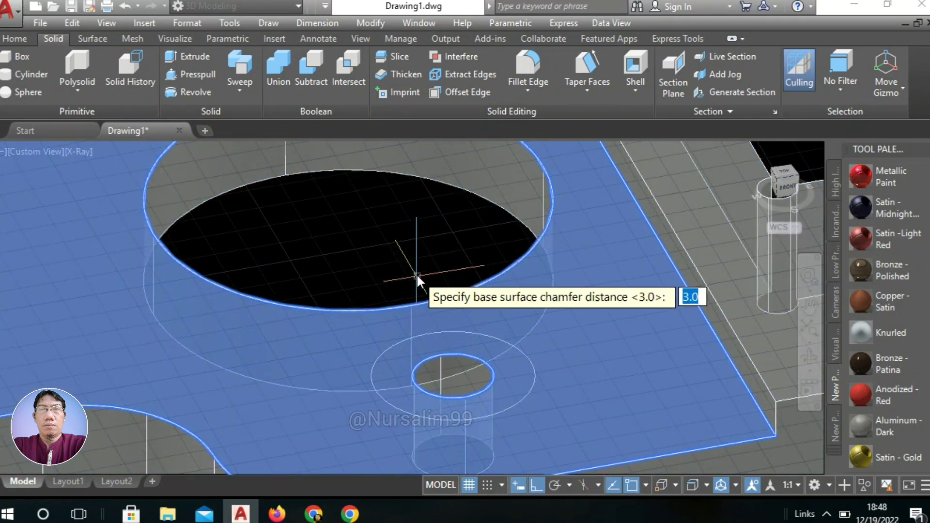
{"action": "right_click", "coordinate": [431, 270]}
{"action": "left_click", "coordinate": [434, 284]}
{"action": "right_click", "coordinate": [417, 270]}
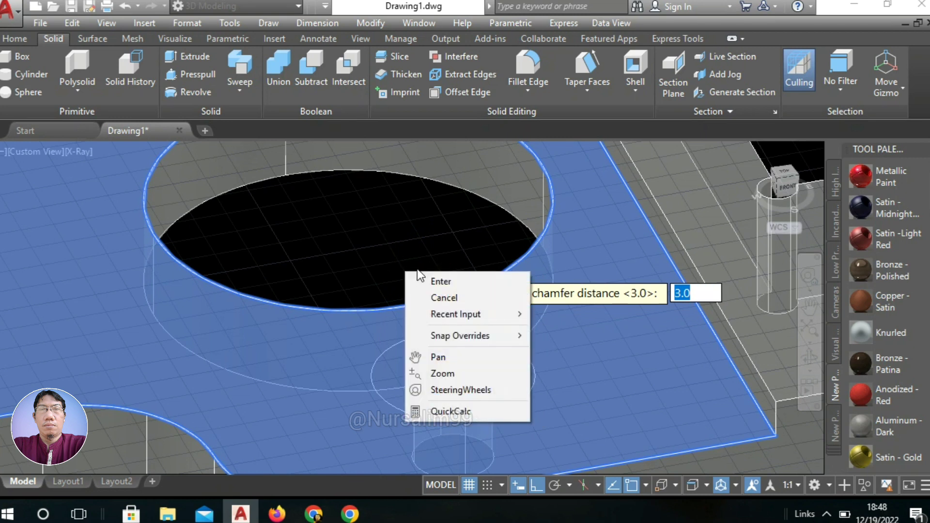
{"action": "left_click", "coordinate": [422, 280]}
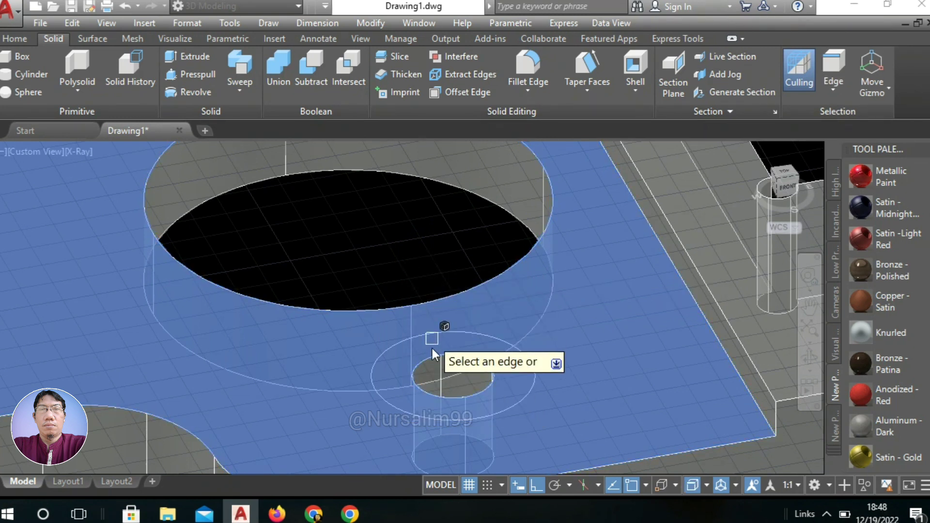
{"action": "left_click", "coordinate": [413, 351]}
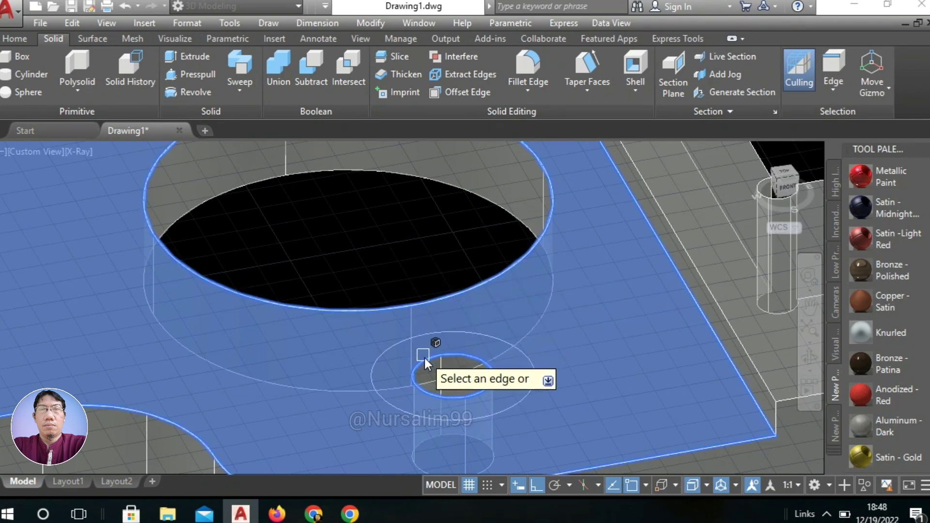
{"action": "right_click", "coordinate": [427, 270]}
{"action": "left_click", "coordinate": [440, 274]}
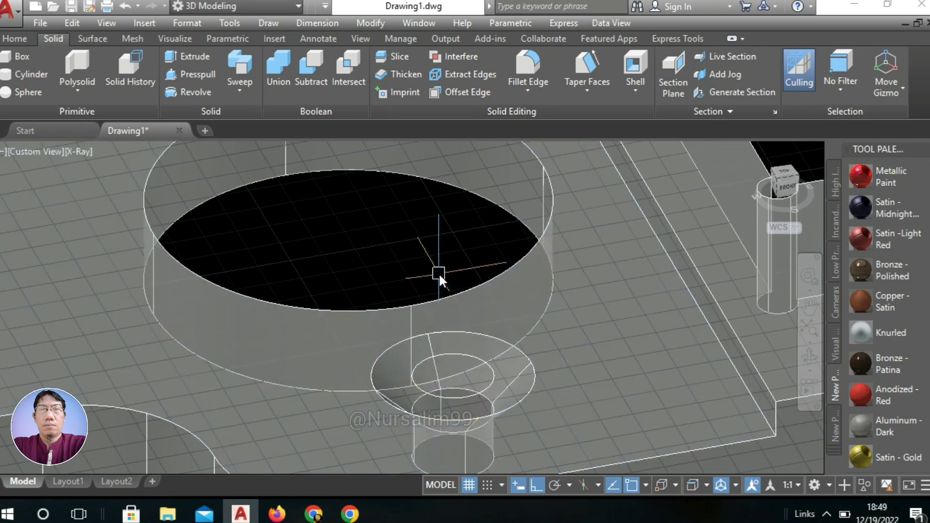
Step: Erase the leftover construction circles at both countersunk holes
{"action": "scroll", "coordinate": [440, 274], "scroll_direction": "down", "scroll_amount": 2}
{"action": "scroll", "coordinate": [438, 272], "scroll_direction": "down", "scroll_amount": 2}
{"action": "middle_click_drag", "start_coordinate": [439, 275], "coordinate": [439, 305]}
{"action": "scroll", "coordinate": [439, 305], "scroll_direction": "down", "scroll_amount": 3}
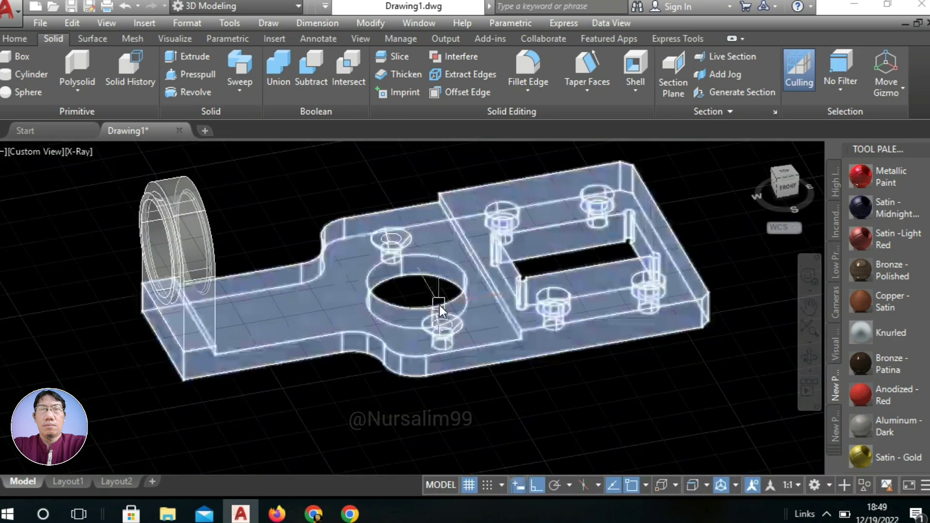
{"action": "left_click", "coordinate": [344, 186]}
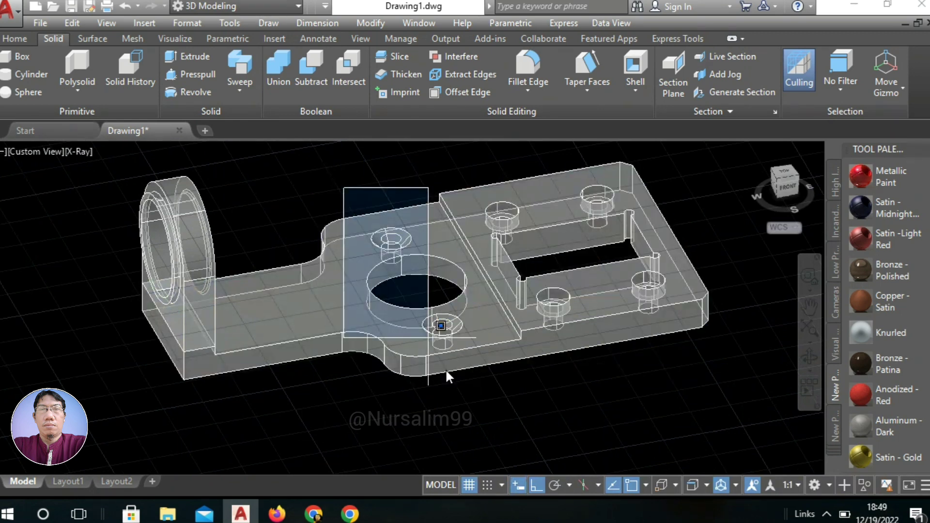
{"action": "left_click", "coordinate": [472, 391]}
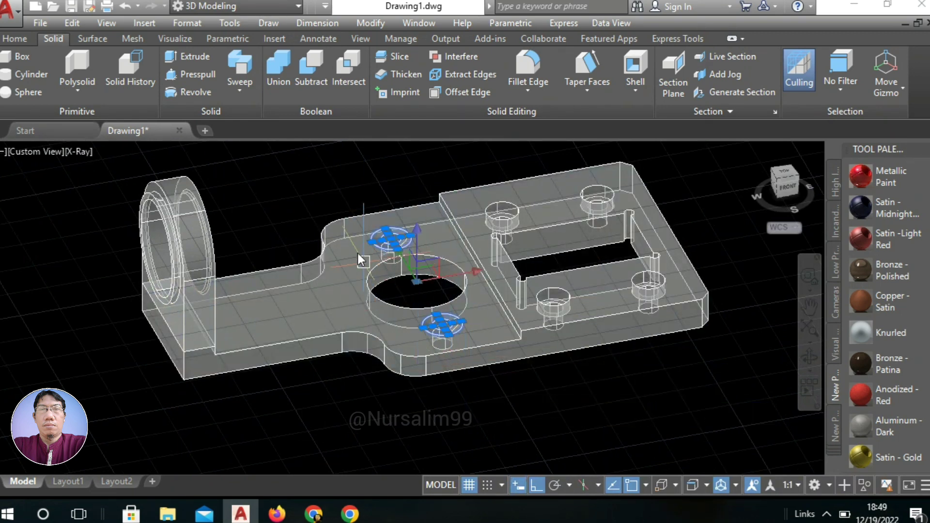
{"action": "right_click", "coordinate": [331, 194]}
{"action": "left_click", "coordinate": [388, 251]}
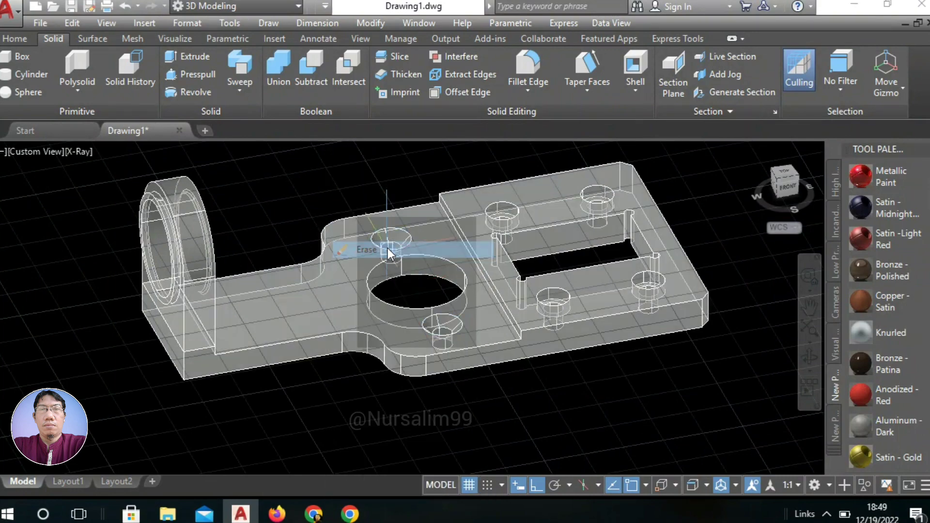
Step: Switch the model's visual style from X-Ray to Shaded
{"action": "middle_click_drag", "start_coordinate": [397, 187], "coordinate": [339, 224], "text": "shift"}
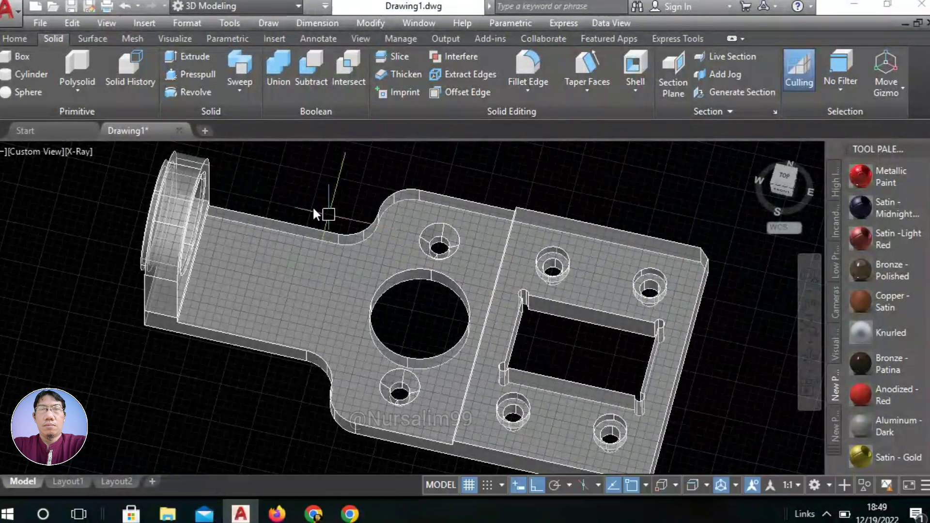
{"action": "left_click", "coordinate": [93, 152]}
{"action": "left_click", "coordinate": [145, 252]}
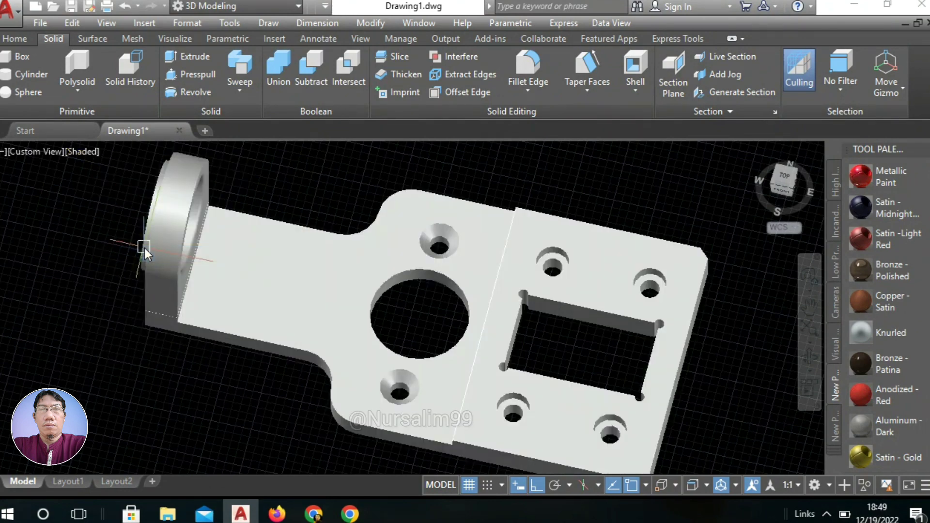
{"action": "scroll", "coordinate": [145, 249], "scroll_direction": "down", "scroll_amount": 2}
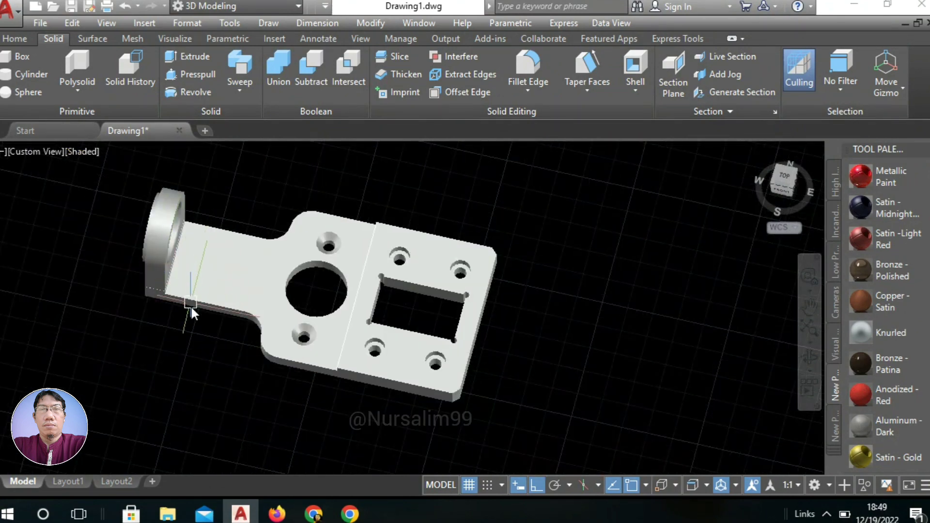
Step: Fillet the inside edge where the upright meets the base plate with a radius of 5
{"action": "scroll", "coordinate": [196, 321], "scroll_direction": "up", "scroll_amount": 1}
{"action": "middle_click_drag", "start_coordinate": [195, 320], "coordinate": [195, 246], "text": "shift"}
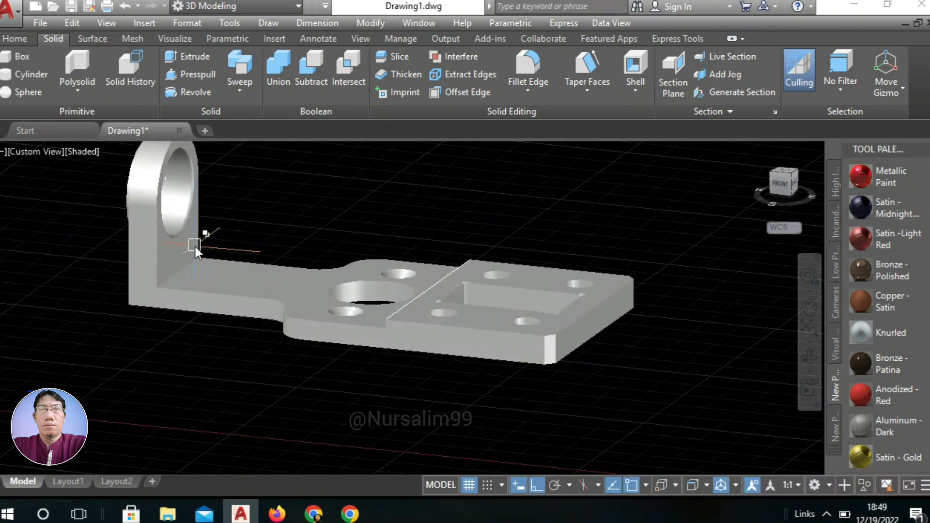
{"action": "scroll", "coordinate": [203, 240], "scroll_direction": "up", "scroll_amount": 5}
{"action": "scroll", "coordinate": [279, 241], "scroll_direction": "up", "scroll_amount": 4}
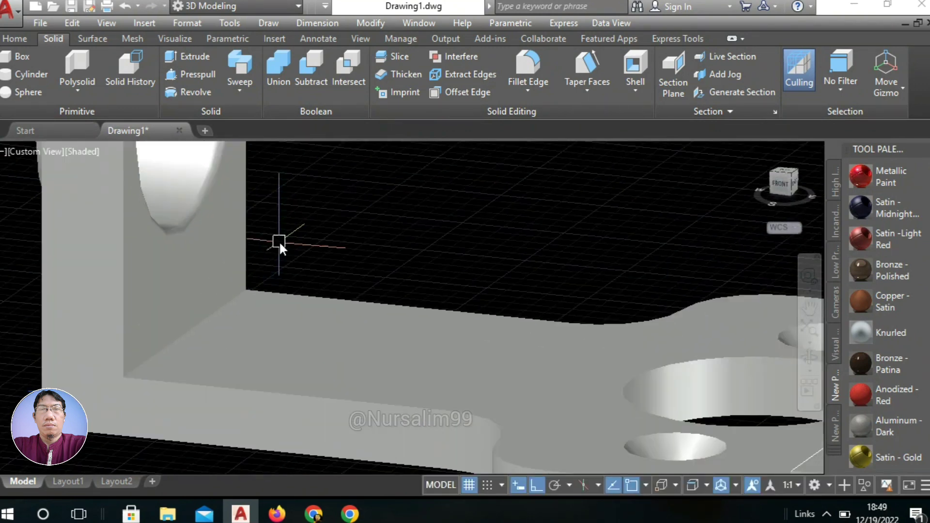
{"action": "type", "text": "f"}
{"action": "key", "text": "Return"}
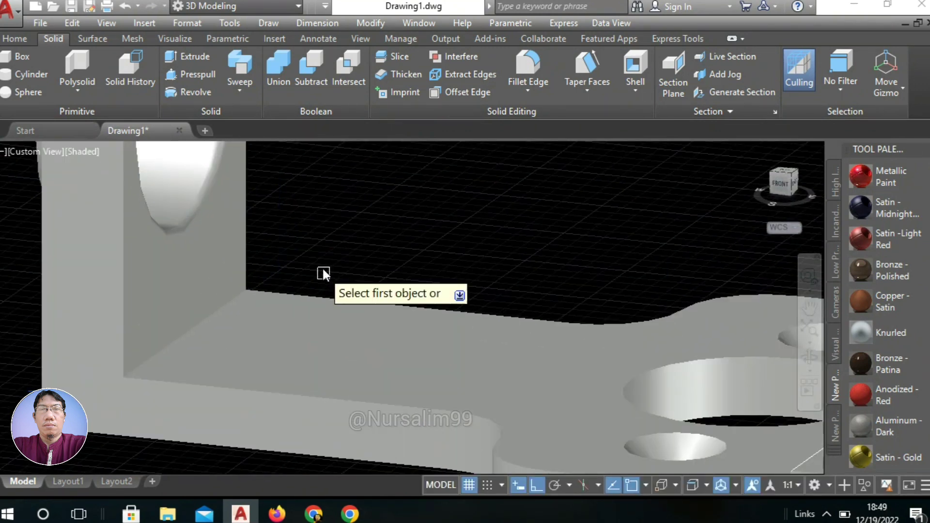
{"action": "right_click", "coordinate": [325, 241]}
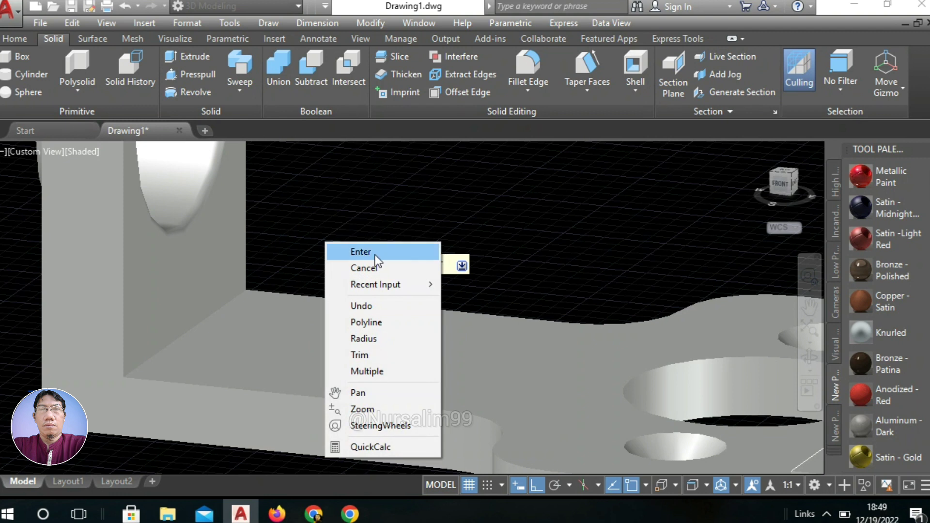
{"action": "left_click", "coordinate": [388, 337]}
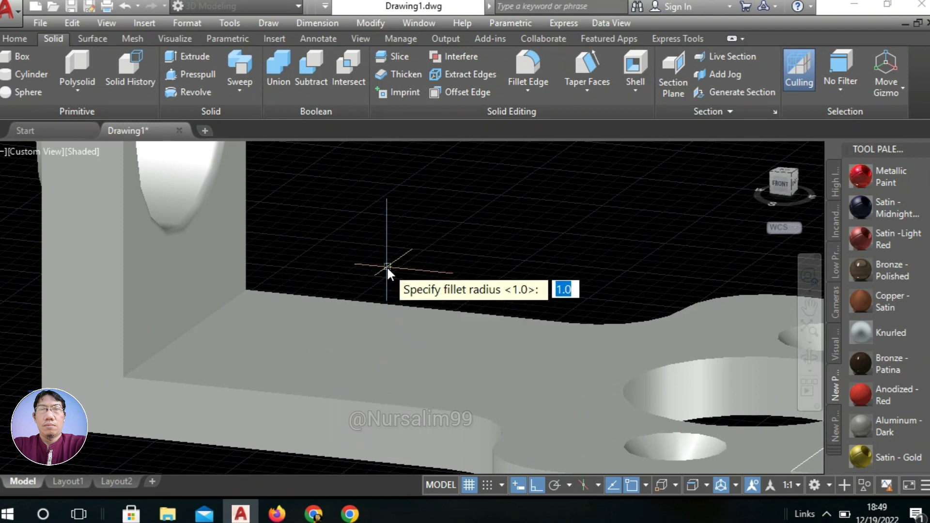
{"action": "type", "text": "5"}
{"action": "right_click", "coordinate": [387, 266]}
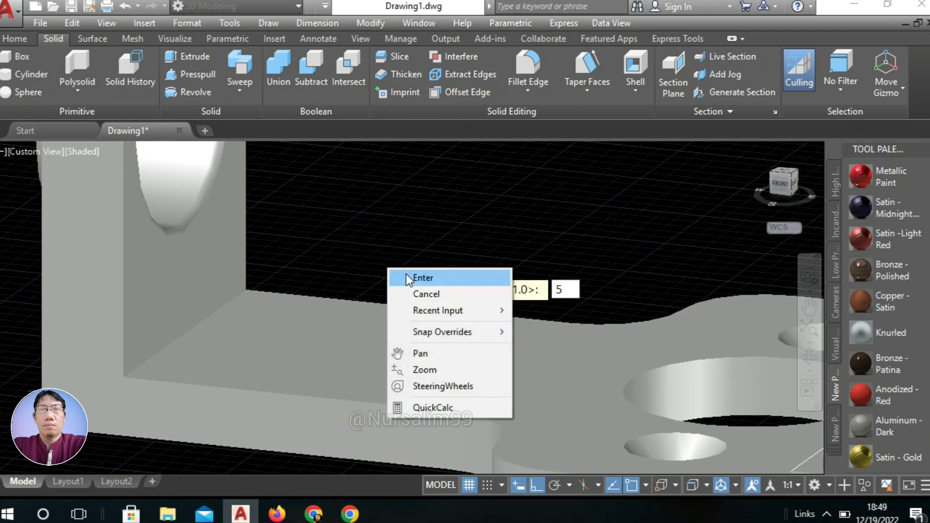
{"action": "left_click", "coordinate": [407, 276]}
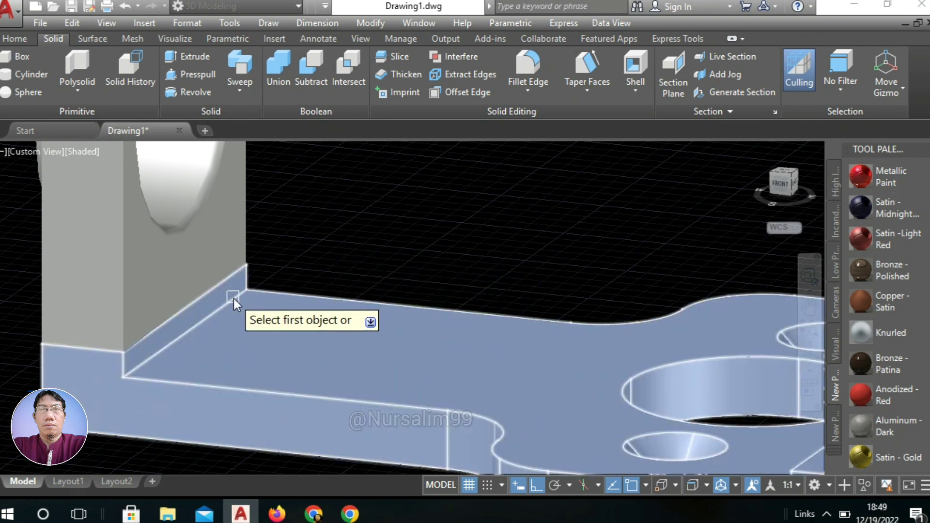
{"action": "left_click", "coordinate": [233, 298]}
{"action": "right_click", "coordinate": [300, 255]}
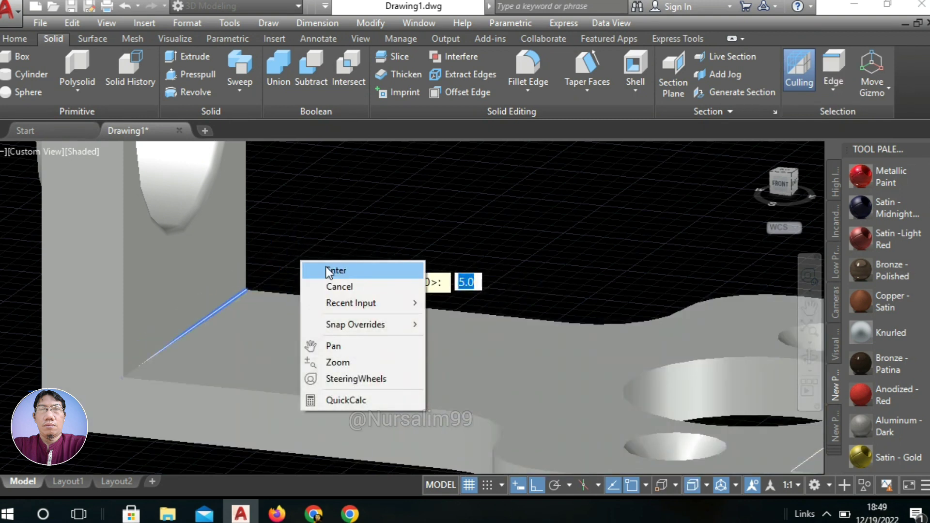
{"action": "left_click", "coordinate": [325, 266]}
{"action": "right_click", "coordinate": [300, 251]}
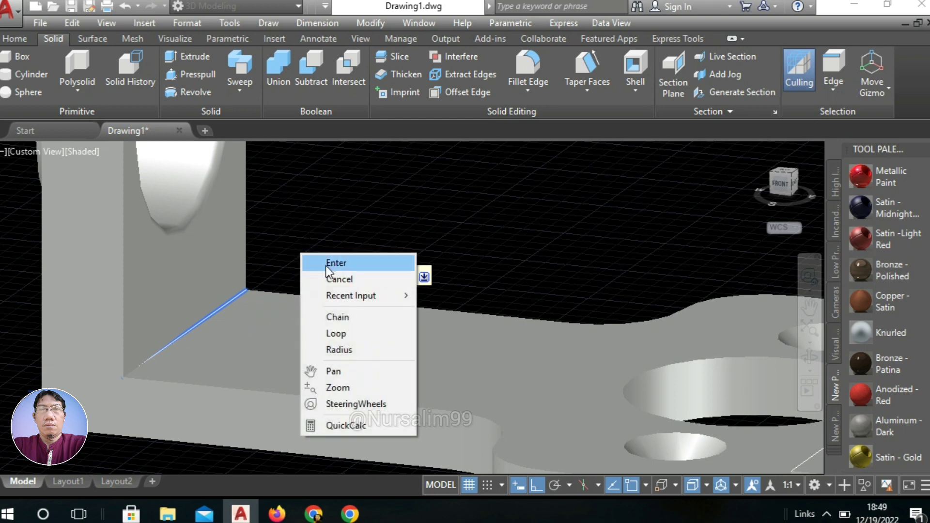
{"action": "left_click", "coordinate": [326, 265]}
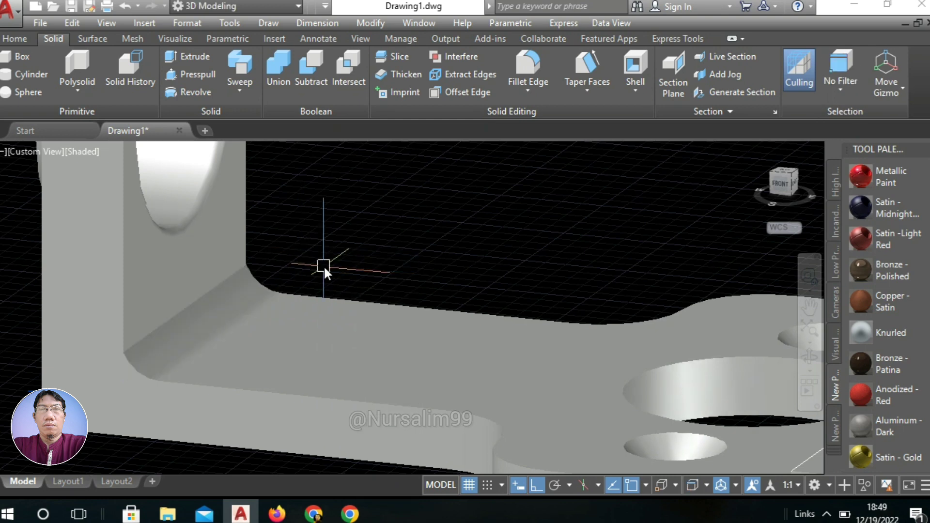
Step: Union the upright and the base plate into a single solid
{"action": "scroll", "coordinate": [323, 265], "scroll_direction": "down", "scroll_amount": 5}
{"action": "middle_click_drag", "start_coordinate": [346, 254], "coordinate": [332, 270], "text": "shift"}
{"action": "scroll", "coordinate": [332, 269], "scroll_direction": "down", "scroll_amount": 2}
{"action": "scroll", "coordinate": [384, 223], "scroll_direction": "up", "scroll_amount": 4}
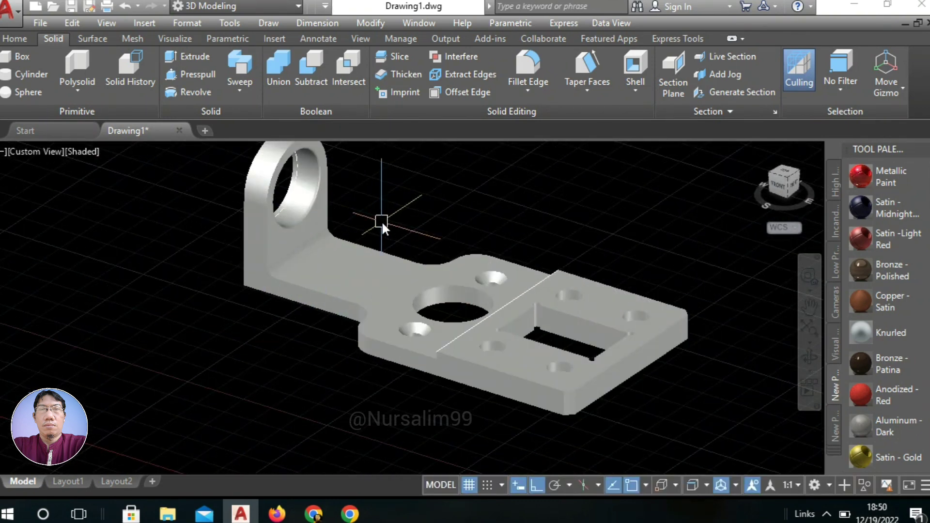
{"action": "type", "text": "UNION"}
{"action": "key", "text": "Return"}
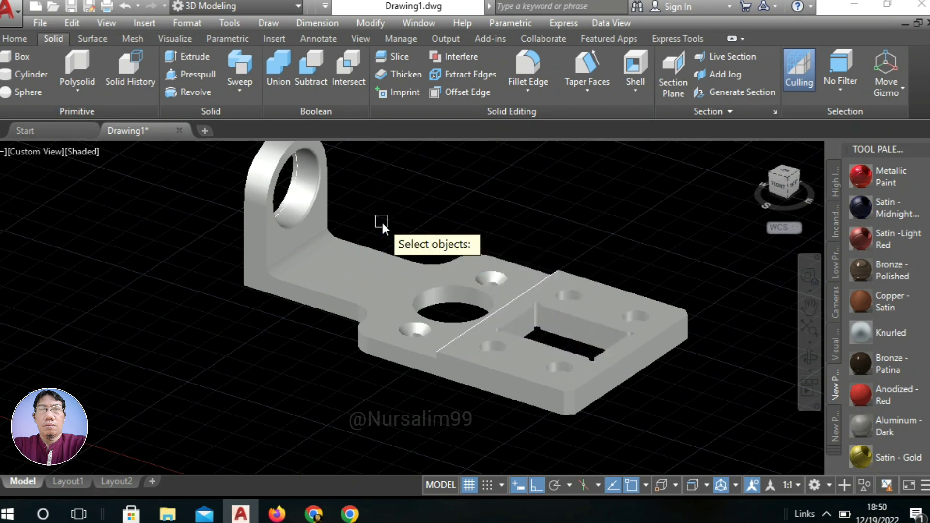
{"action": "left_click", "coordinate": [321, 212]}
{"action": "left_click", "coordinate": [351, 258]}
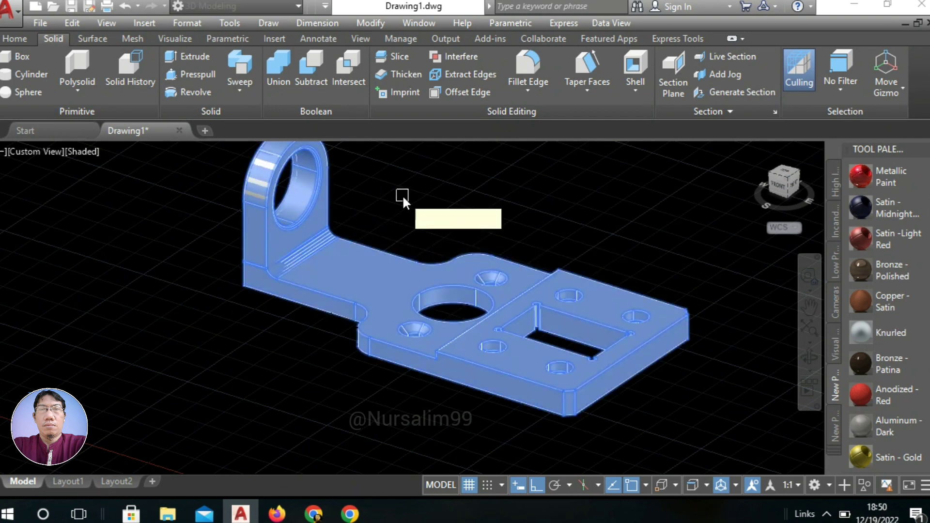
{"action": "right_click", "coordinate": [403, 194]}
{"action": "left_click", "coordinate": [436, 203]}
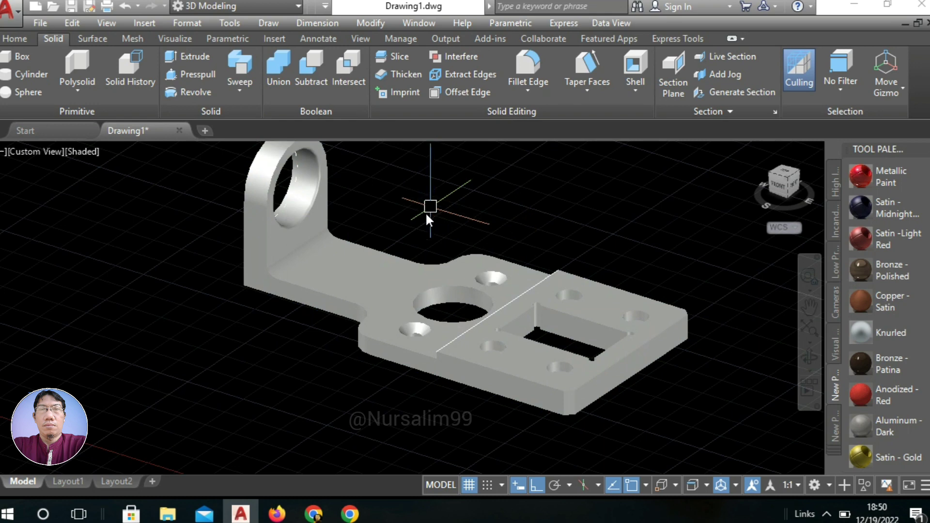
Step: Apply the Semi-Polished material to the whole bracket solid
{"action": "scroll", "coordinate": [425, 211], "scroll_direction": "down", "scroll_amount": 3}
{"action": "mouse_move", "coordinate": [425, 211]}
{"action": "middle_mouse_down"}
{"action": "mouse_move", "coordinate": [393, 231]}
{"action": "mouse_move", "coordinate": [563, 275]}
{"action": "mouse_move", "coordinate": [583, 257]}
{"action": "mouse_move", "coordinate": [525, 269]}
{"action": "mouse_move", "coordinate": [503, 320]}
{"action": "mouse_move", "coordinate": [409, 230]}
{"action": "mouse_move", "coordinate": [412, 238]}
{"action": "mouse_move", "coordinate": [418, 225]}
{"action": "middle_mouse_up"}
{"action": "scroll", "coordinate": [399, 186], "scroll_direction": "up", "scroll_amount": 3}
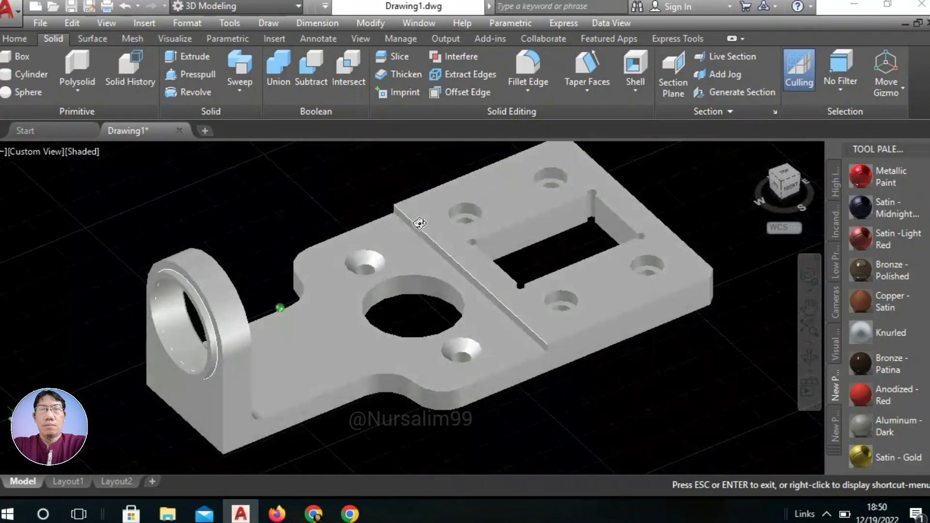
{"action": "scroll", "coordinate": [420, 225], "scroll_direction": "up", "scroll_amount": 2}
{"action": "scroll", "coordinate": [601, 284], "scroll_direction": "down", "scroll_amount": 3}
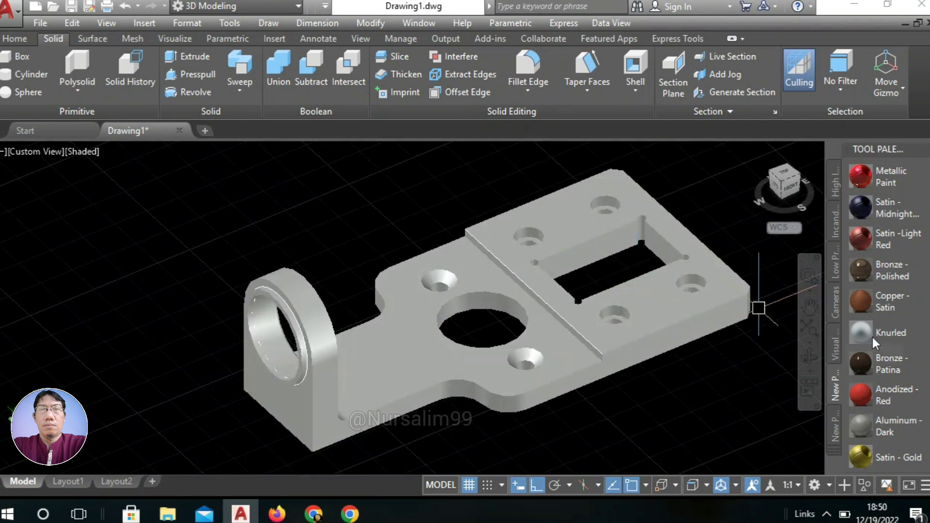
{"action": "scroll", "coordinate": [920, 327], "scroll_direction": "down", "scroll_amount": 5}
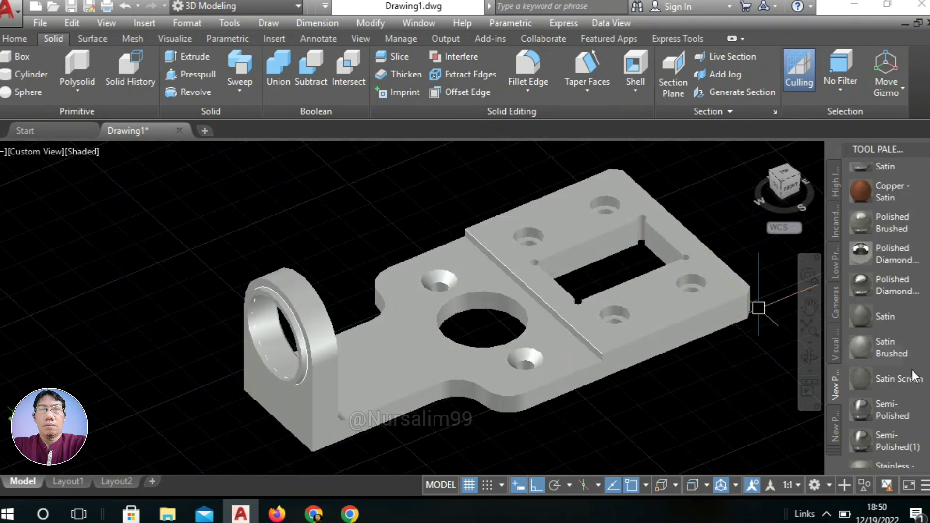
{"action": "scroll", "coordinate": [864, 450], "scroll_direction": "down", "scroll_amount": 10}
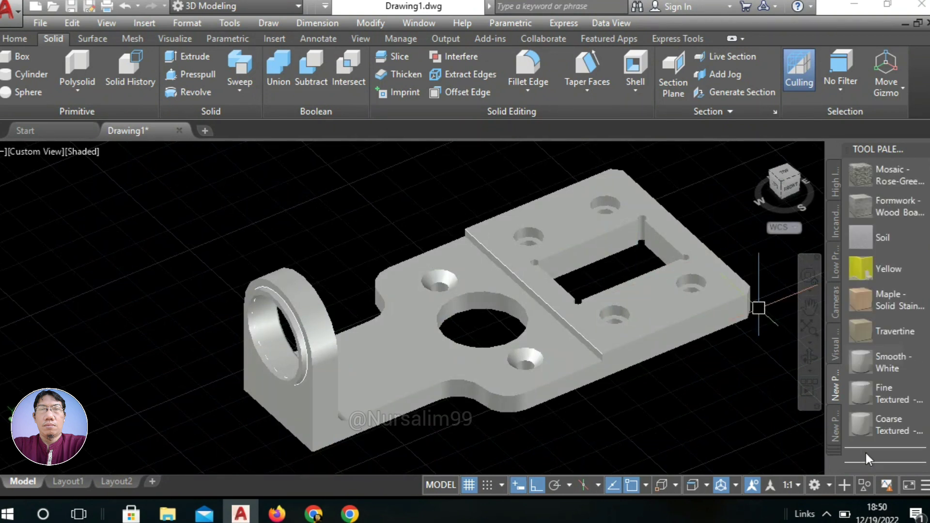
{"action": "scroll", "coordinate": [880, 383], "scroll_direction": "up", "scroll_amount": 4}
{"action": "scroll", "coordinate": [882, 385], "scroll_direction": "down", "scroll_amount": 4}
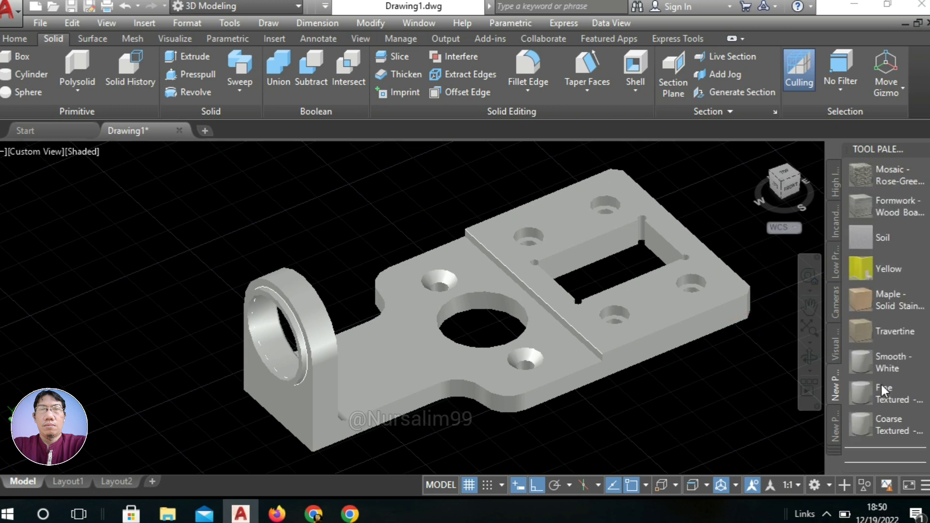
{"action": "scroll", "coordinate": [884, 392], "scroll_direction": "up", "scroll_amount": 4}
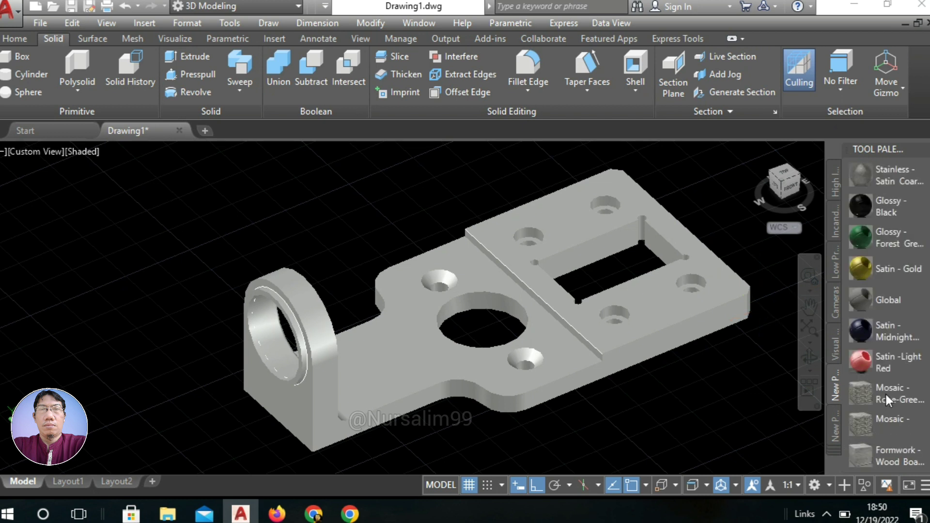
{"action": "scroll", "coordinate": [891, 401], "scroll_direction": "down", "scroll_amount": 4}
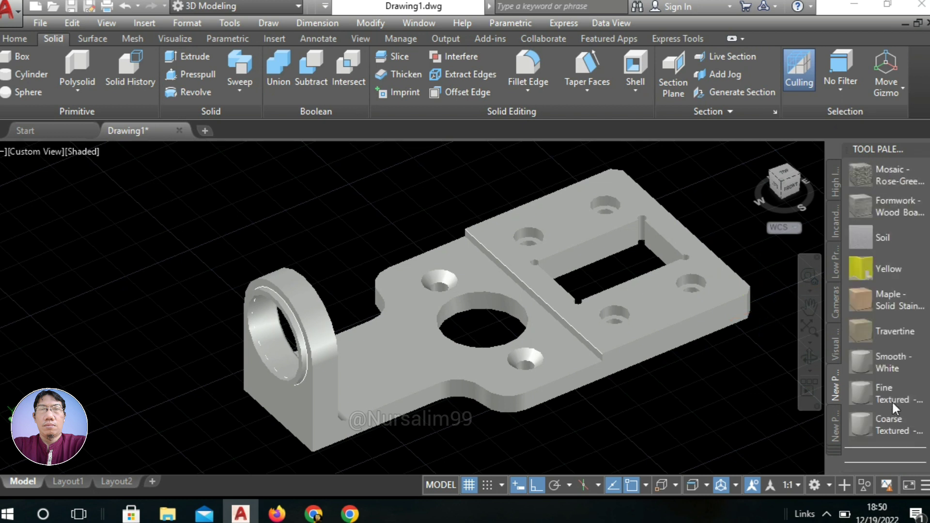
{"action": "scroll", "coordinate": [891, 400], "scroll_direction": "up", "scroll_amount": 6}
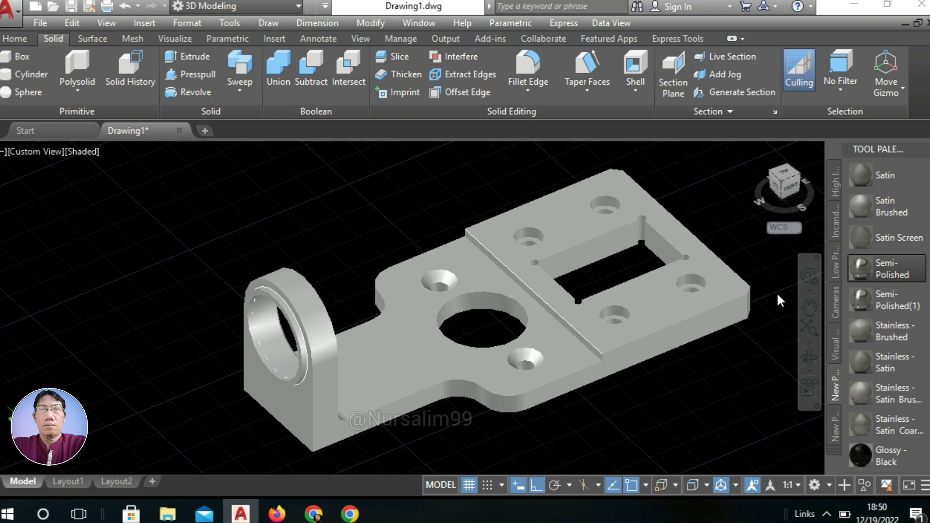
{"action": "left_click", "coordinate": [866, 269]}
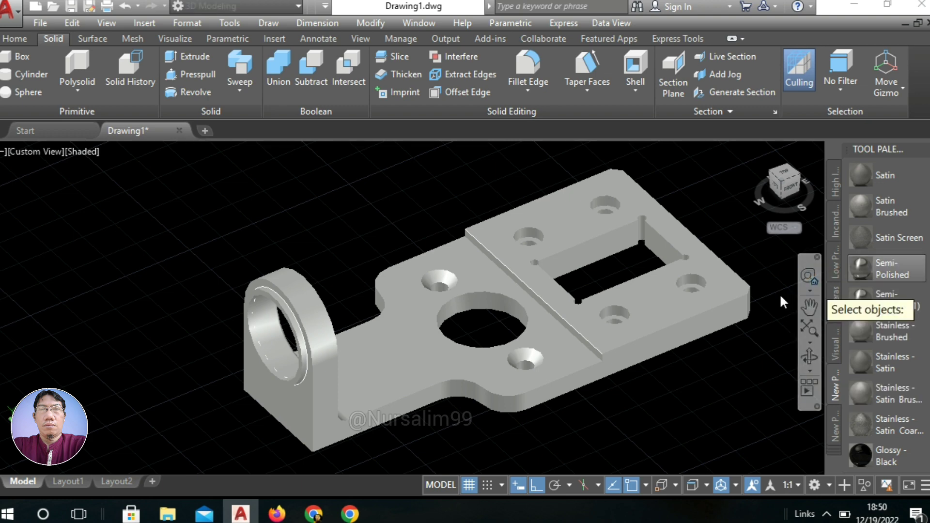
{"action": "left_click", "coordinate": [753, 298]}
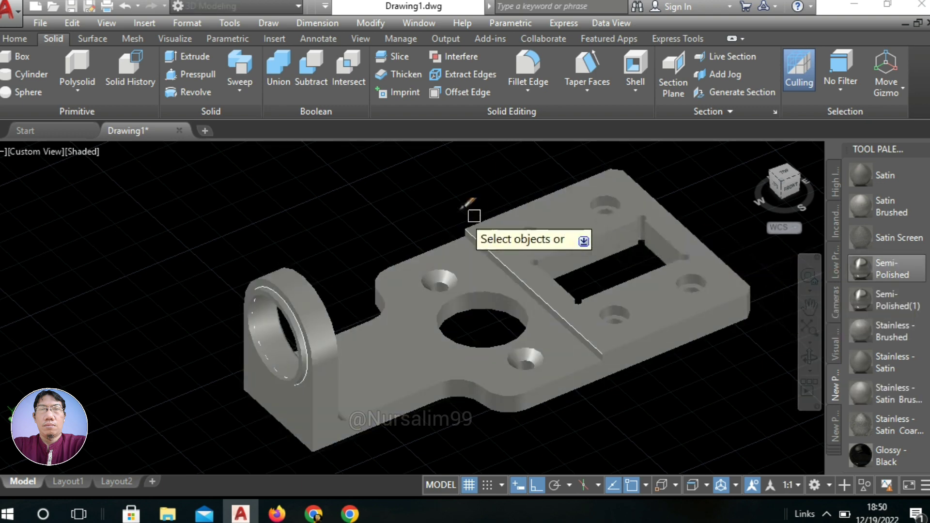
{"action": "right_click", "coordinate": [410, 216]}
{"action": "left_click", "coordinate": [431, 227]}
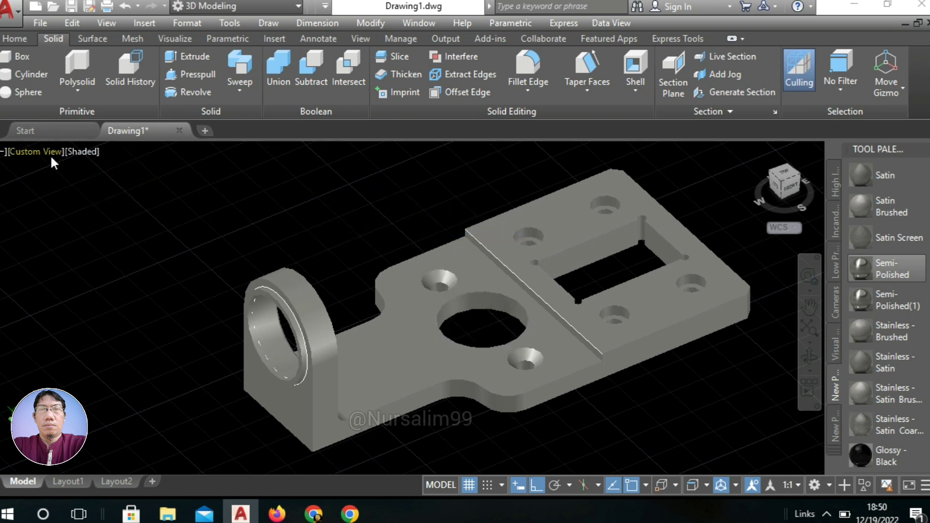
Step: Switch the model's visual style from Shaded to Realistic
{"action": "left_click", "coordinate": [73, 153]}
{"action": "left_click", "coordinate": [119, 236]}
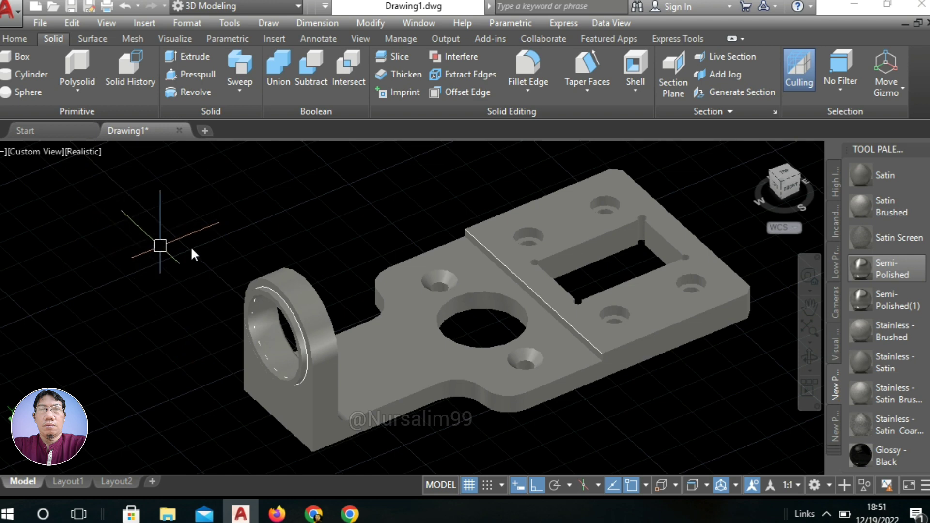
{"action": "mouse_move", "coordinate": [349, 234]}
{"action": "middle_mouse_down", "text": "shift"}
{"action": "mouse_move", "coordinate": [328, 261]}
{"action": "mouse_move", "coordinate": [364, 230]}
{"action": "mouse_move", "coordinate": [348, 240]}
{"action": "mouse_move", "coordinate": [347, 230]}
{"action": "middle_mouse_up", "text": "shift"}
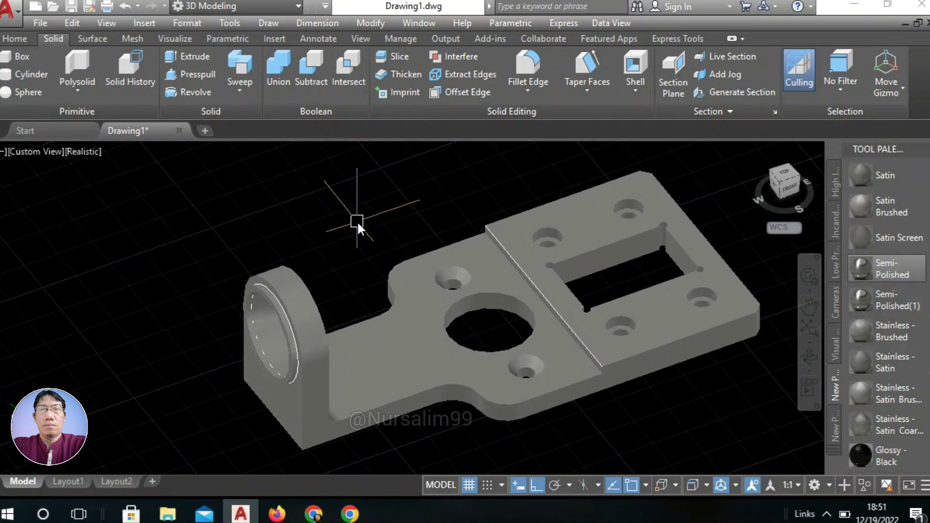
Step: Change the arc and circle smoothness in the display resolution options
{"action": "type", "text": "OP"}
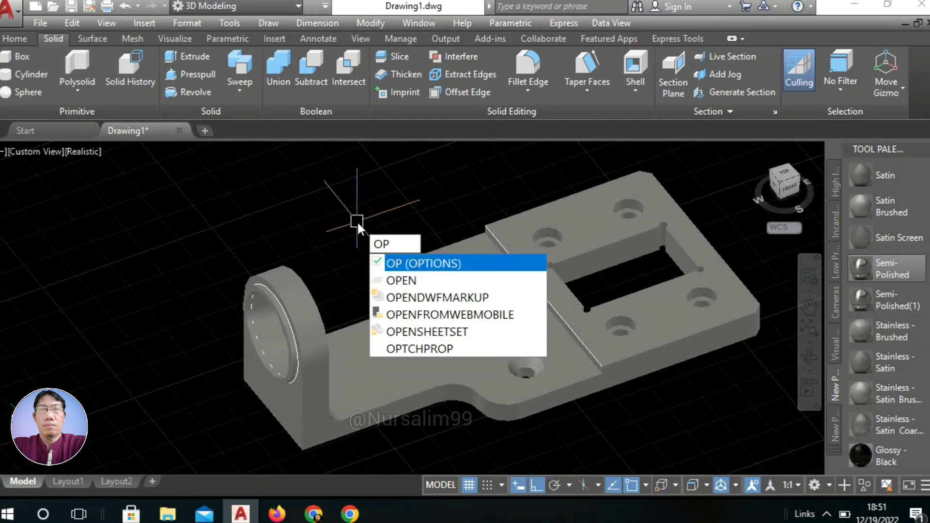
{"action": "key", "text": "Return"}
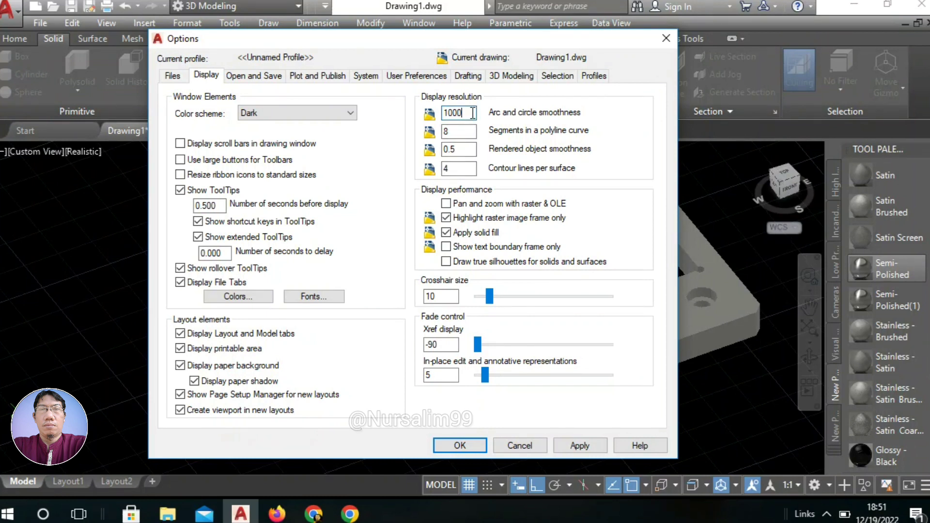
{"action": "key", "text": "BackSpace"}
{"action": "key", "text": "BackSpace"}
{"action": "left_click", "coordinate": [460, 446]}
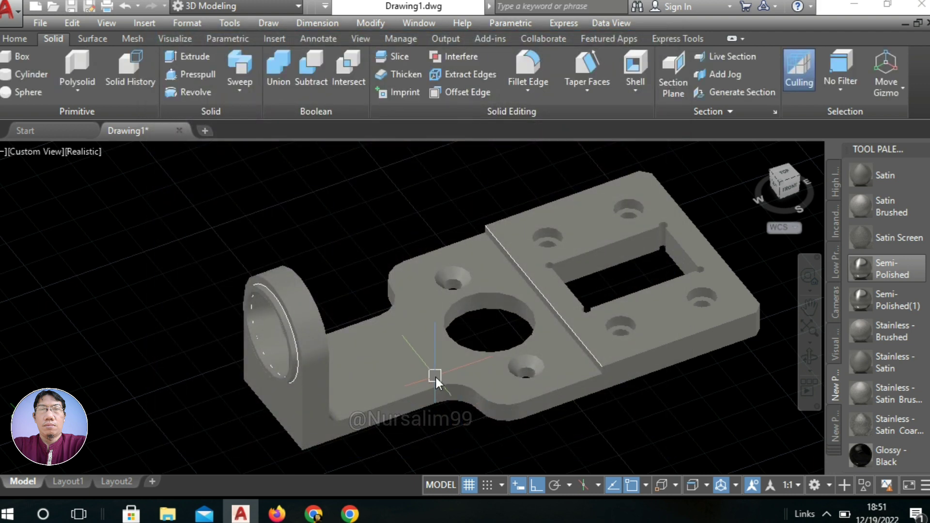
Step: Erase the leftover construction circle at the ring on the upright
{"action": "middle_click_drag", "start_coordinate": [418, 377], "coordinate": [378, 343]}
{"action": "scroll", "coordinate": [290, 288], "scroll_direction": "up", "scroll_amount": 4}
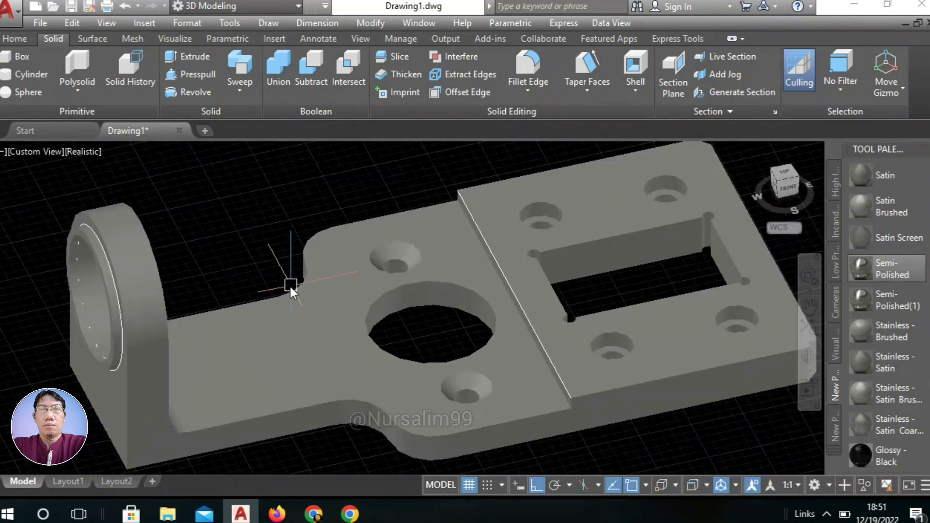
{"action": "left_click", "coordinate": [37, 188]}
{"action": "left_click", "coordinate": [145, 373]}
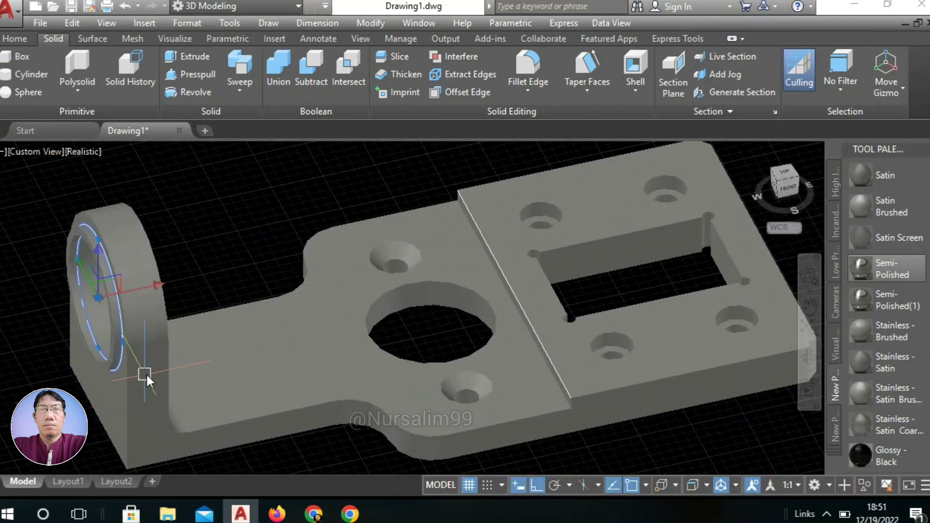
{"action": "right_click", "coordinate": [213, 227]}
{"action": "left_click", "coordinate": [275, 247]}
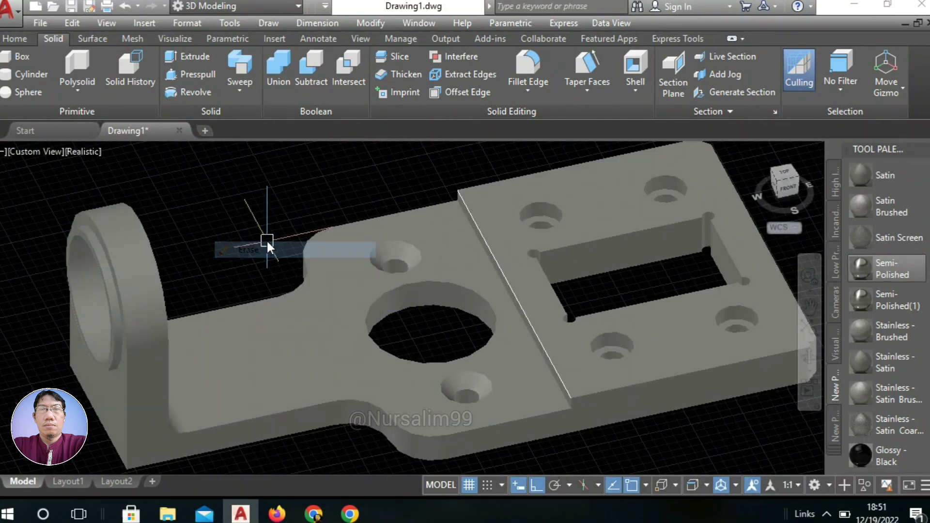
Step: Try the sun light on the bracket and switch it off again
{"action": "scroll", "coordinate": [261, 247], "scroll_direction": "down", "scroll_amount": 3}
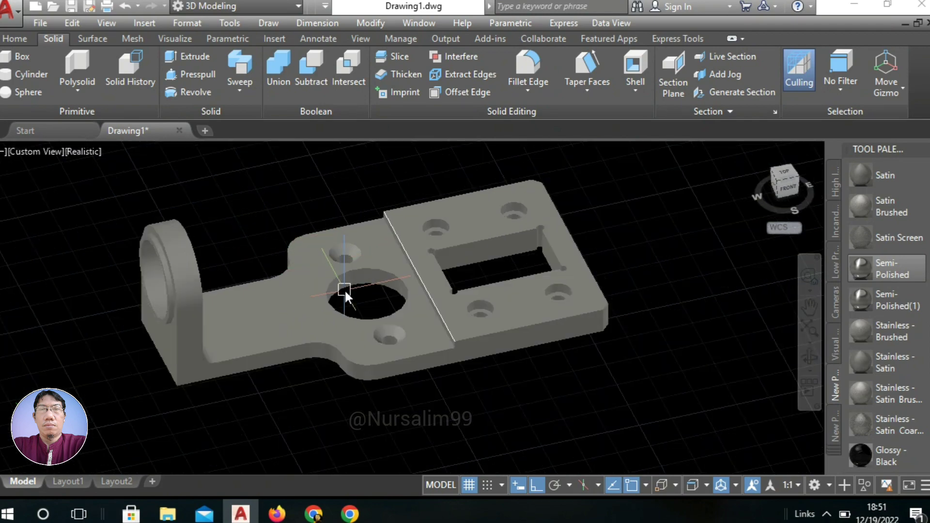
{"action": "middle_click_drag", "start_coordinate": [345, 289], "coordinate": [338, 270], "text": "shift"}
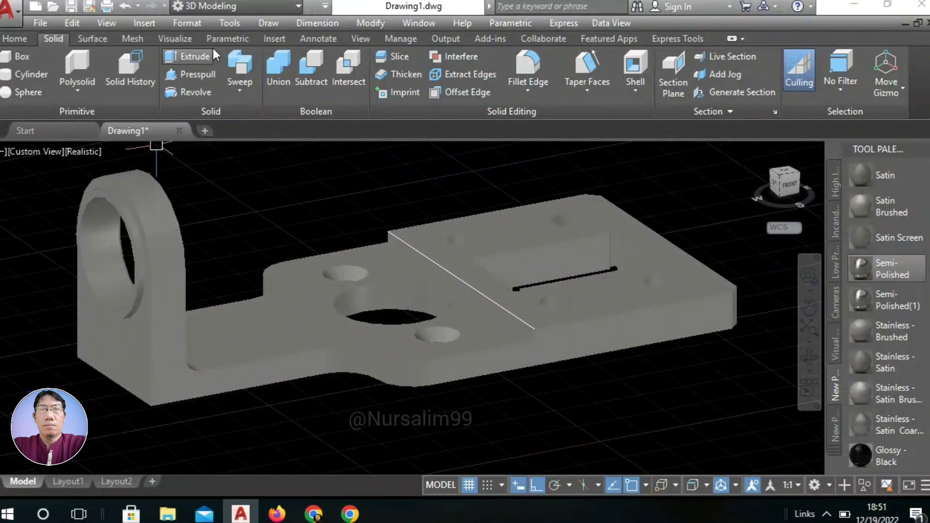
{"action": "left_click", "coordinate": [173, 38]}
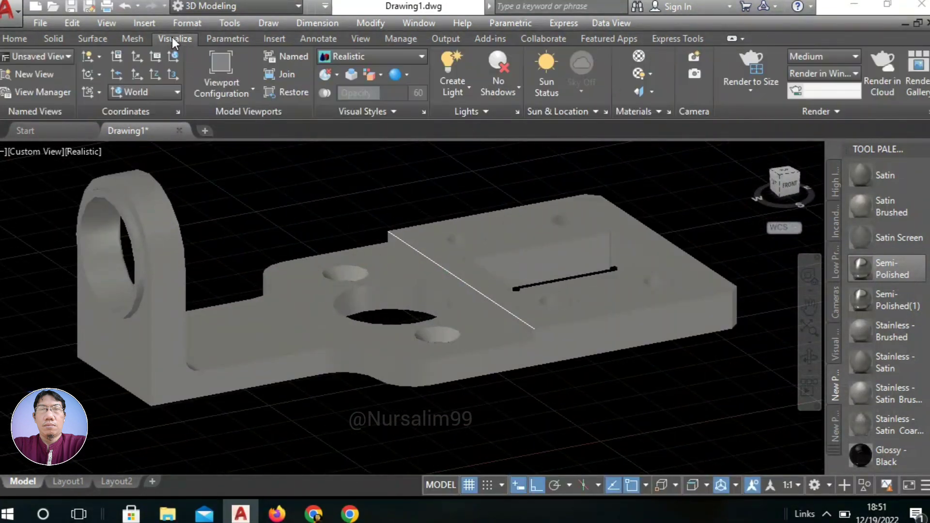
{"action": "left_click", "coordinate": [557, 92]}
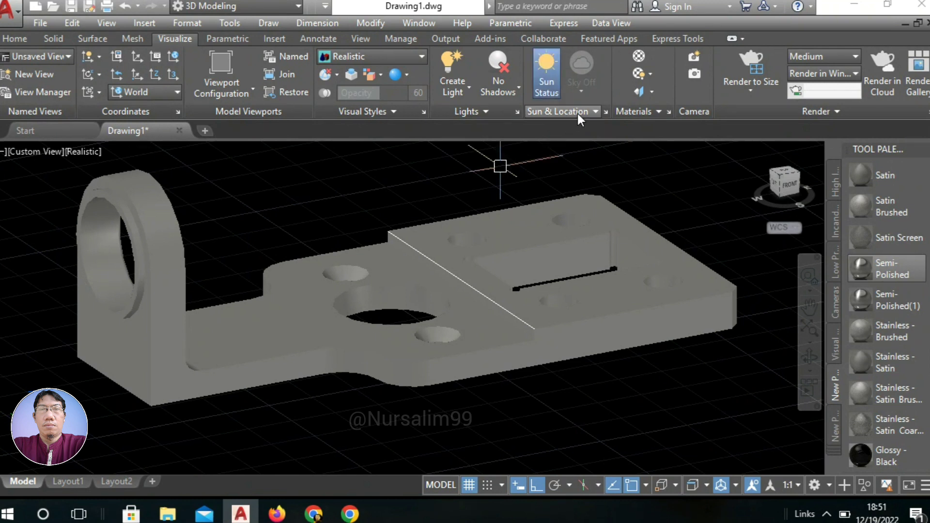
{"action": "left_click", "coordinate": [548, 81]}
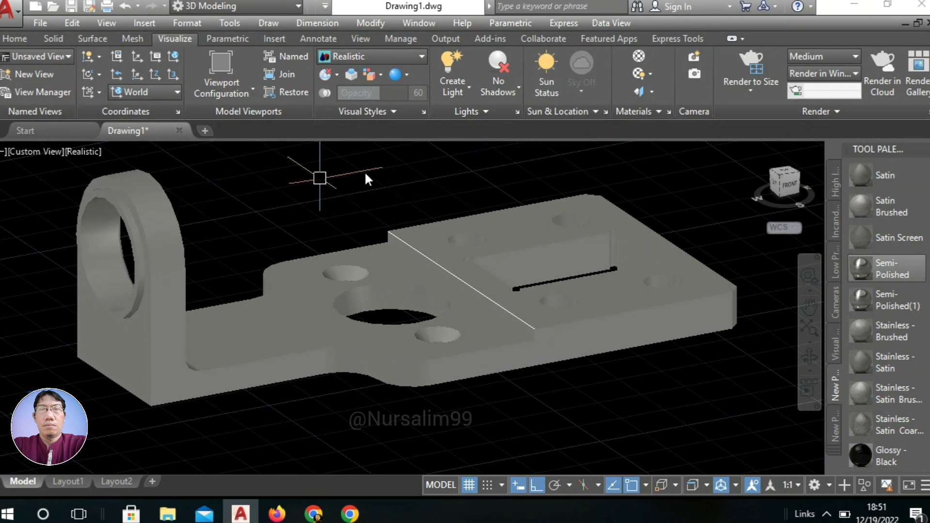
Step: Keep the Realistic visual style and set the view to perspective projection
{"action": "left_click", "coordinate": [88, 154]}
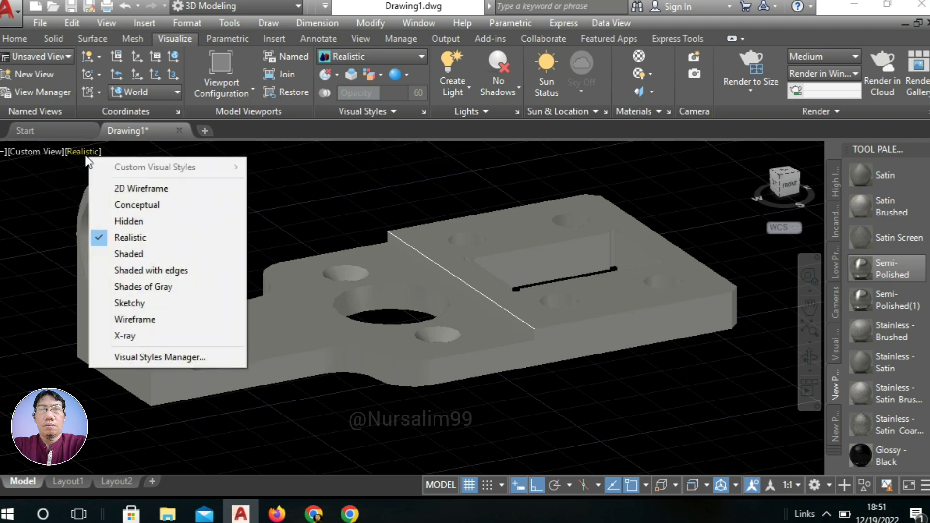
{"action": "left_click", "coordinate": [139, 239]}
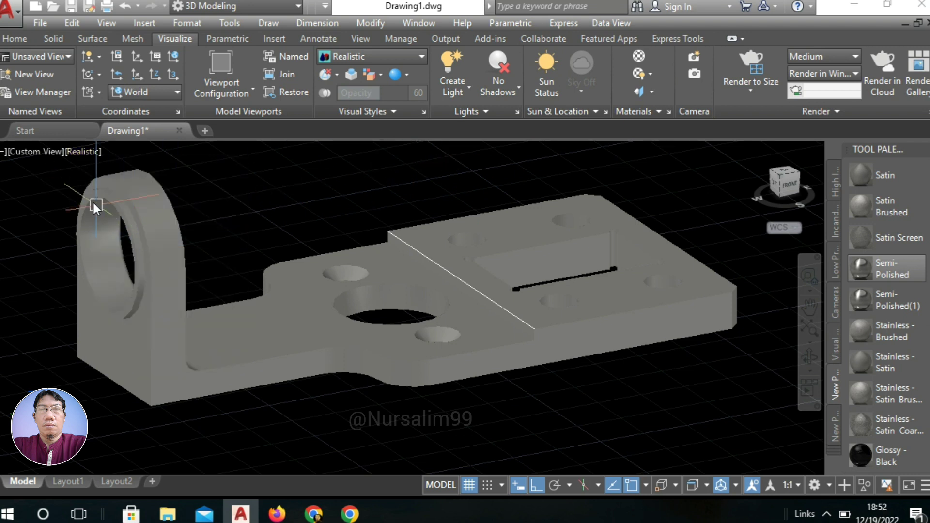
{"action": "left_click", "coordinate": [41, 155]}
{"action": "left_click", "coordinate": [79, 394]}
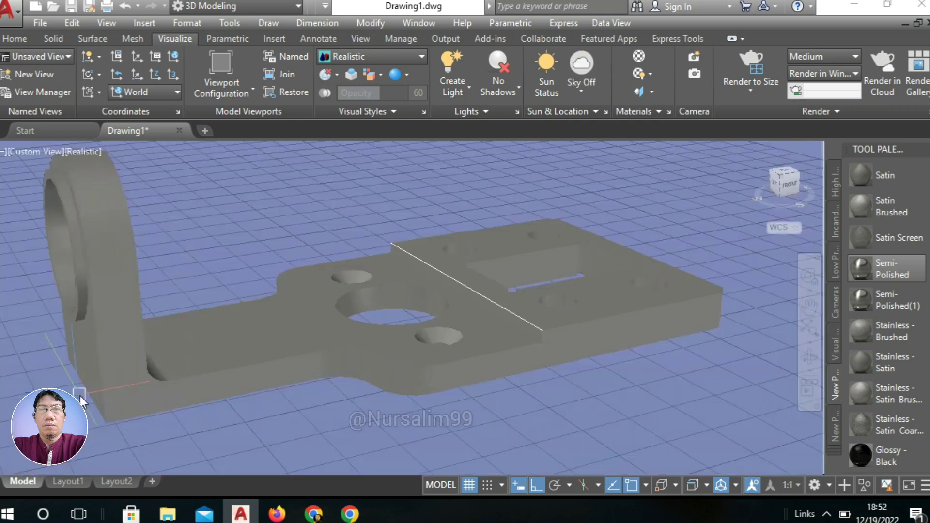
Step: Examine the bracket in perspective from several sides, including its upright, holes and cutouts
{"action": "scroll", "coordinate": [83, 392], "scroll_direction": "down", "scroll_amount": 5}
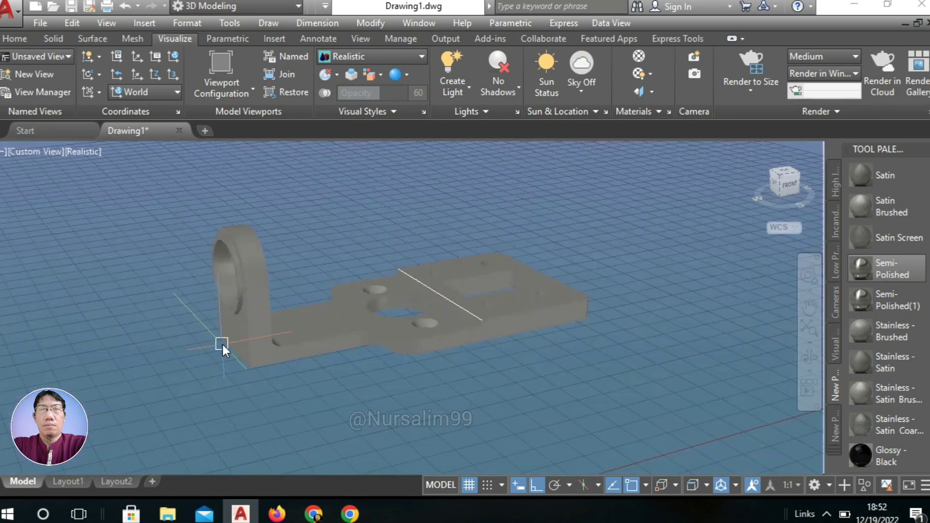
{"action": "middle_click_drag", "start_coordinate": [222, 344], "coordinate": [147, 381], "text": "shift"}
{"action": "scroll", "coordinate": [422, 217], "scroll_direction": "up", "scroll_amount": 3}
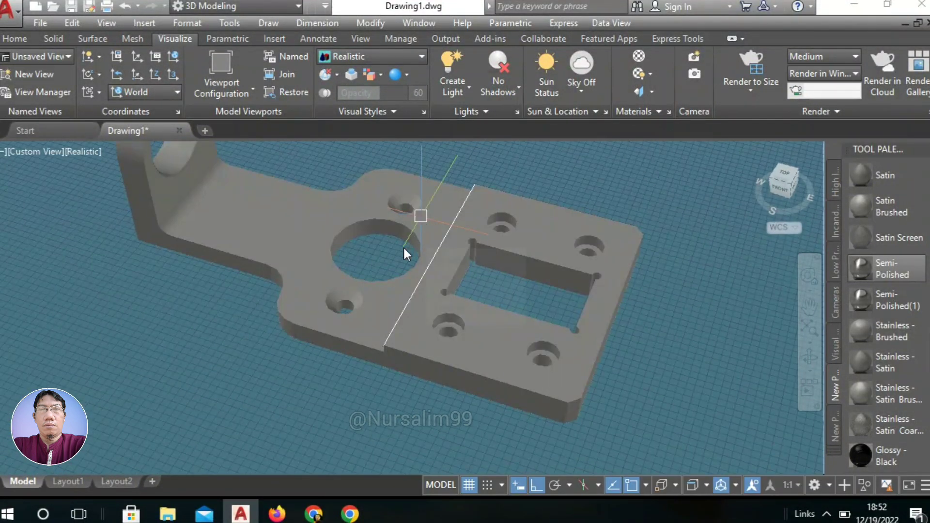
{"action": "middle_click_drag", "start_coordinate": [421, 216], "coordinate": [376, 283]}
{"action": "scroll", "coordinate": [376, 283], "scroll_direction": "down", "scroll_amount": 1}
{"action": "scroll", "coordinate": [375, 283], "scroll_direction": "up", "scroll_amount": 1}
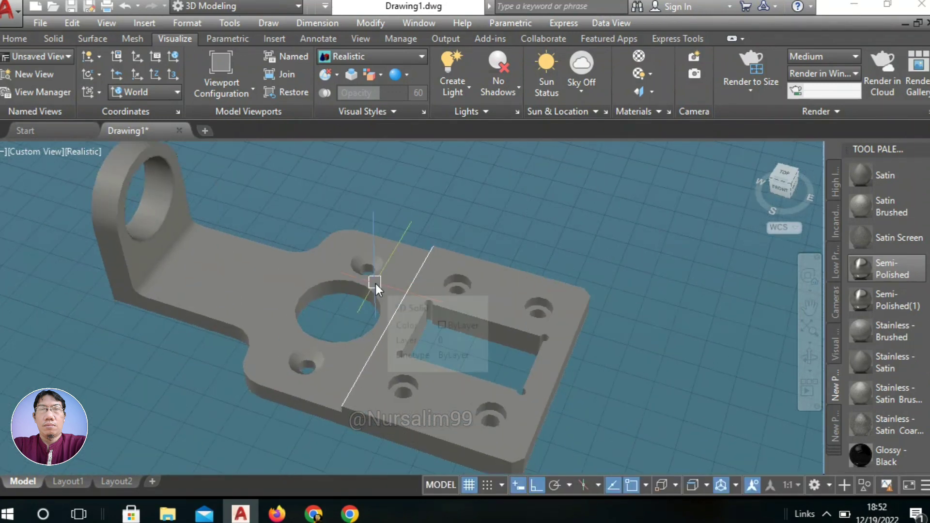
{"action": "scroll", "coordinate": [375, 284], "scroll_direction": "down", "scroll_amount": 2}
{"action": "middle_click_drag", "start_coordinate": [413, 285], "coordinate": [491, 282], "text": "shift"}
{"action": "scroll", "coordinate": [414, 290], "scroll_direction": "up", "scroll_amount": 1}
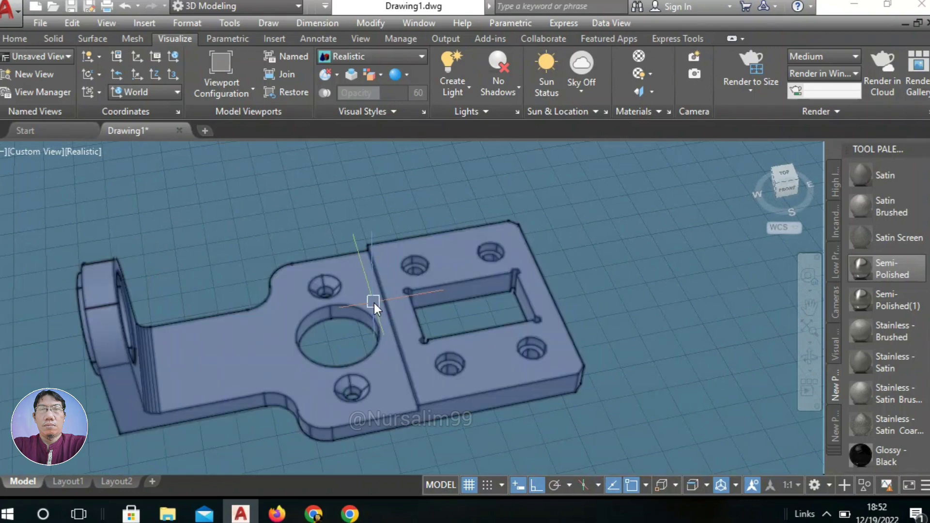